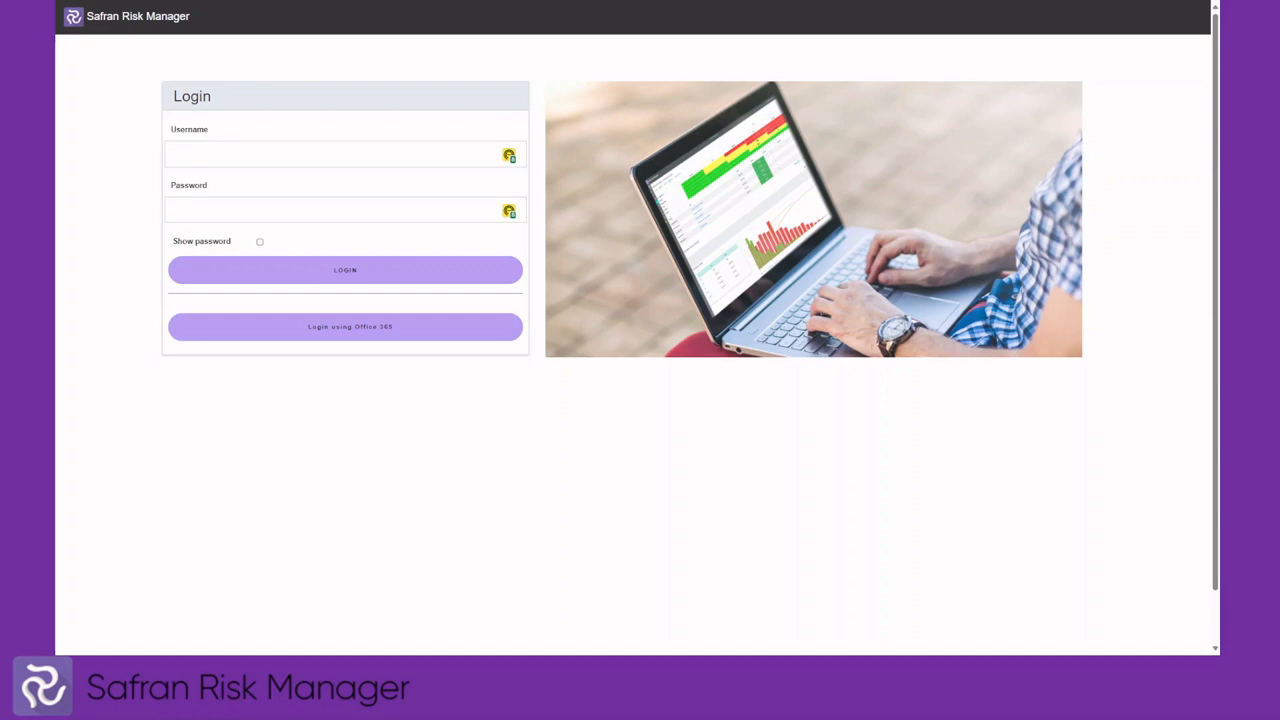
# Sign in to Safran Risk Manager with the username and account password
pyautogui.click(238, 156)
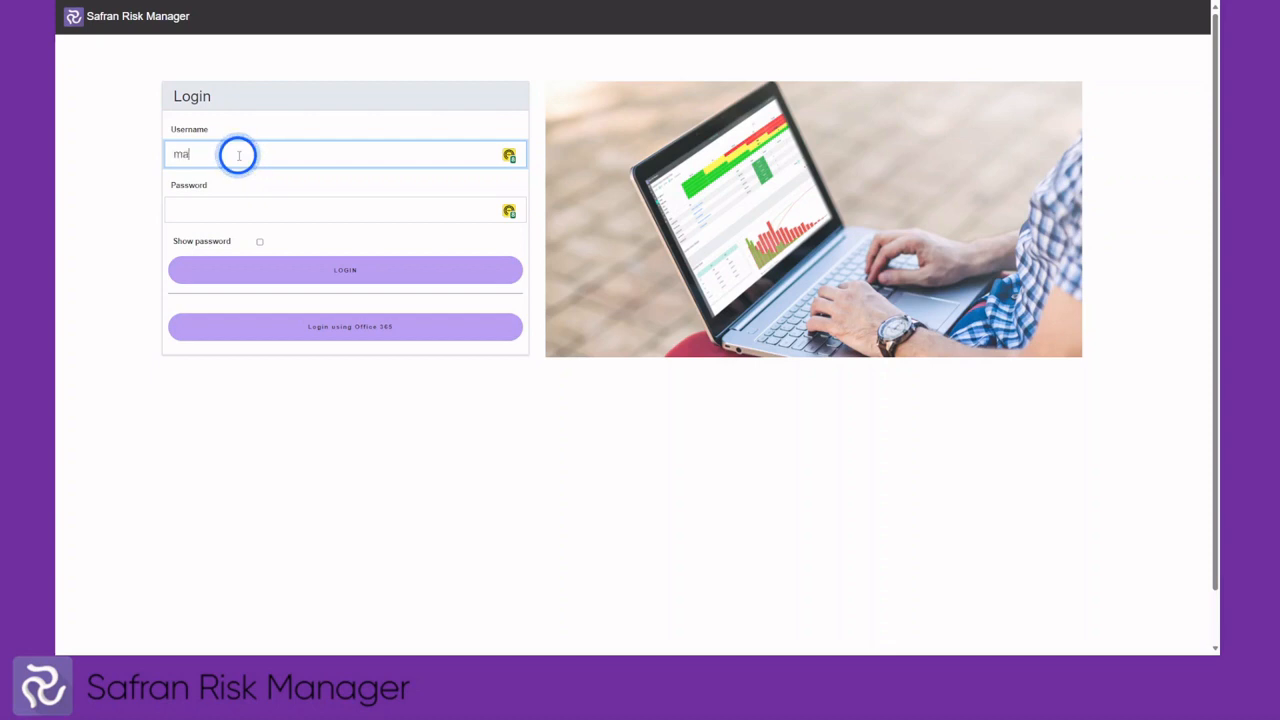
pyautogui.press('Tab')
pyautogui.write('abc')
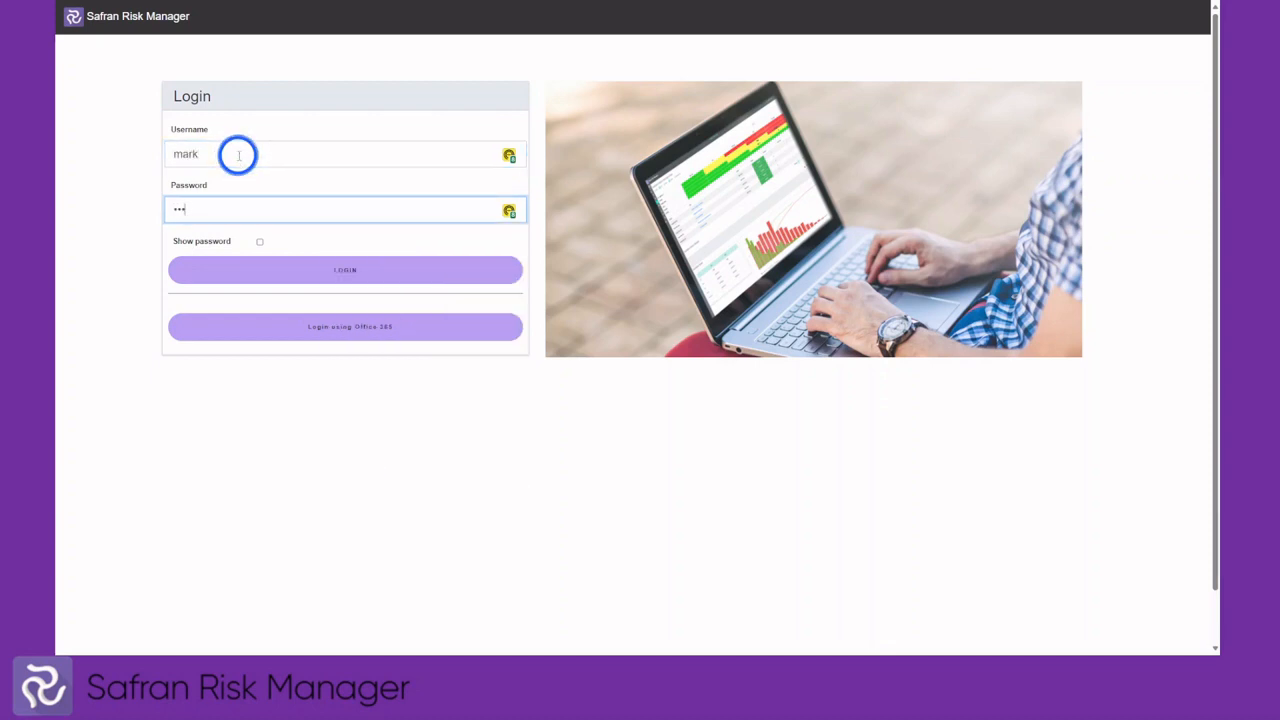
pyautogui.write('de')
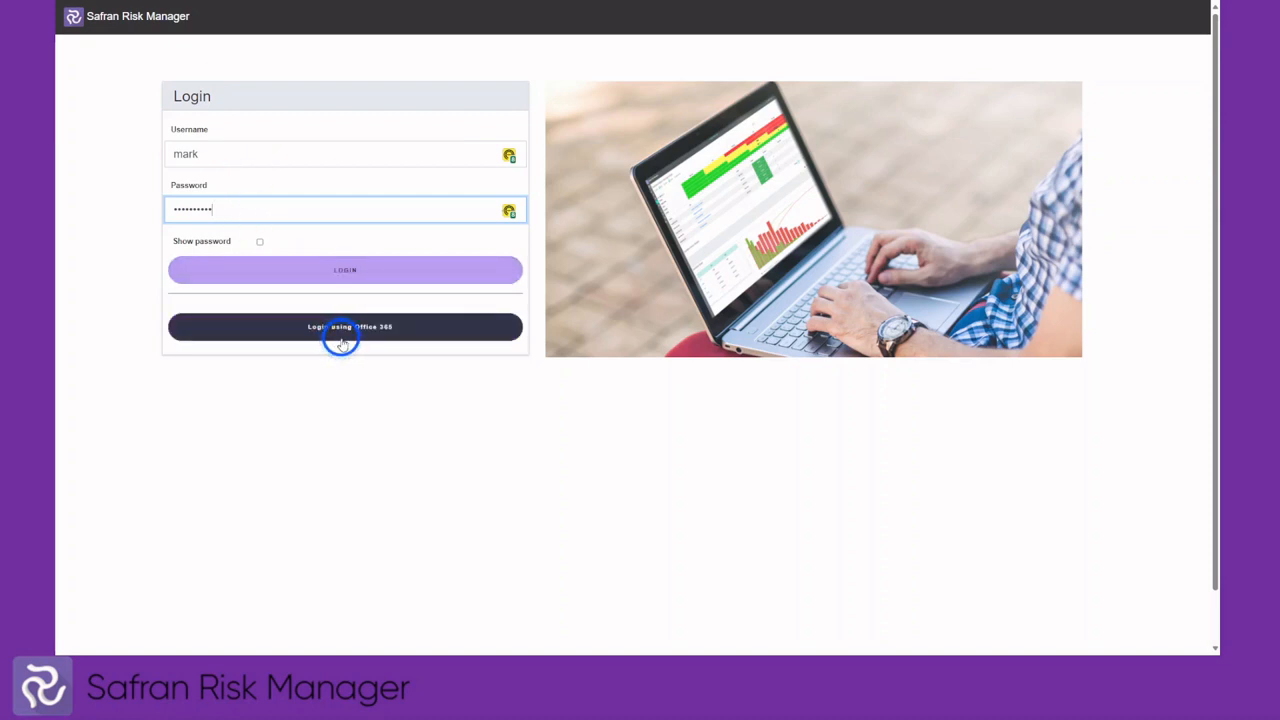
pyautogui.click(350, 272)
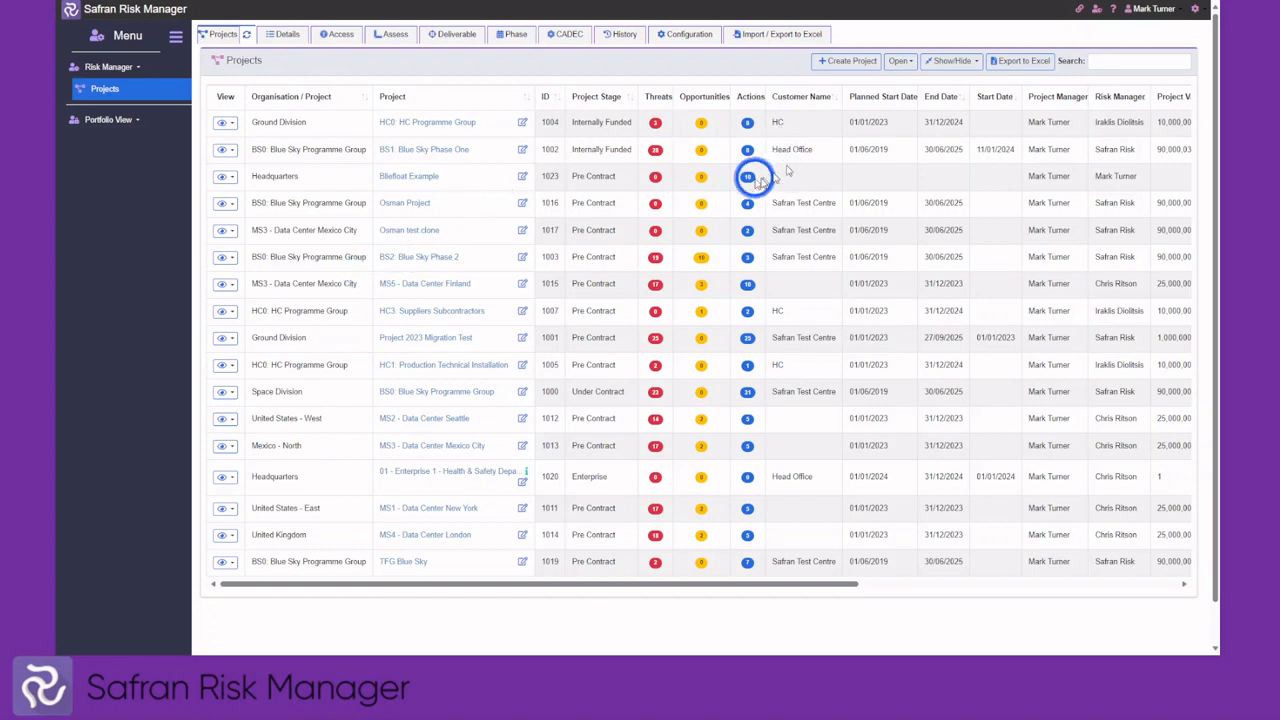
# Show the Actions list across all projects and check the Help documentation and support details
pyautogui.click(1096, 10)
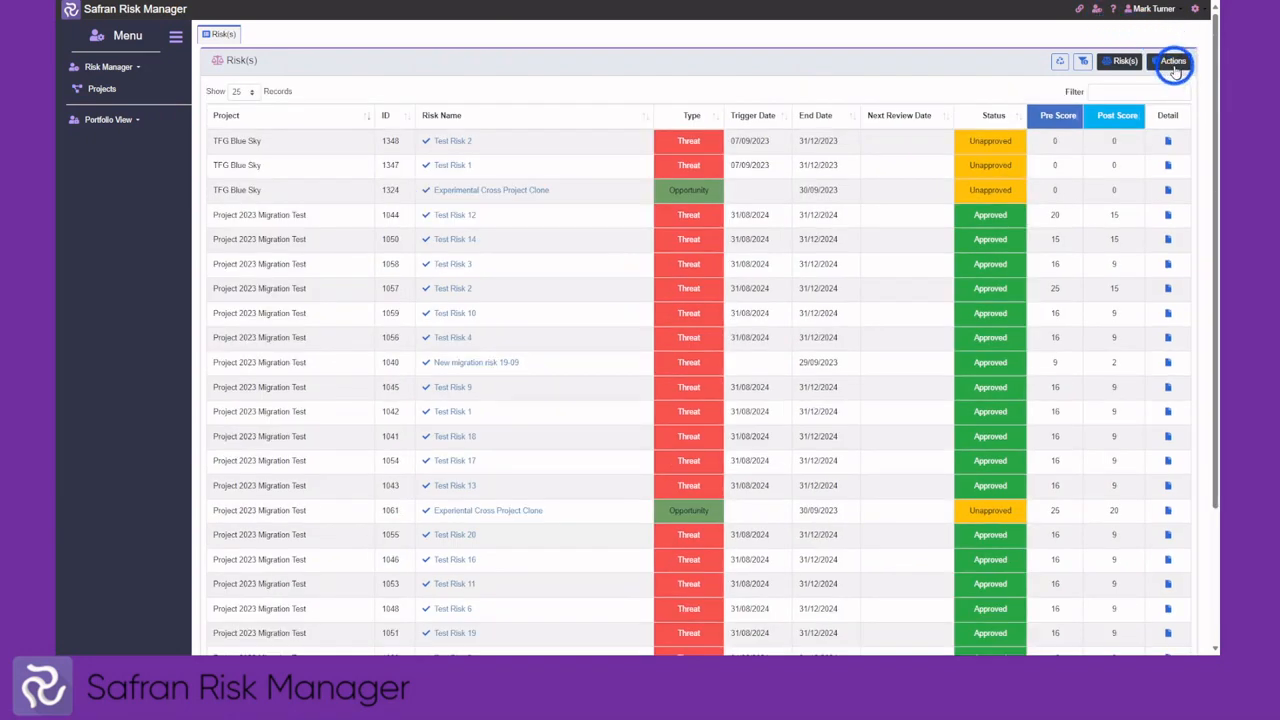
pyautogui.click(1173, 66)
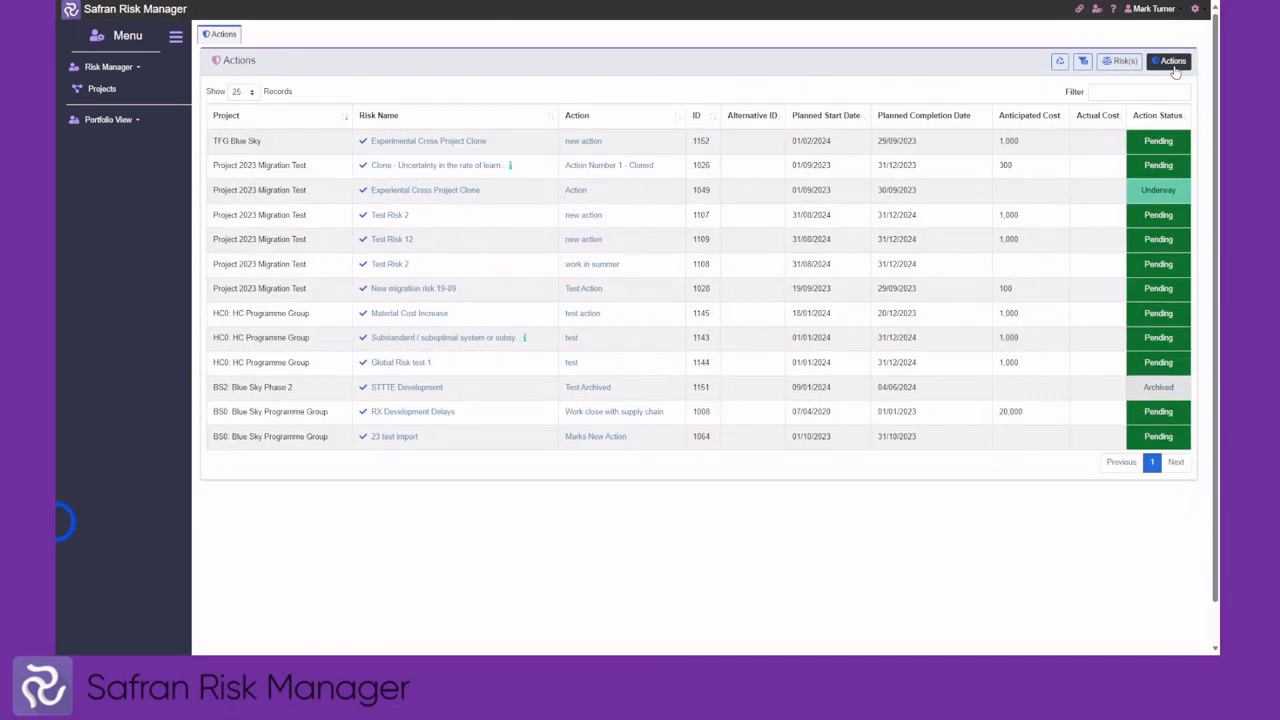
pyautogui.click(1113, 12)
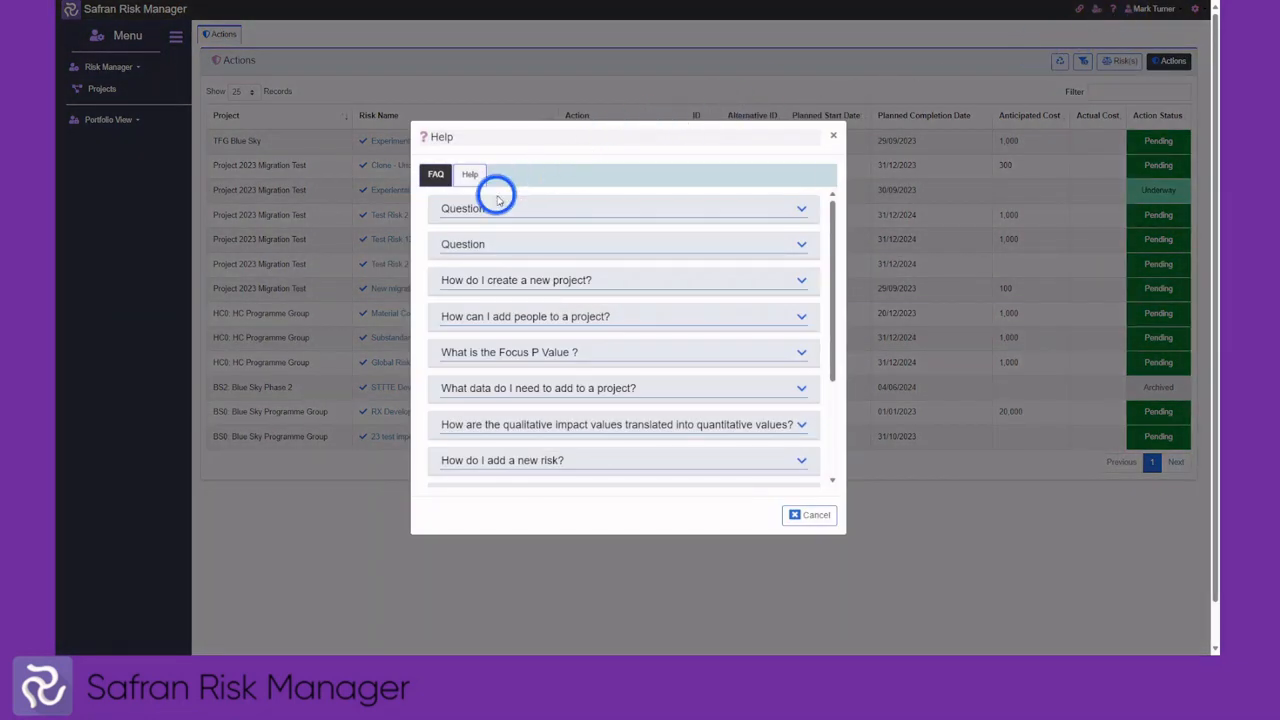
pyautogui.click(470, 175)
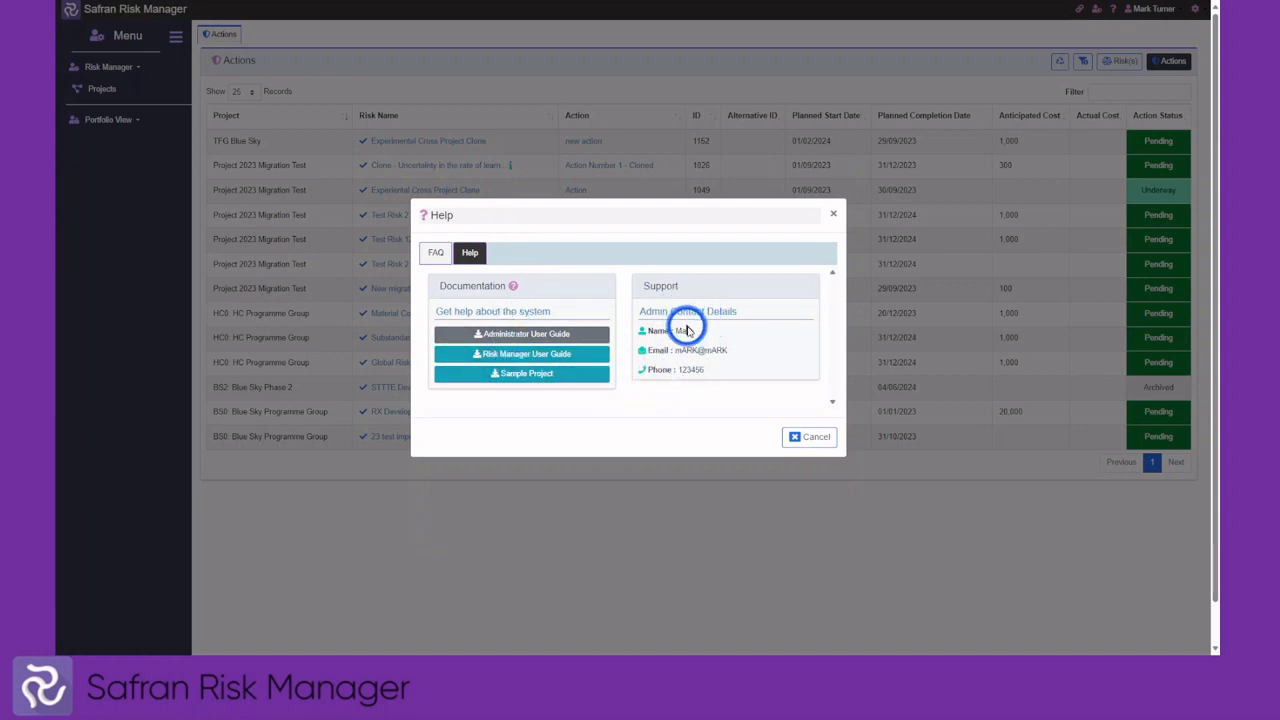
pyautogui.click(814, 437)
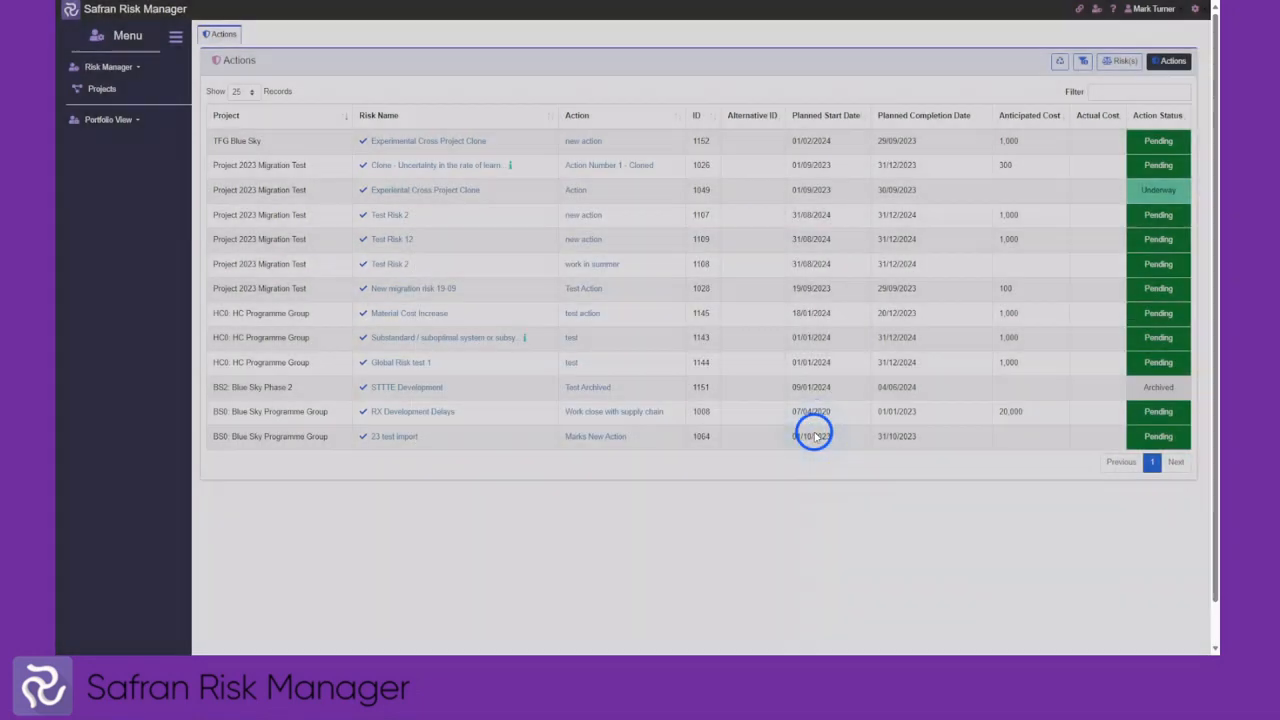
pyautogui.click(1149, 12)
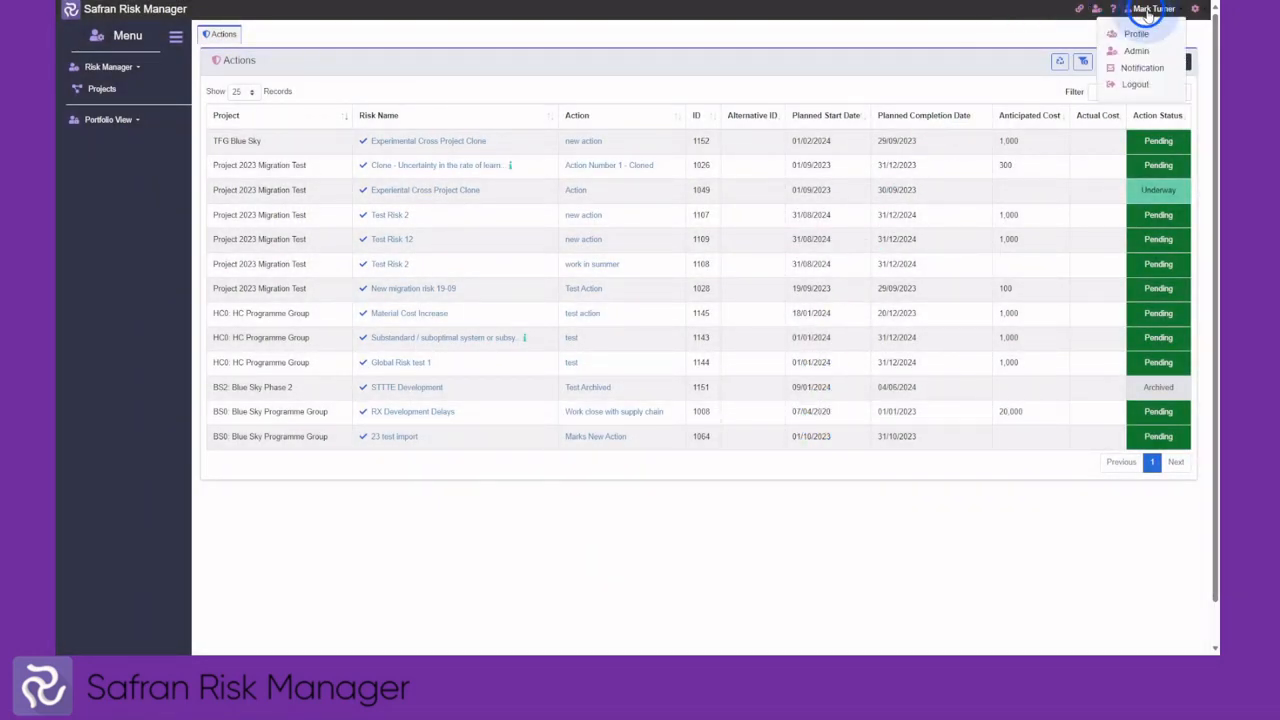
# Open the User Profile page and preview the teal theme before restoring purple
pyautogui.click(1135, 36)
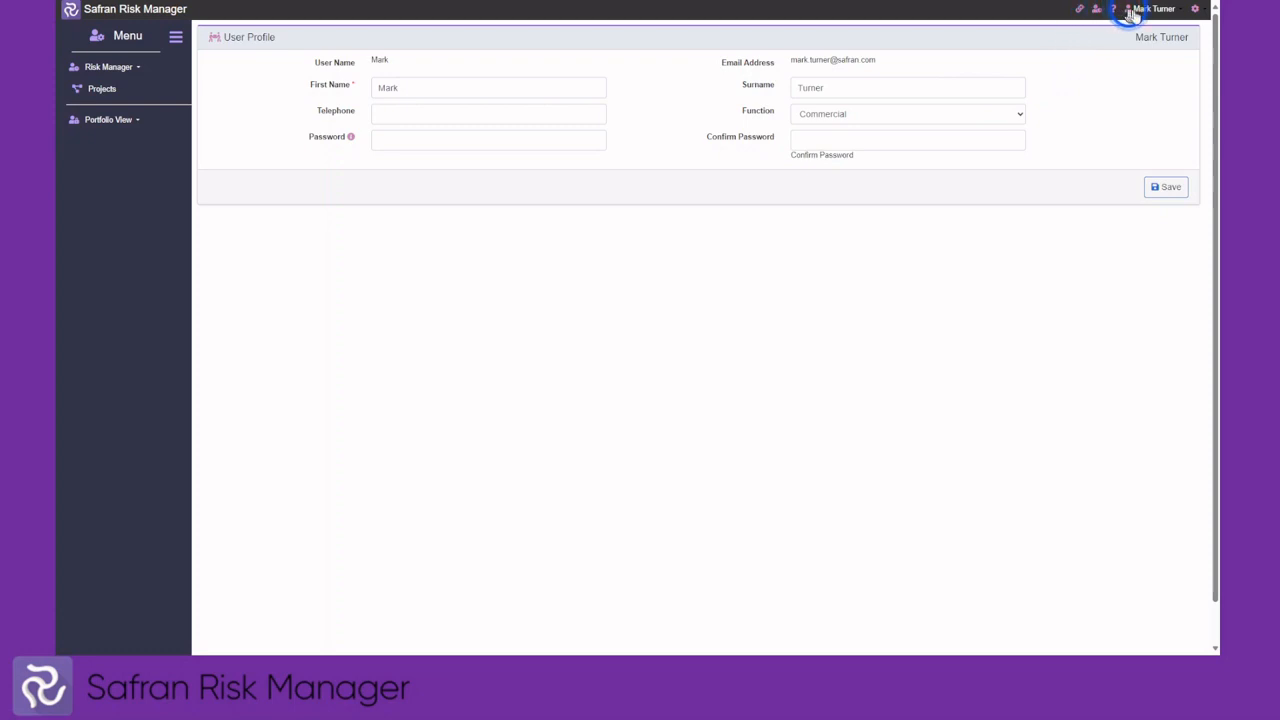
pyautogui.click(1195, 14)
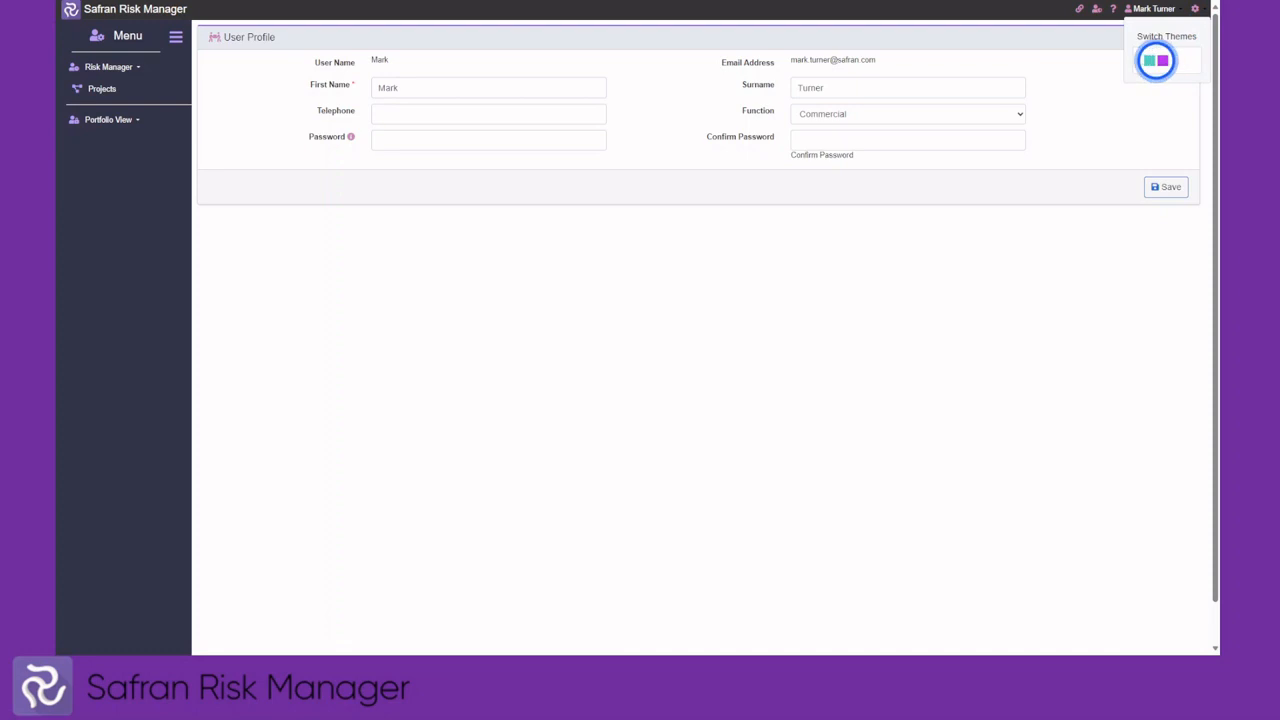
pyautogui.click(1161, 62)
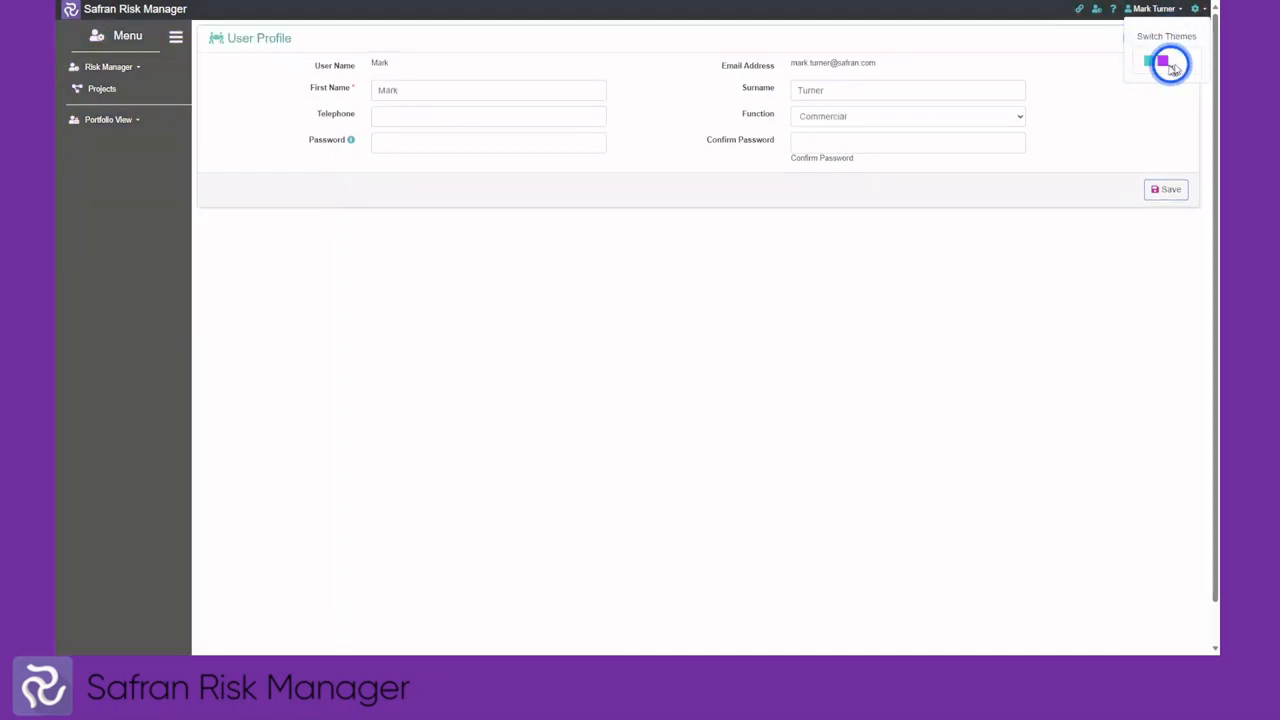
pyautogui.click(1161, 62)
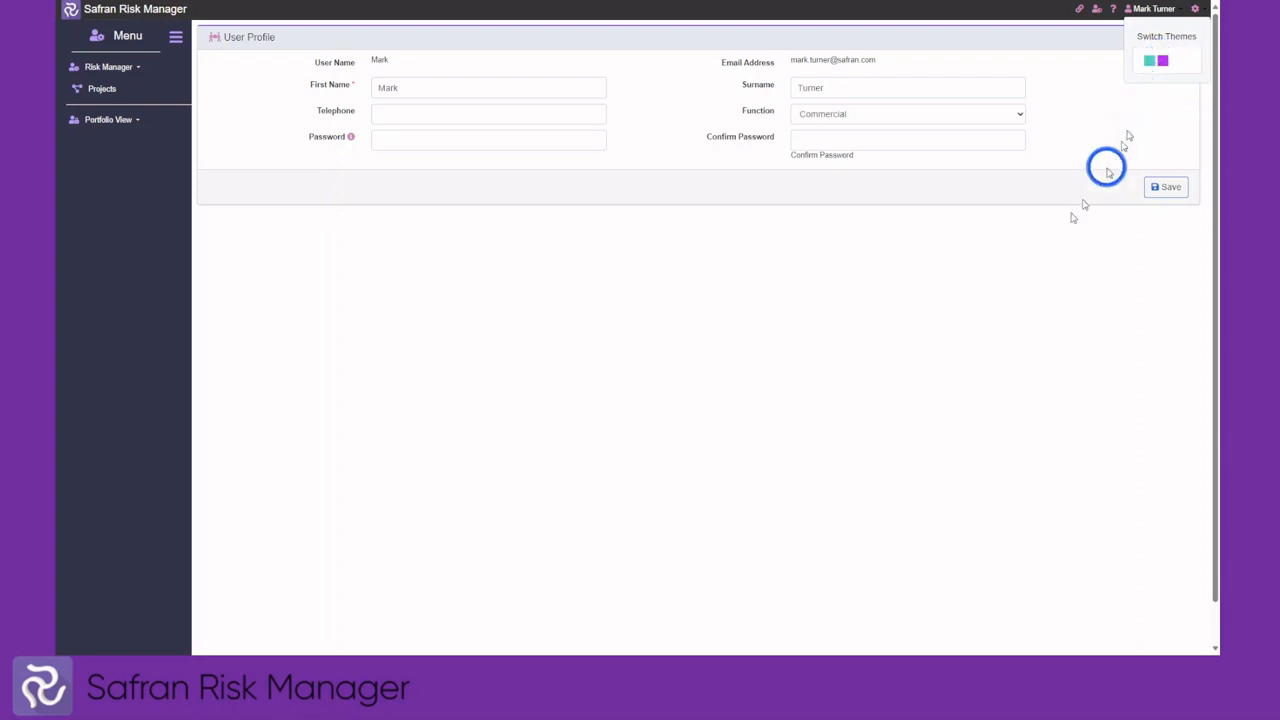
pyautogui.click(1038, 254)
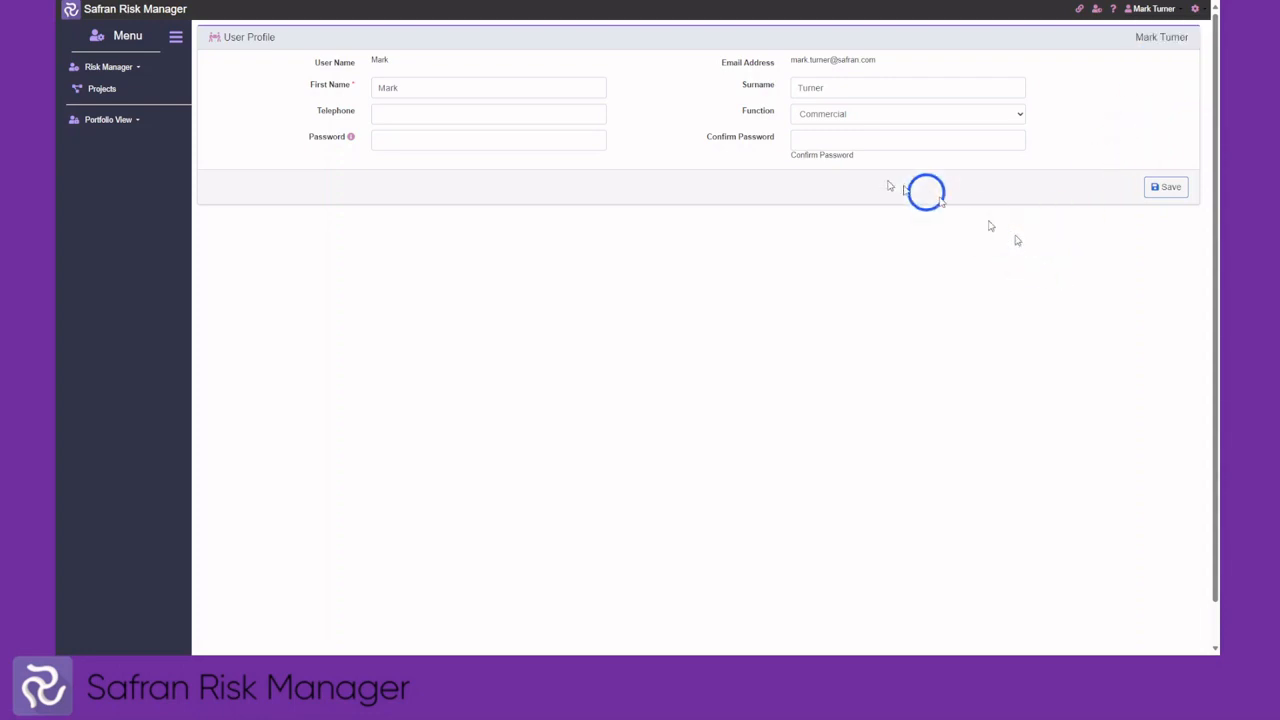
# Make HC0: HC Programme Group current, view MCT 106 in its register, then list its risks
pyautogui.click(106, 92)
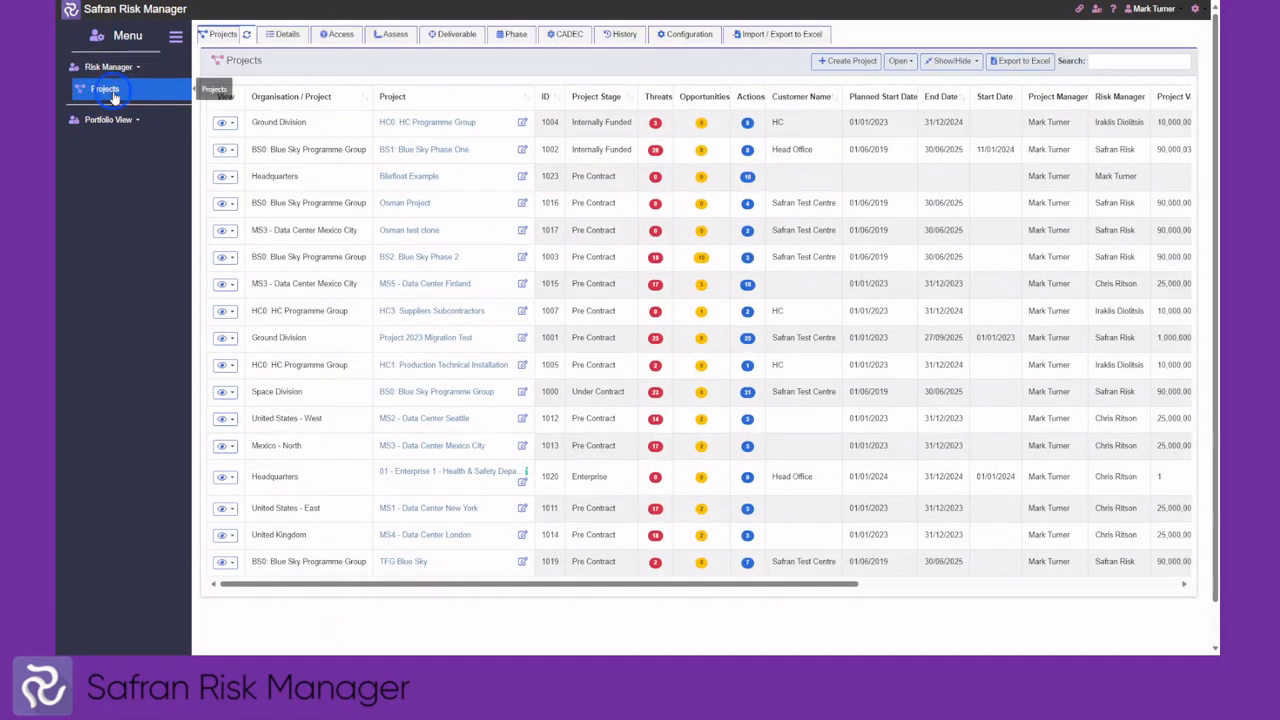
pyautogui.click(421, 124)
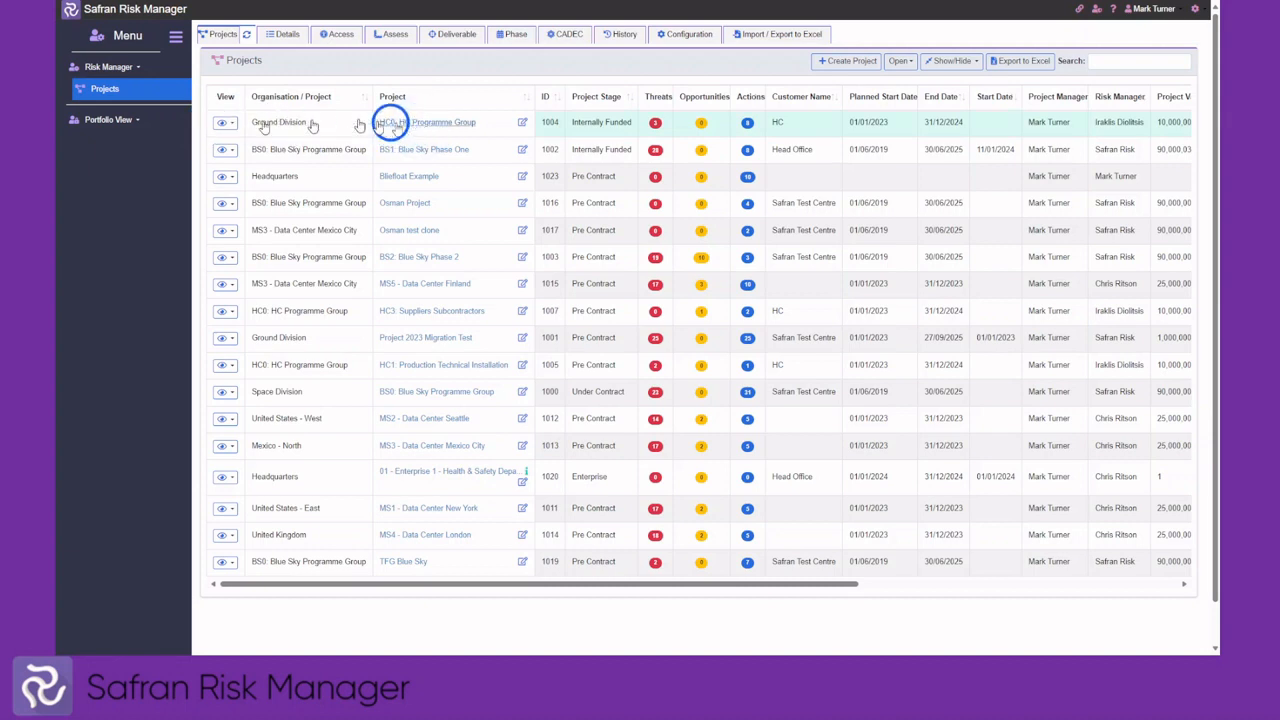
pyautogui.click(114, 114)
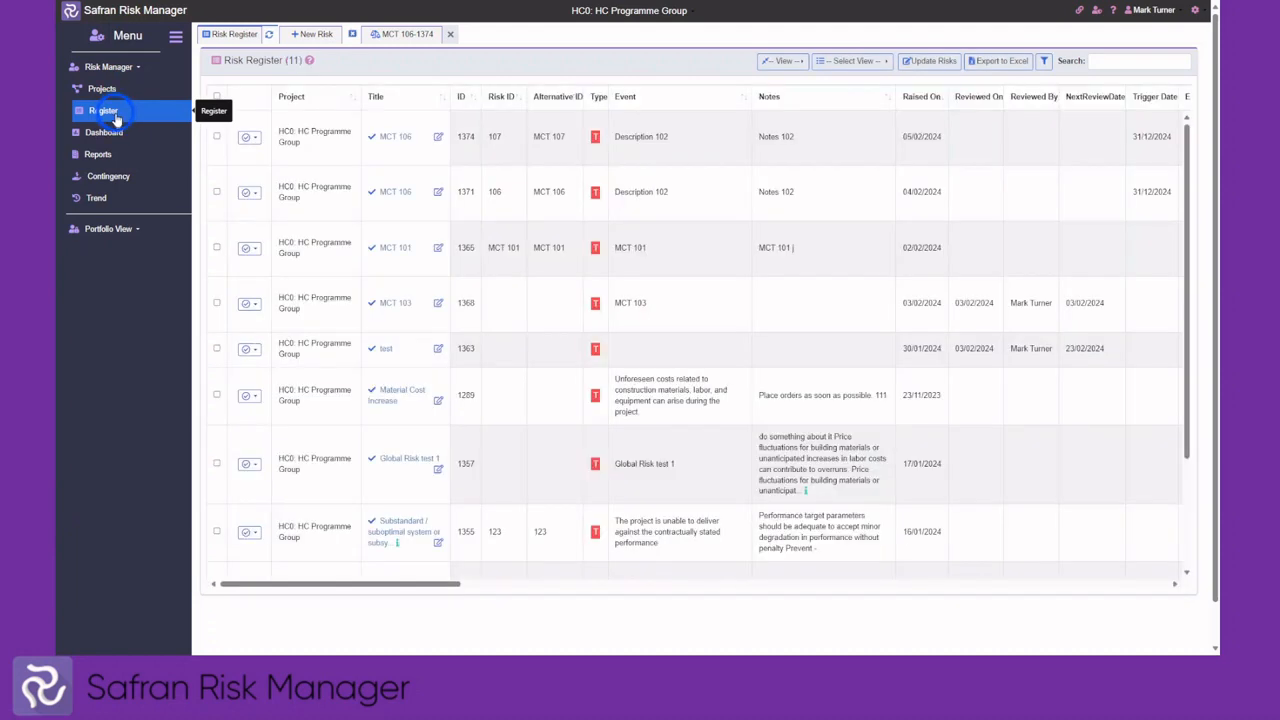
pyautogui.click(122, 155)
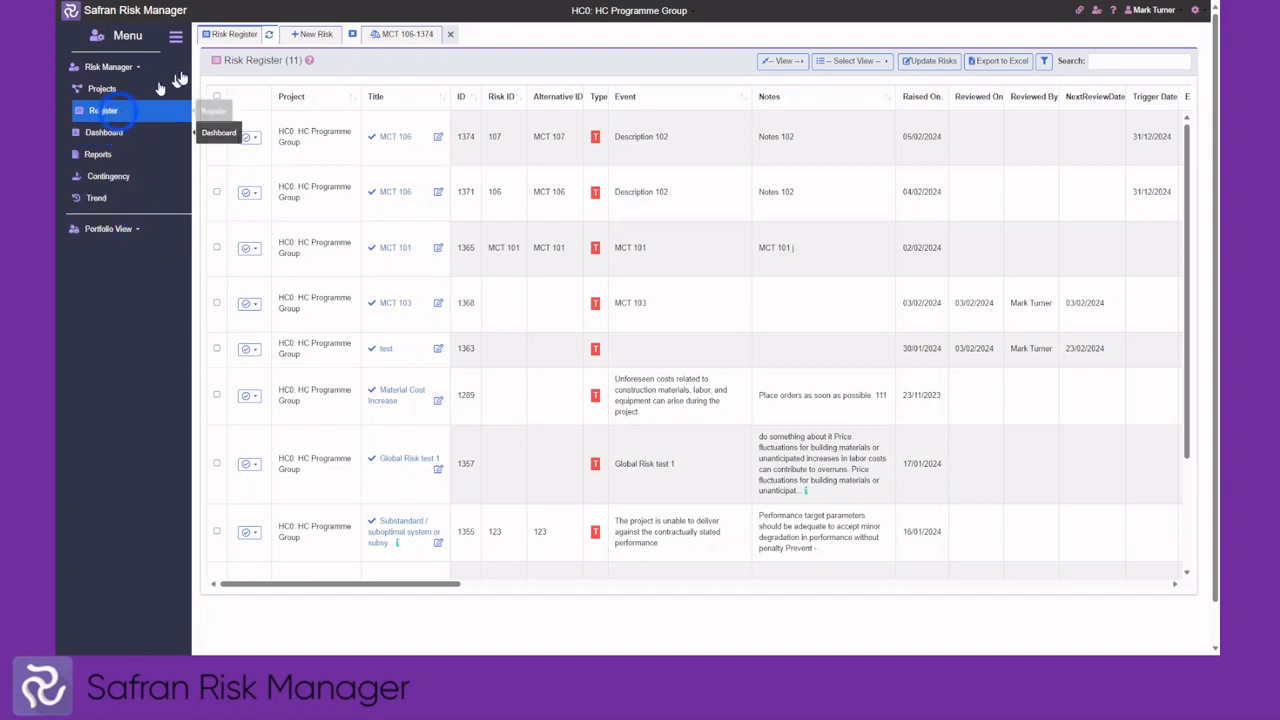
pyautogui.click(352, 34)
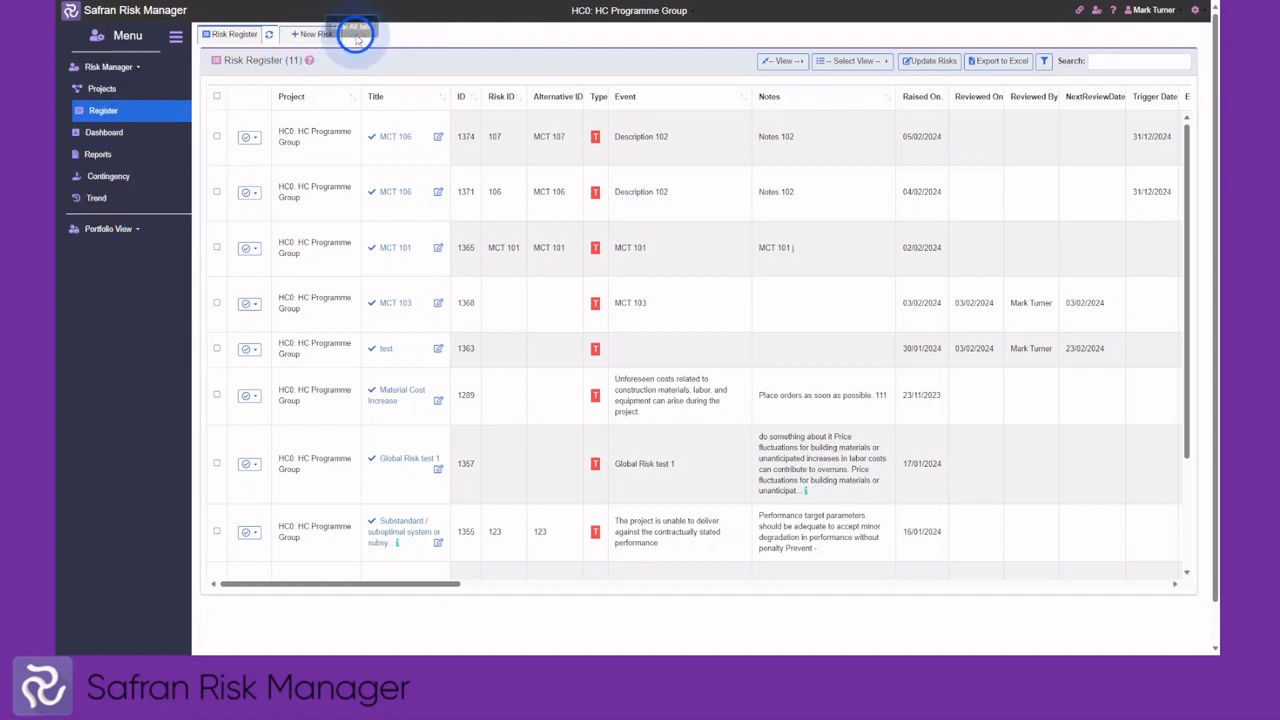
pyautogui.click(80, 90)
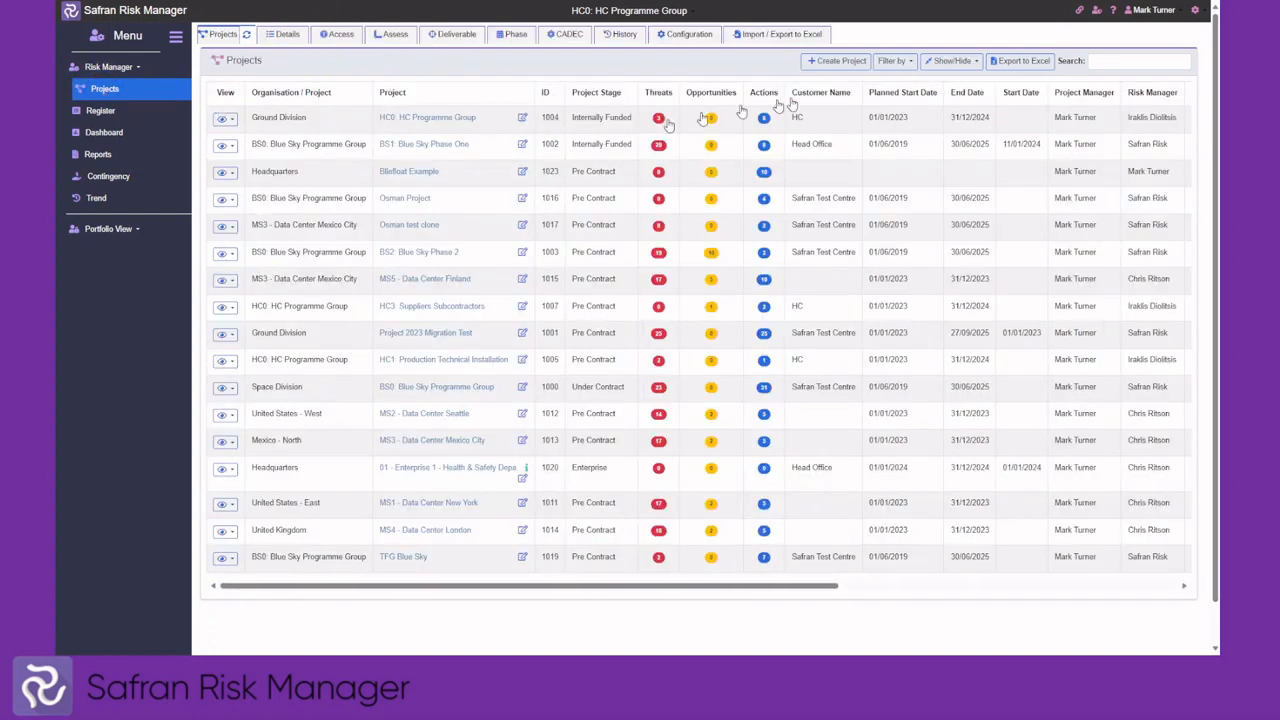
pyautogui.click(1097, 12)
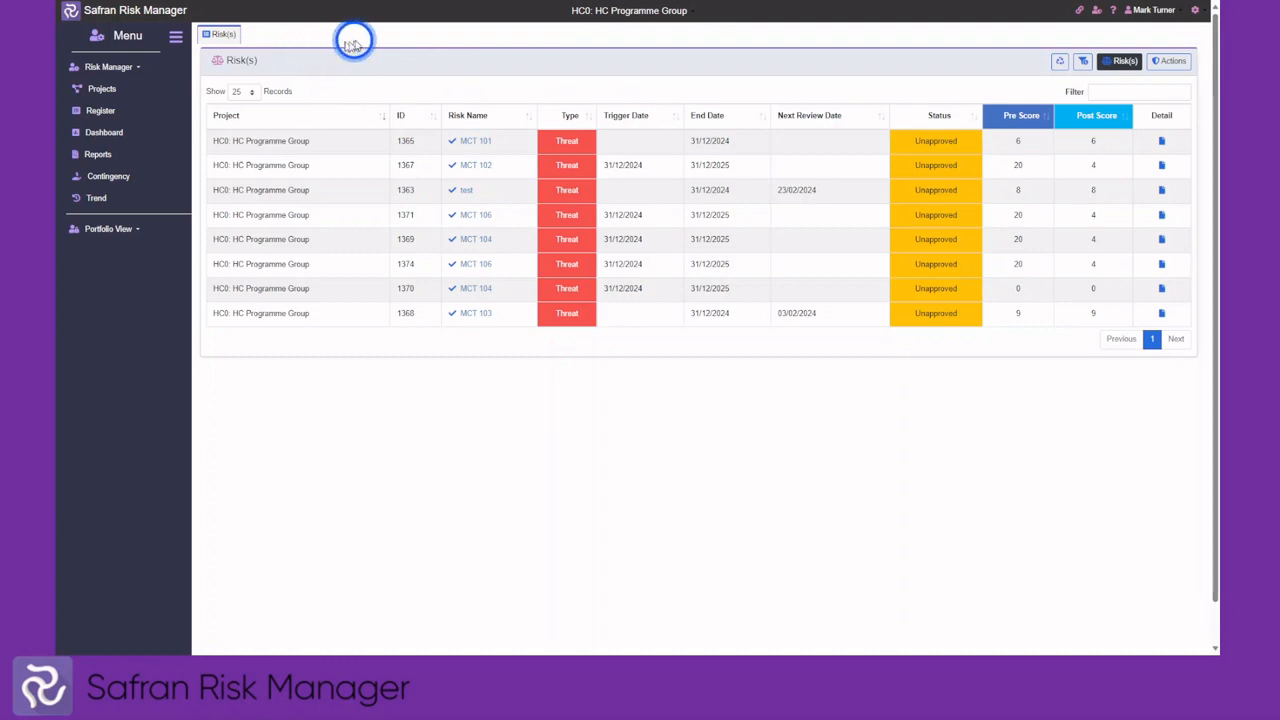
# Open risks MCT 101 and MCT 102 in tabs, then clear all tabs
pyautogui.click(452, 143)
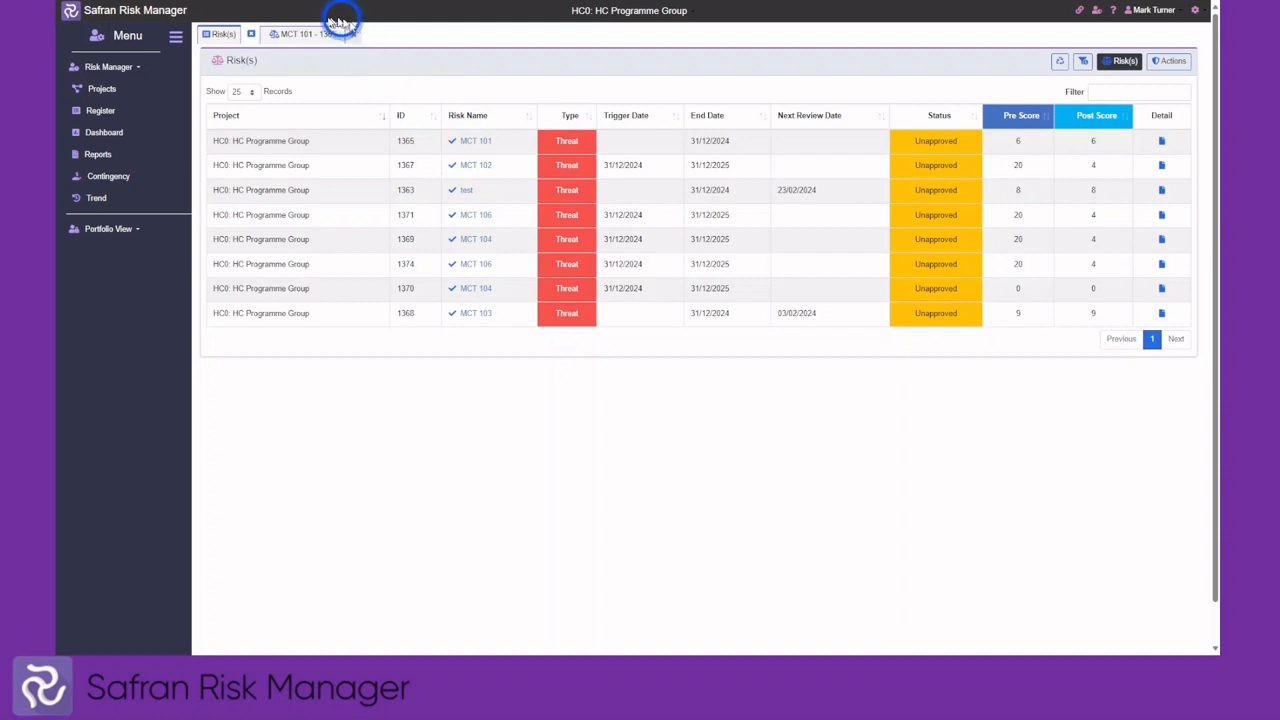
pyautogui.click(474, 167)
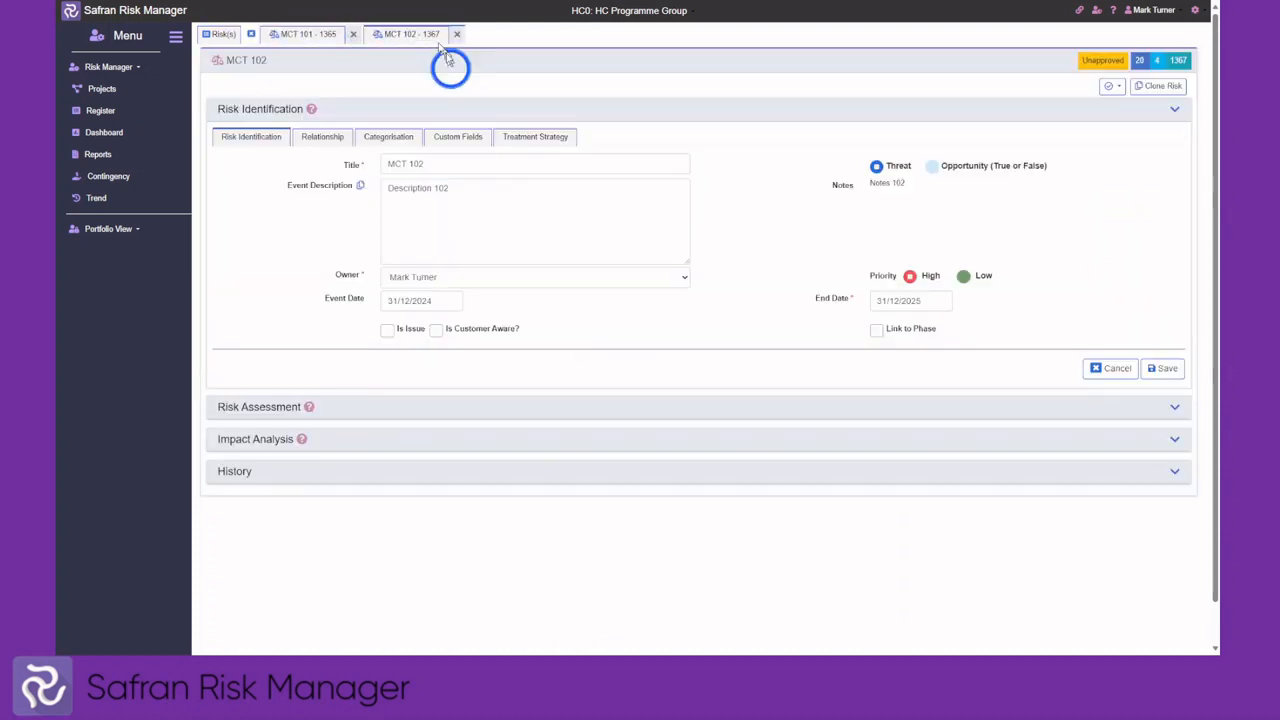
pyautogui.click(445, 117)
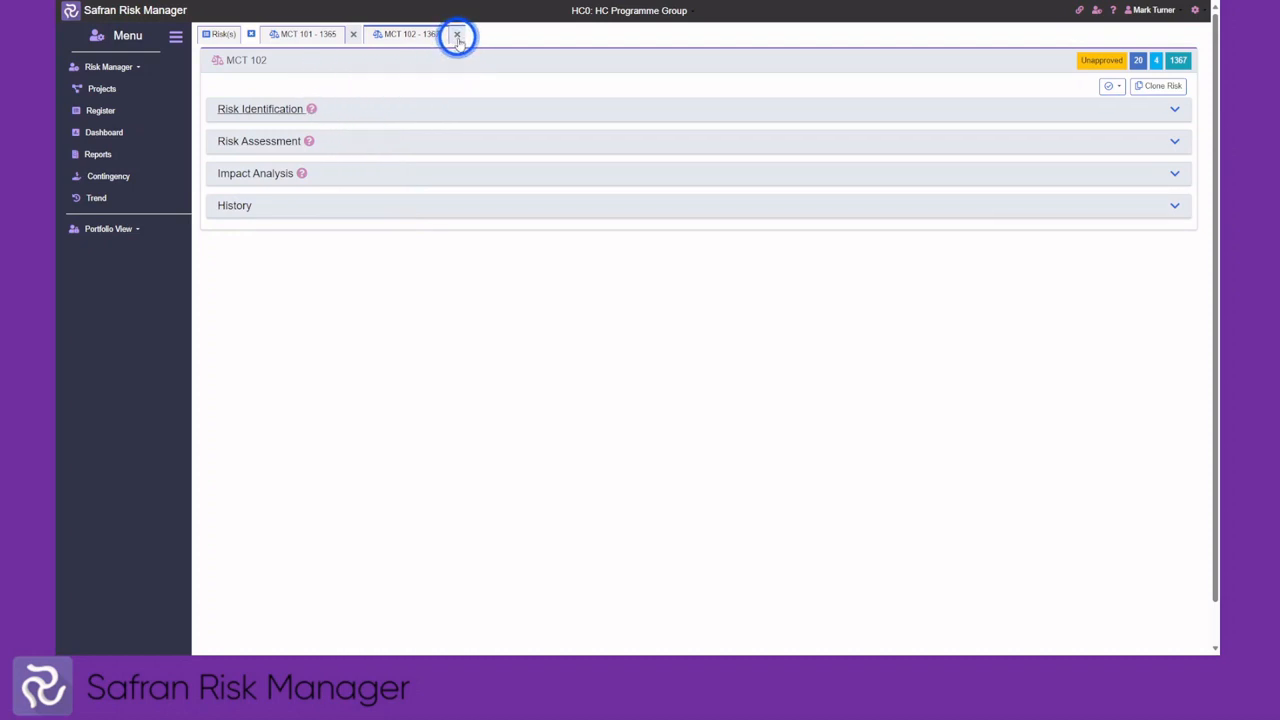
pyautogui.click(250, 35)
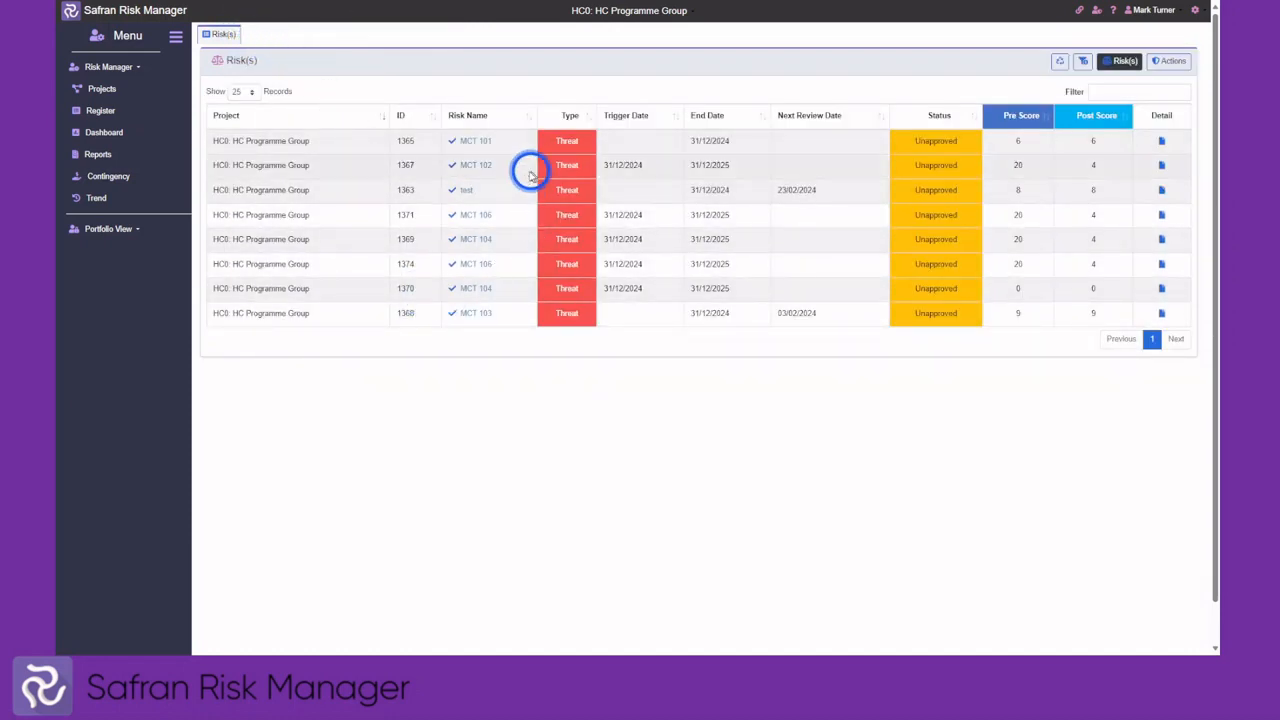
# View HC0's actions, open and cancel action 1145, and return to Projects
pyautogui.click(1169, 68)
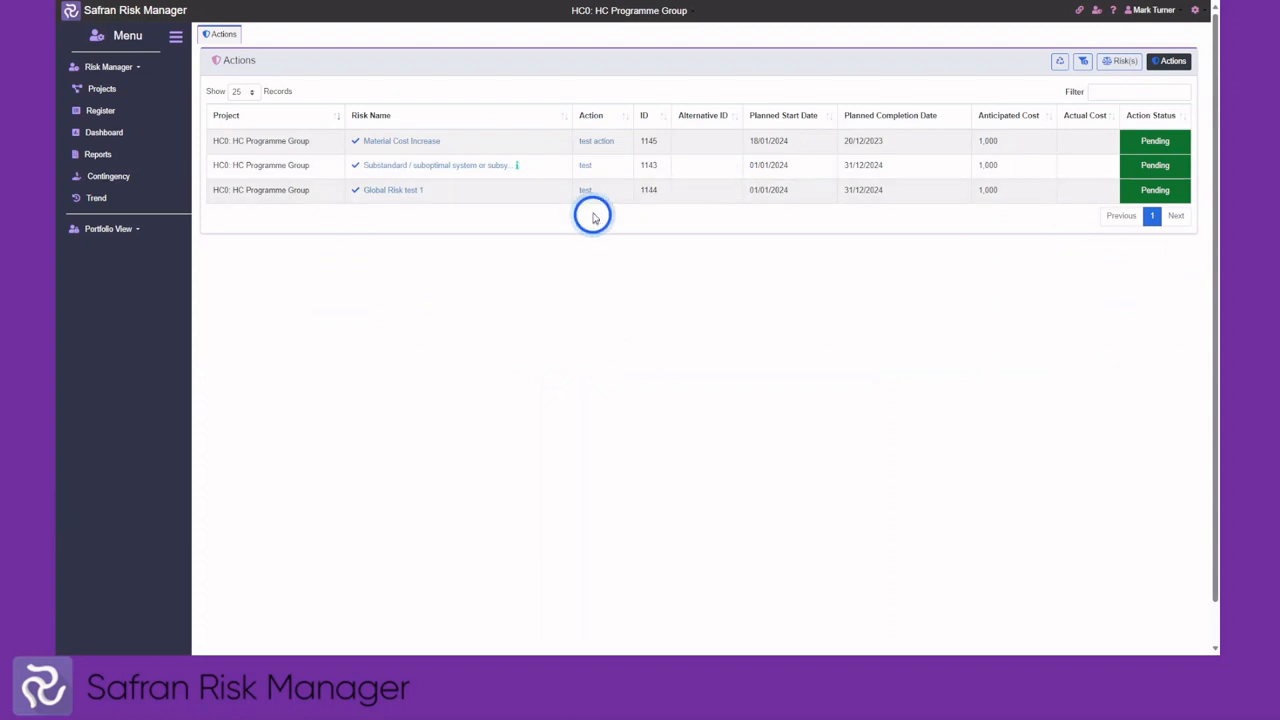
pyautogui.click(597, 142)
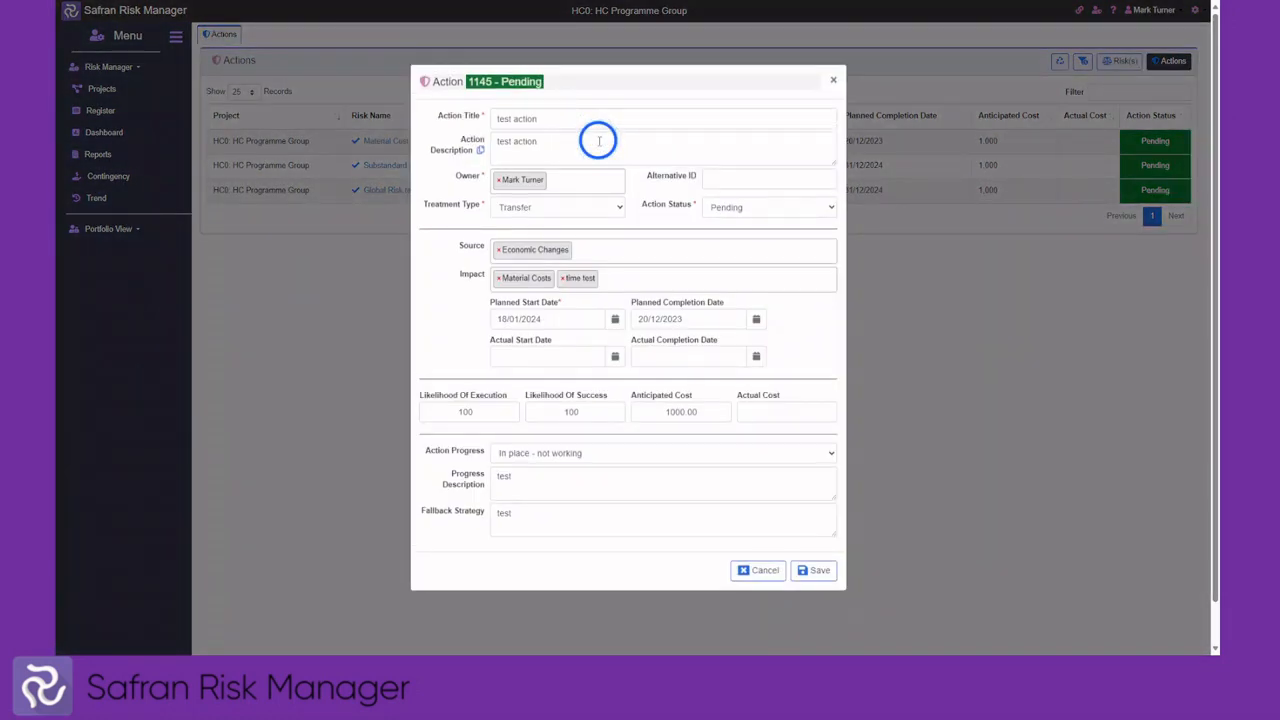
pyautogui.click(765, 570)
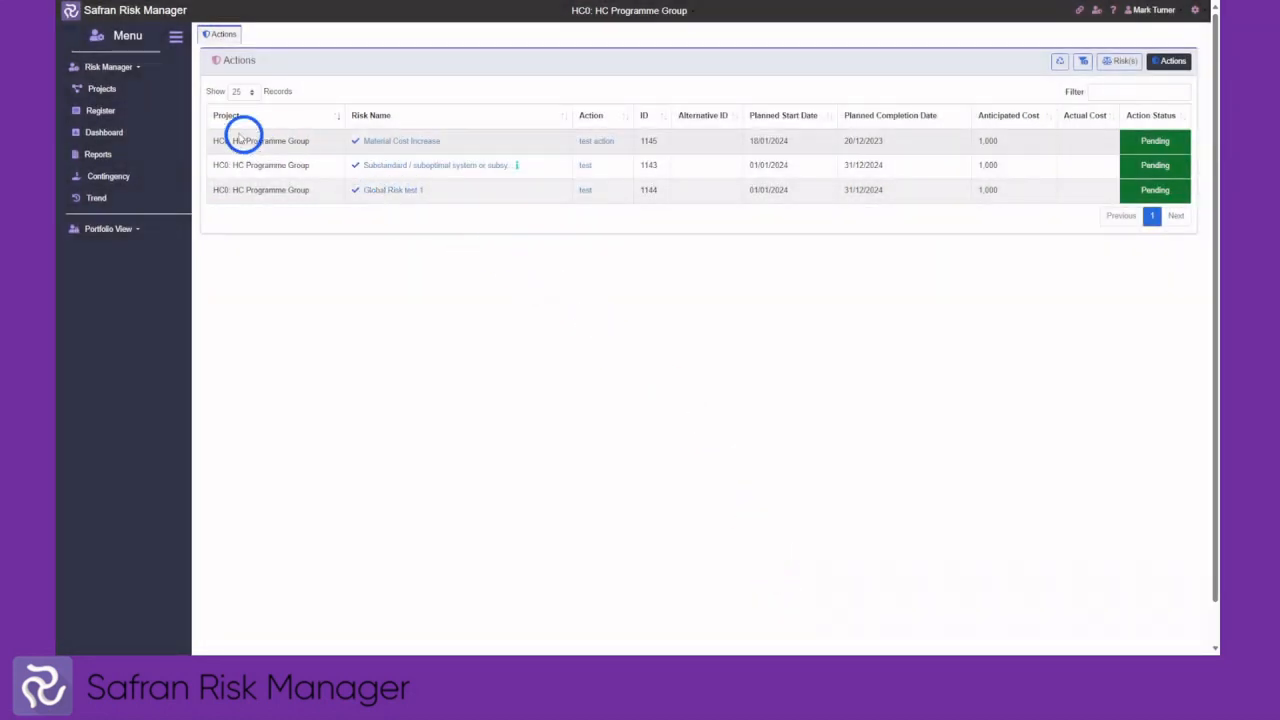
pyautogui.click(105, 92)
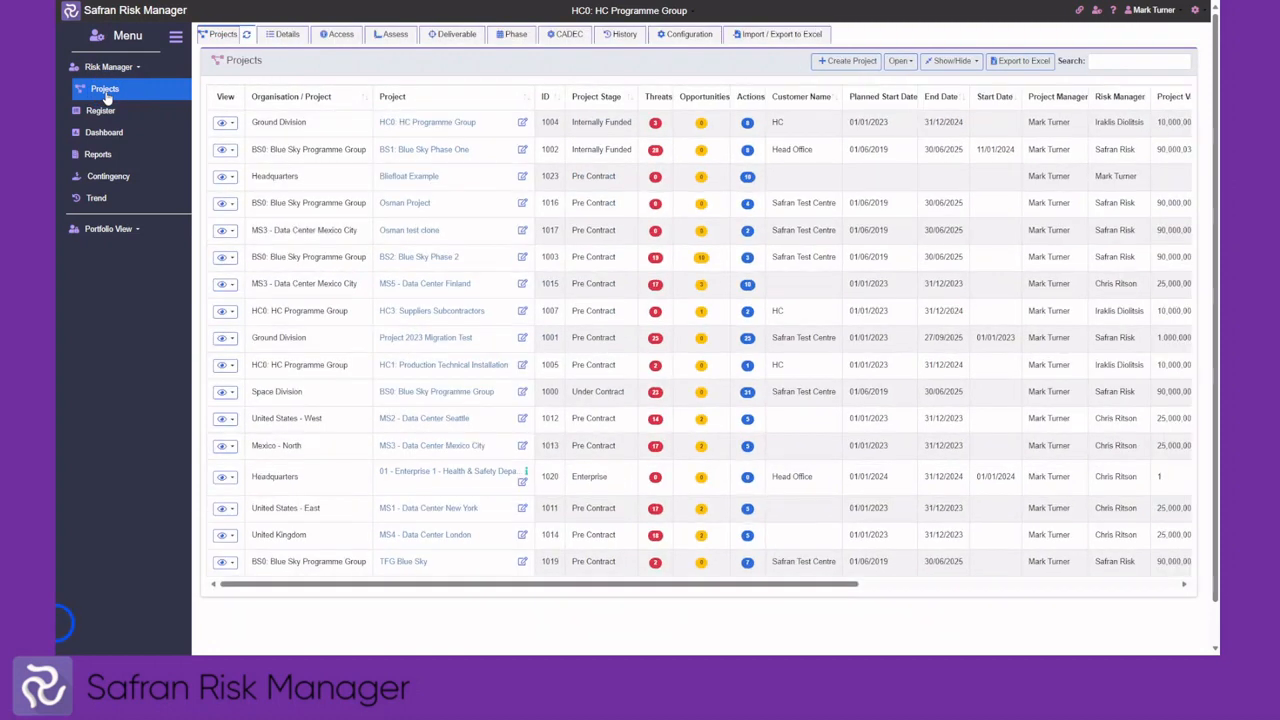
# Open BS1: Blue Sky Phase One and review its Access, Assess Score matrix and Deliverable objectives
pyautogui.click(107, 97)
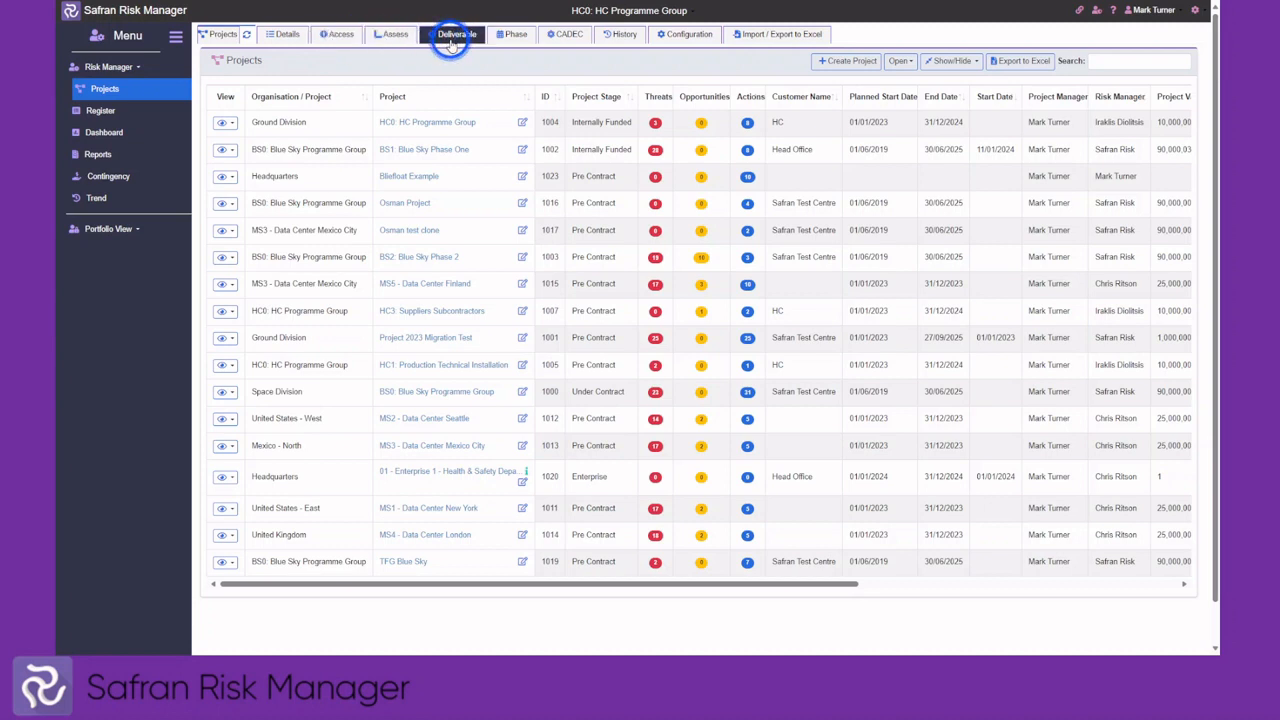
pyautogui.click(522, 149)
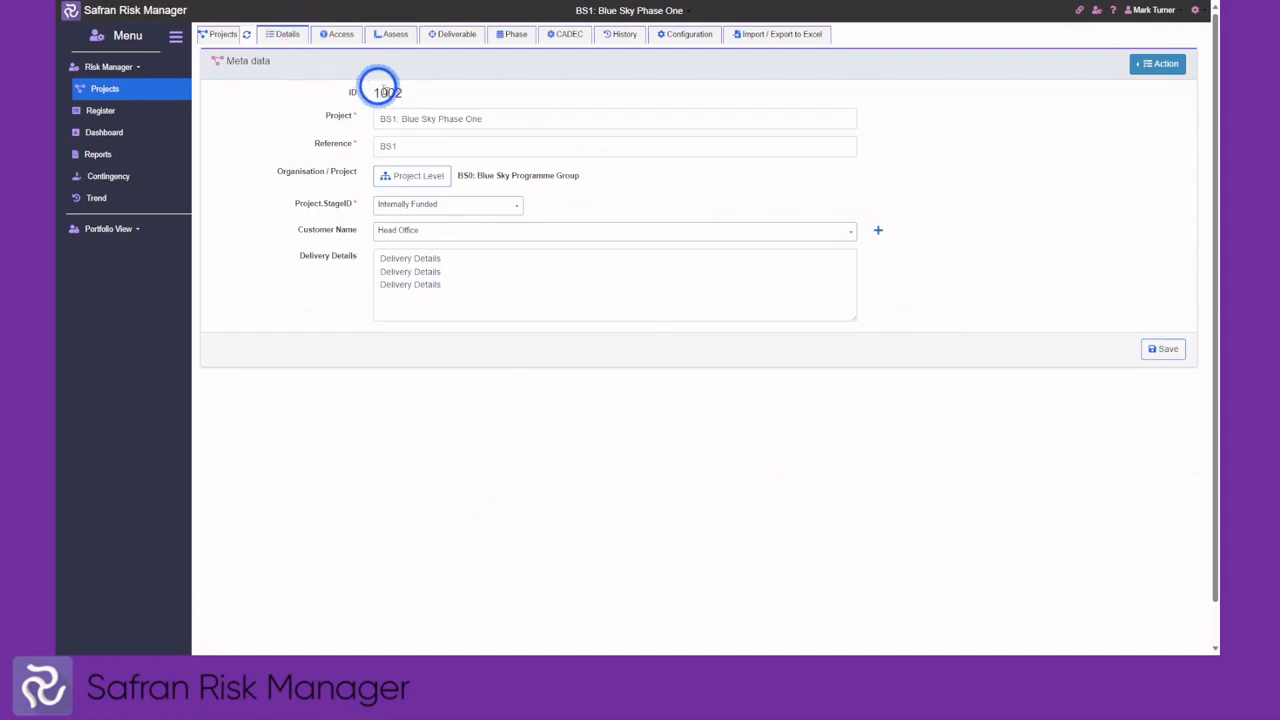
pyautogui.click(340, 36)
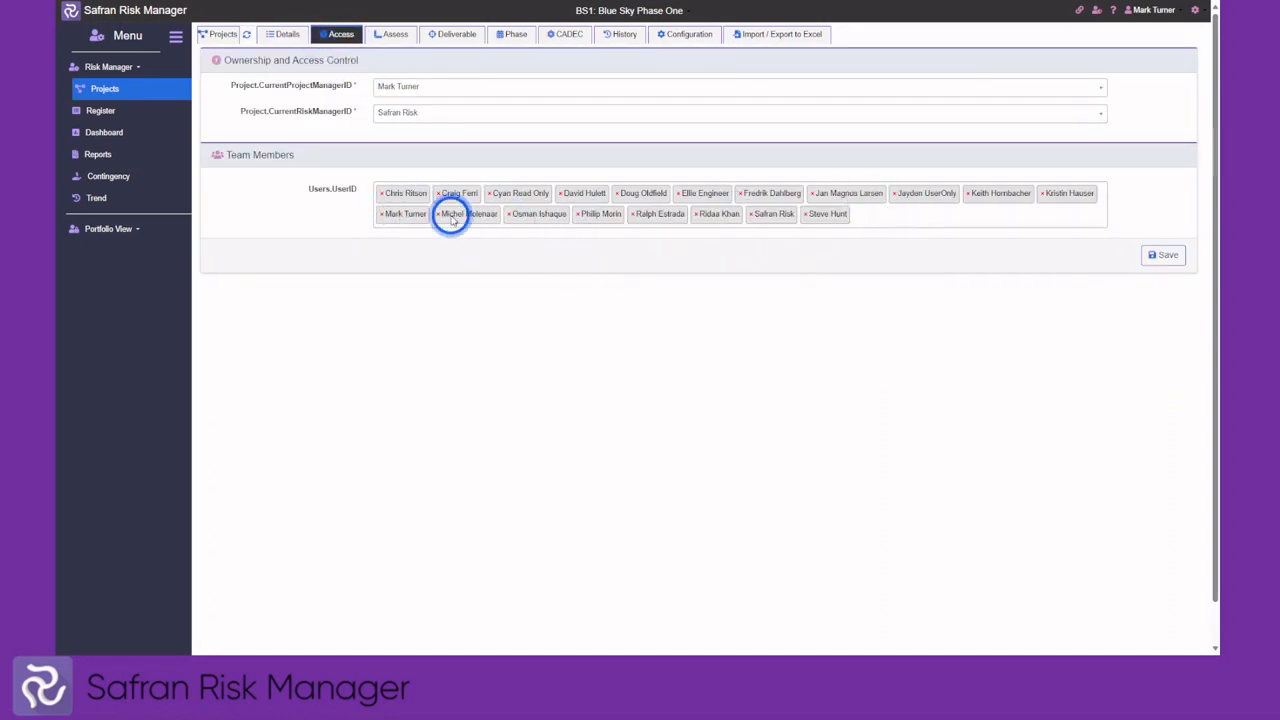
pyautogui.click(396, 40)
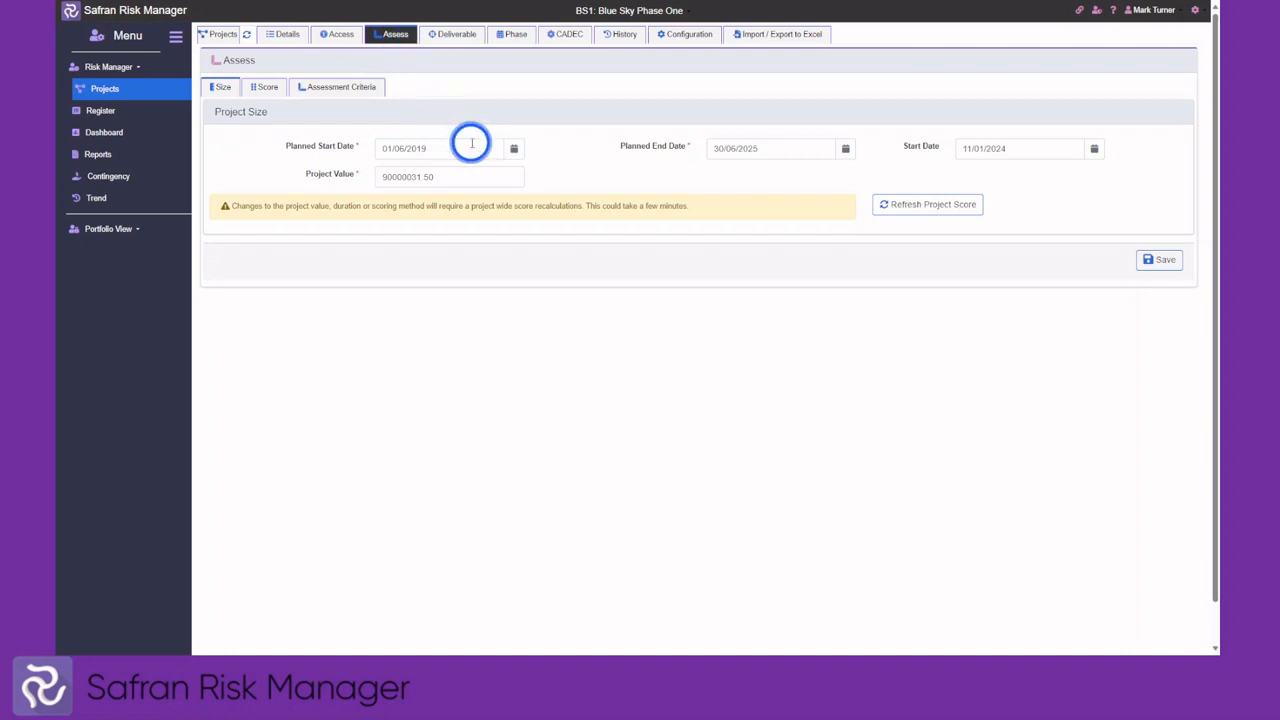
pyautogui.click(268, 88)
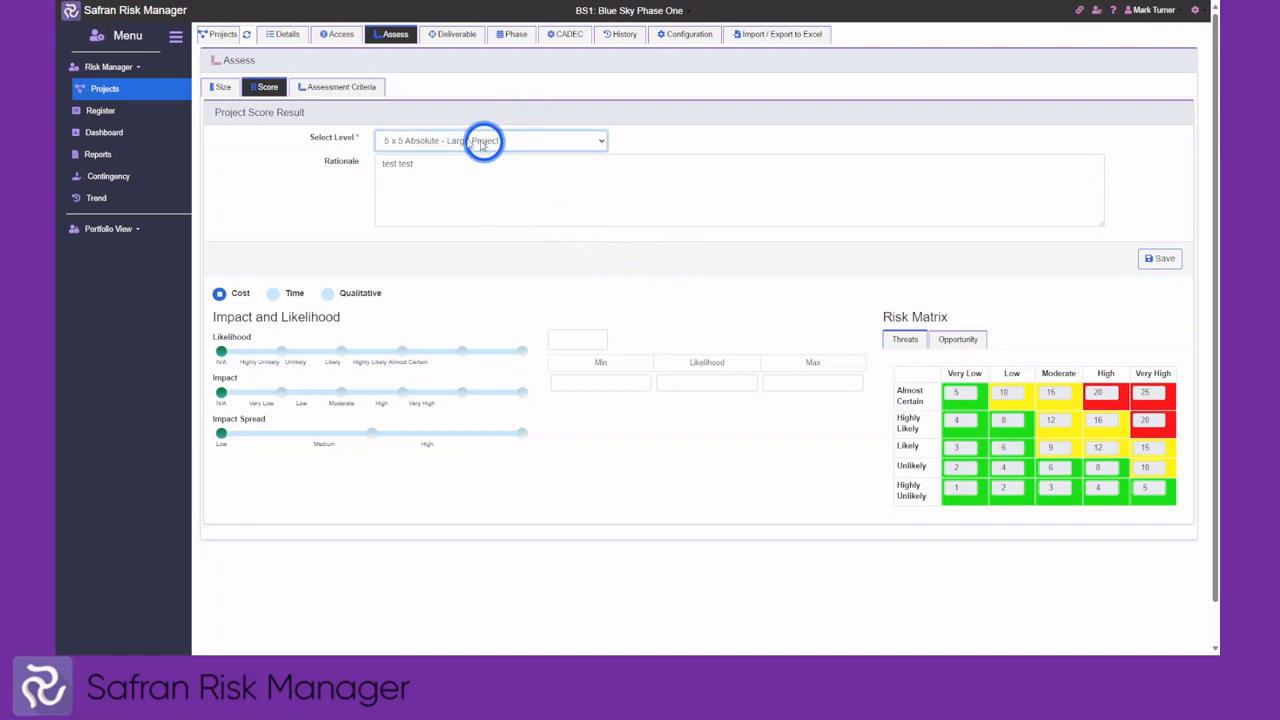
pyautogui.click(453, 35)
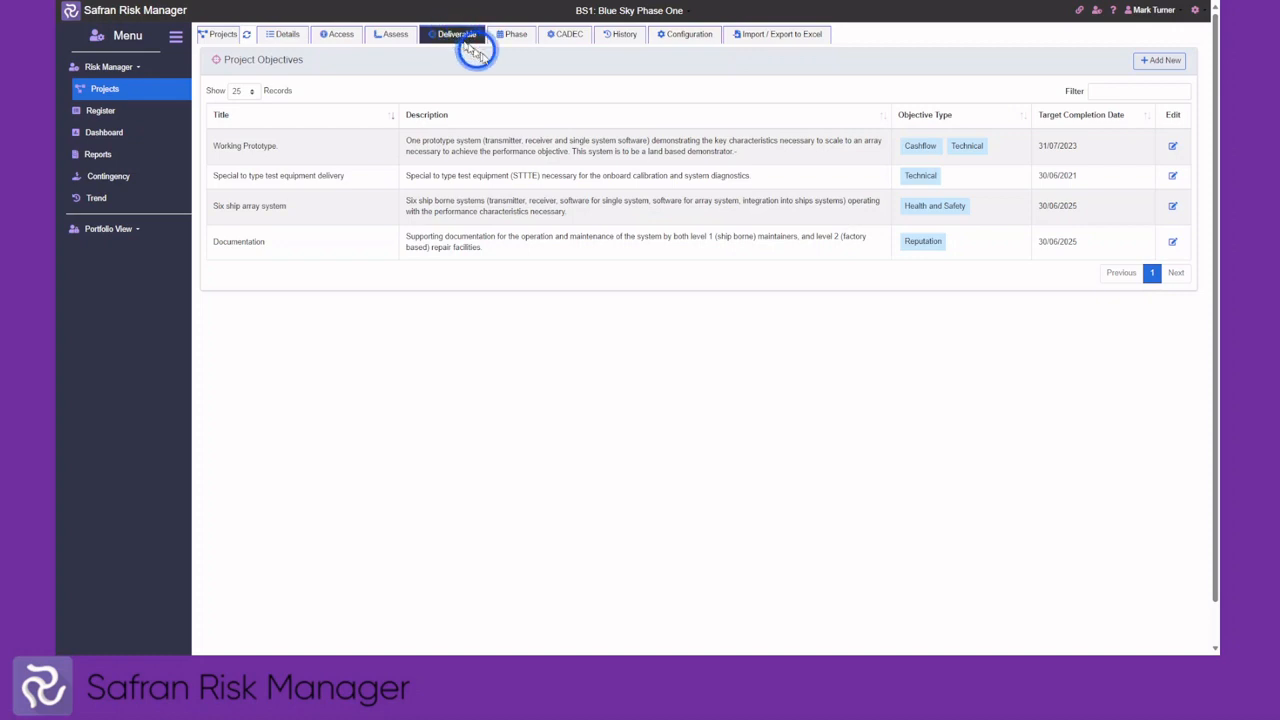
# Review the BS1 Phase and CADEC tabs, then its History review status
pyautogui.click(515, 38)
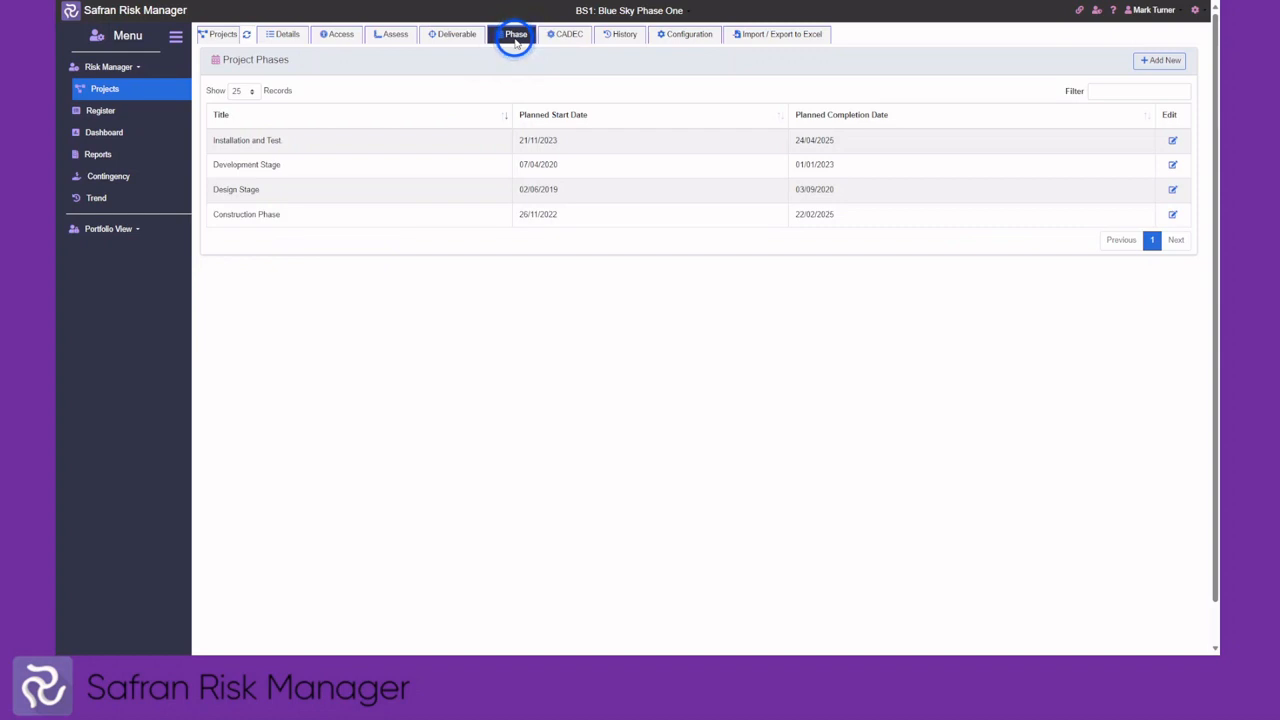
pyautogui.click(568, 38)
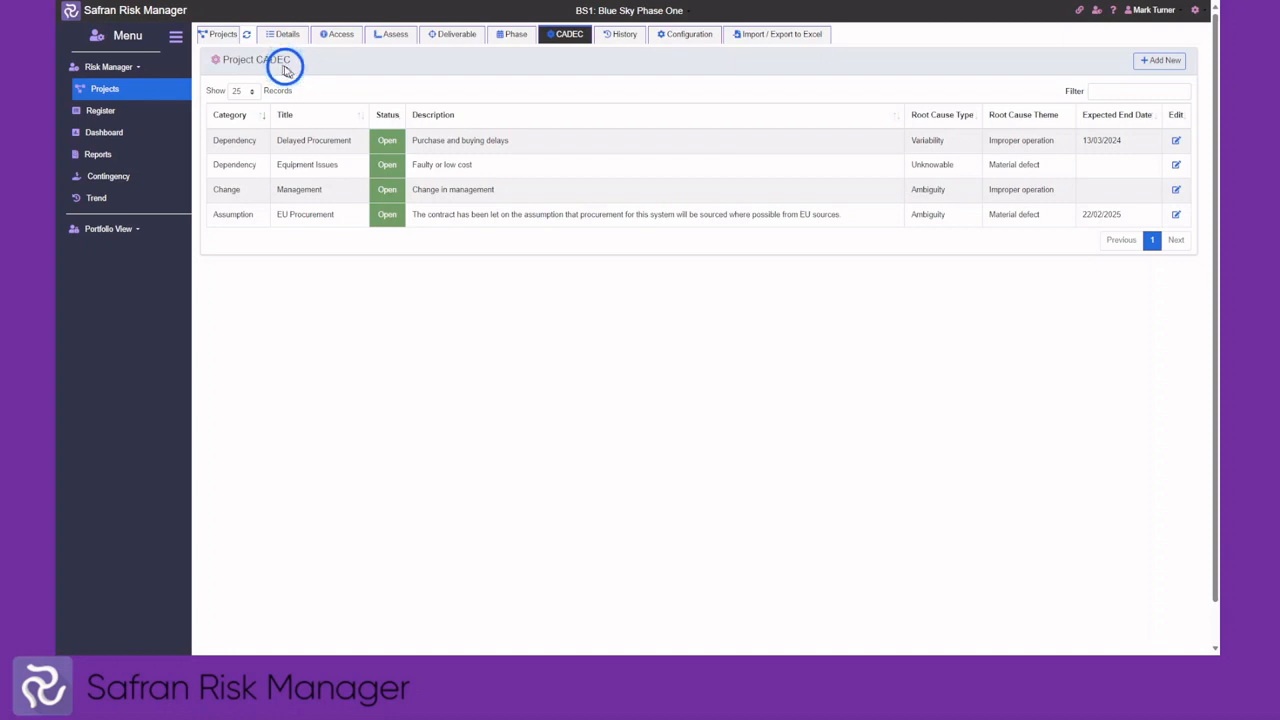
pyautogui.click(619, 38)
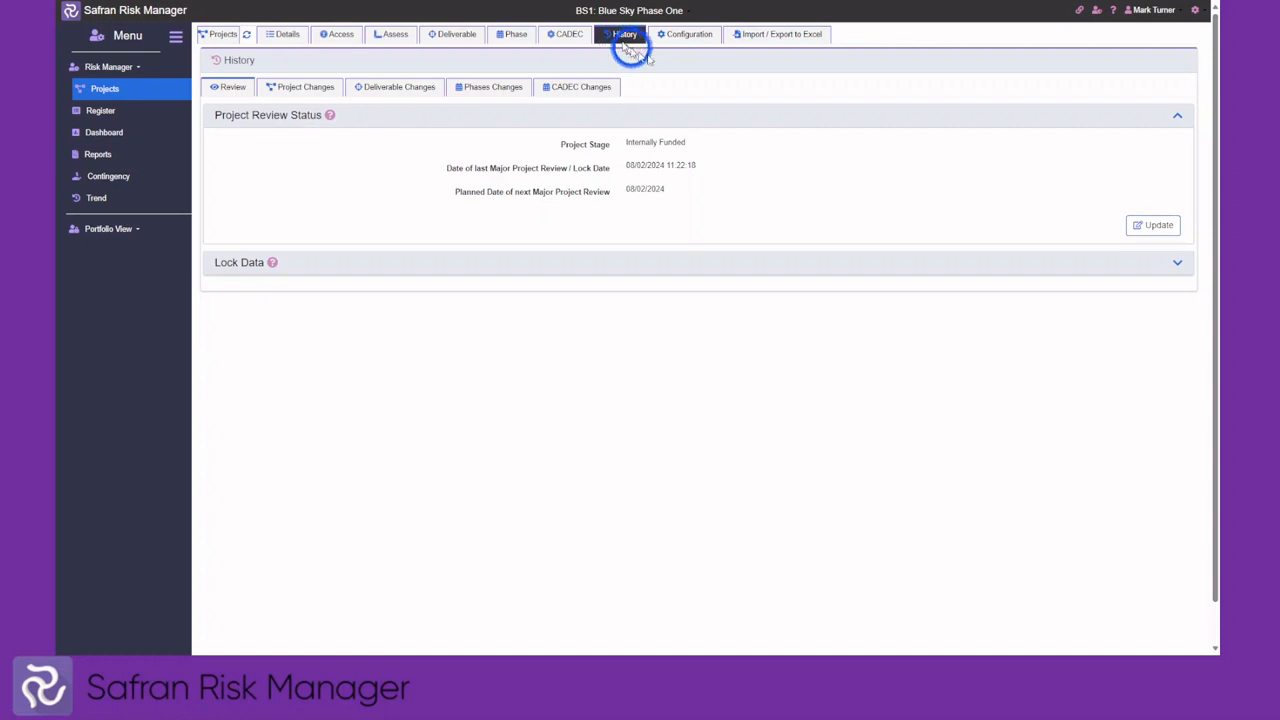
# Start a data lock from History, cancel it, and view the Configuration default risk settings
pyautogui.click(1155, 228)
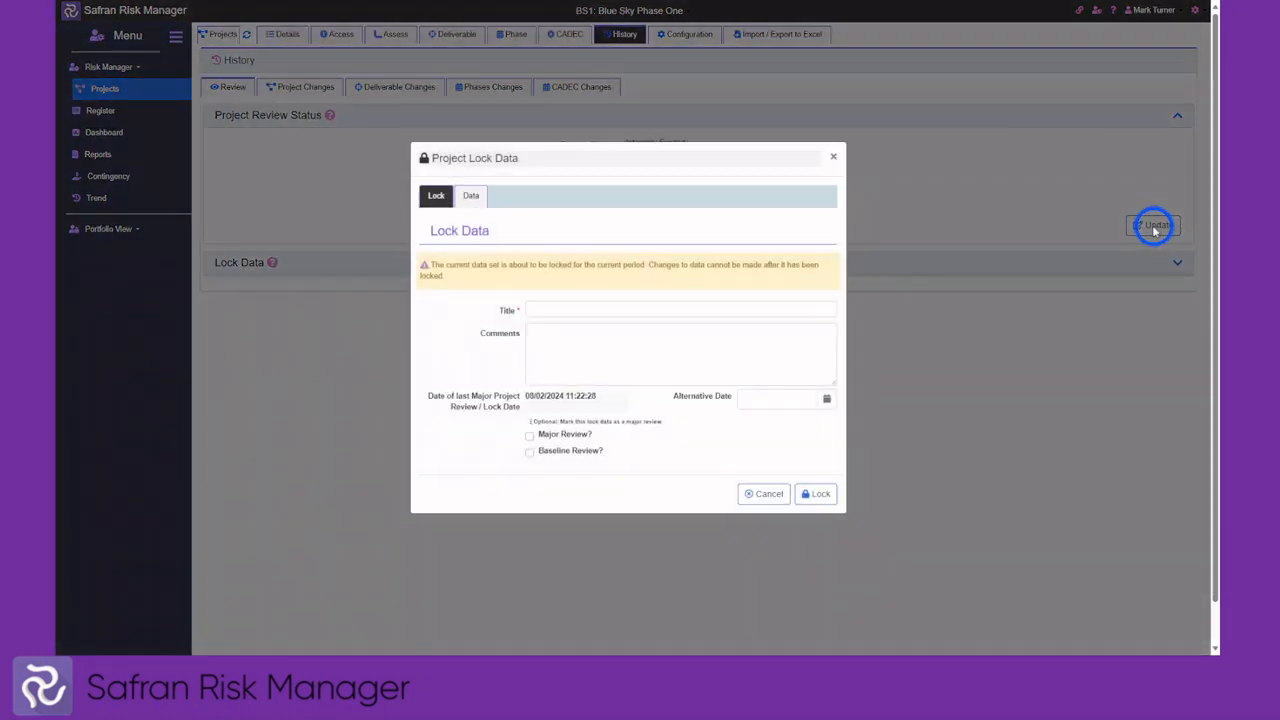
pyautogui.click(576, 307)
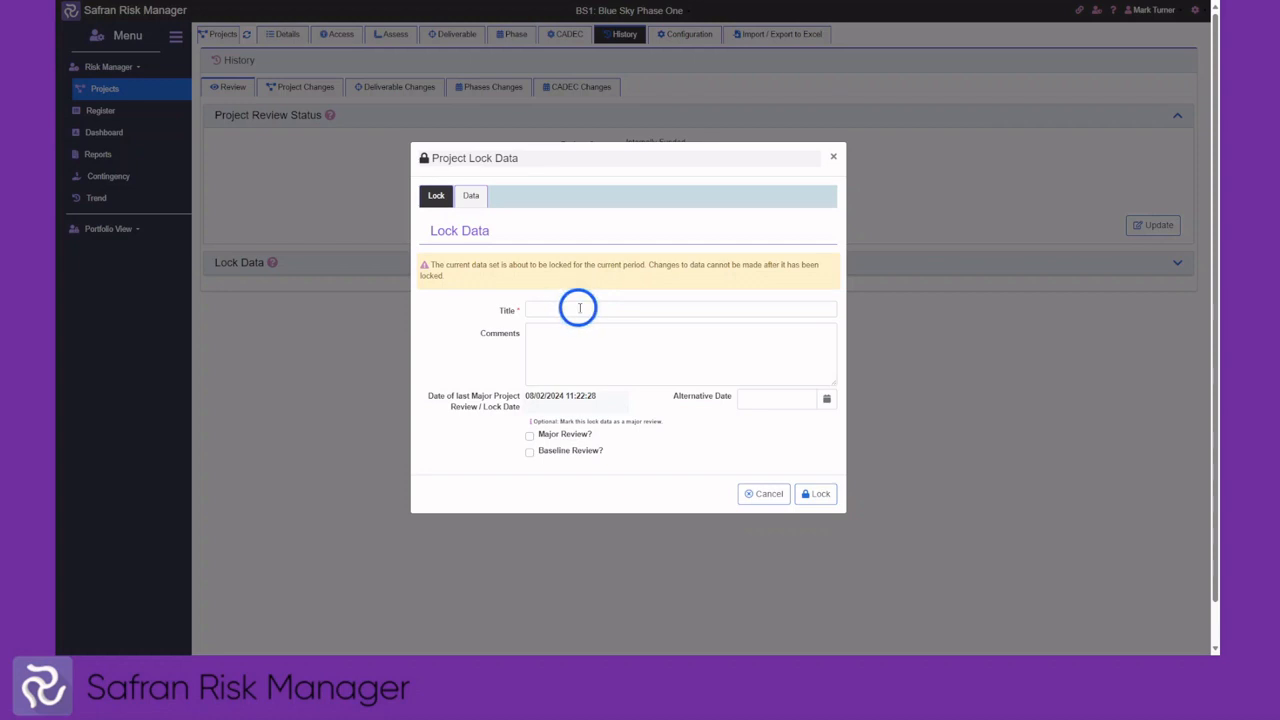
pyautogui.click(763, 493)
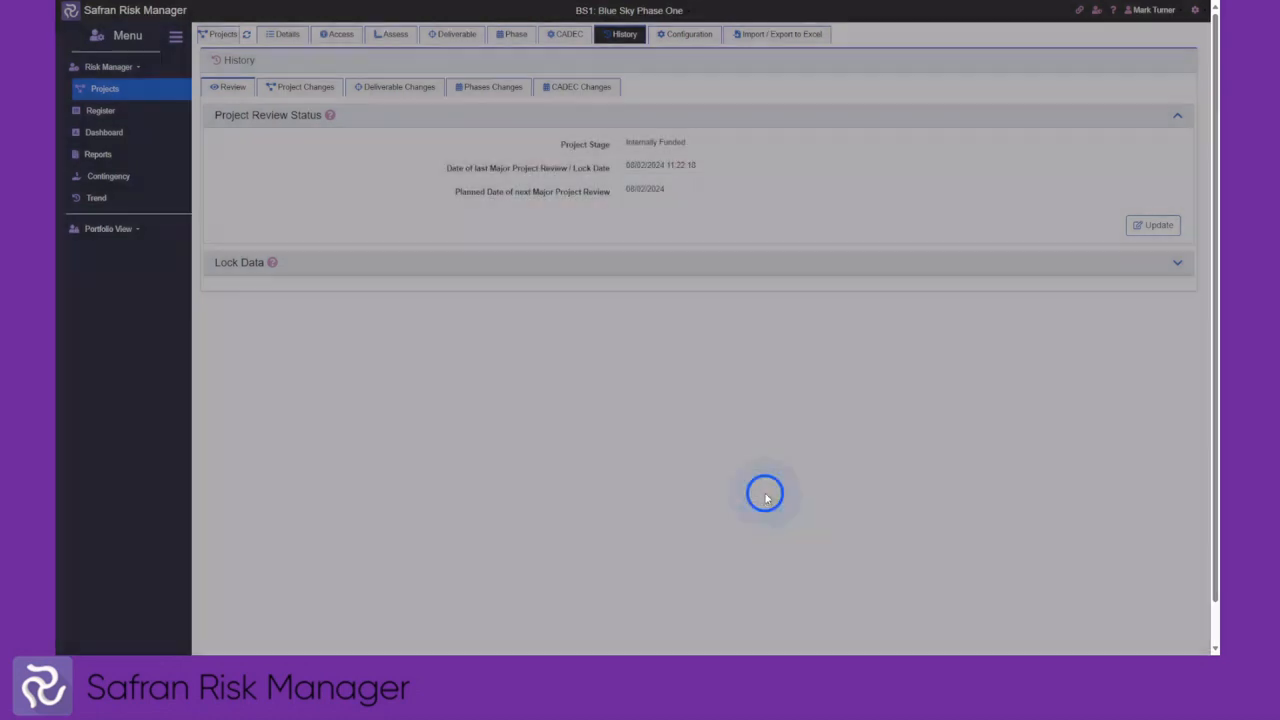
pyautogui.click(700, 37)
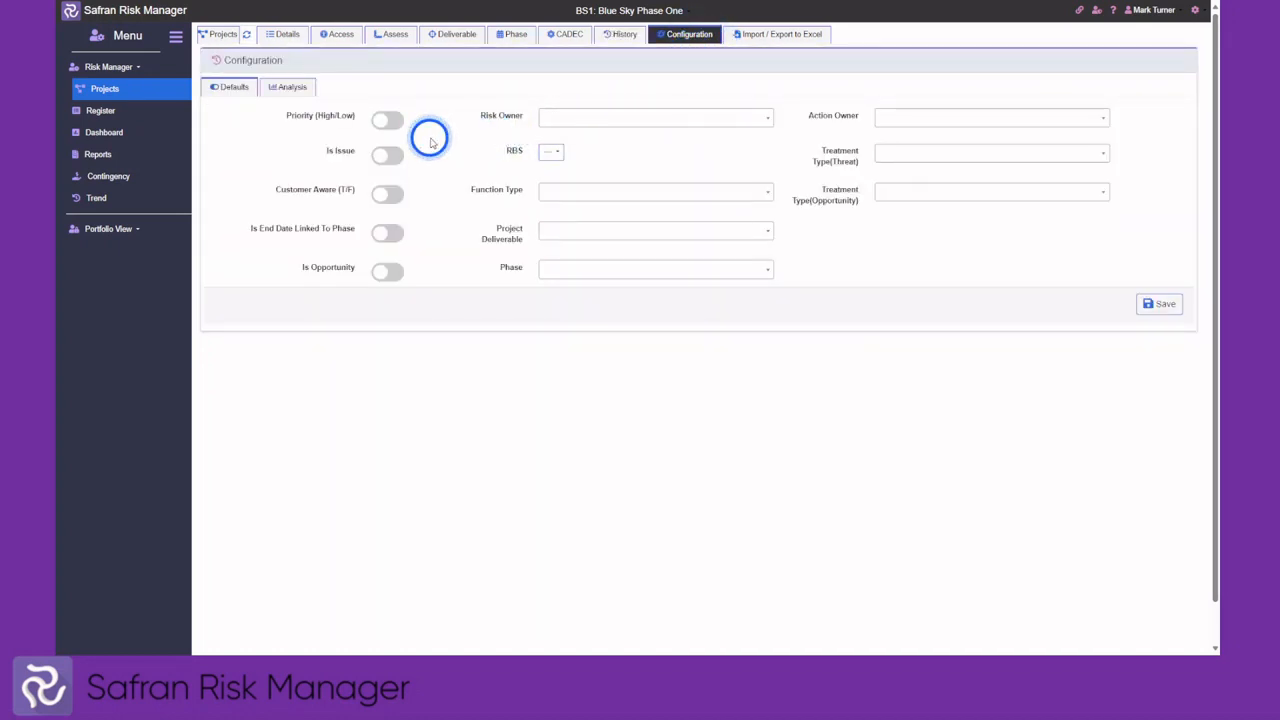
# Check the Analysis settings and Export to Excel preview, then open the BS1 Risk Register
pyautogui.click(287, 89)
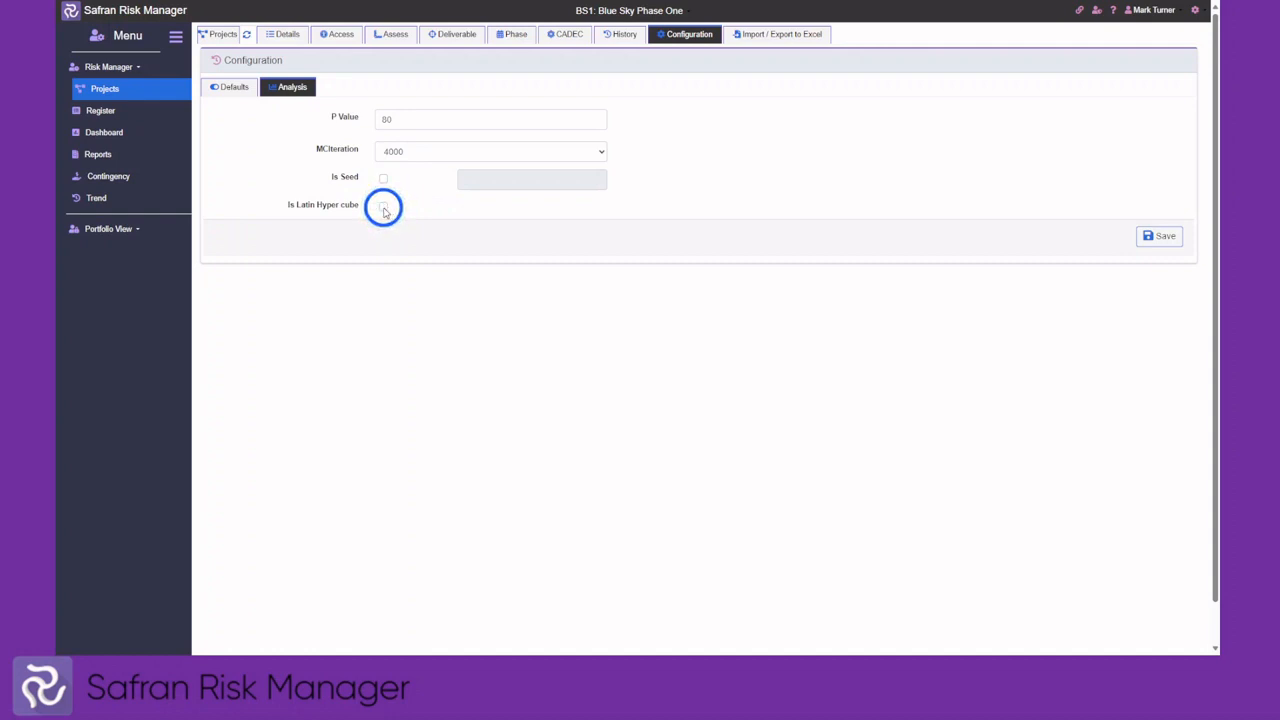
pyautogui.click(772, 38)
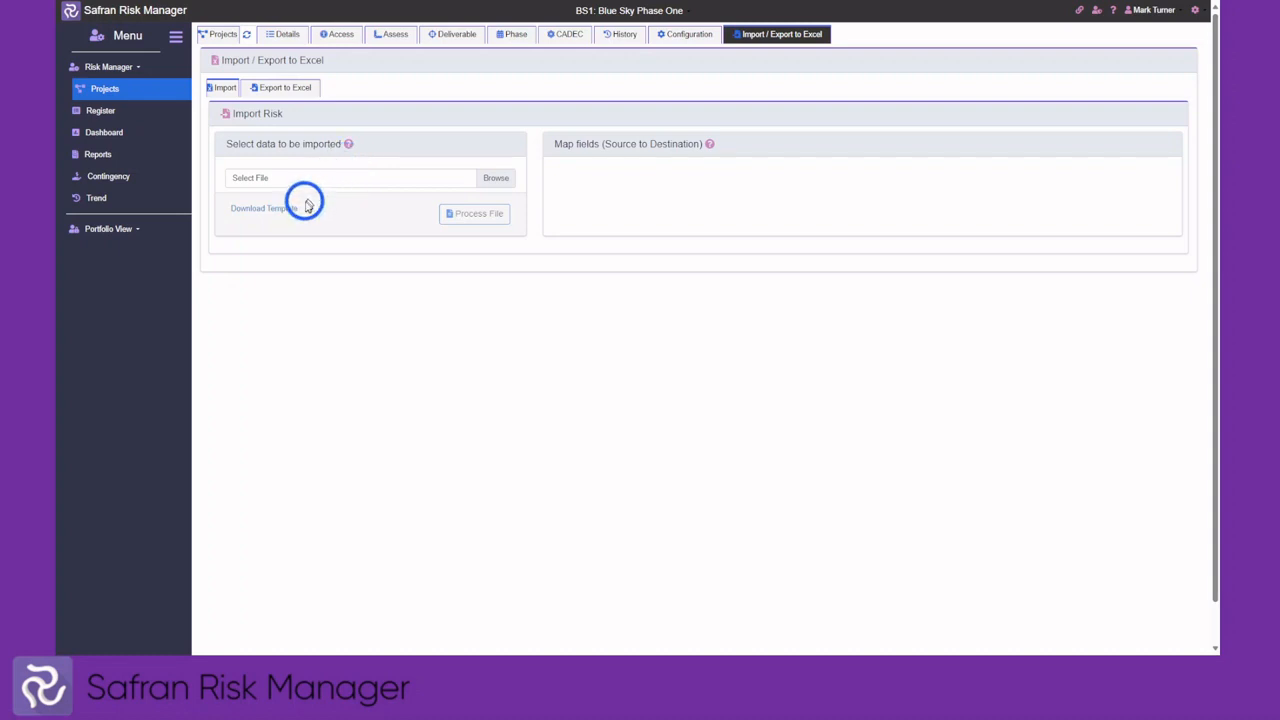
pyautogui.click(298, 90)
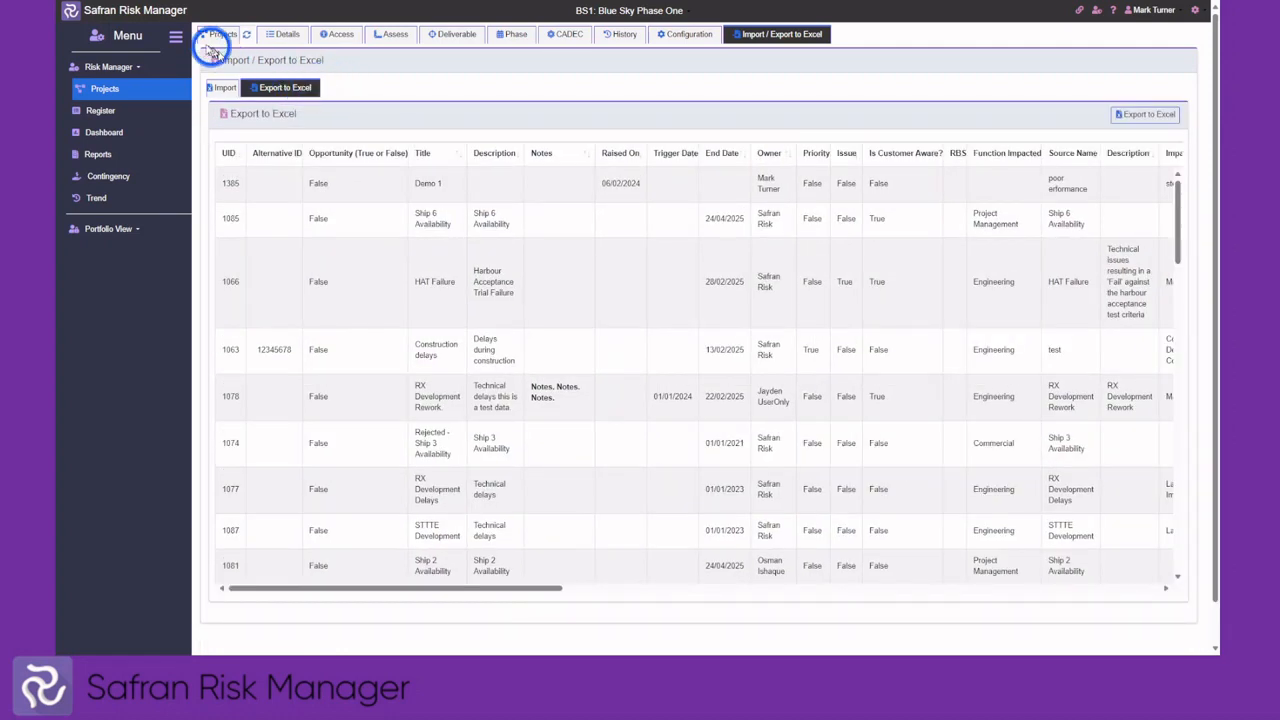
pyautogui.click(104, 114)
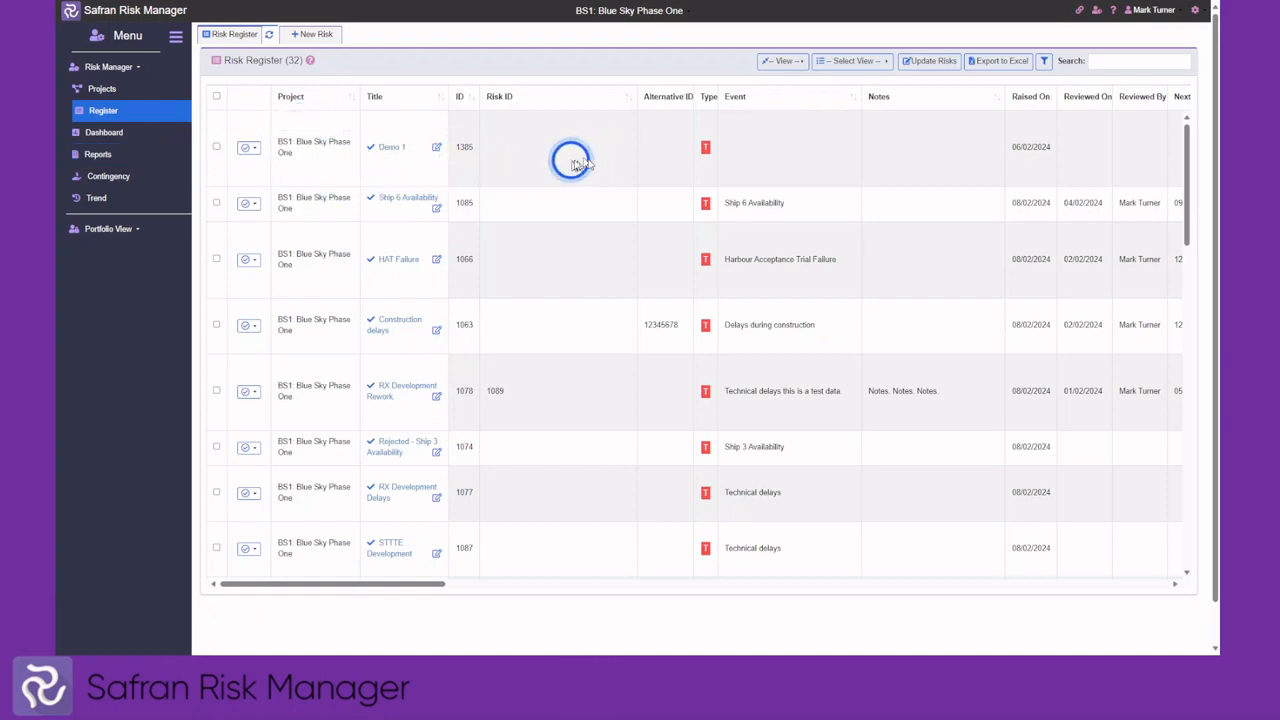
# Search the register for 'HAT', clear the search, and bring up Advance Filters
pyautogui.click(1096, 62)
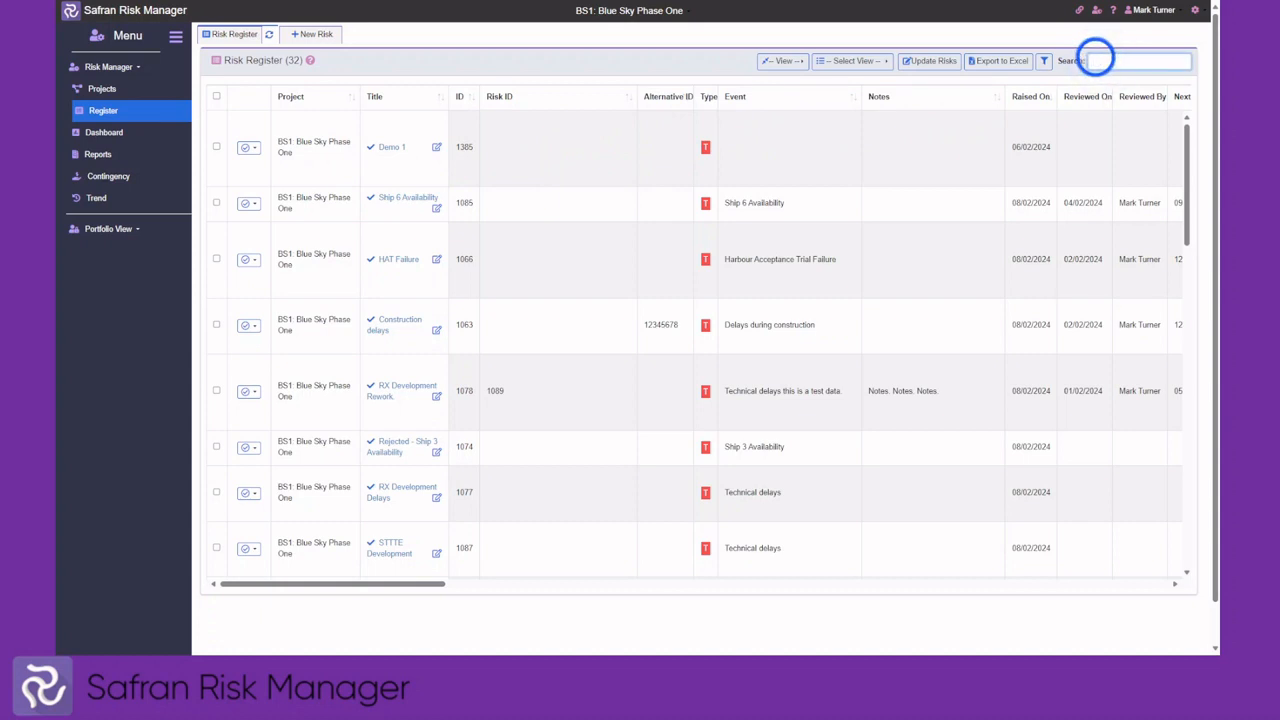
pyautogui.write('HAT')
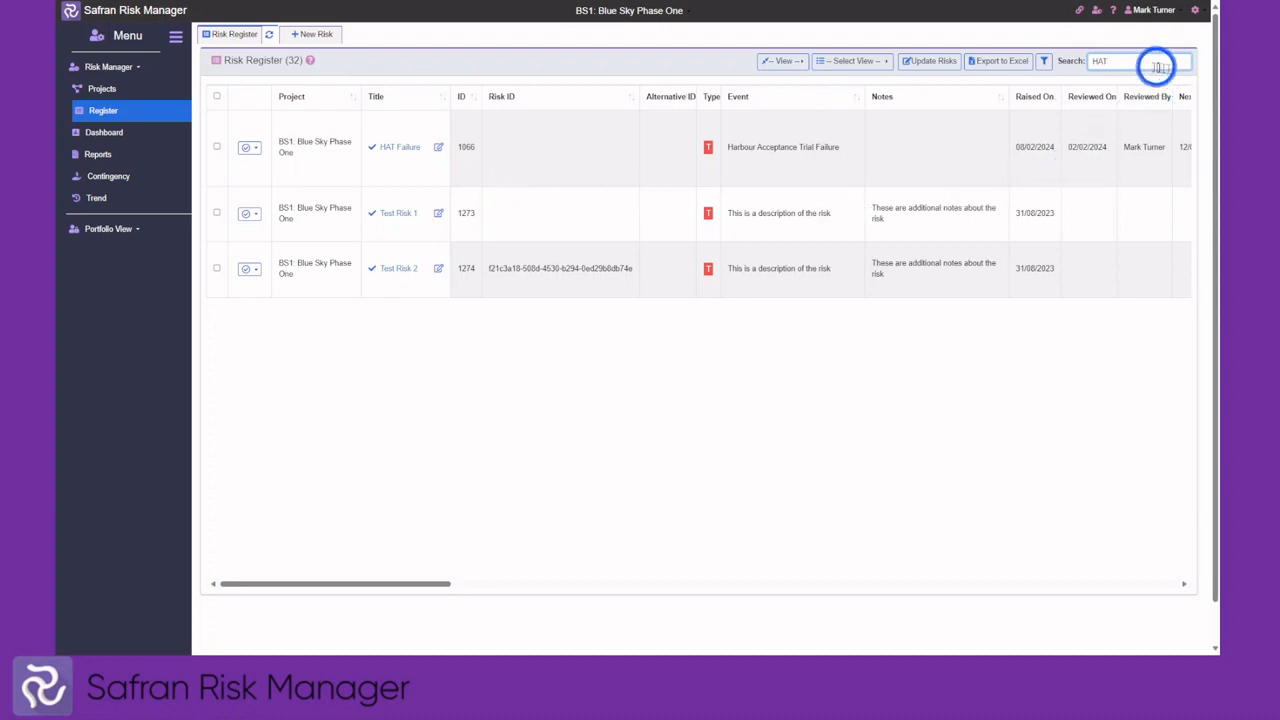
pyautogui.doubleClick(1098, 61)
pyautogui.press('BackSpace')
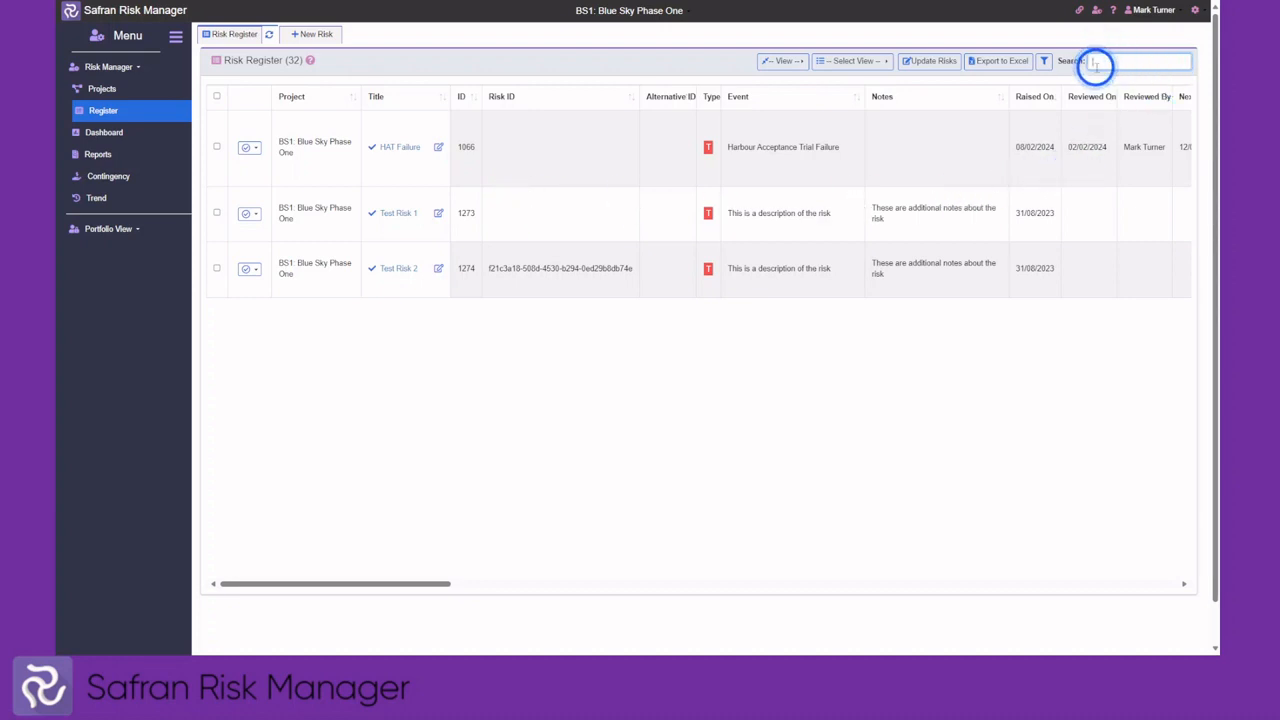
pyautogui.click(1044, 61)
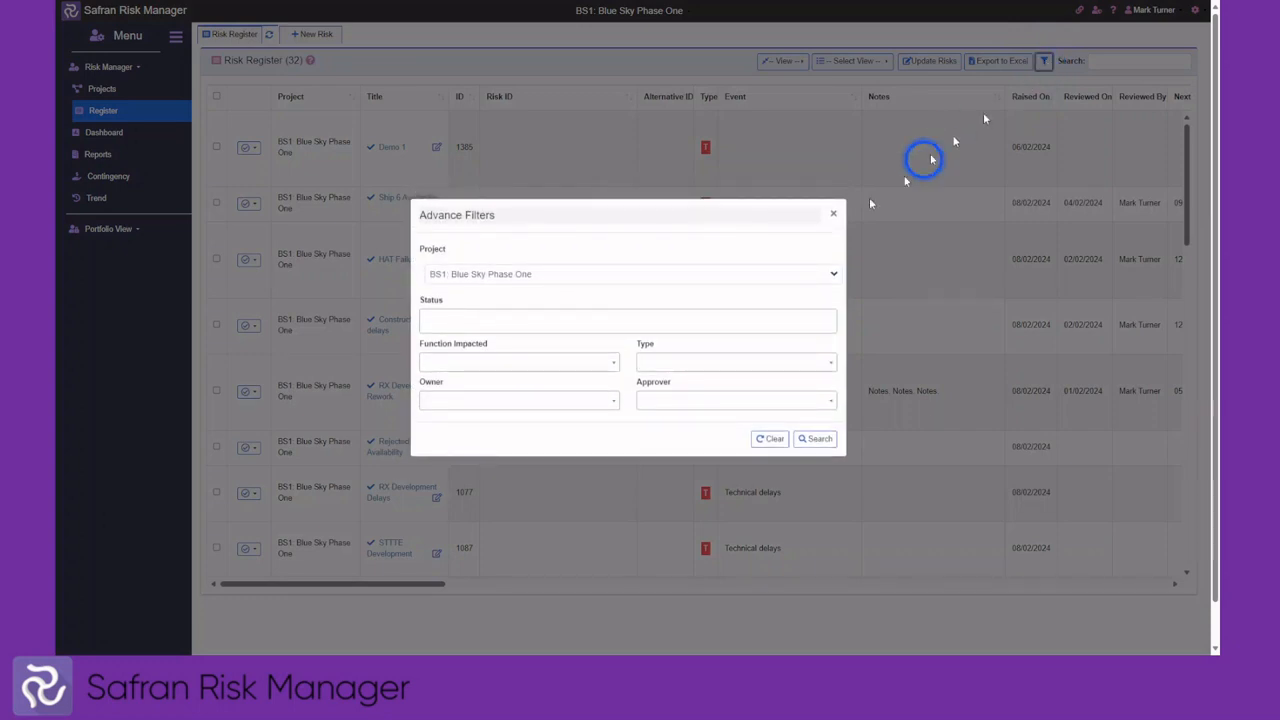
# Browse the Status and Project filter lists, then close Advance Filters without applying any filter
pyautogui.click(547, 323)
pyautogui.click(547, 323)
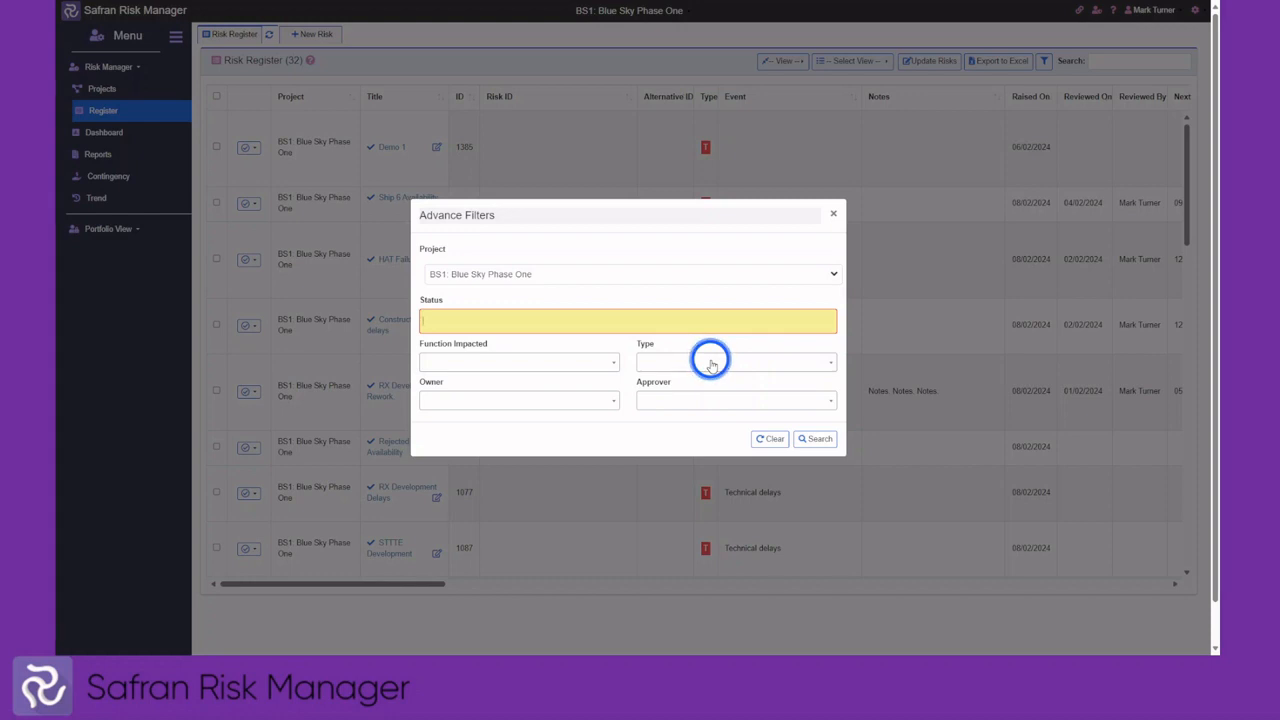
pyautogui.click(580, 272)
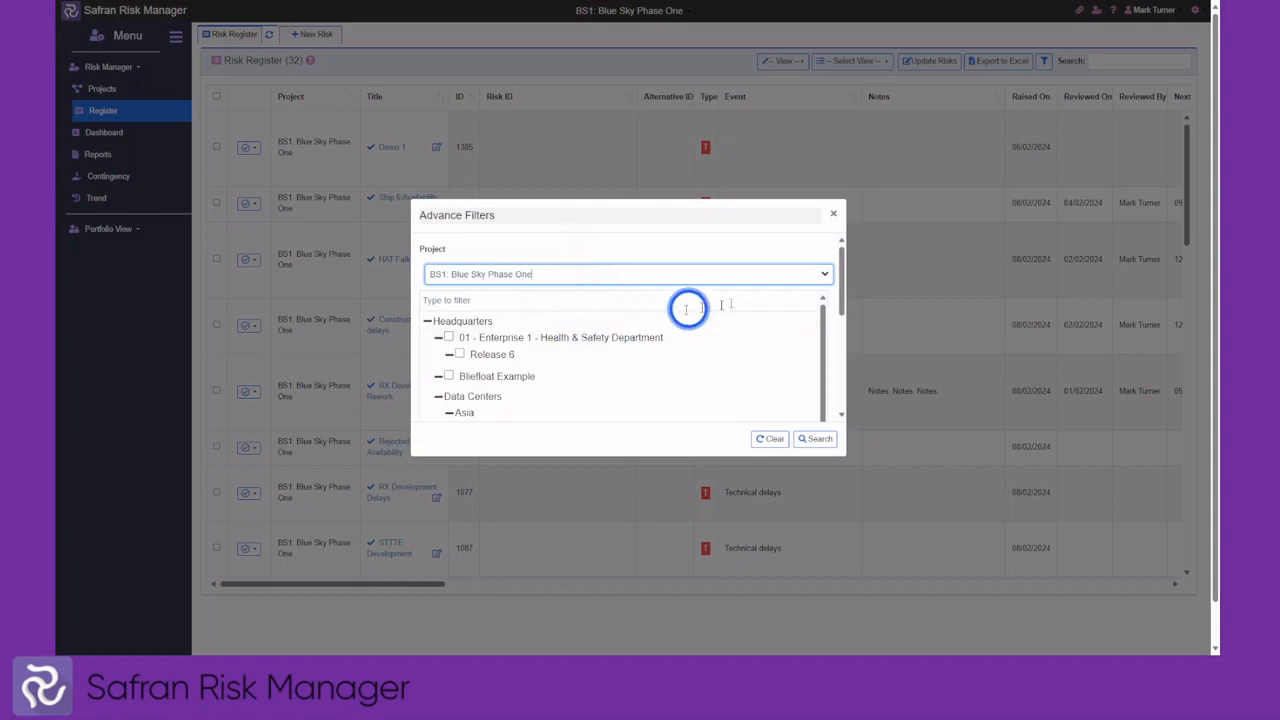
pyautogui.click(838, 273)
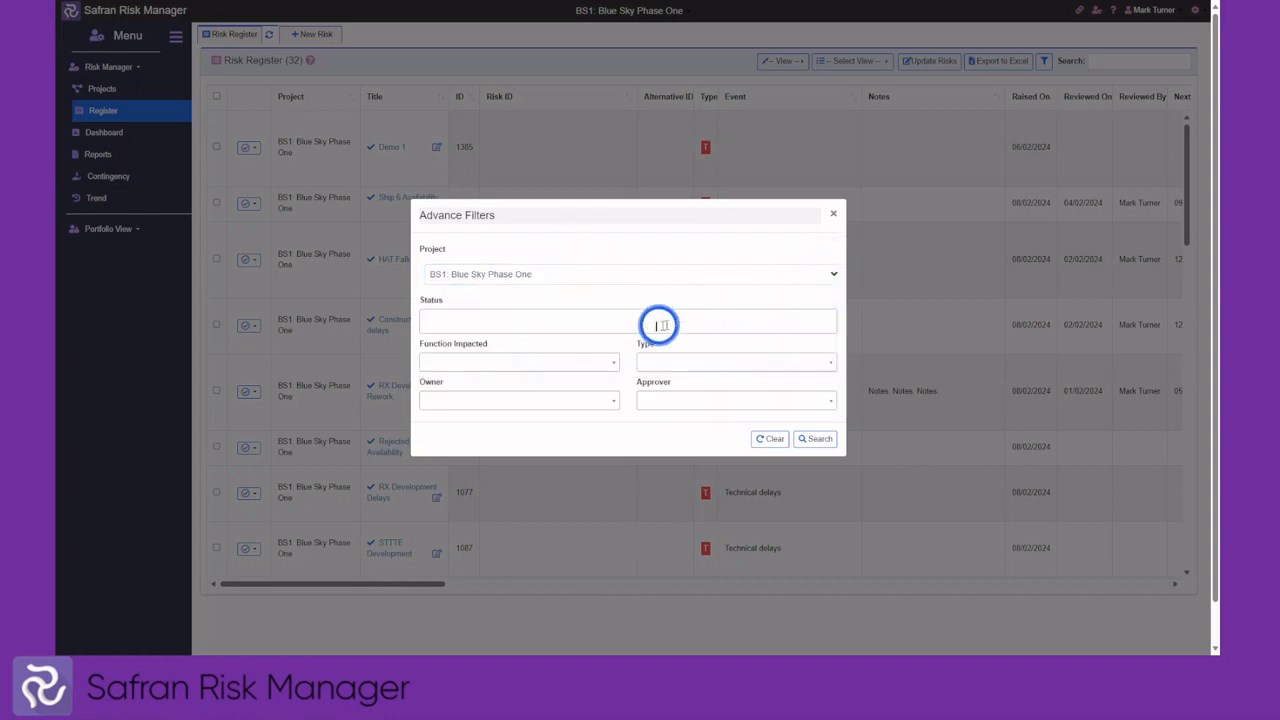
pyautogui.click(634, 272)
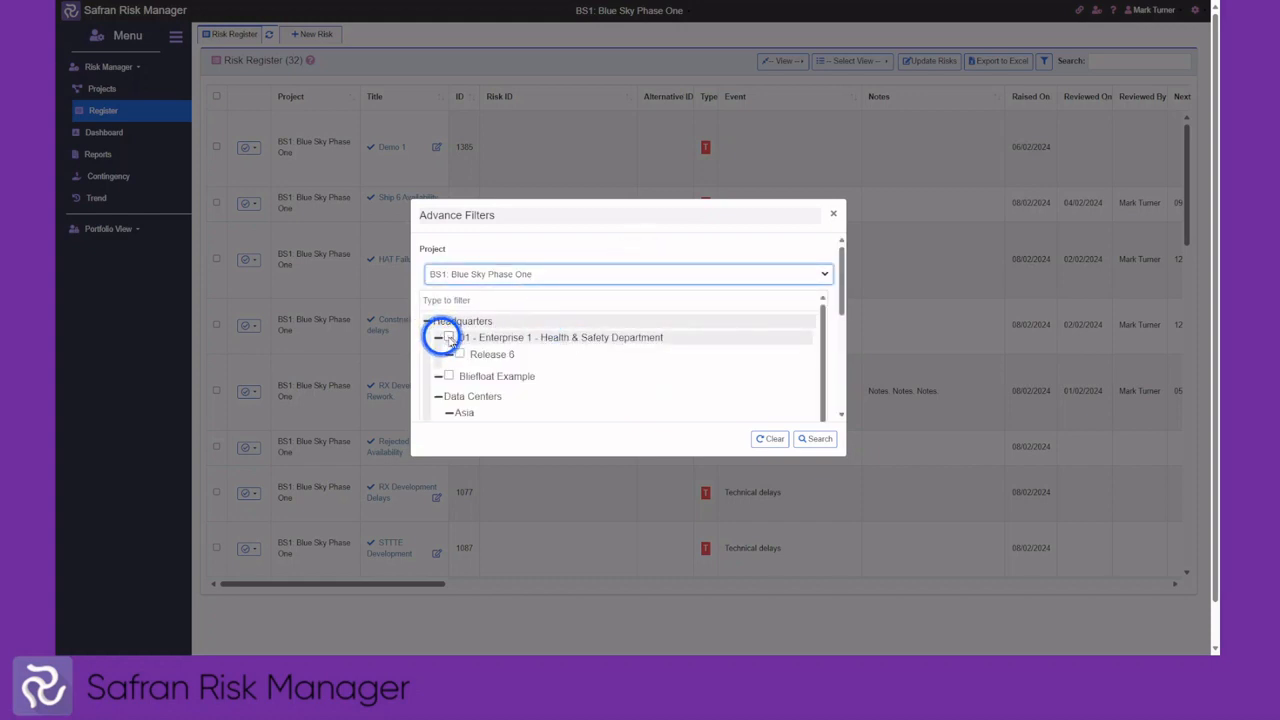
pyautogui.click(834, 218)
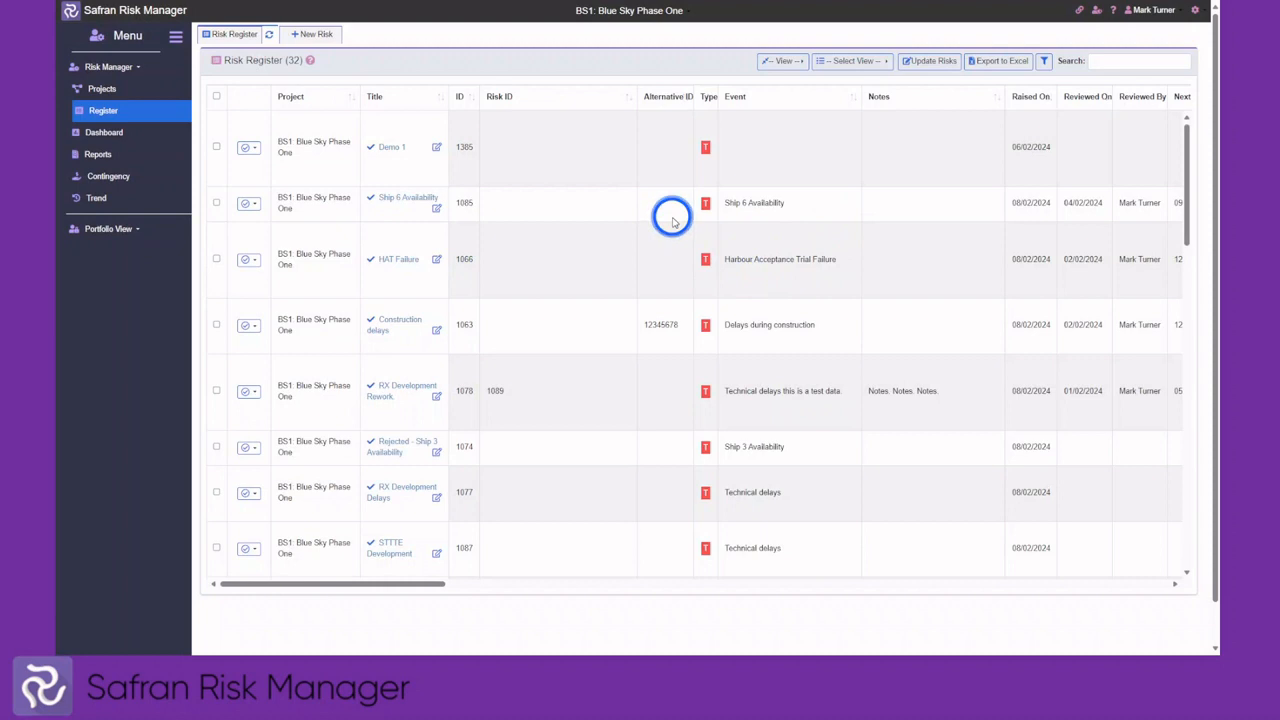
# Limit the register columns to Project, Title, ID and Risk ID, moving Risk ID before ID
pyautogui.click(784, 64)
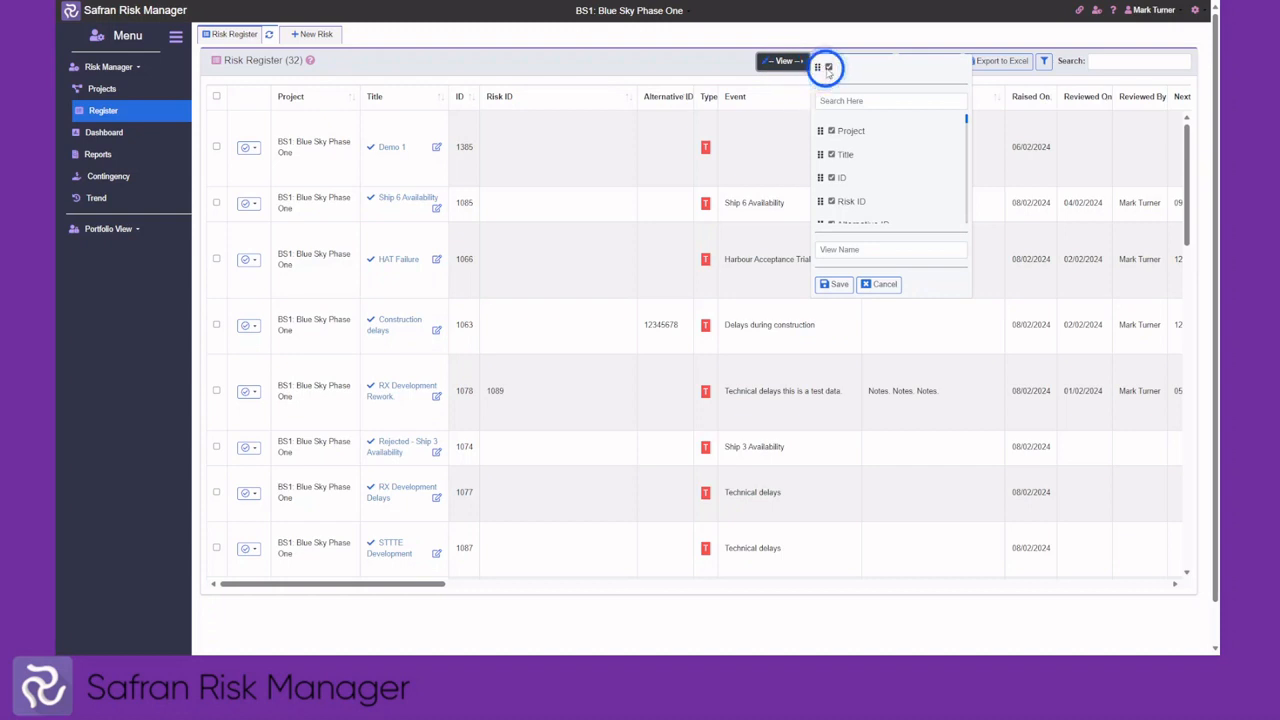
pyautogui.click(828, 68)
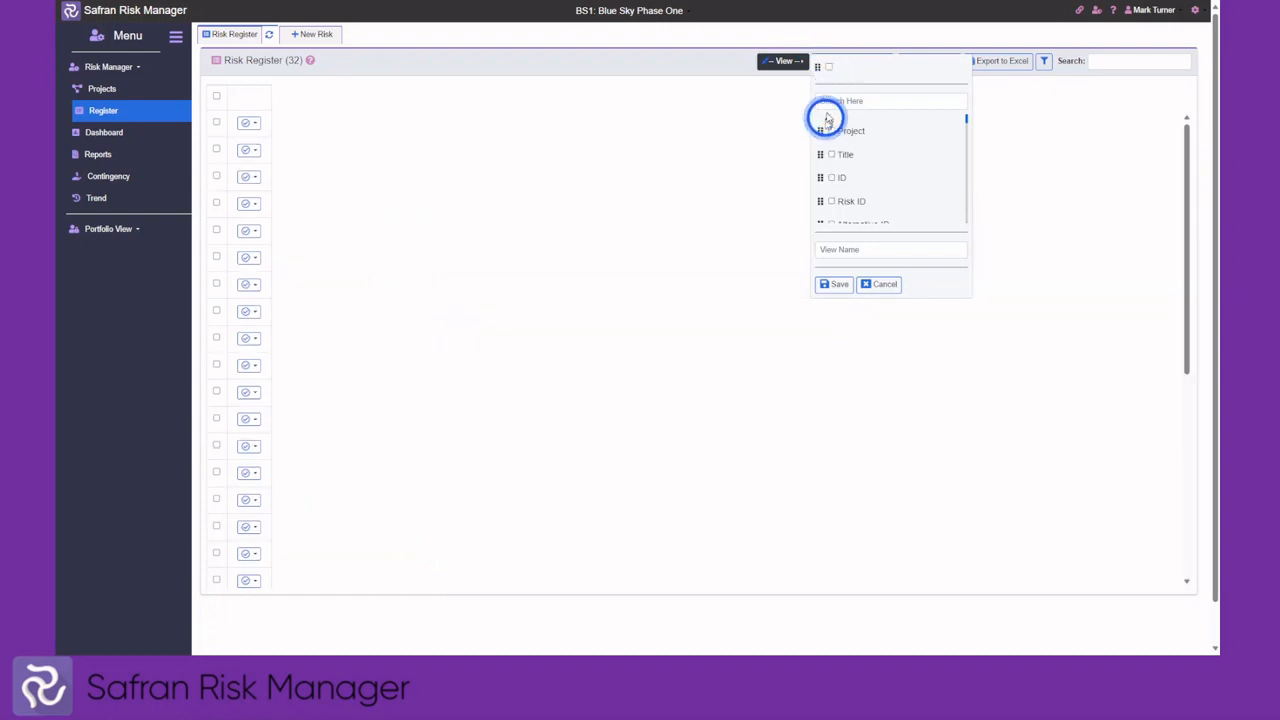
pyautogui.click(832, 132)
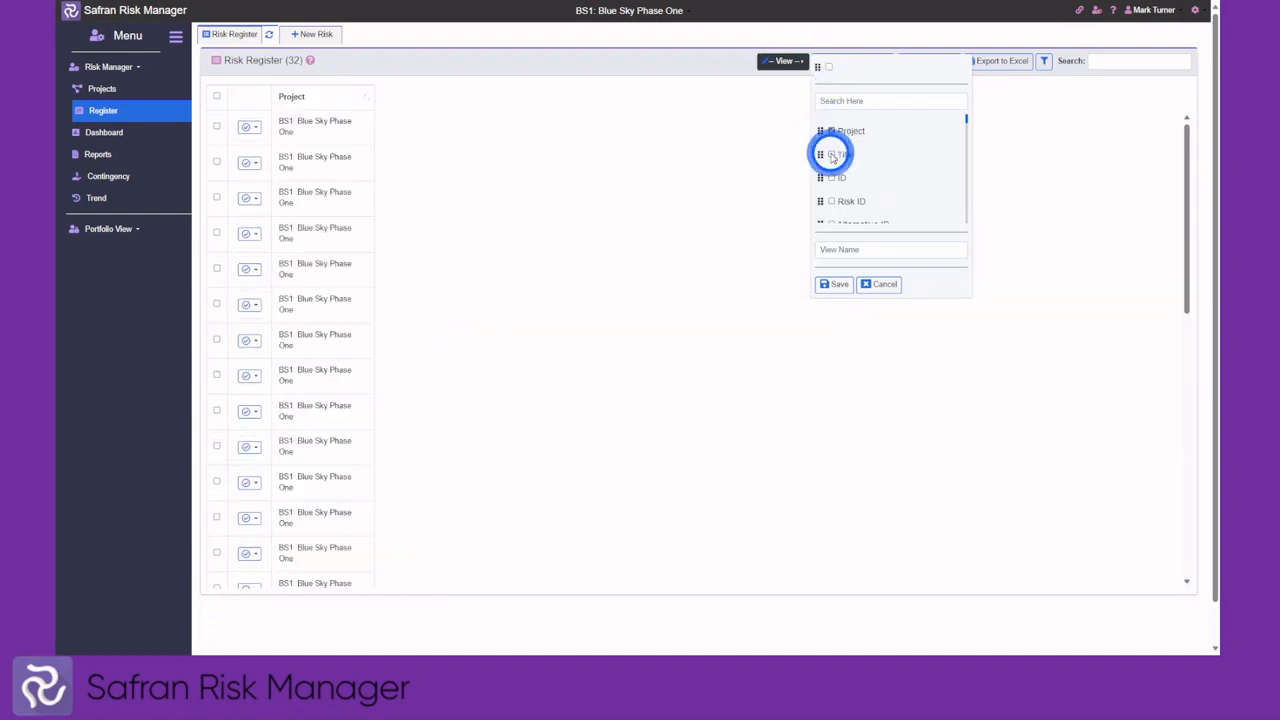
pyautogui.click(832, 155)
pyautogui.click(833, 179)
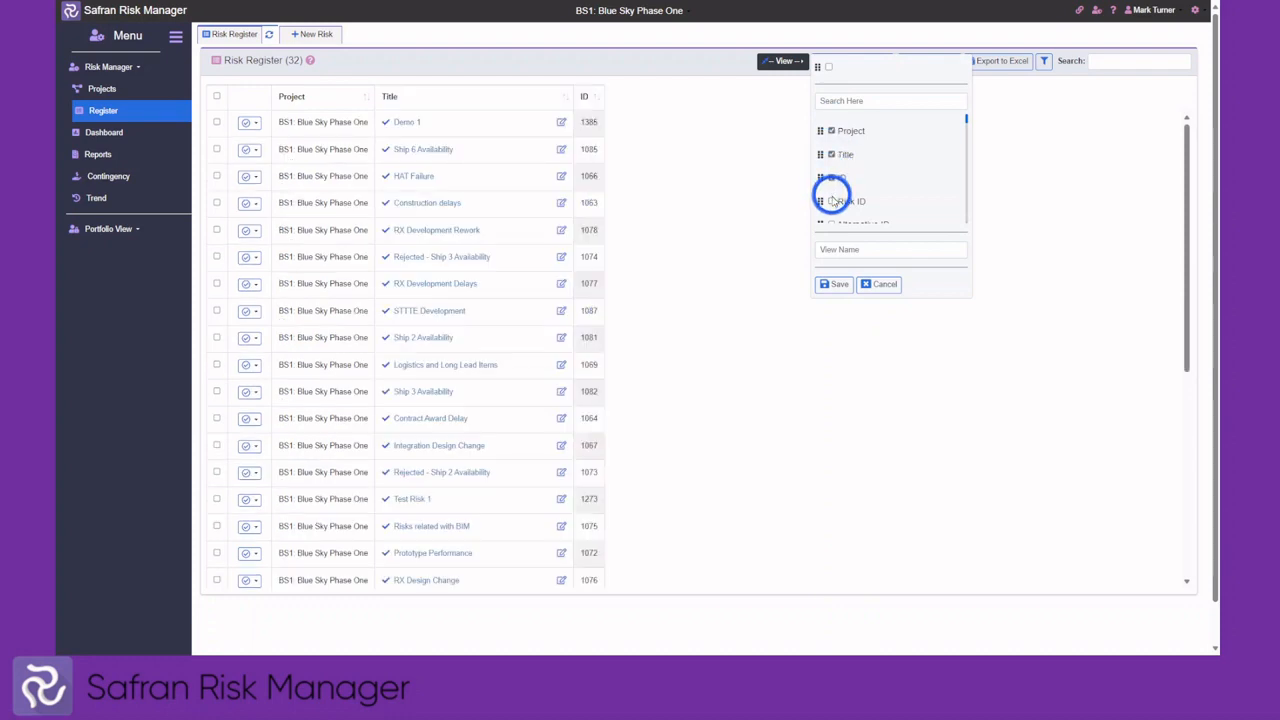
pyautogui.click(832, 202)
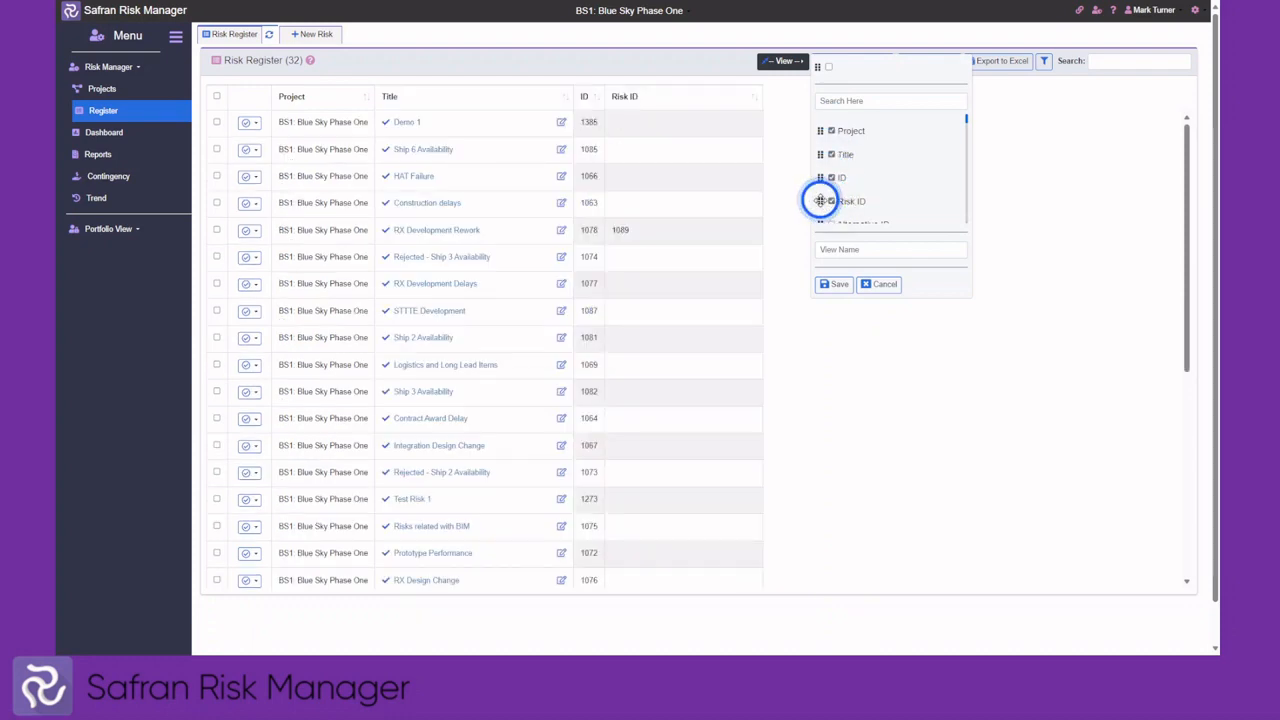
pyautogui.moveTo(820, 201)
pyautogui.mouseDown()
pyautogui.moveTo(820, 171)
pyautogui.moveTo(826, 200)
pyautogui.moveTo(823, 174)
pyautogui.moveTo(840, 195)
pyautogui.mouseUp()
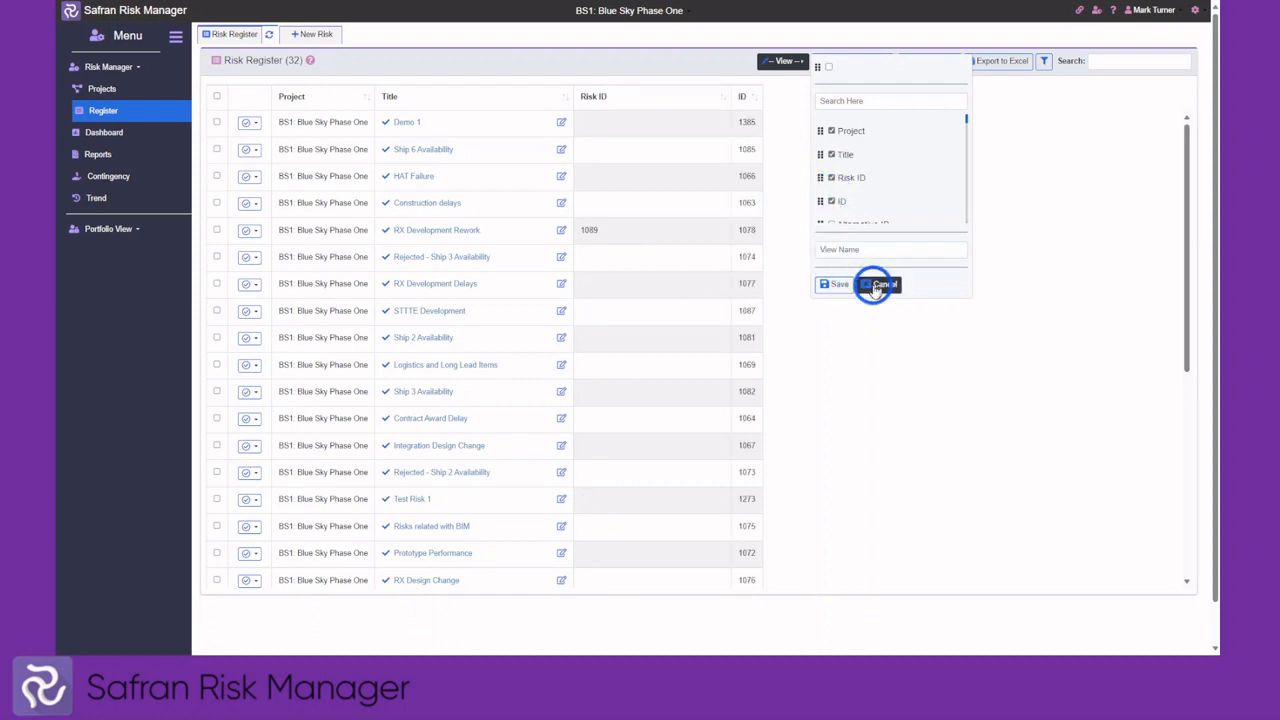
# Discard that column view and apply a saved layout showing Event, Notes and review-date columns
pyautogui.click(843, 249)
pyautogui.click(877, 285)
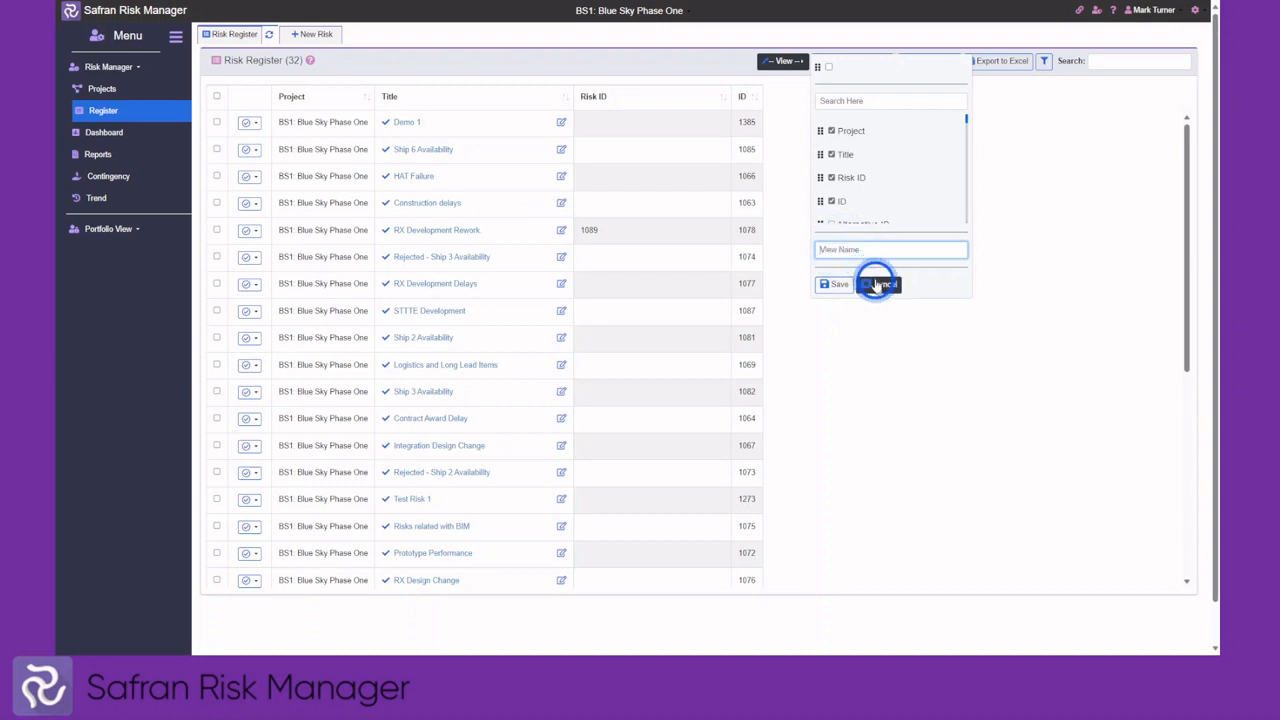
pyautogui.click(845, 62)
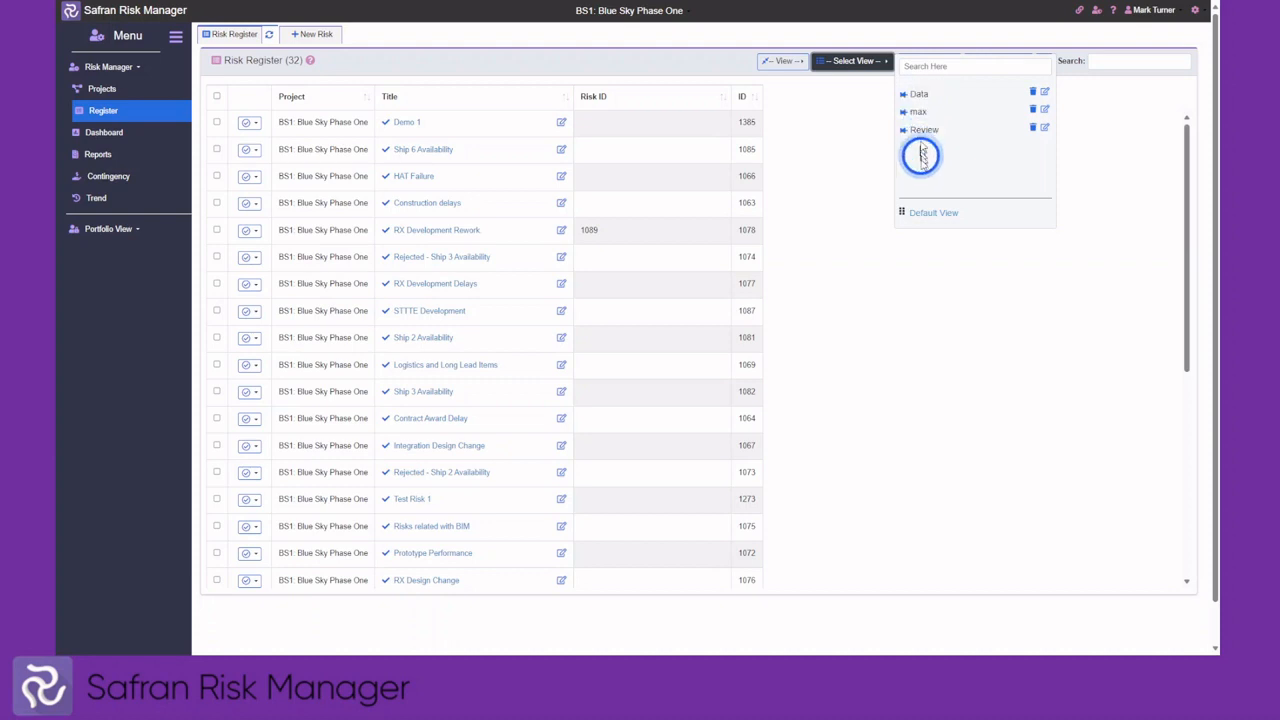
pyautogui.click(925, 218)
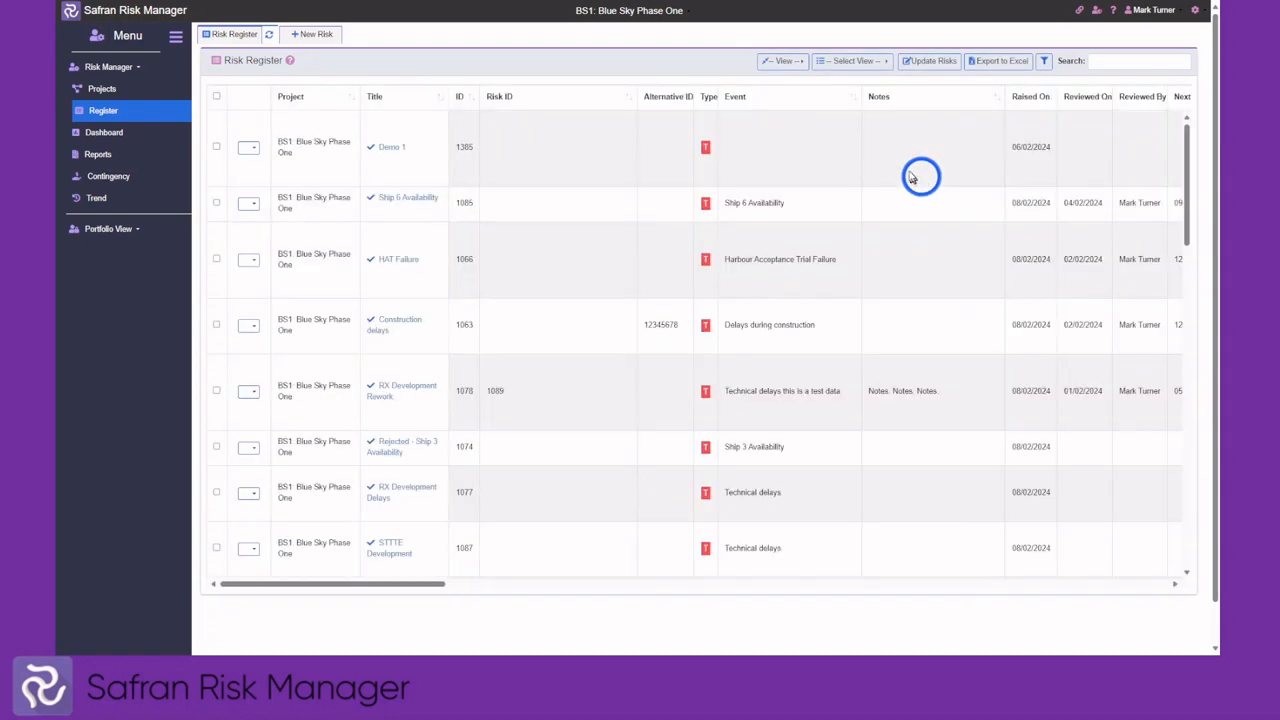
# Tick Demo 1, Ship 6 Availability and HAT Failure, open Update Risks, then cancel without changes
pyautogui.click(216, 147)
pyautogui.click(216, 203)
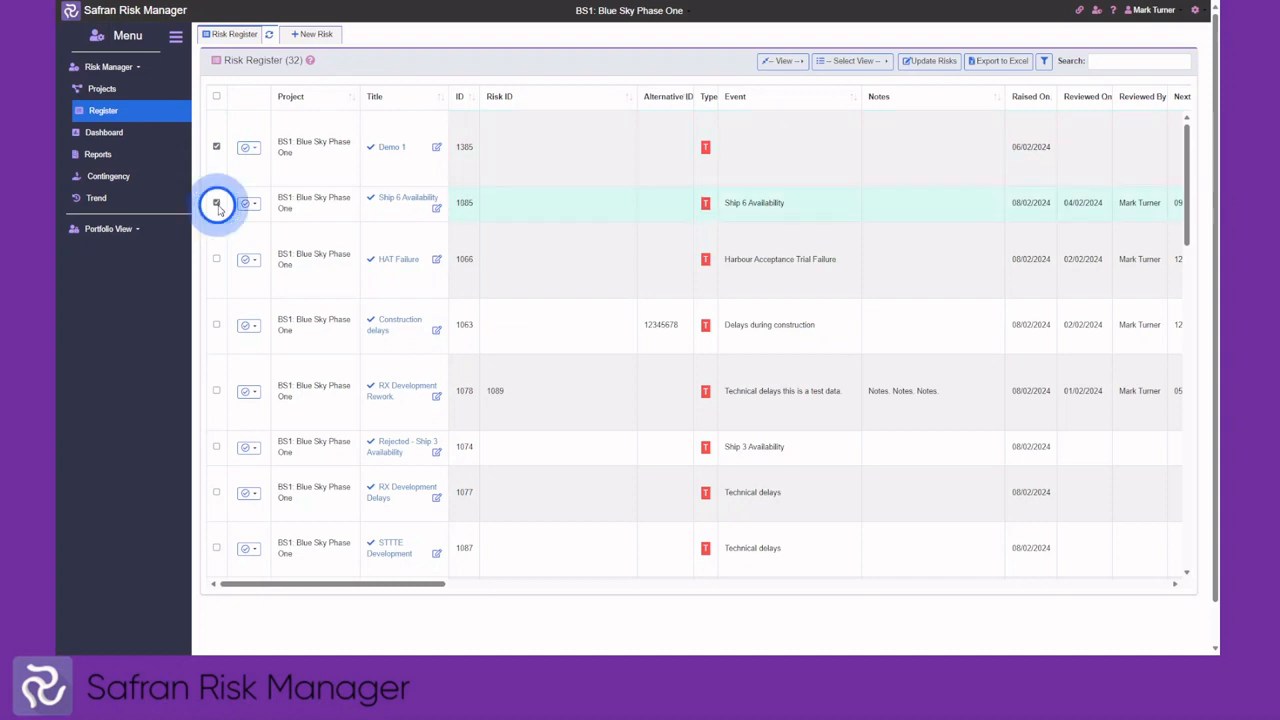
pyautogui.click(217, 259)
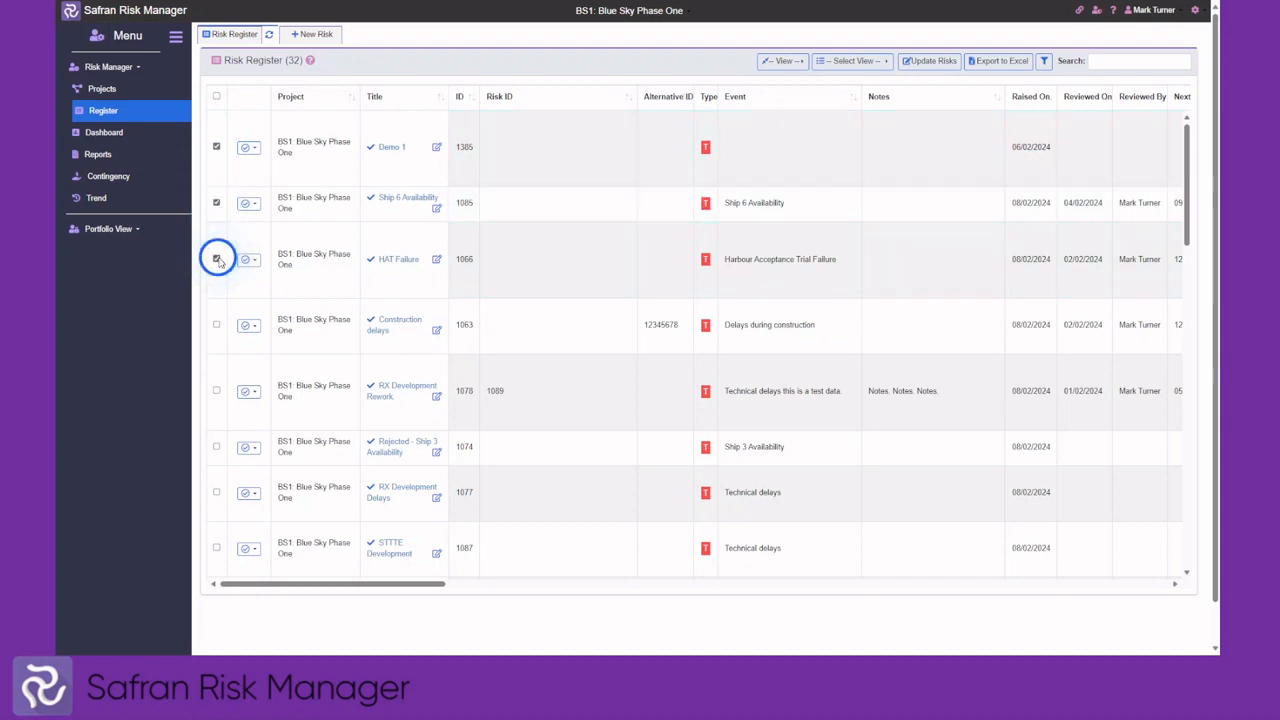
pyautogui.click(930, 62)
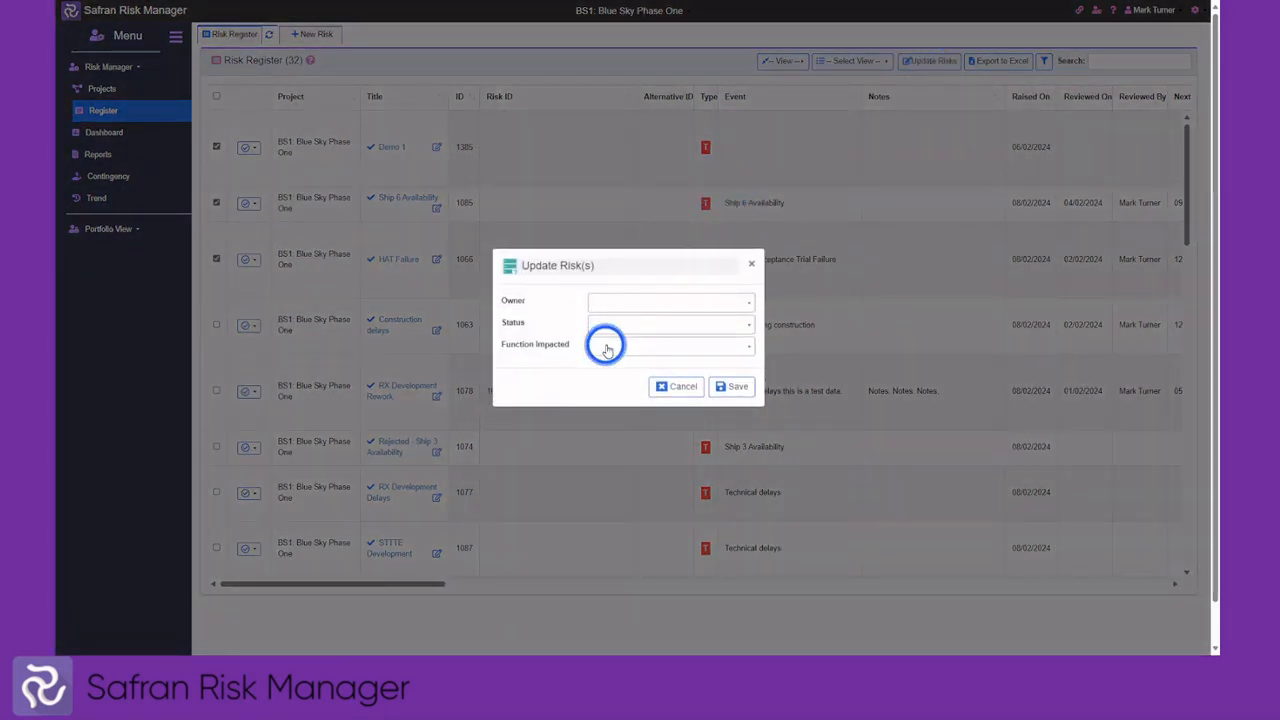
pyautogui.click(679, 388)
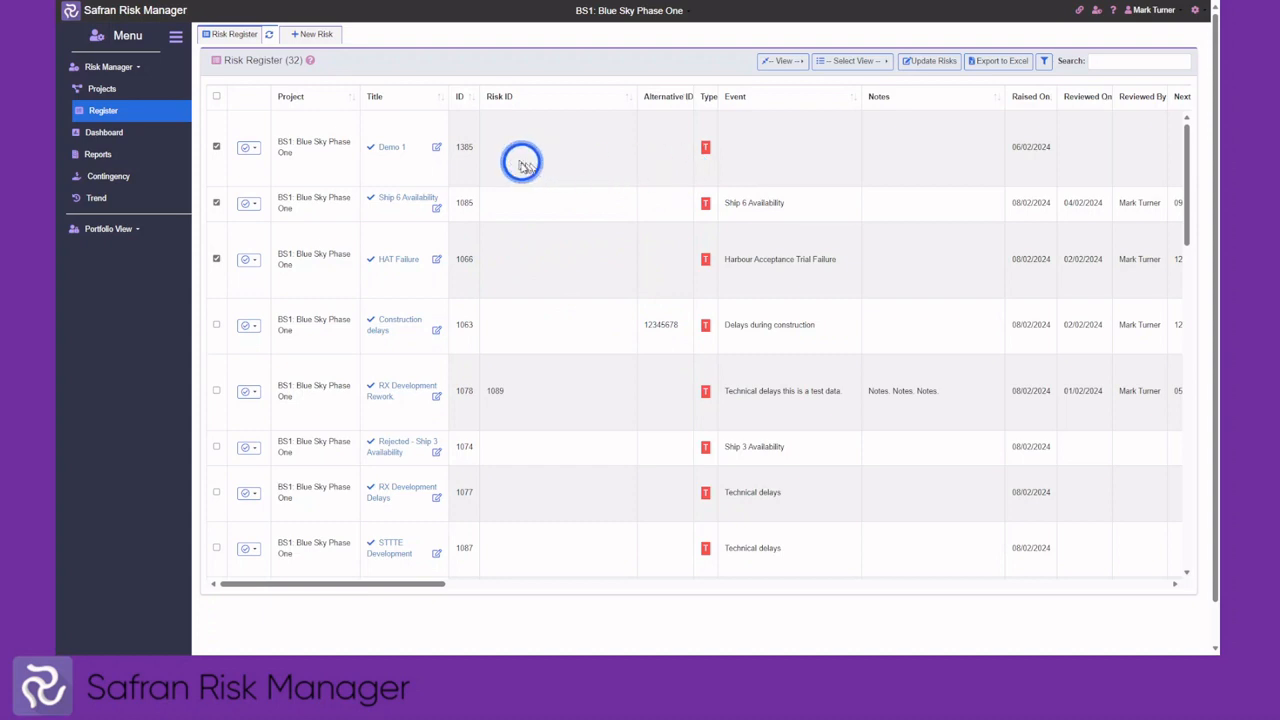
pyautogui.click(370, 150)
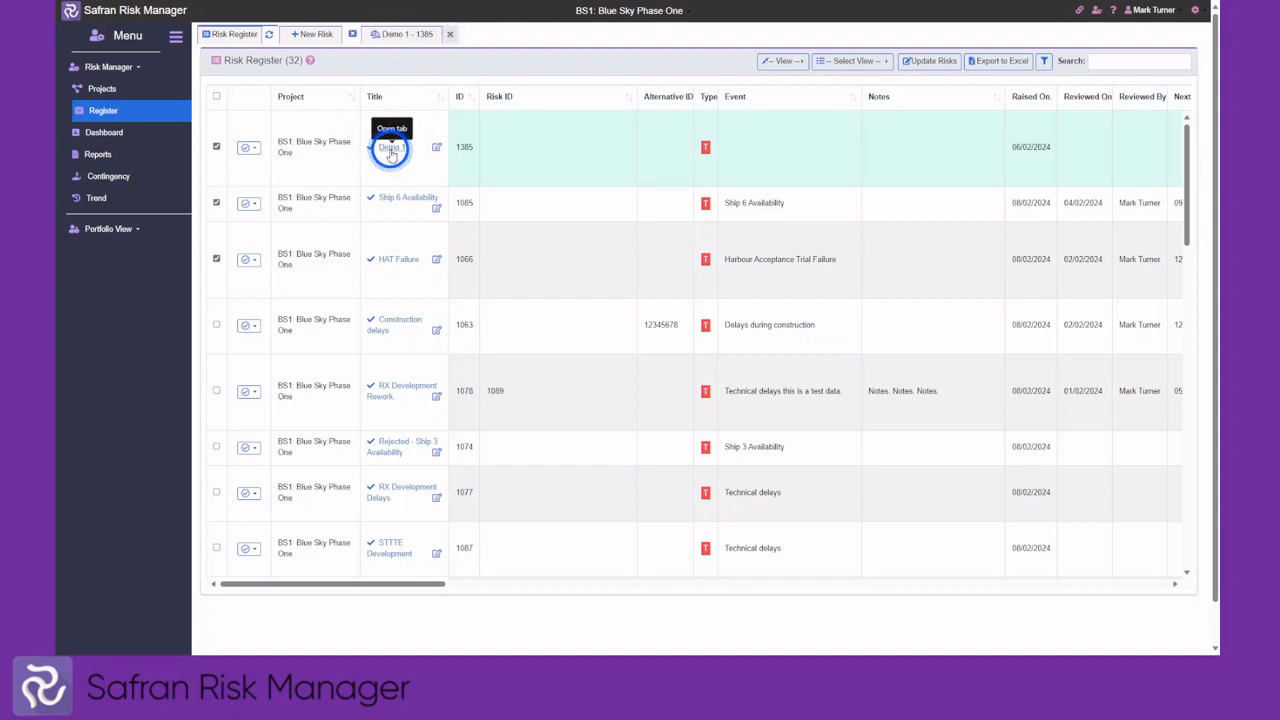
pyautogui.click(398, 201)
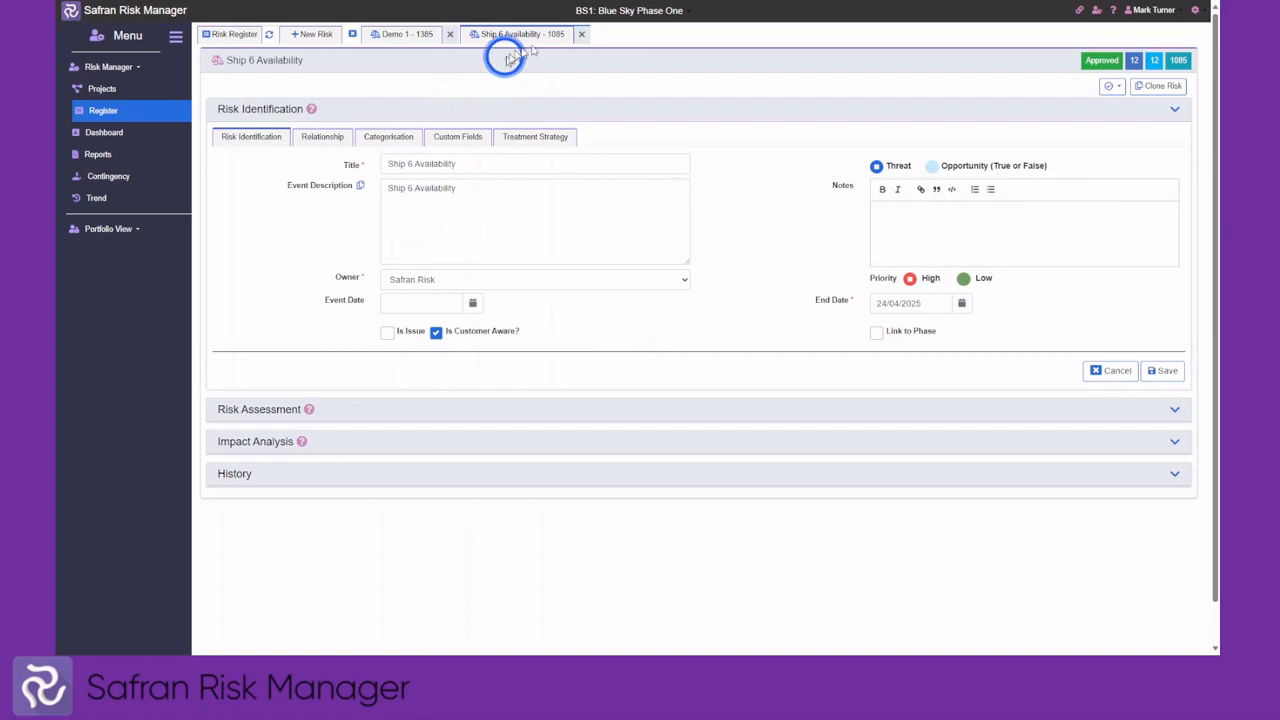
pyautogui.click(355, 38)
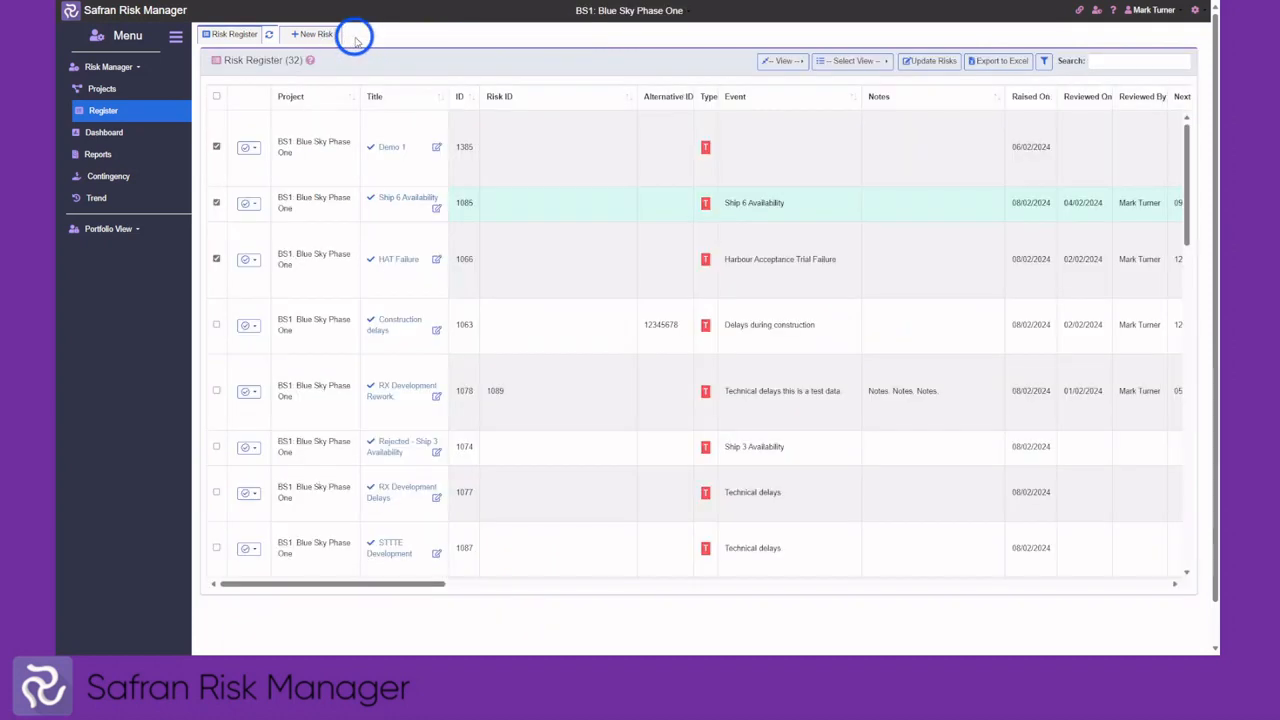
pyautogui.click(437, 148)
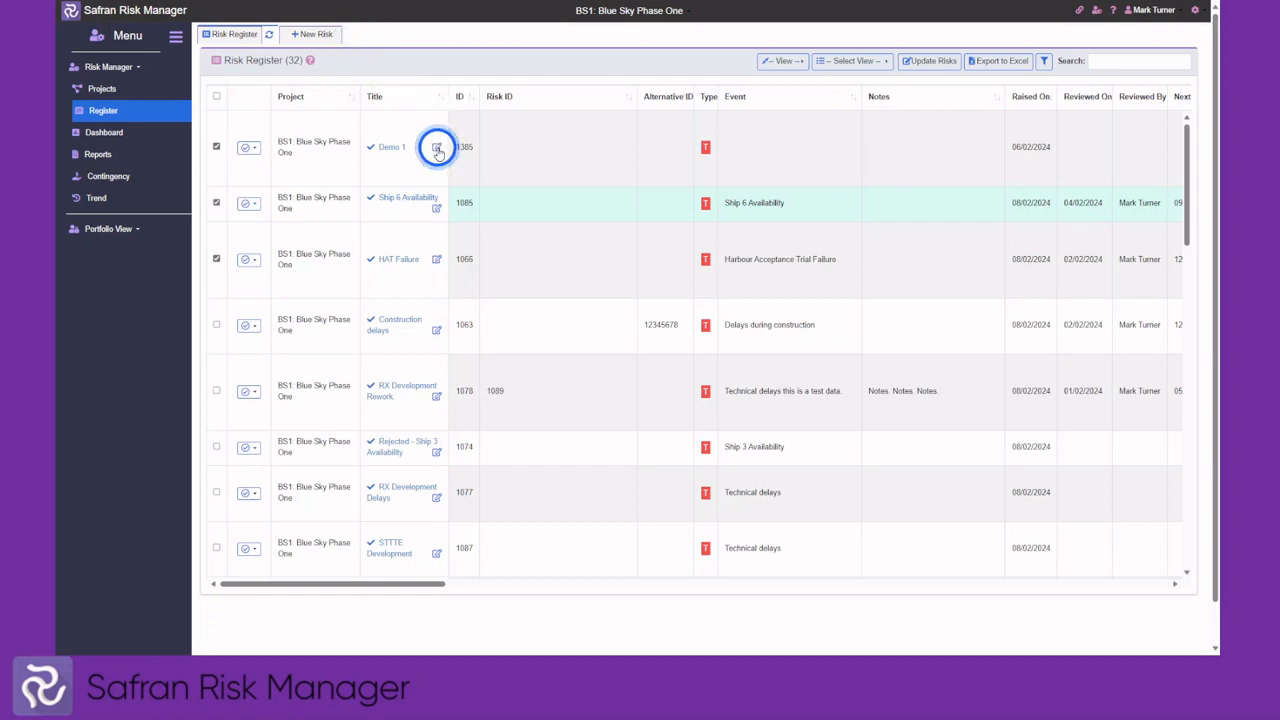
pyautogui.click(437, 148)
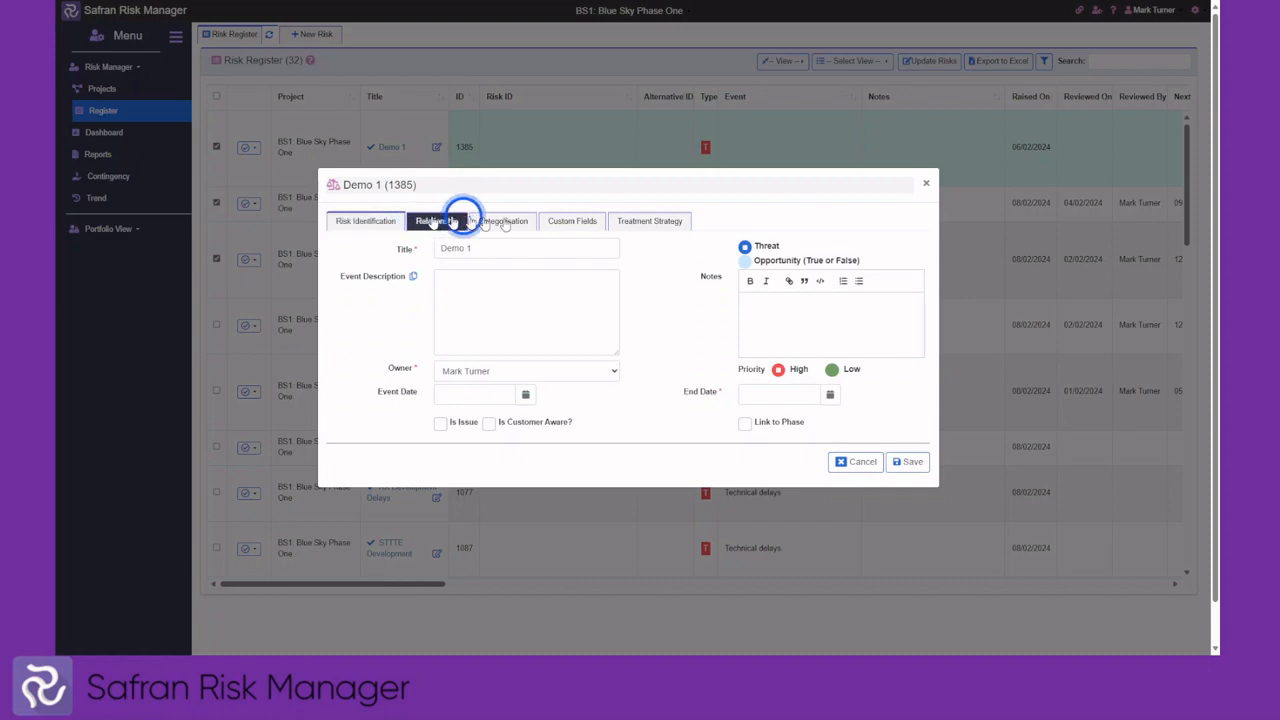
pyautogui.click(858, 461)
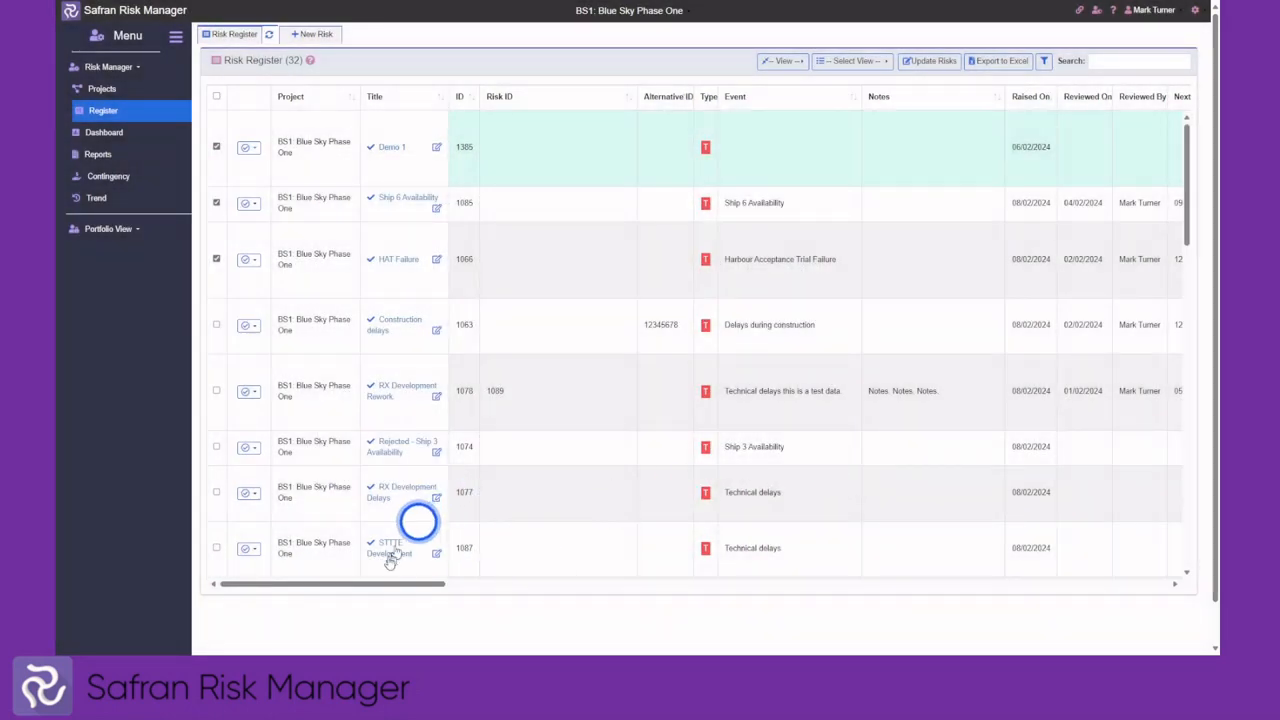
pyautogui.moveTo(358, 591); pyautogui.dragTo(674, 569)
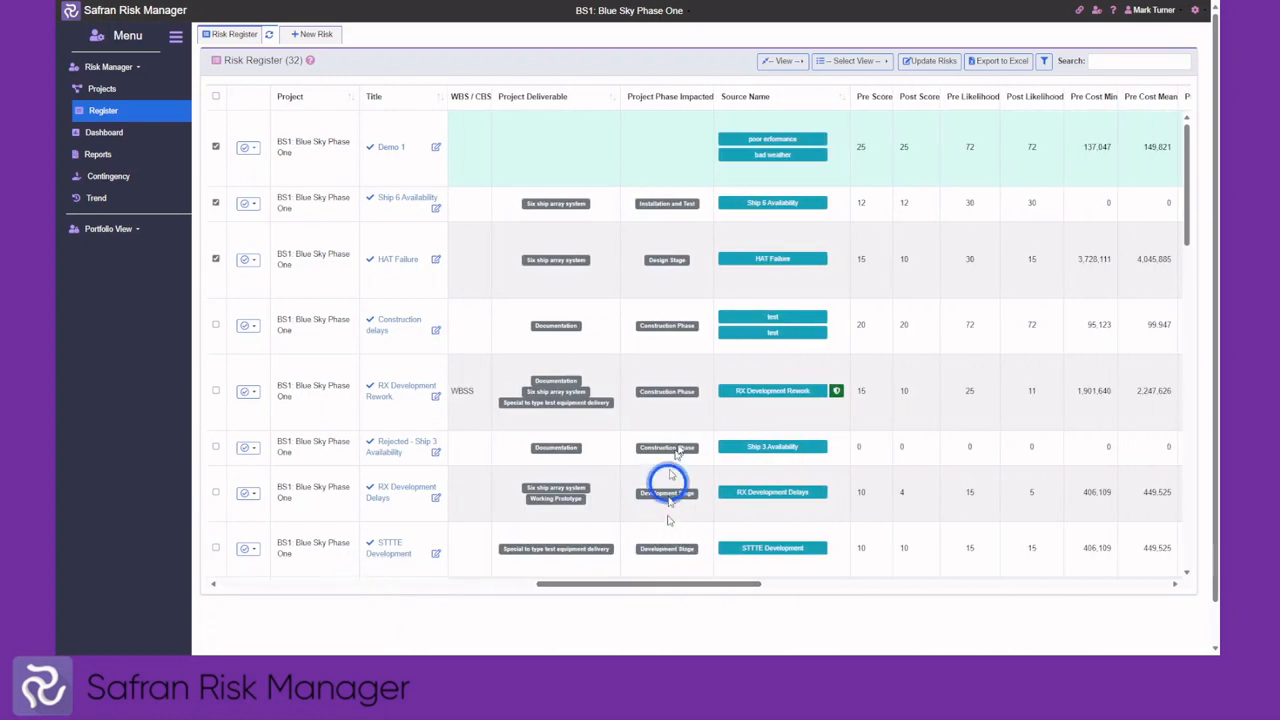
pyautogui.click(755, 393)
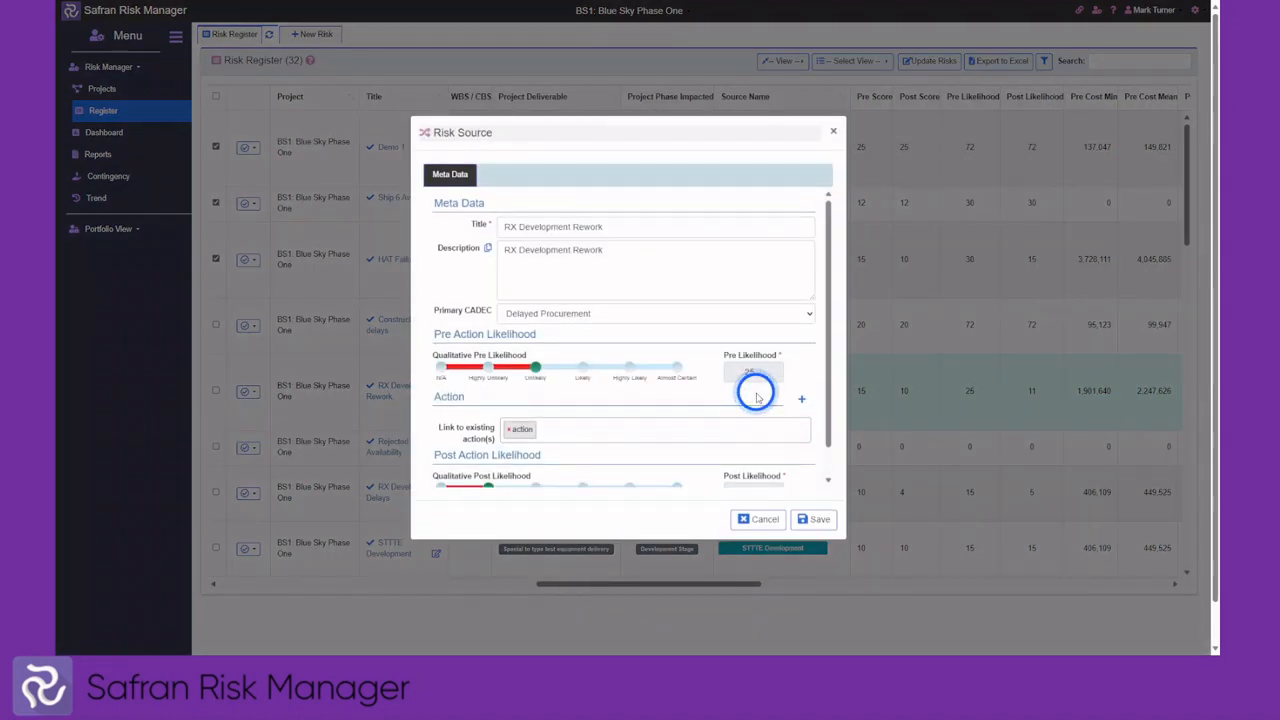
pyautogui.click(760, 519)
pyautogui.click(836, 392)
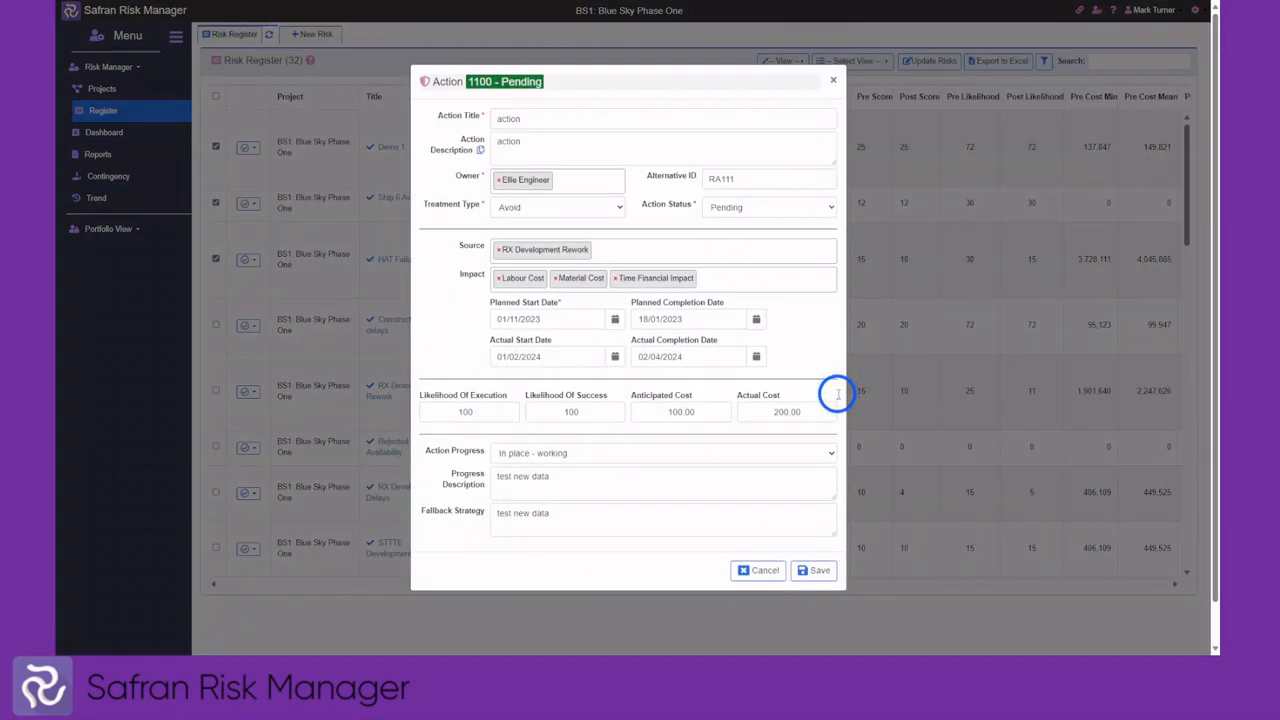
pyautogui.click(764, 570)
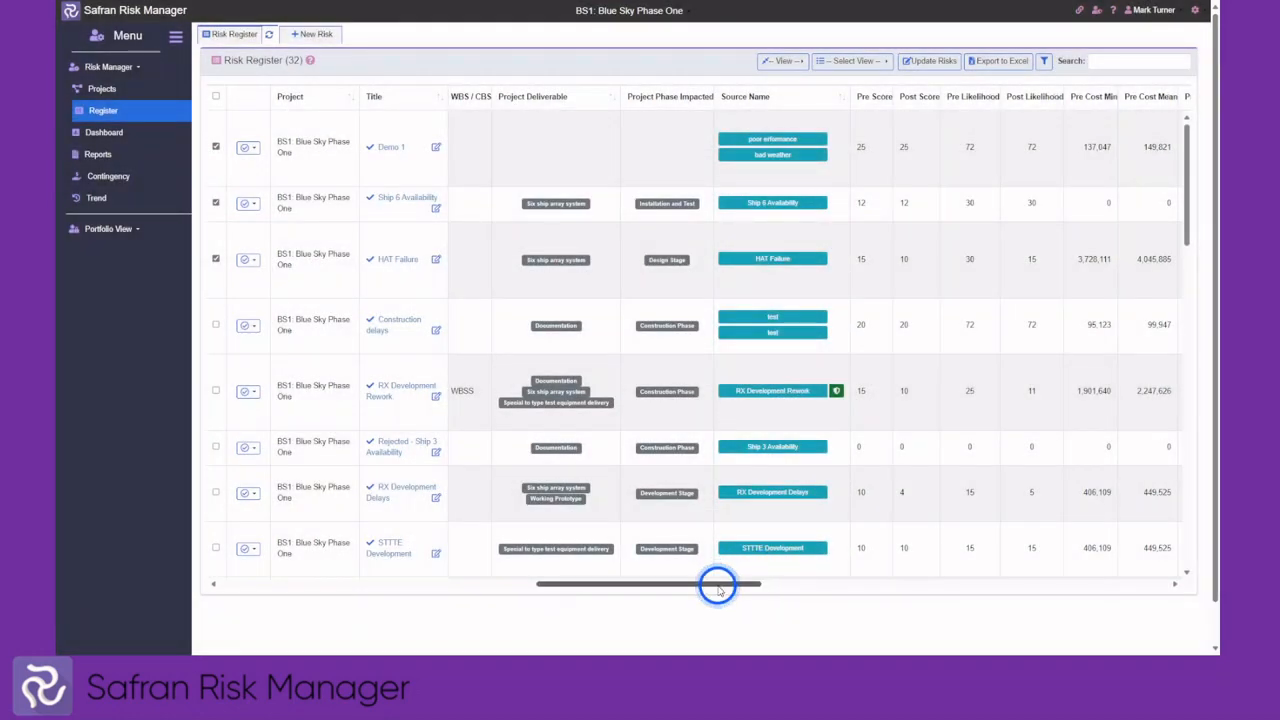
pyautogui.moveTo(717, 588); pyautogui.dragTo(1000, 578)
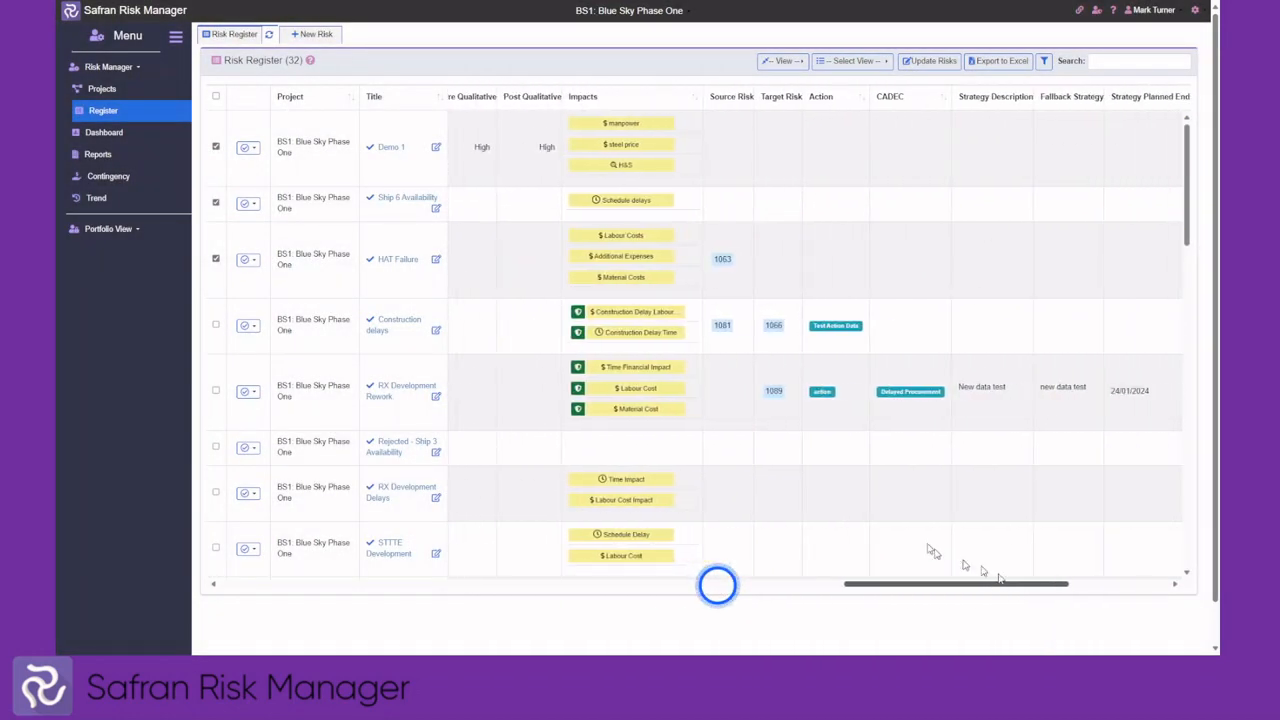
pyautogui.click(621, 369)
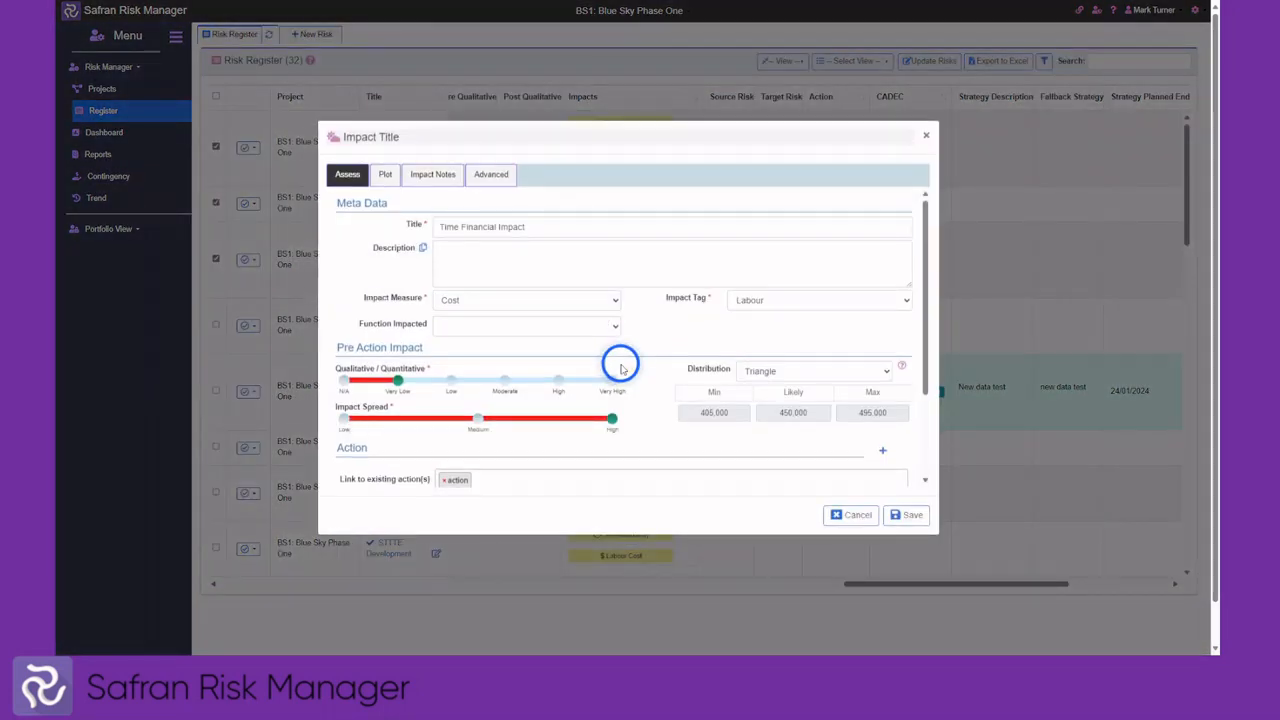
pyautogui.click(851, 514)
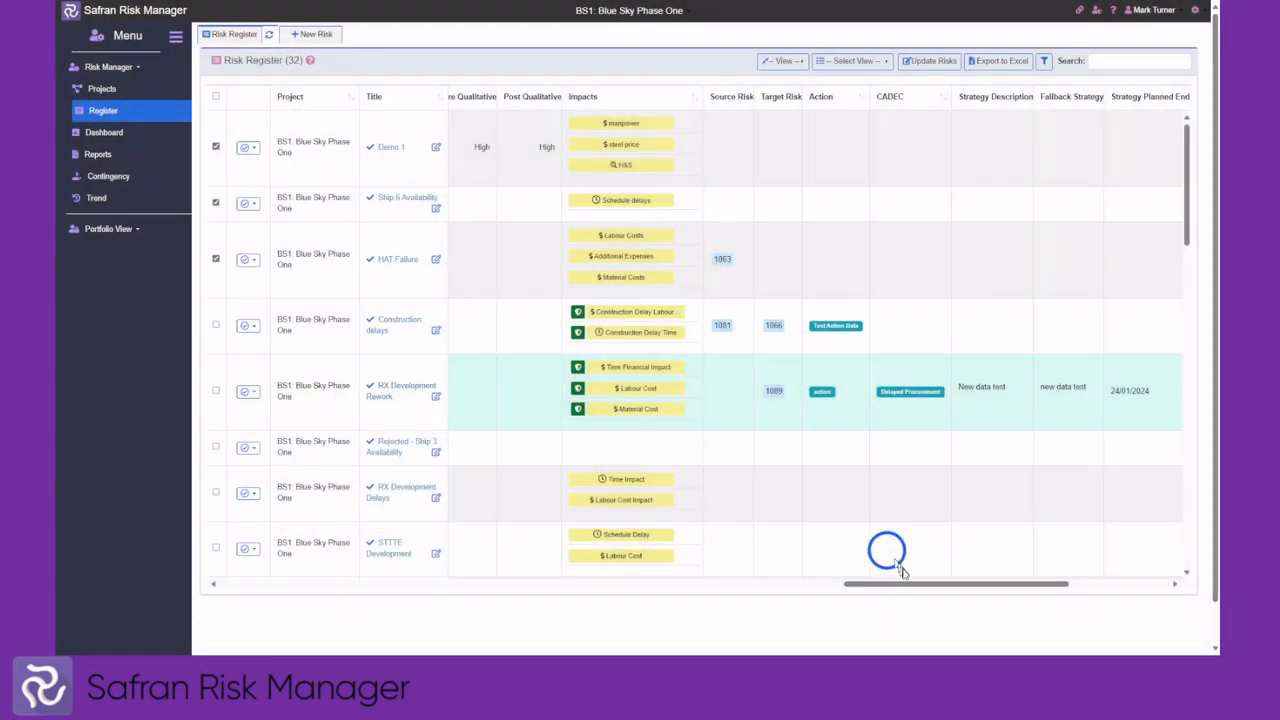
pyautogui.moveTo(905, 583); pyautogui.dragTo(237, 584)
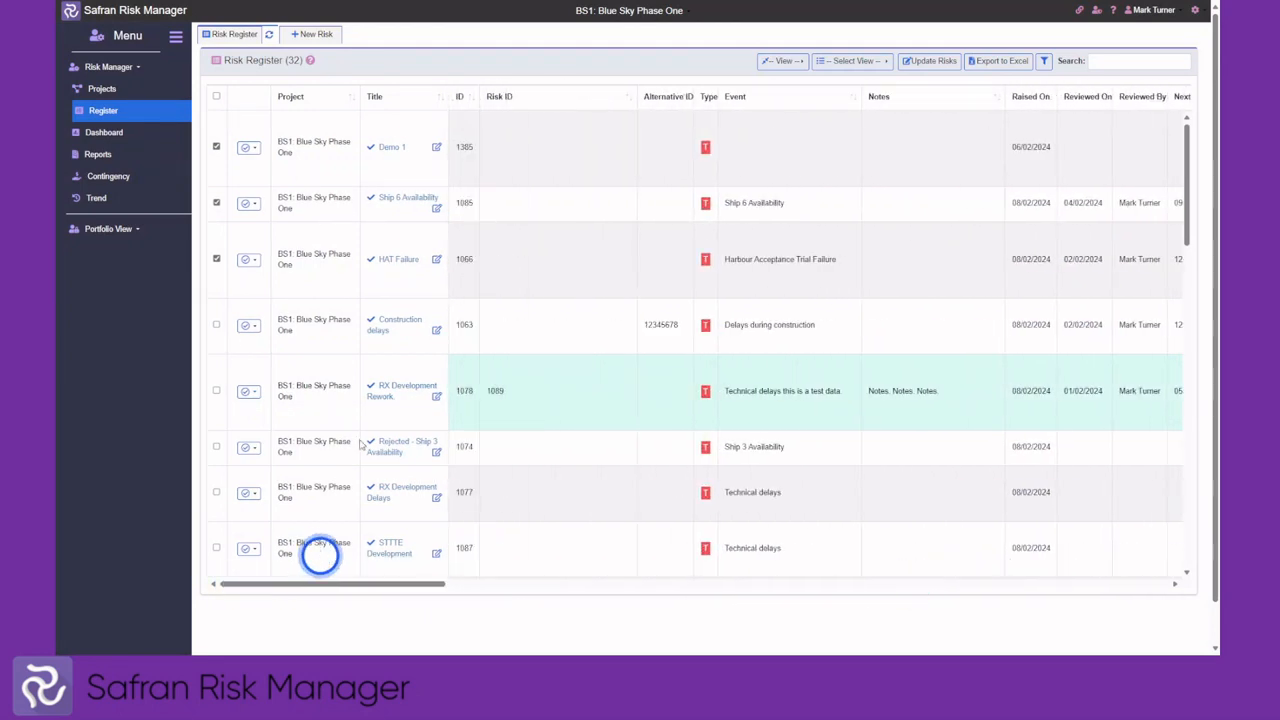
# Open Ship 6 Availability in its own tab and review its Risk Identification section
pyautogui.click(391, 203)
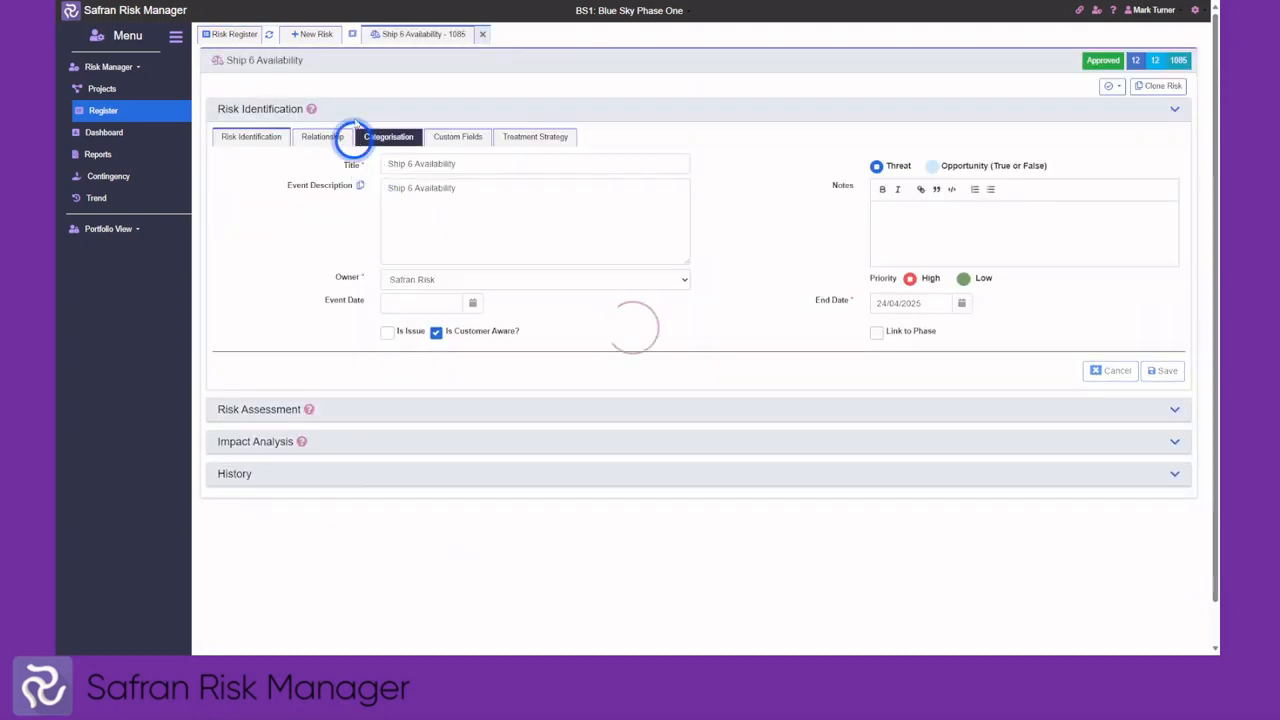
pyautogui.click(355, 114)
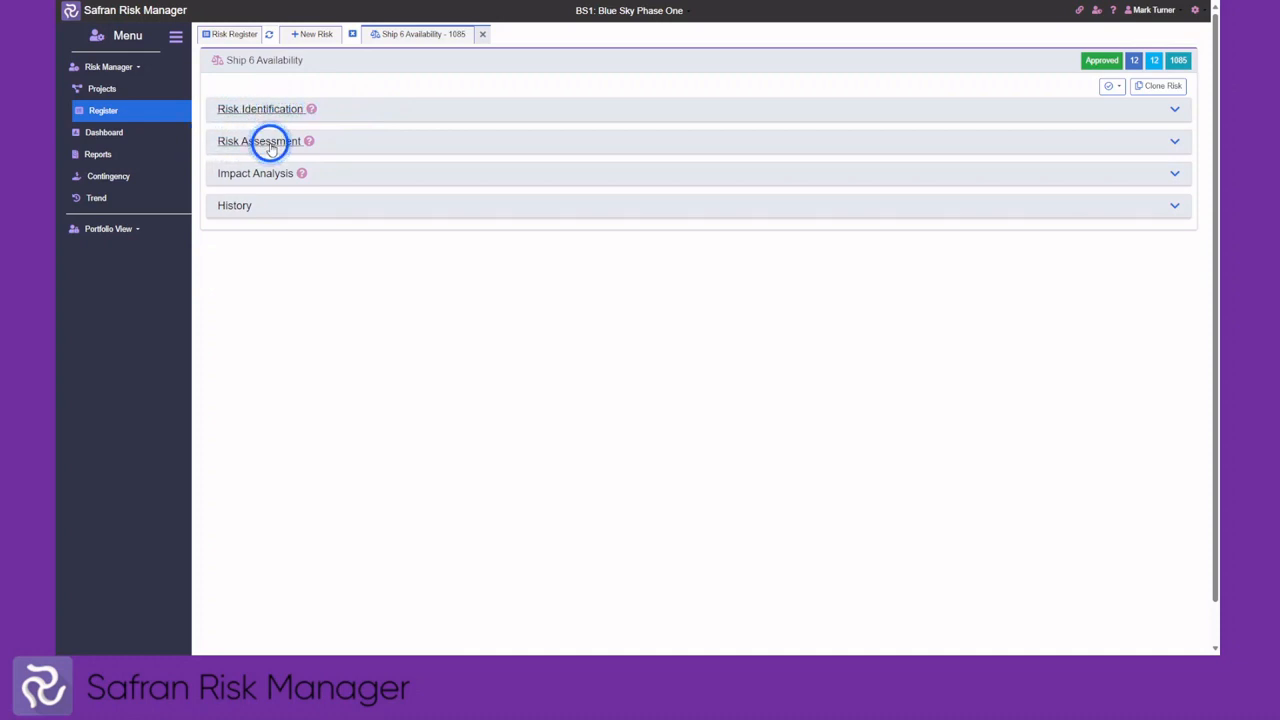
pyautogui.click(348, 114)
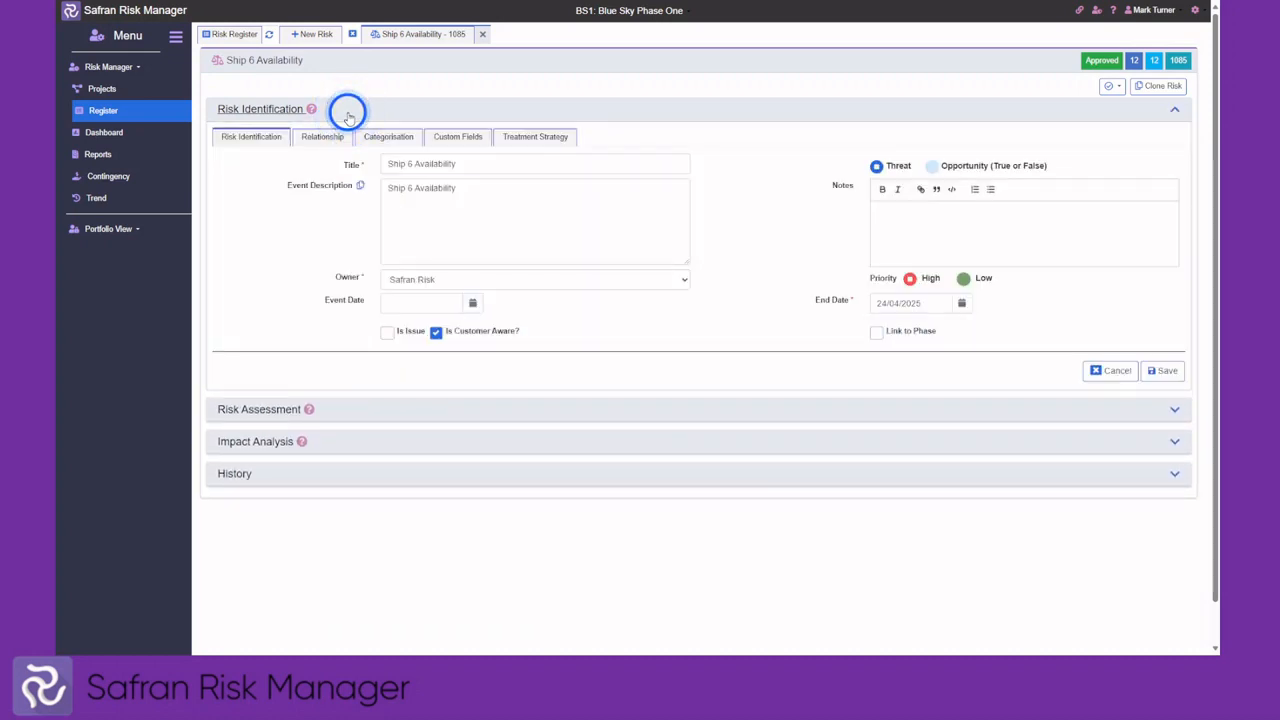
pyautogui.click(268, 134)
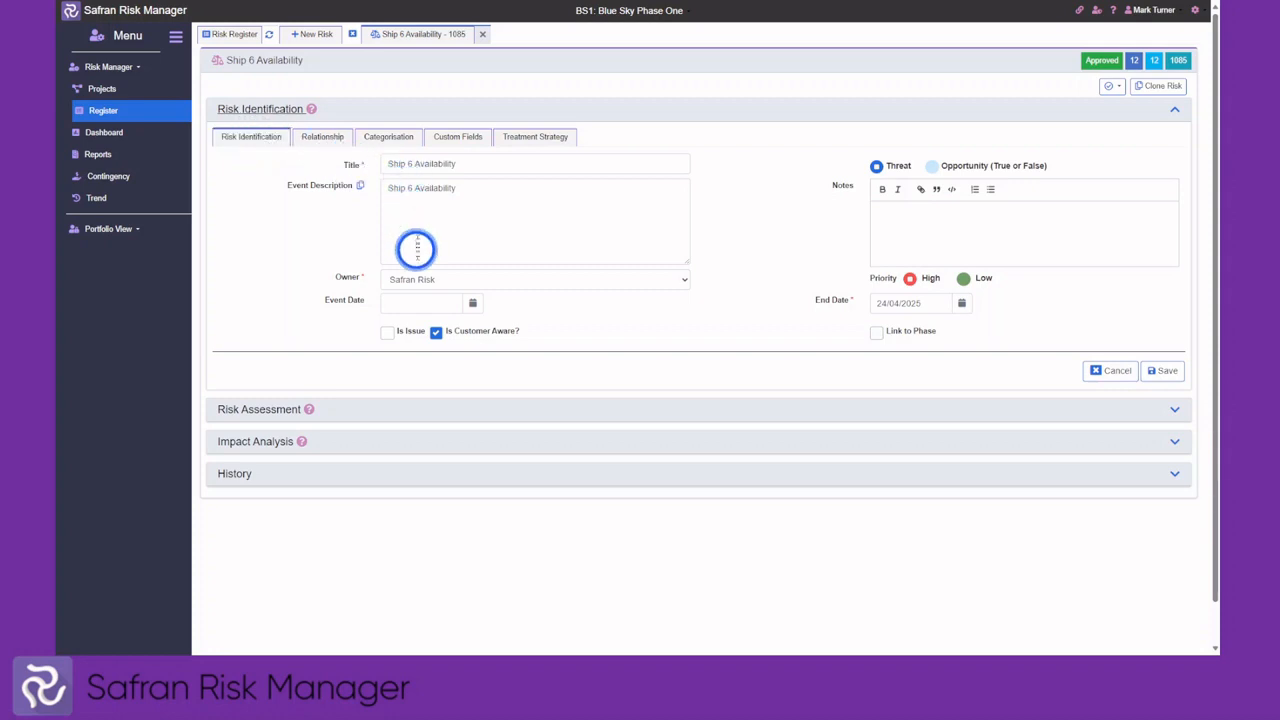
# Set the Event Date to 07/02/2024 from the calendar and begin editing Notes
pyautogui.click(473, 304)
pyautogui.click(445, 376)
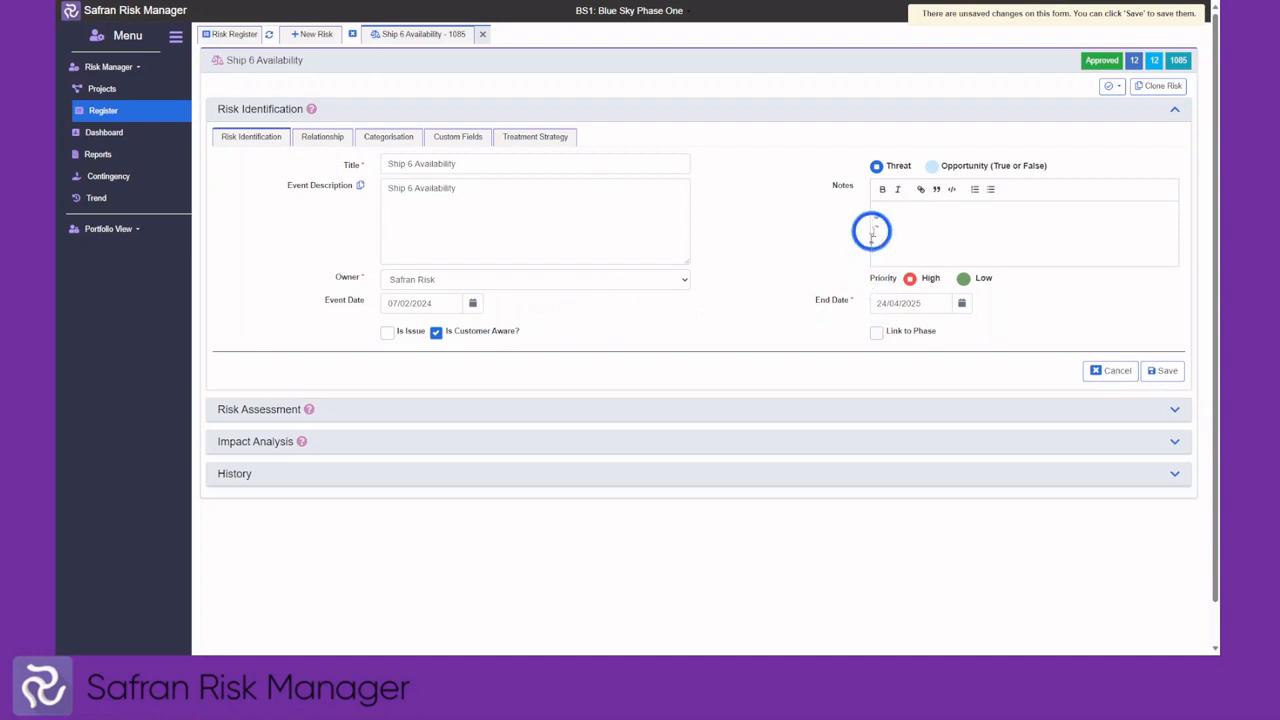
pyautogui.click(931, 168)
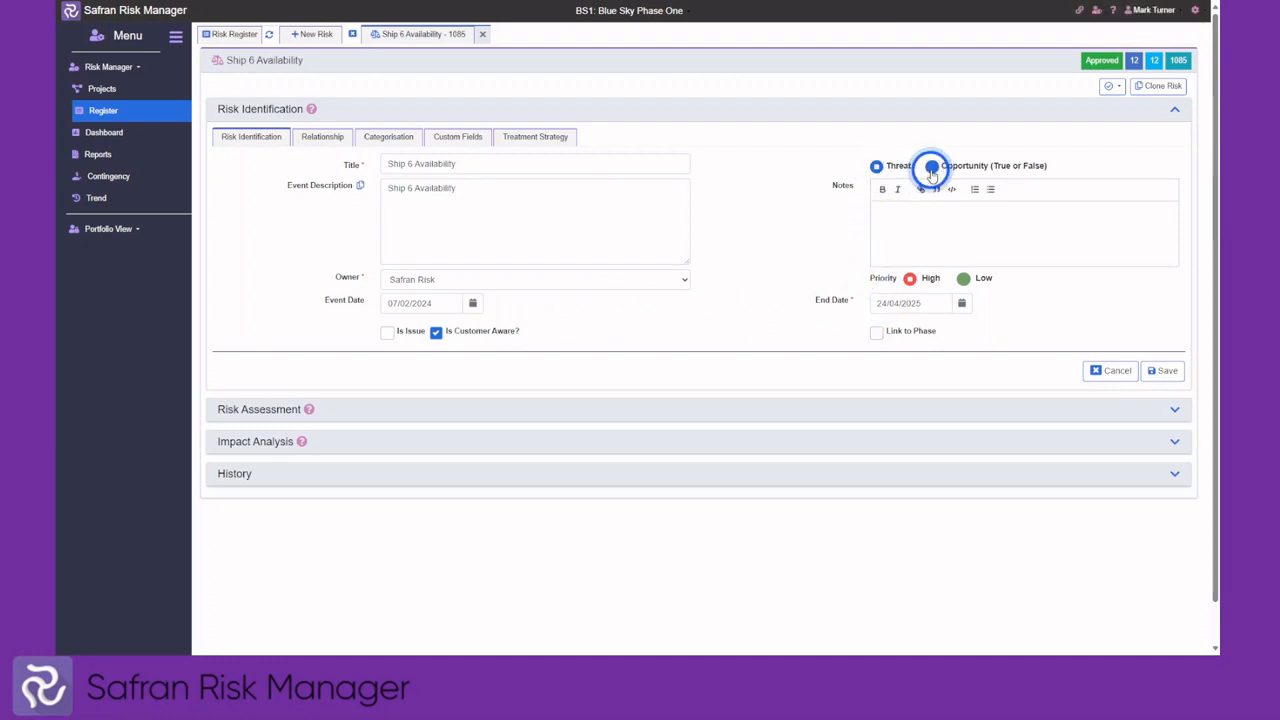
pyautogui.click(895, 223)
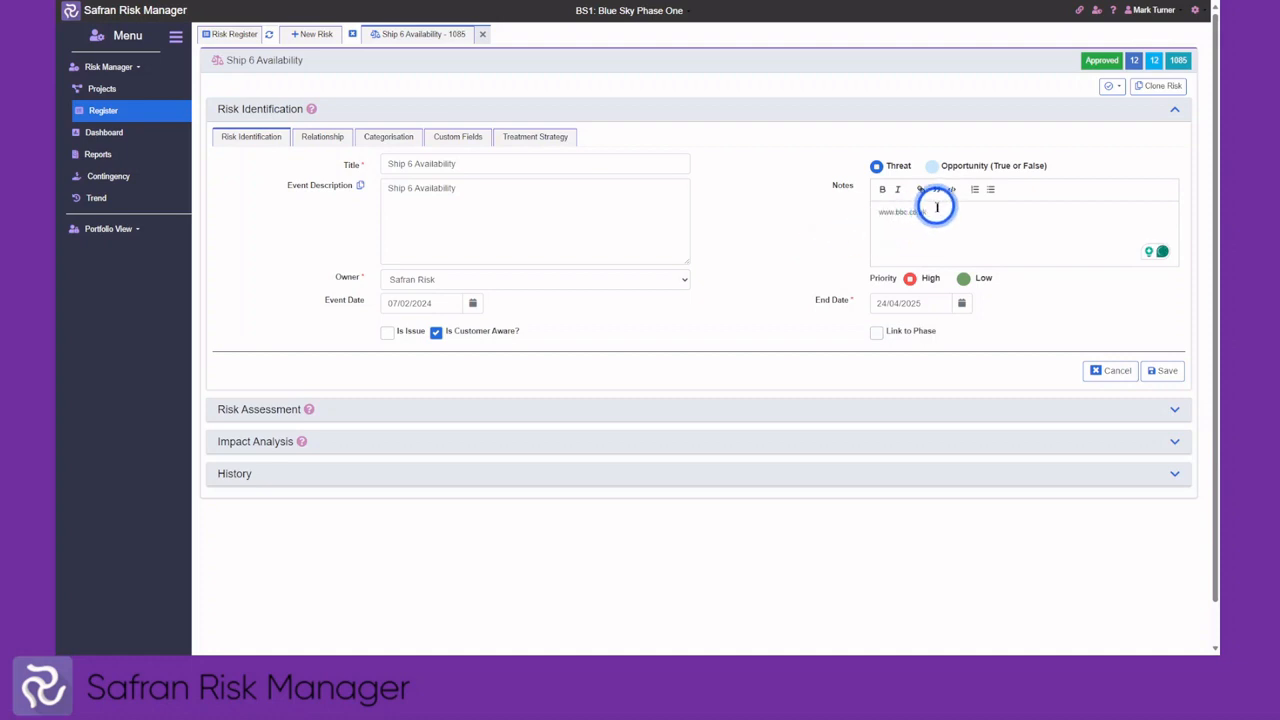
pyautogui.moveTo(927, 212); pyautogui.dragTo(869, 216)
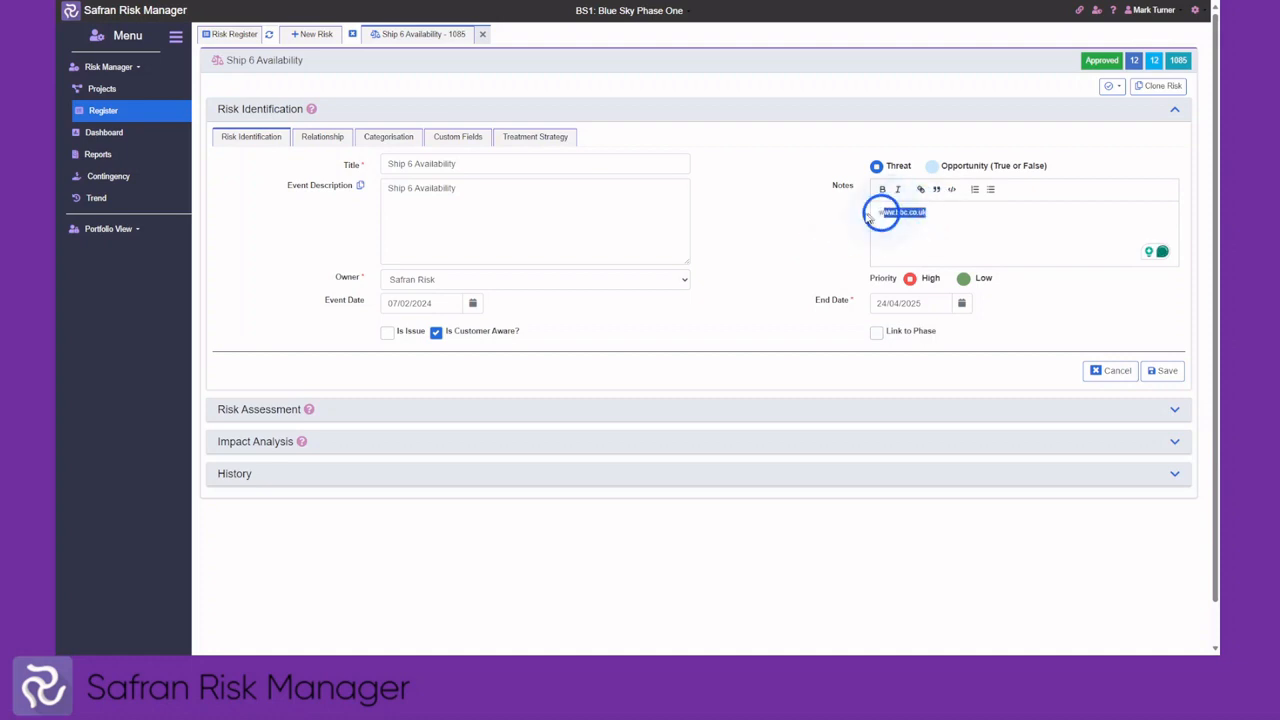
pyautogui.click(921, 191)
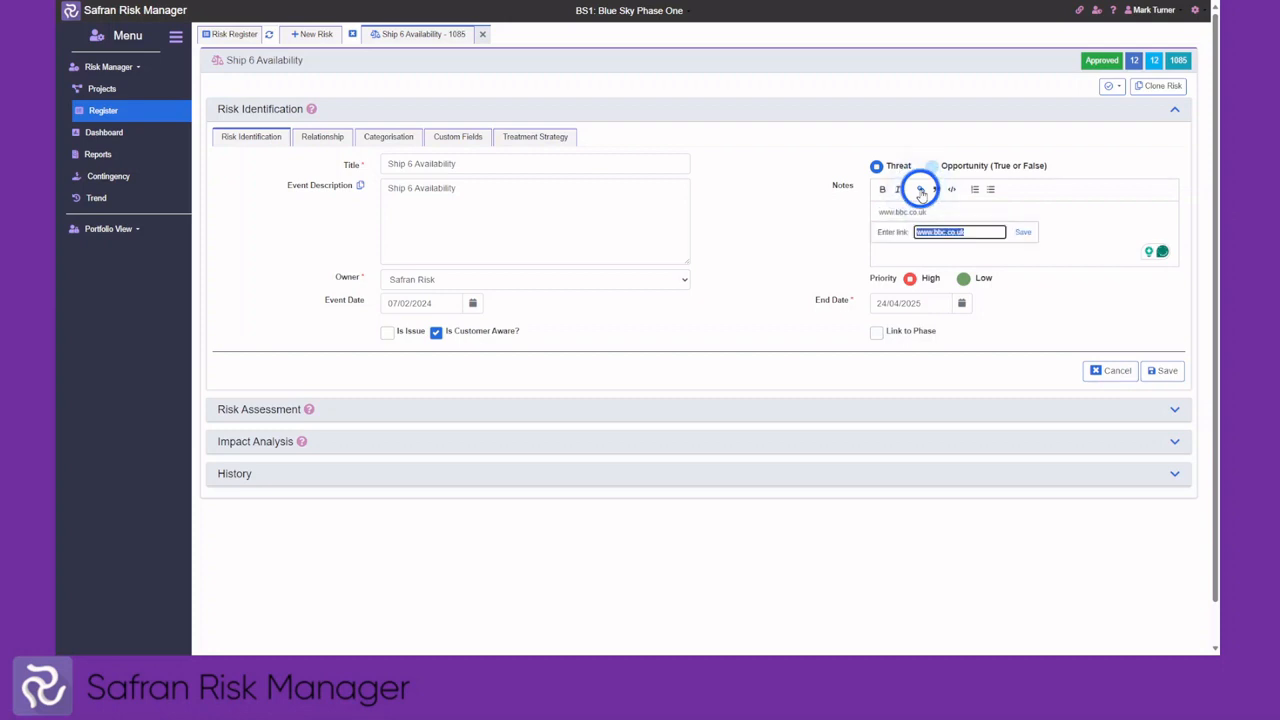
pyautogui.click(1022, 234)
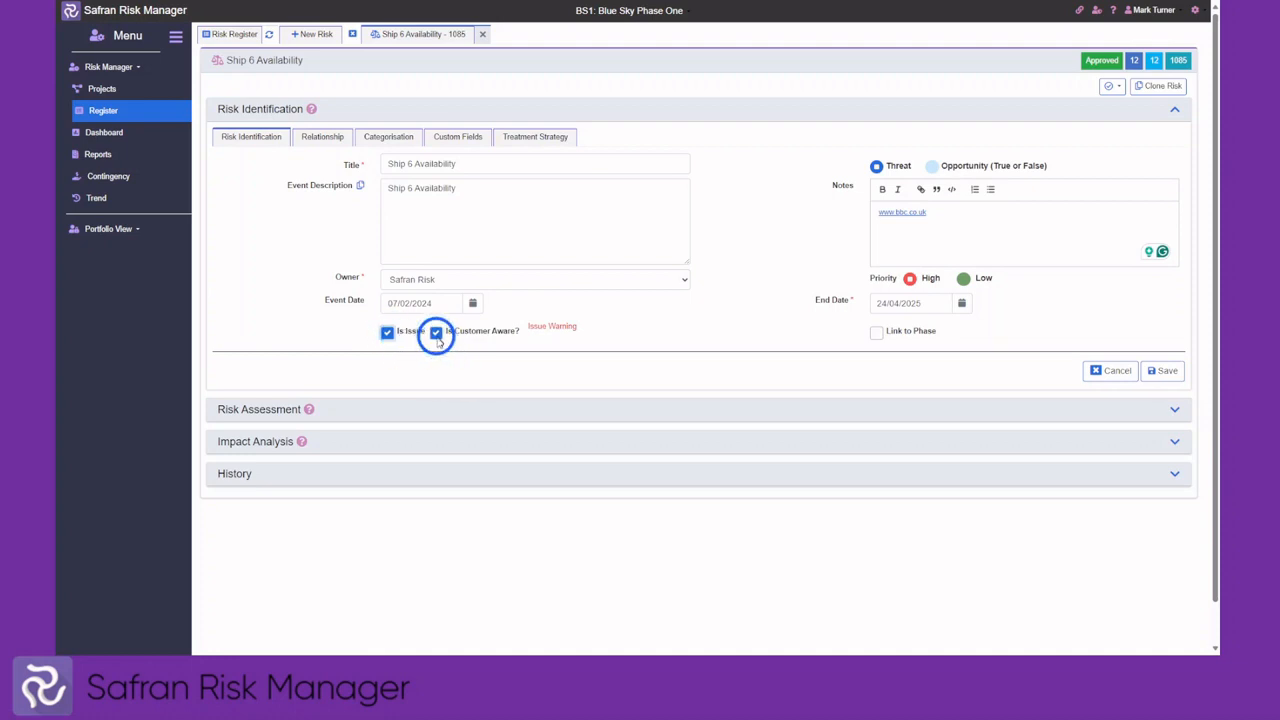
# Mark the customer as not aware, clear the issue flag, attempt a save, and show Relationship fields
pyautogui.click(436, 336)
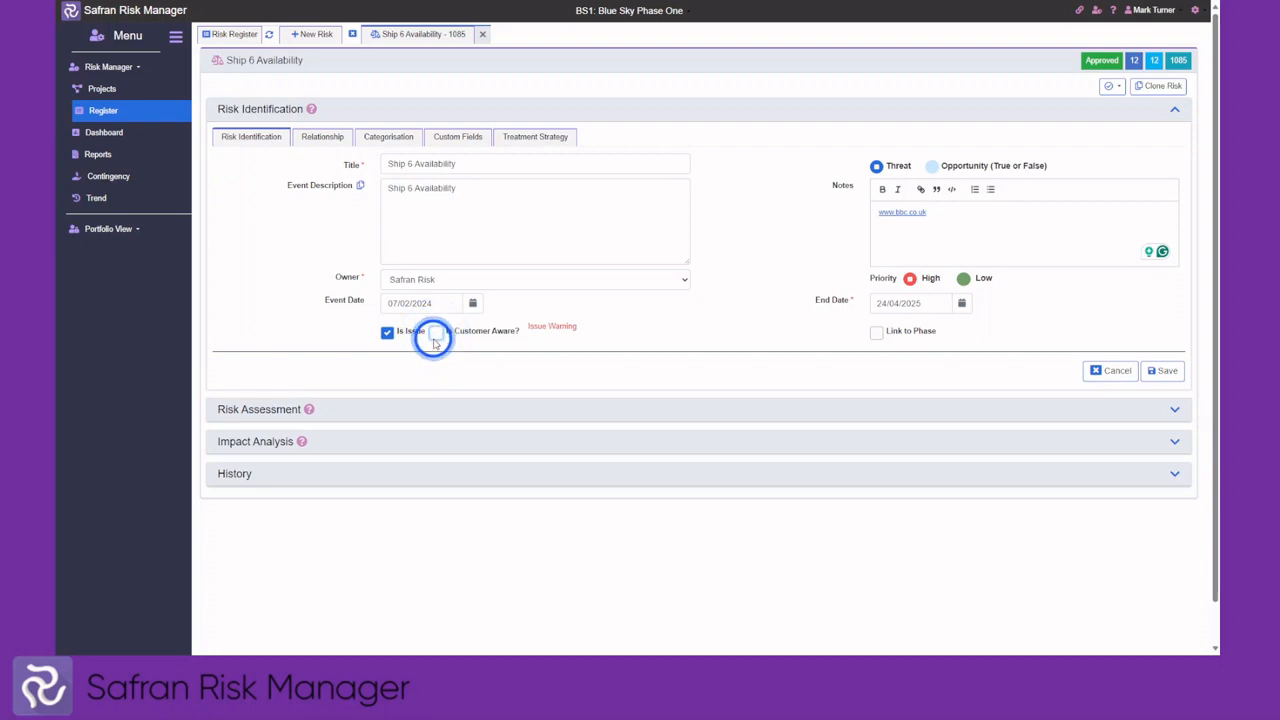
pyautogui.click(388, 333)
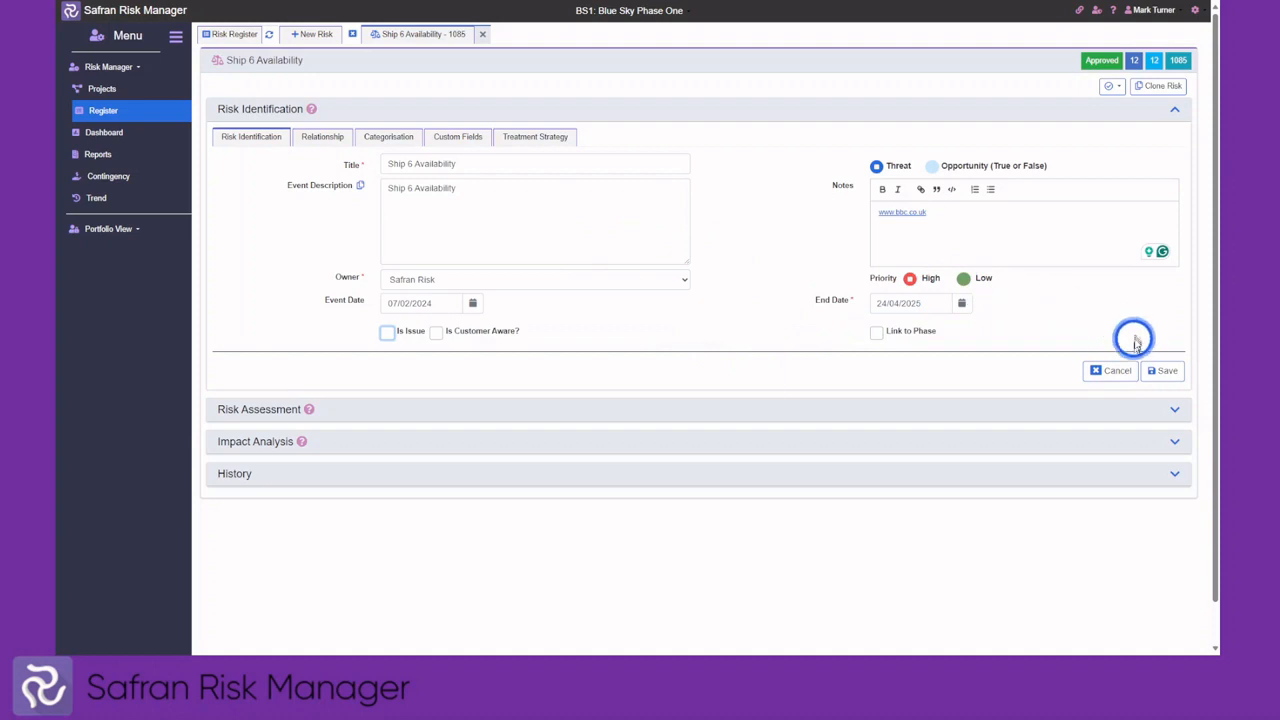
pyautogui.click(1163, 372)
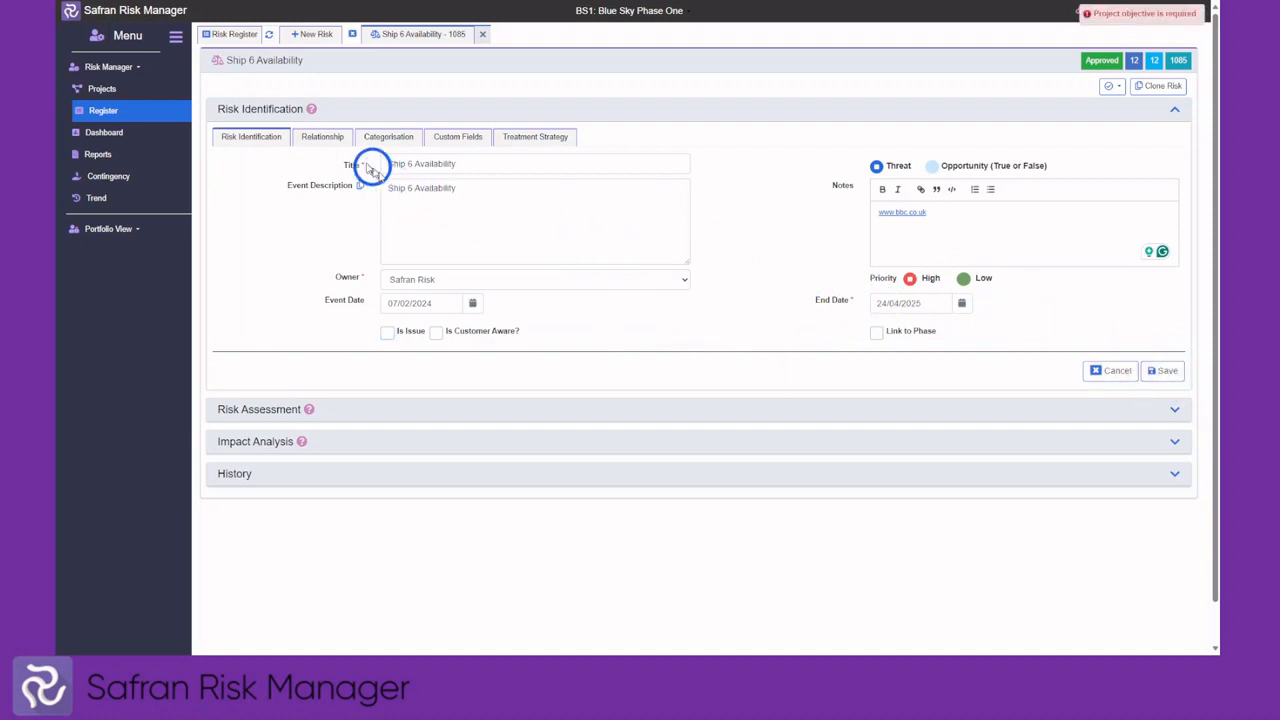
pyautogui.click(320, 137)
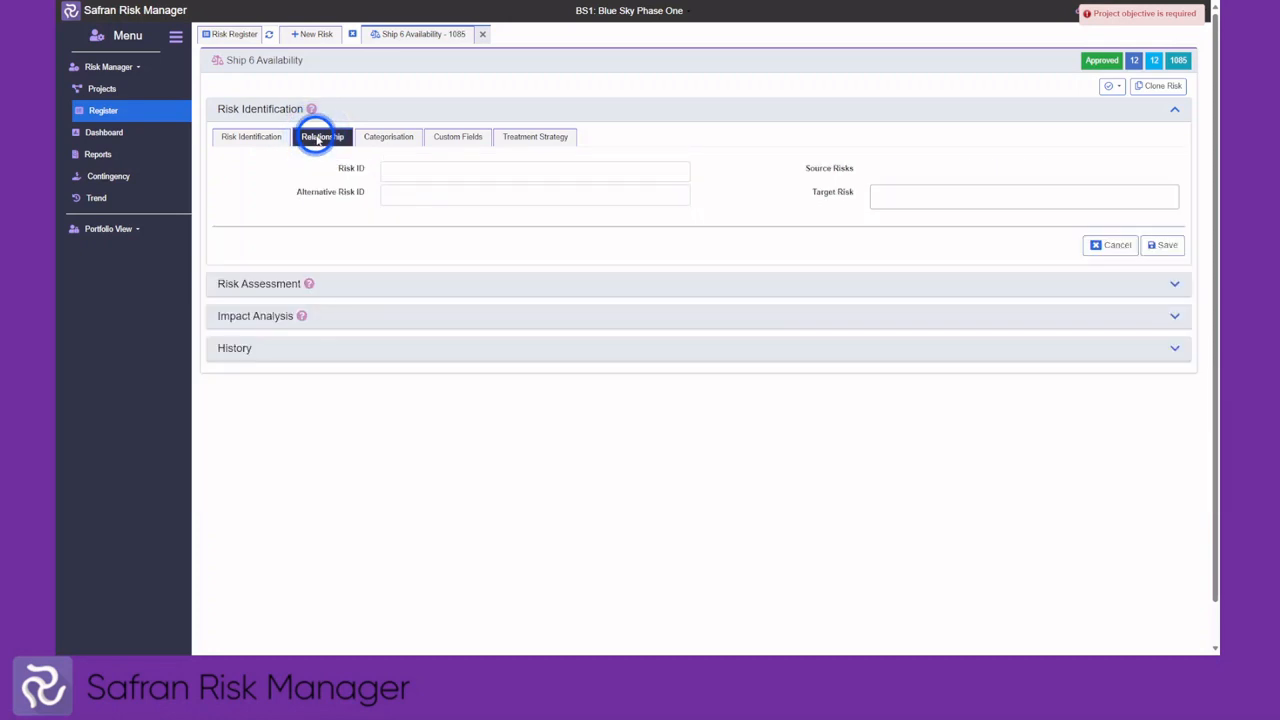
# Set the Target Risk to 1385 - Demo 1 (Unapproved) and switch to the Categorisation fields
pyautogui.click(397, 175)
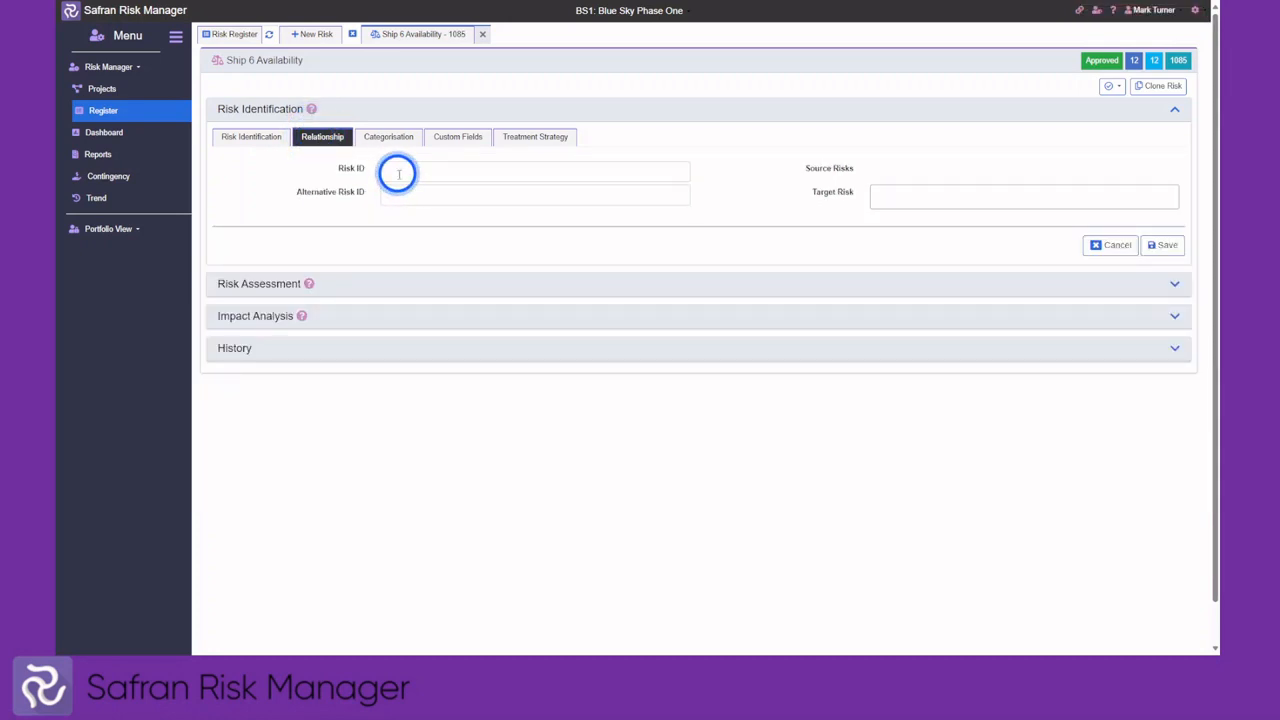
pyautogui.click(909, 196)
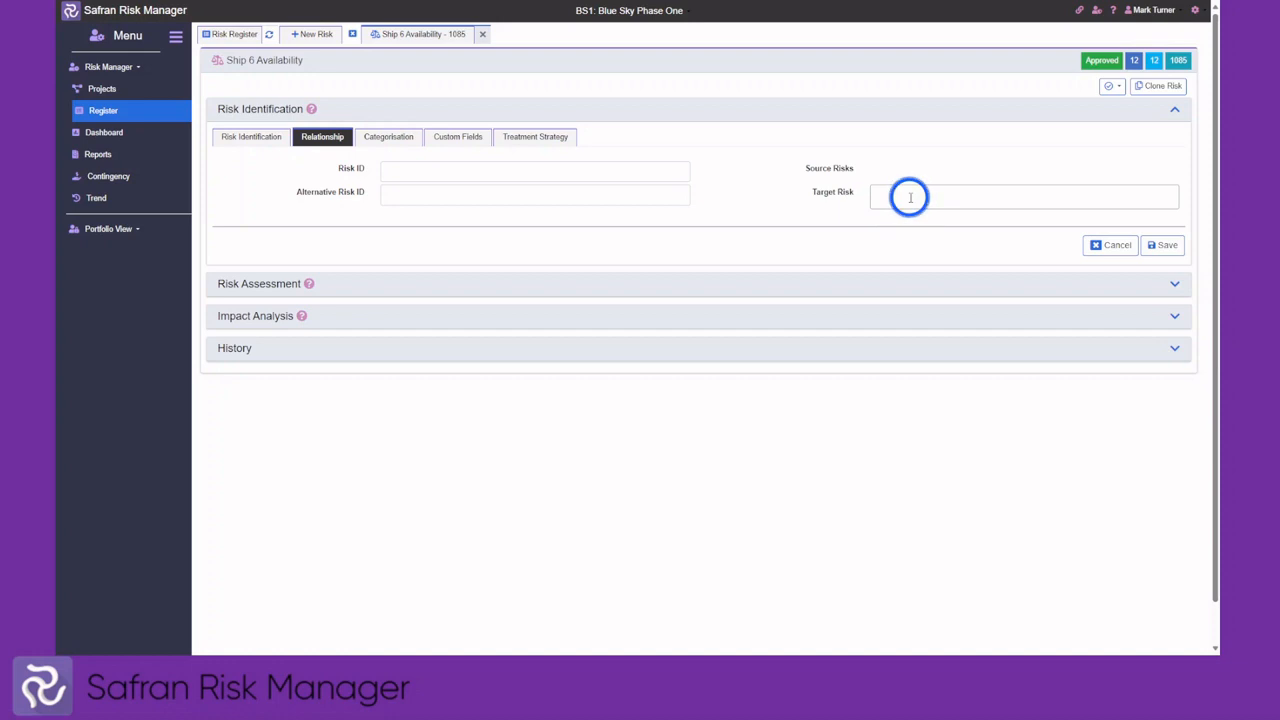
pyautogui.click(909, 196)
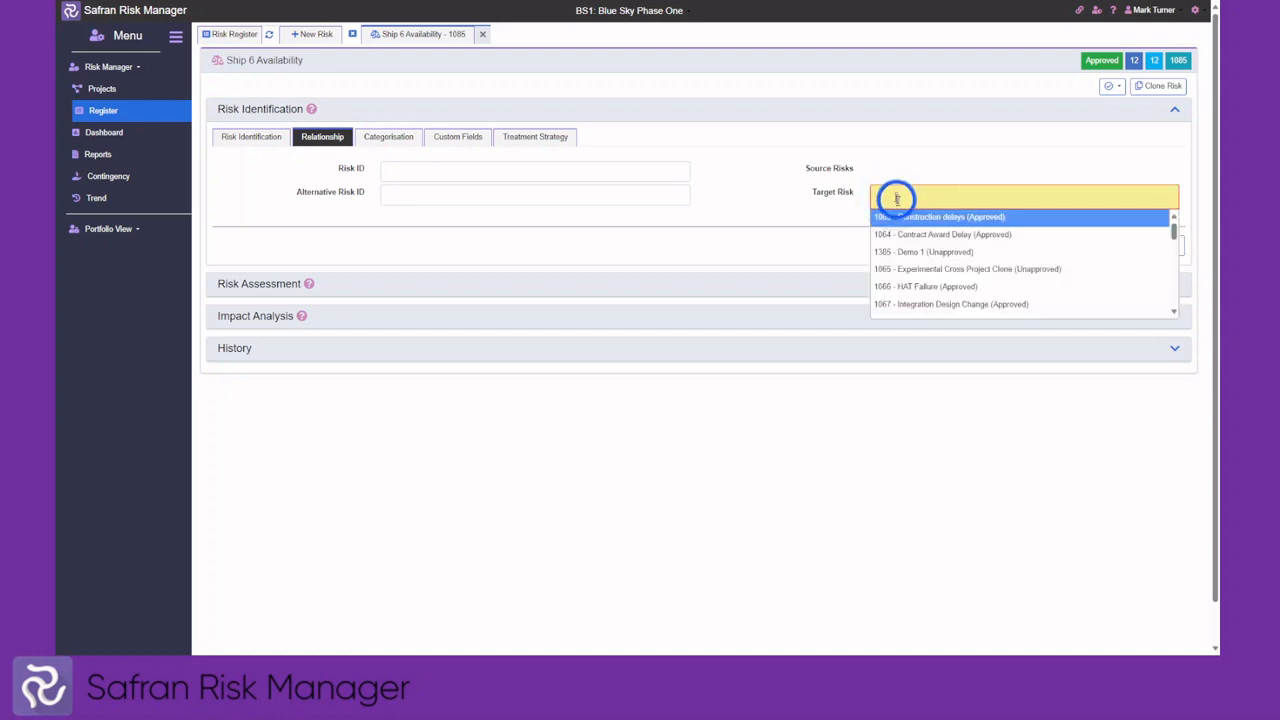
pyautogui.click(908, 250)
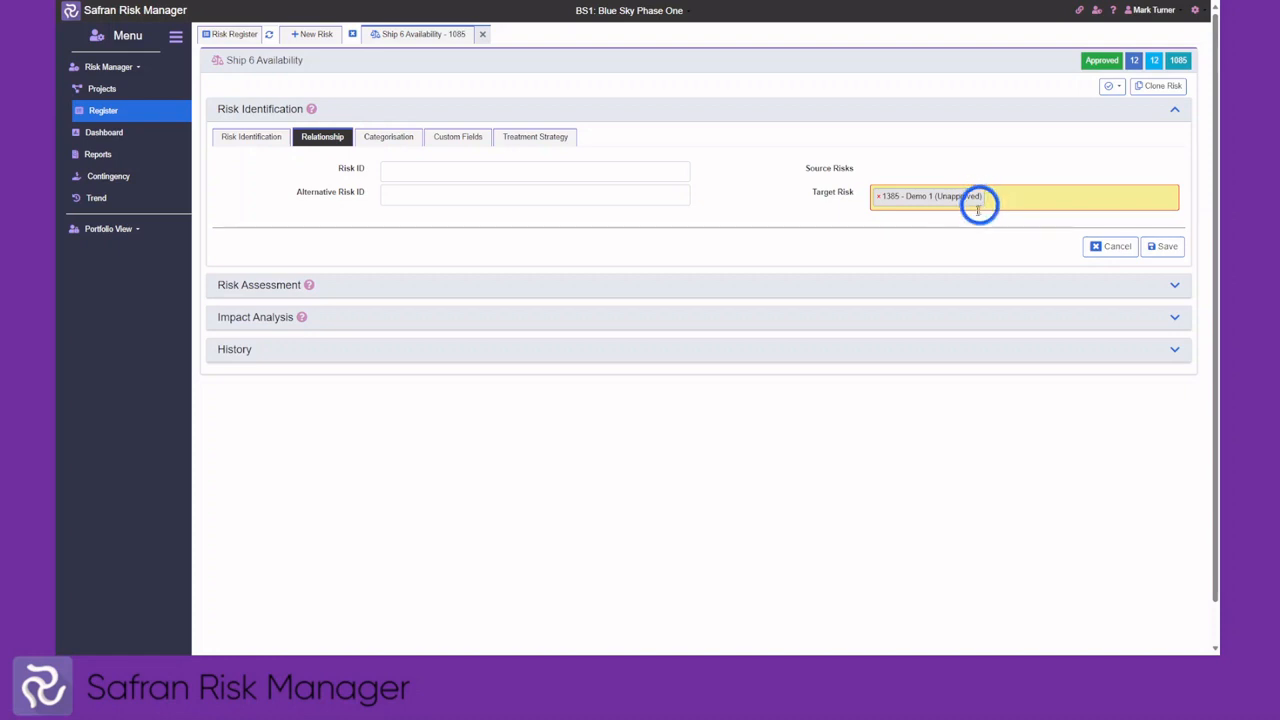
pyautogui.click(395, 140)
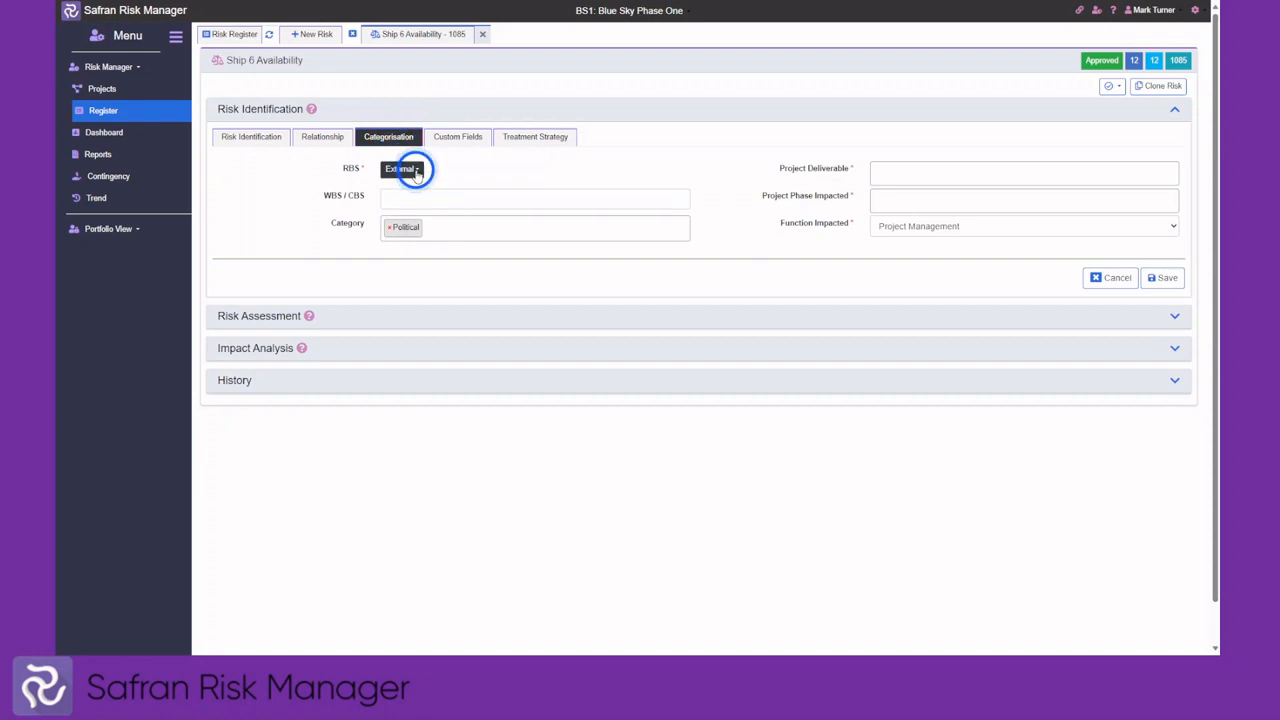
# Keep RBS as External, enter WBS/CBS 1234, and add the Environmental PESTLE category
pyautogui.click(416, 172)
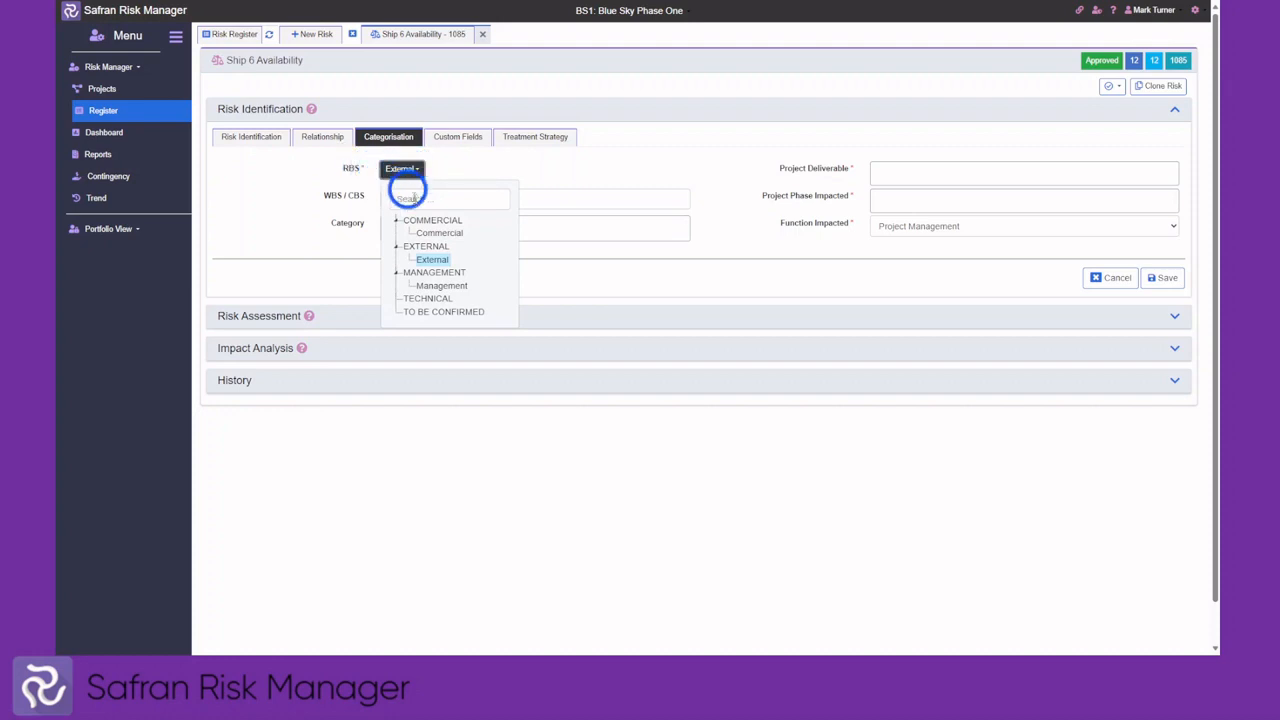
pyautogui.click(422, 259)
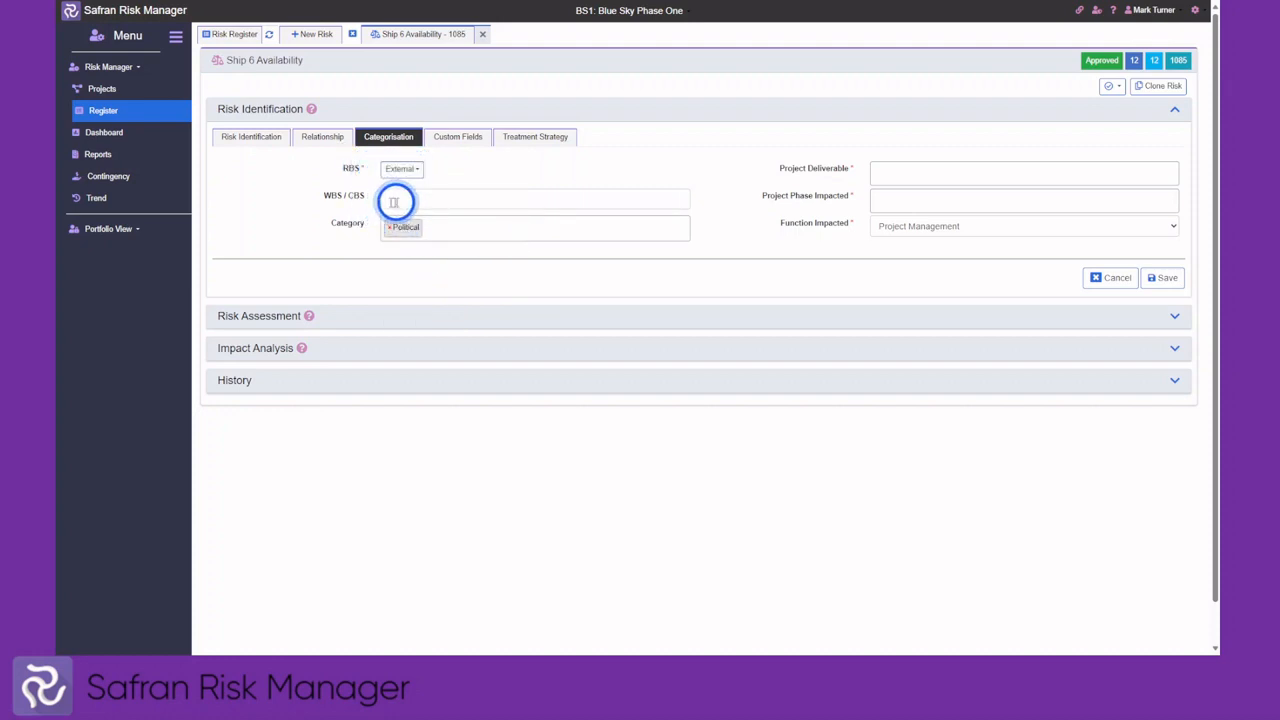
pyautogui.click(395, 202)
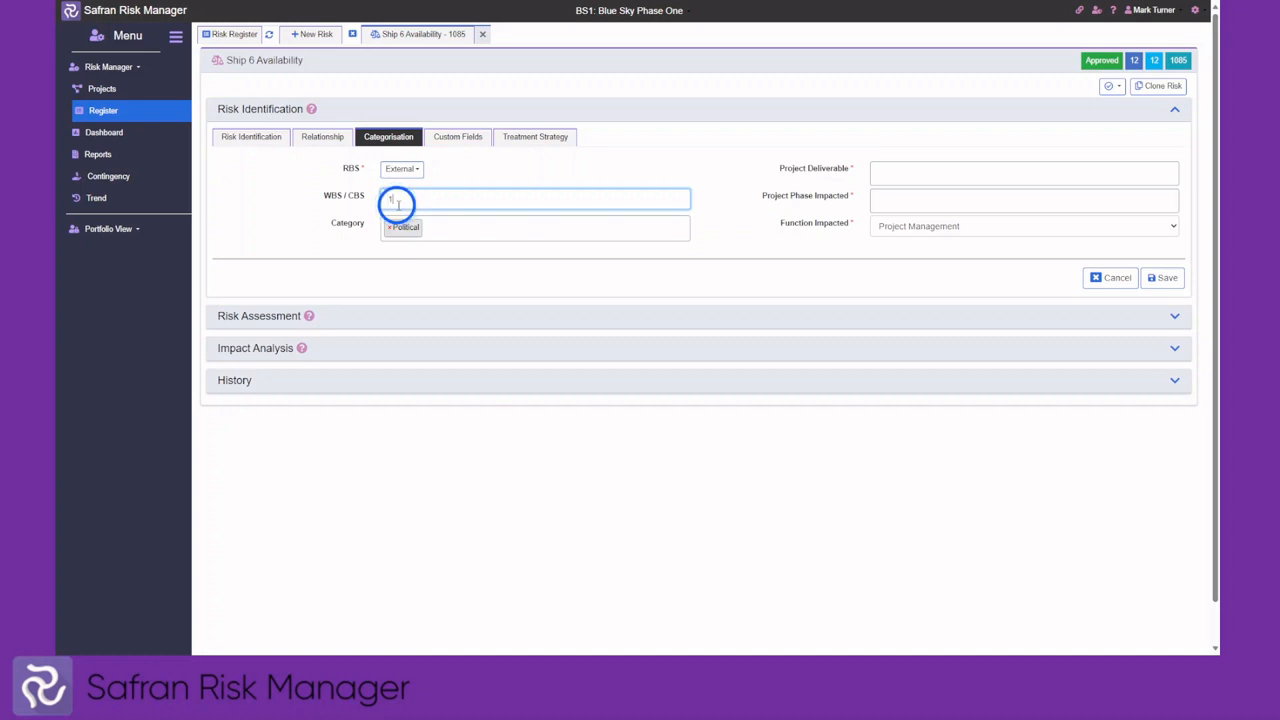
pyautogui.click(524, 236)
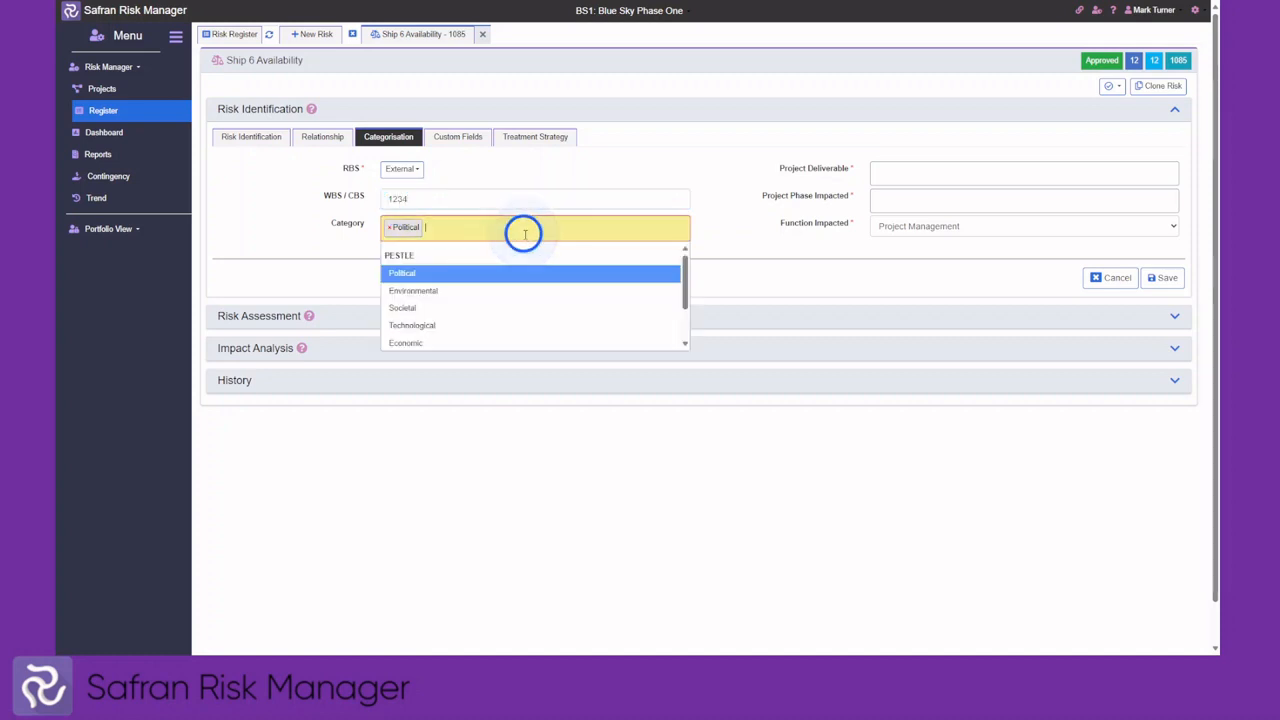
pyautogui.click(465, 289)
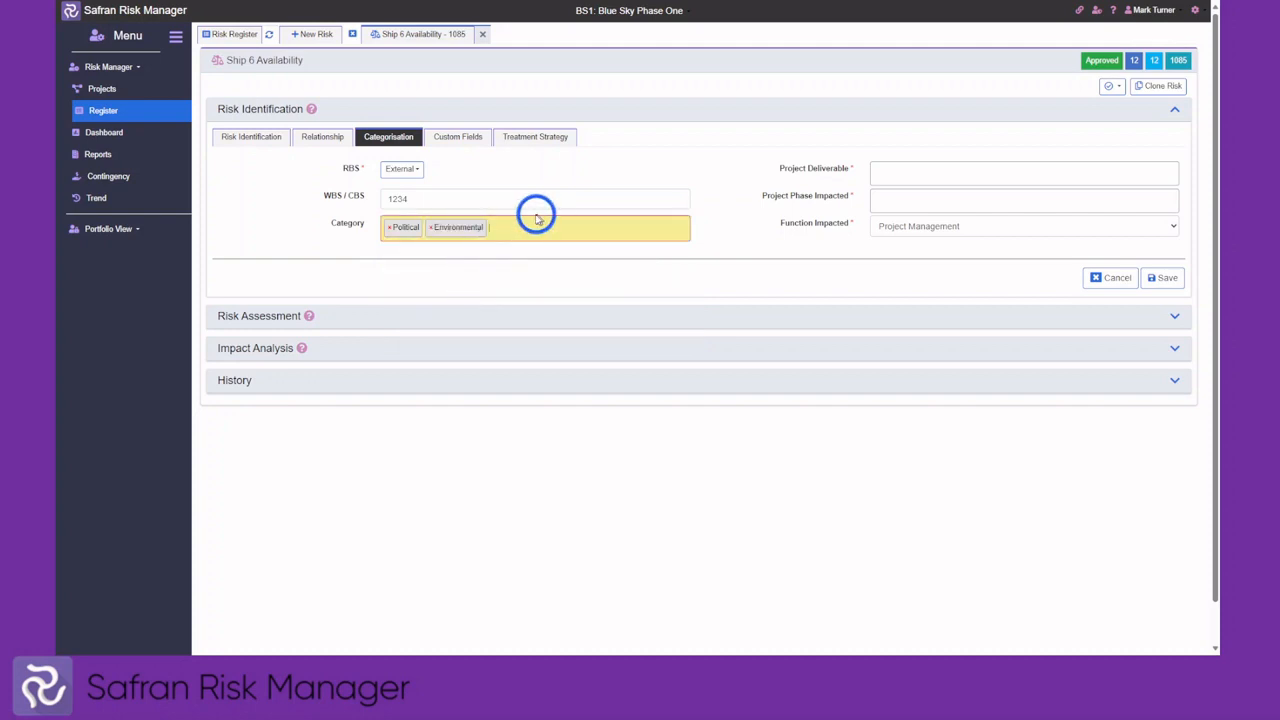
# Add Documentation and Special to type test equipment delivery deliverables, Design Stage phase, Procurement function, then save
pyautogui.click(917, 172)
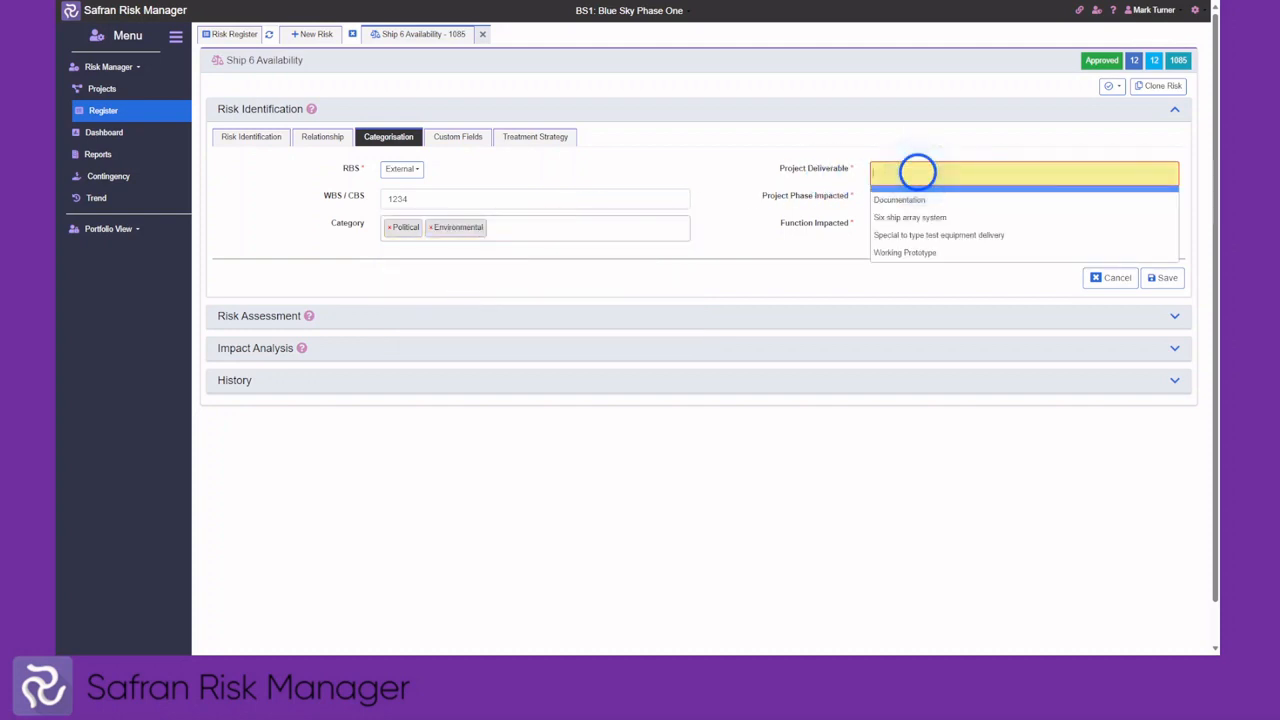
pyautogui.click(906, 194)
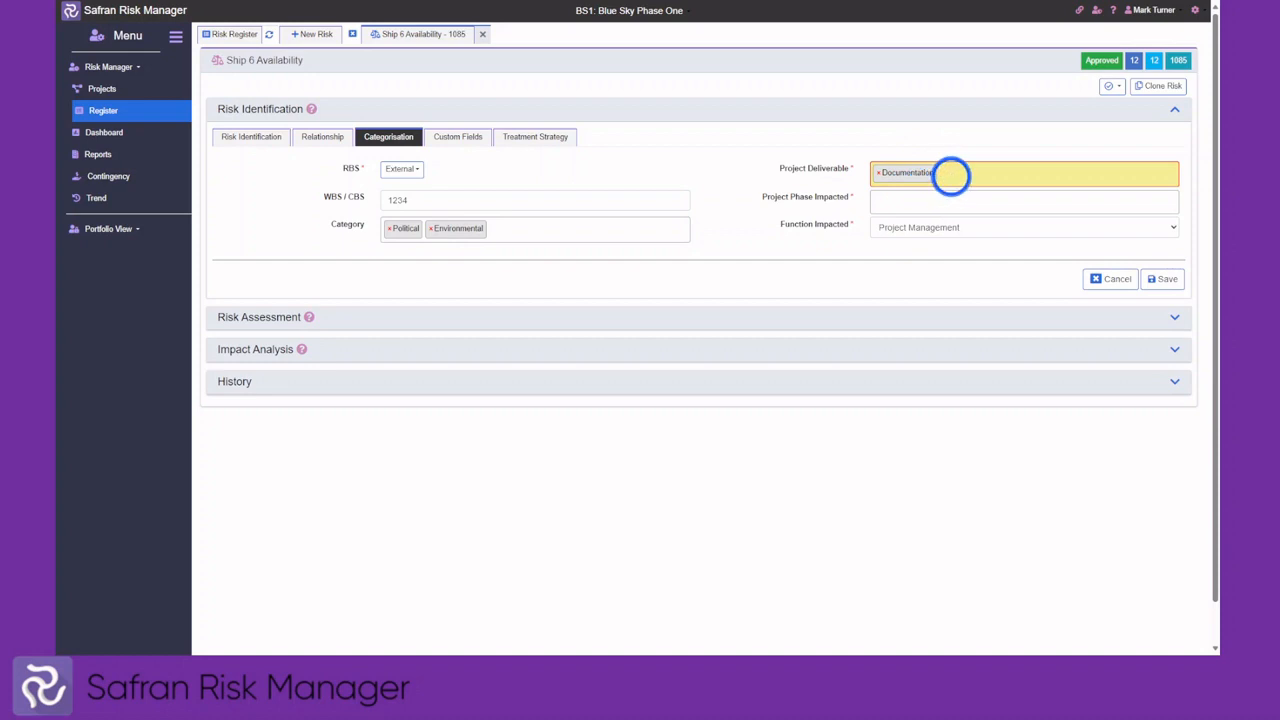
pyautogui.click(950, 174)
pyautogui.click(910, 232)
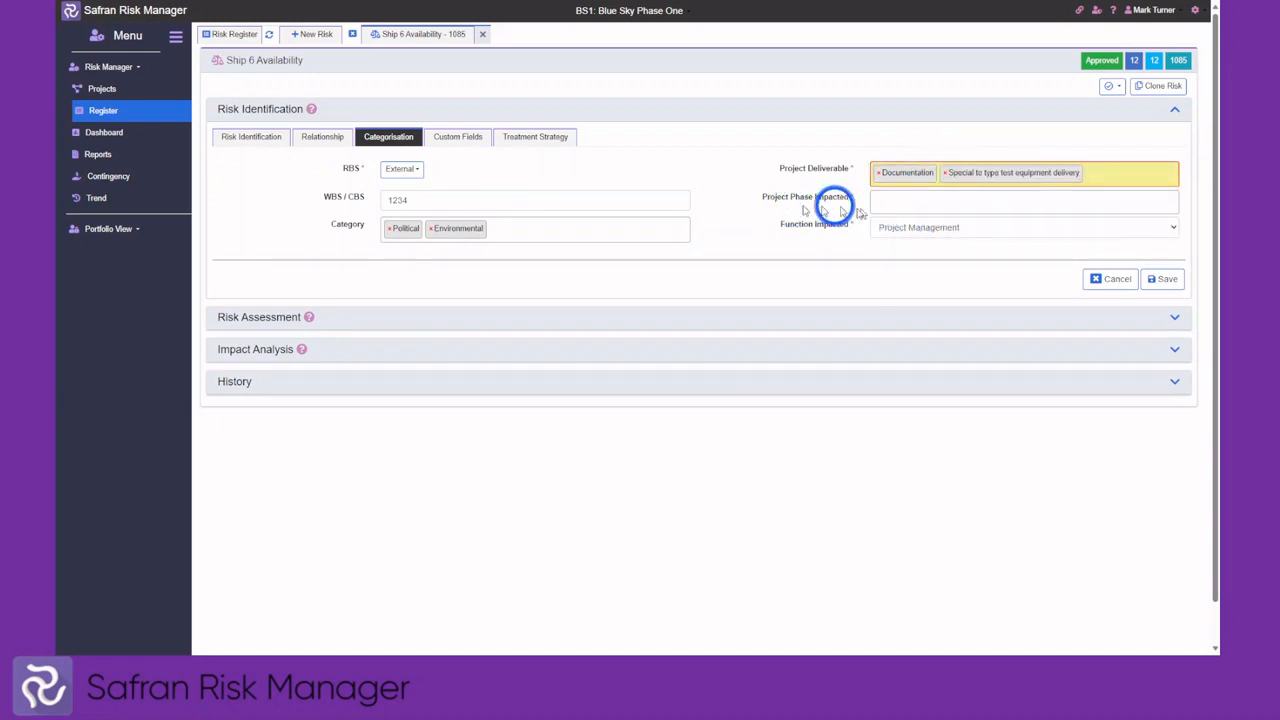
pyautogui.click(900, 202)
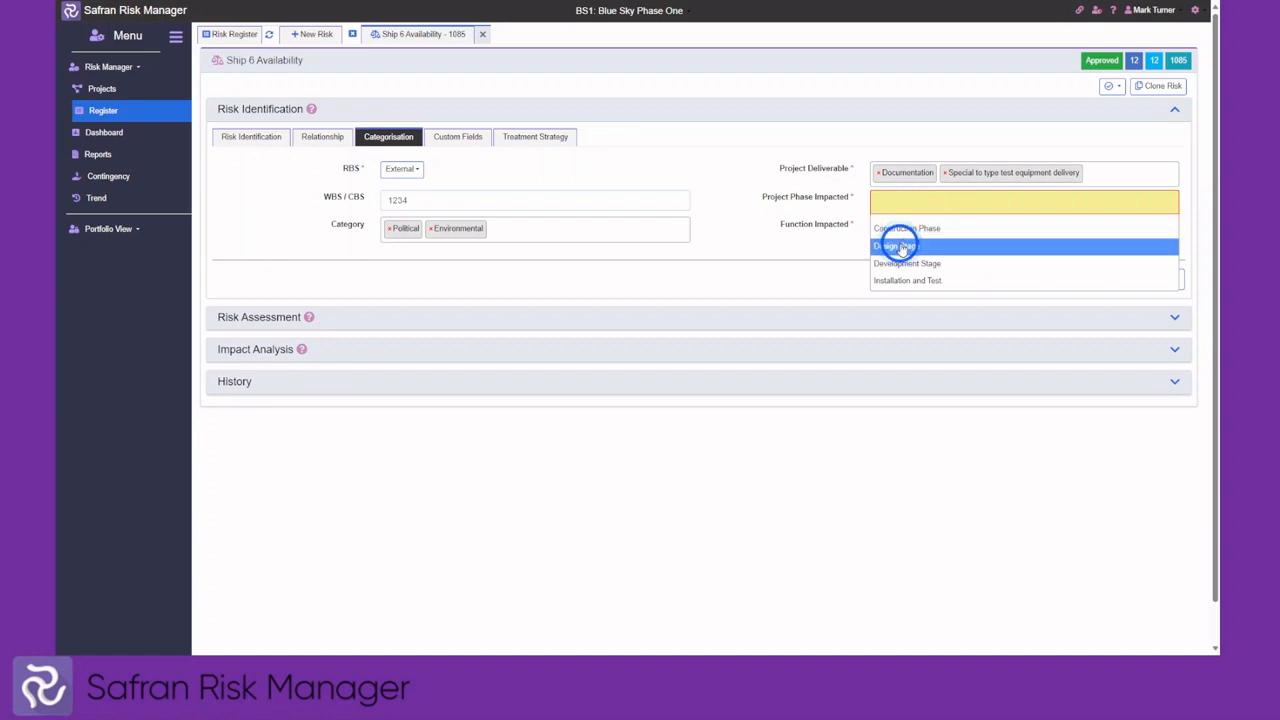
pyautogui.click(900, 246)
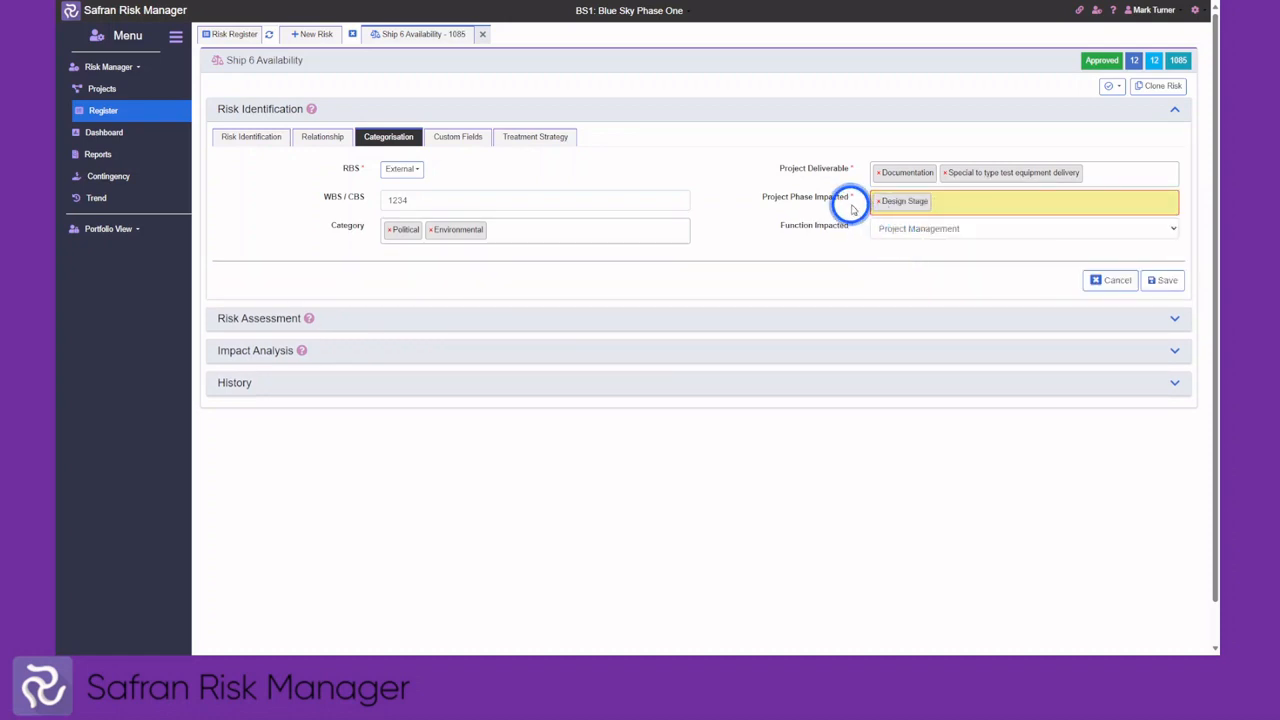
pyautogui.click(951, 228)
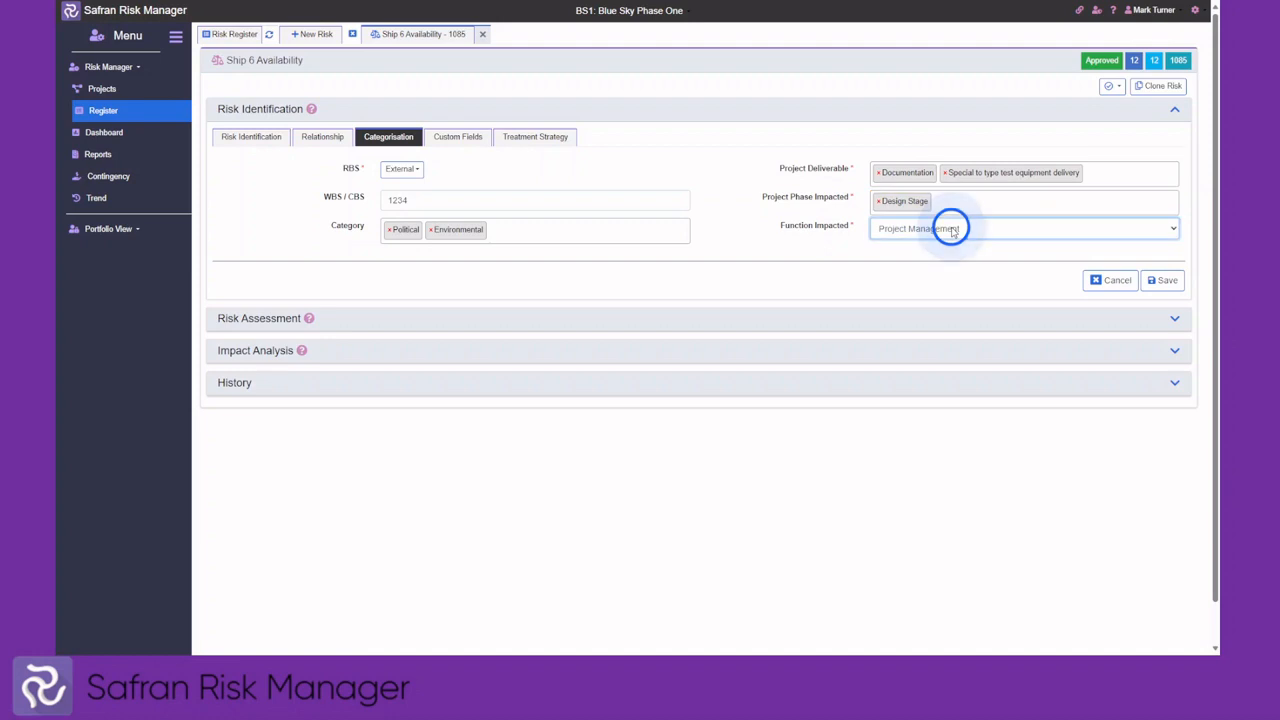
pyautogui.click(926, 280)
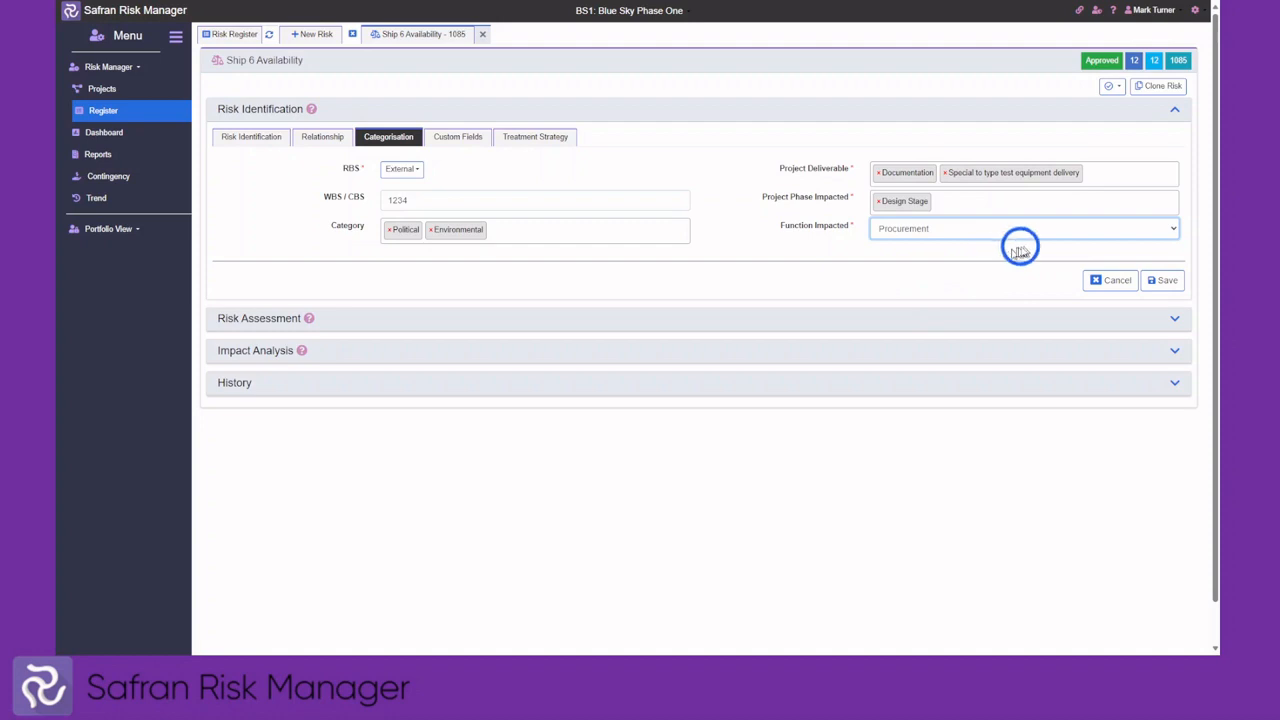
pyautogui.click(1163, 281)
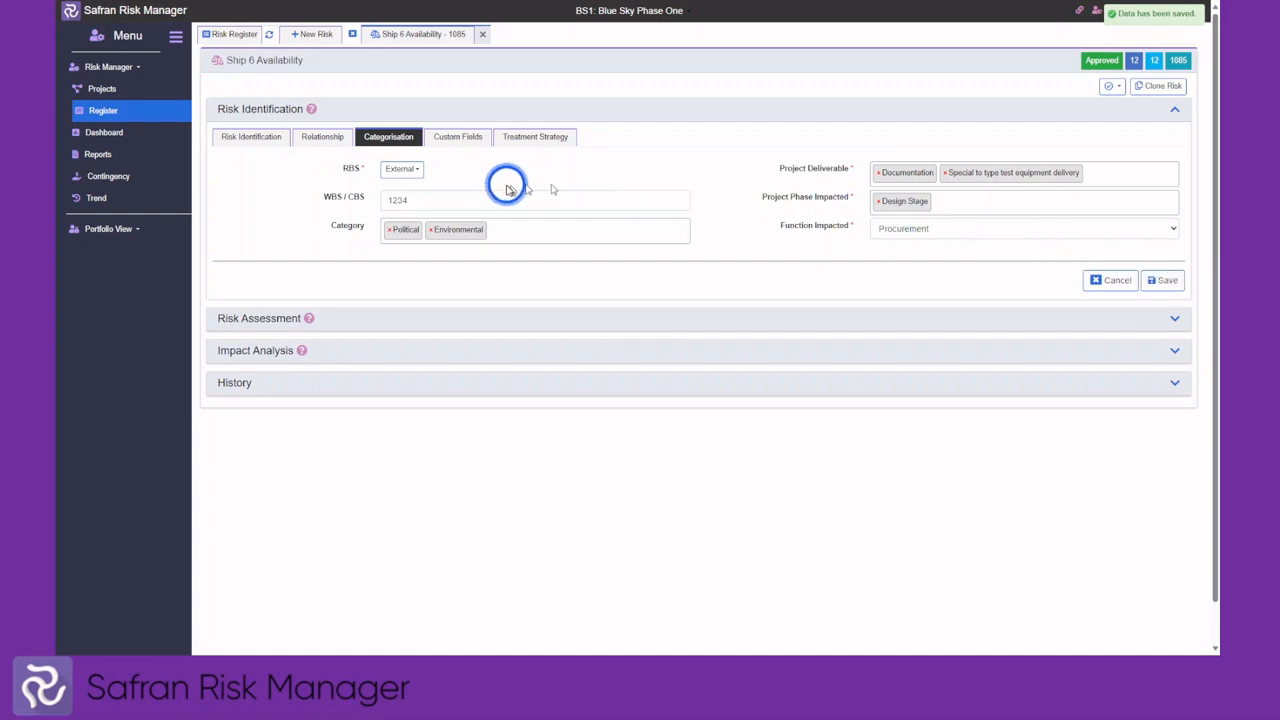
# Set Treatment Type to Mitigate under Treatment Strategy, then collapse the Risk Identification section
pyautogui.click(456, 140)
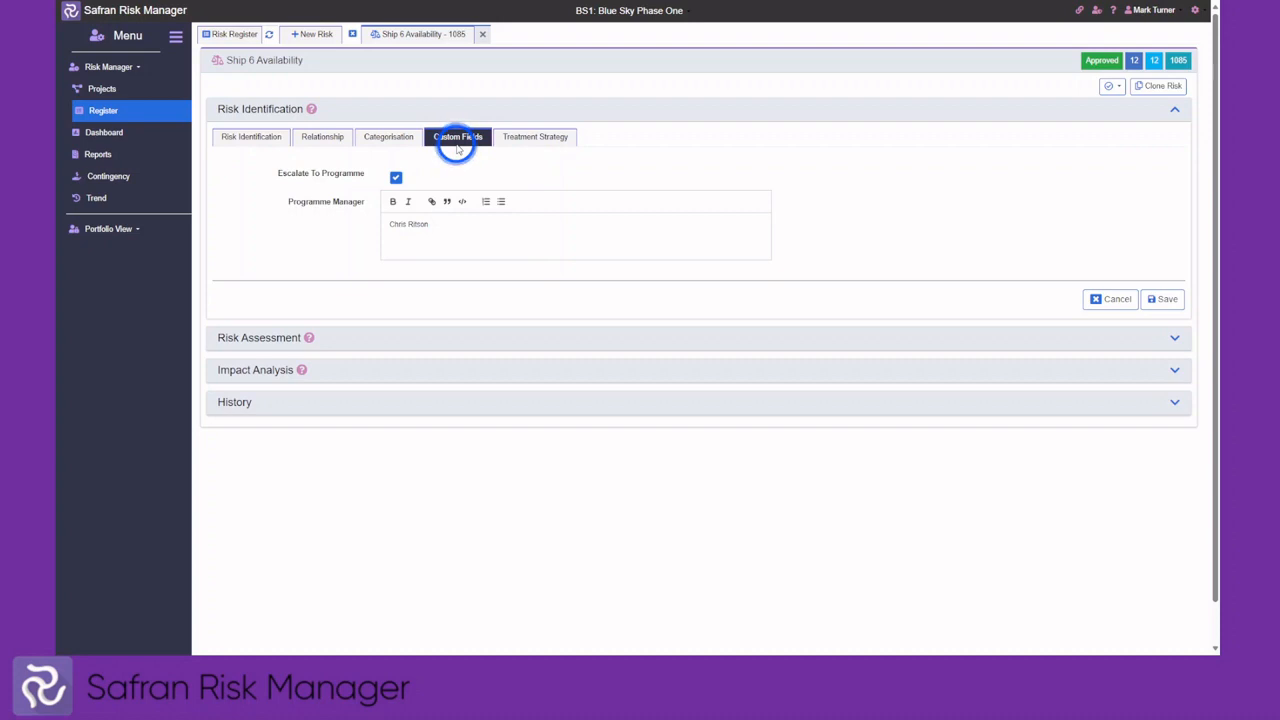
pyautogui.click(527, 142)
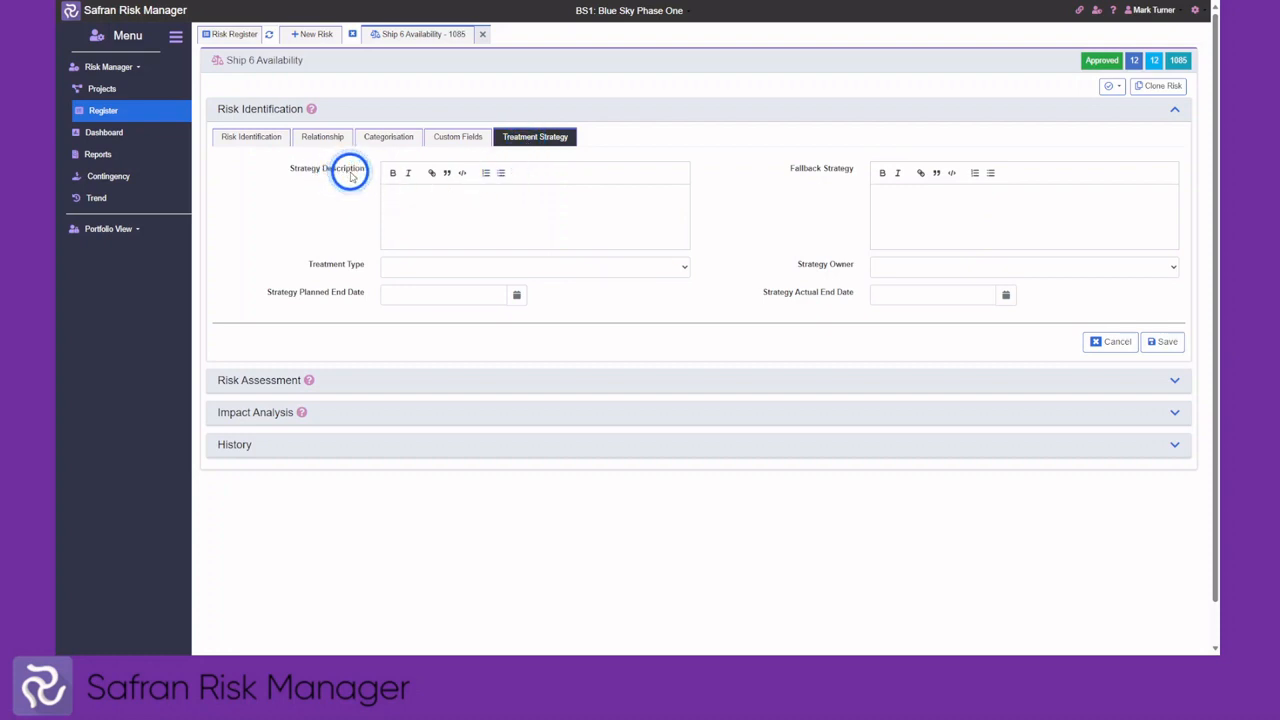
pyautogui.click(417, 270)
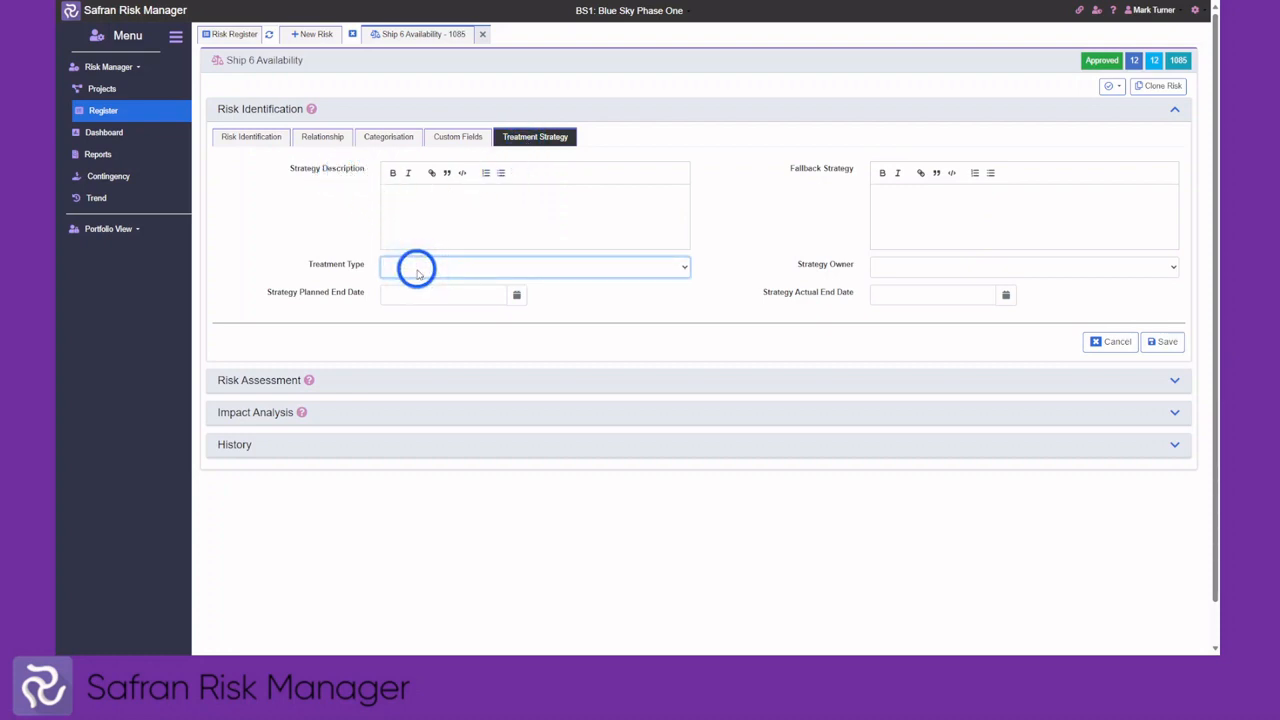
pyautogui.click(423, 303)
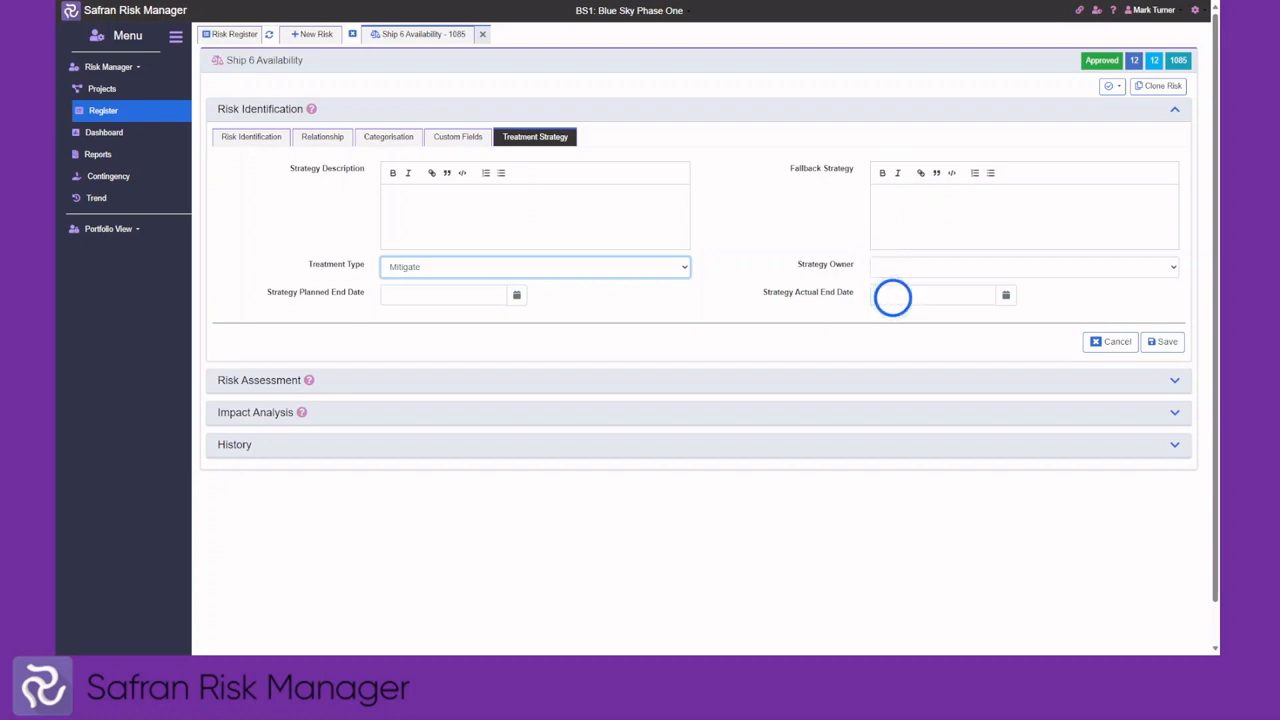
pyautogui.click(723, 113)
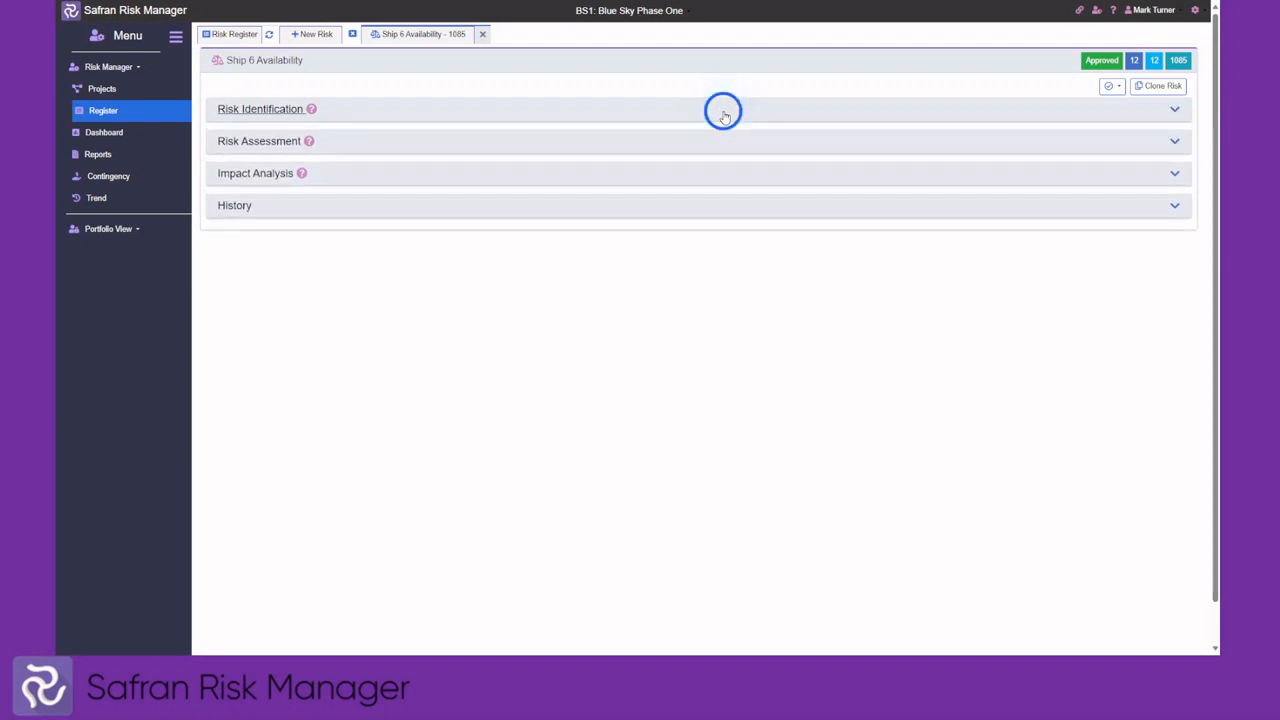
# Add a risk source titled 'new sou' with Primary CADEC set to Equipment Issues
pyautogui.click(673, 146)
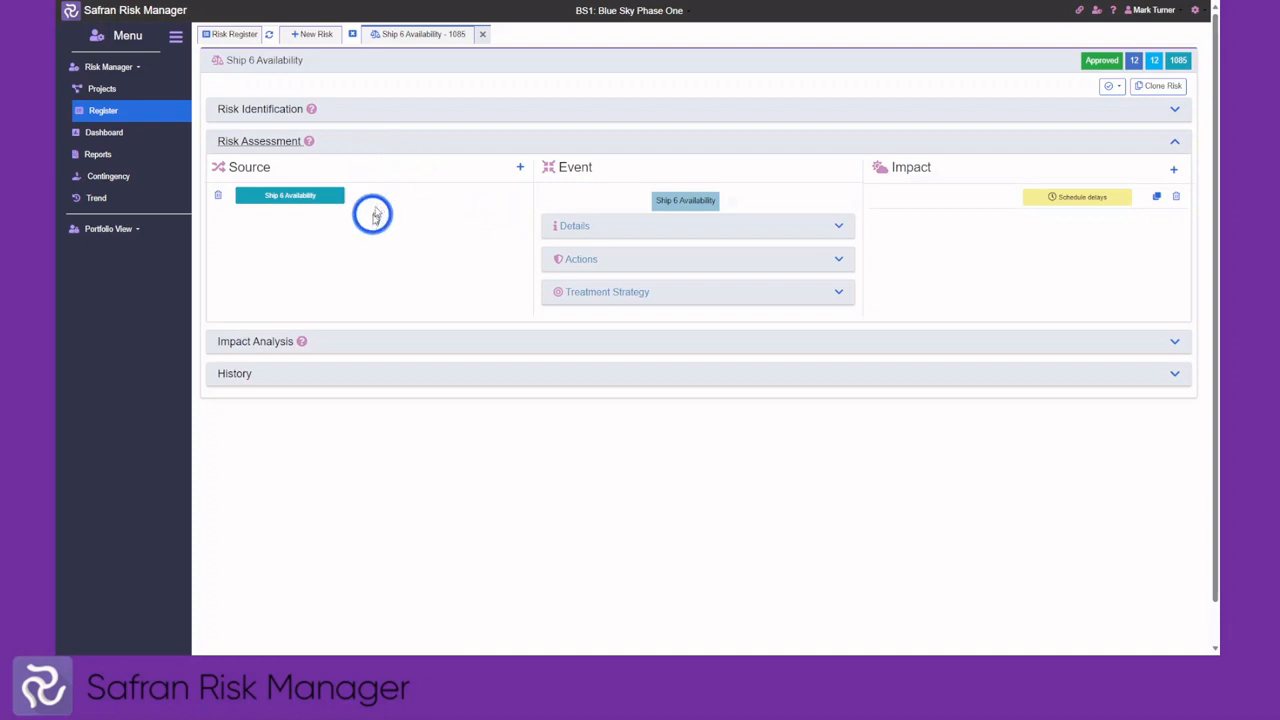
pyautogui.click(519, 168)
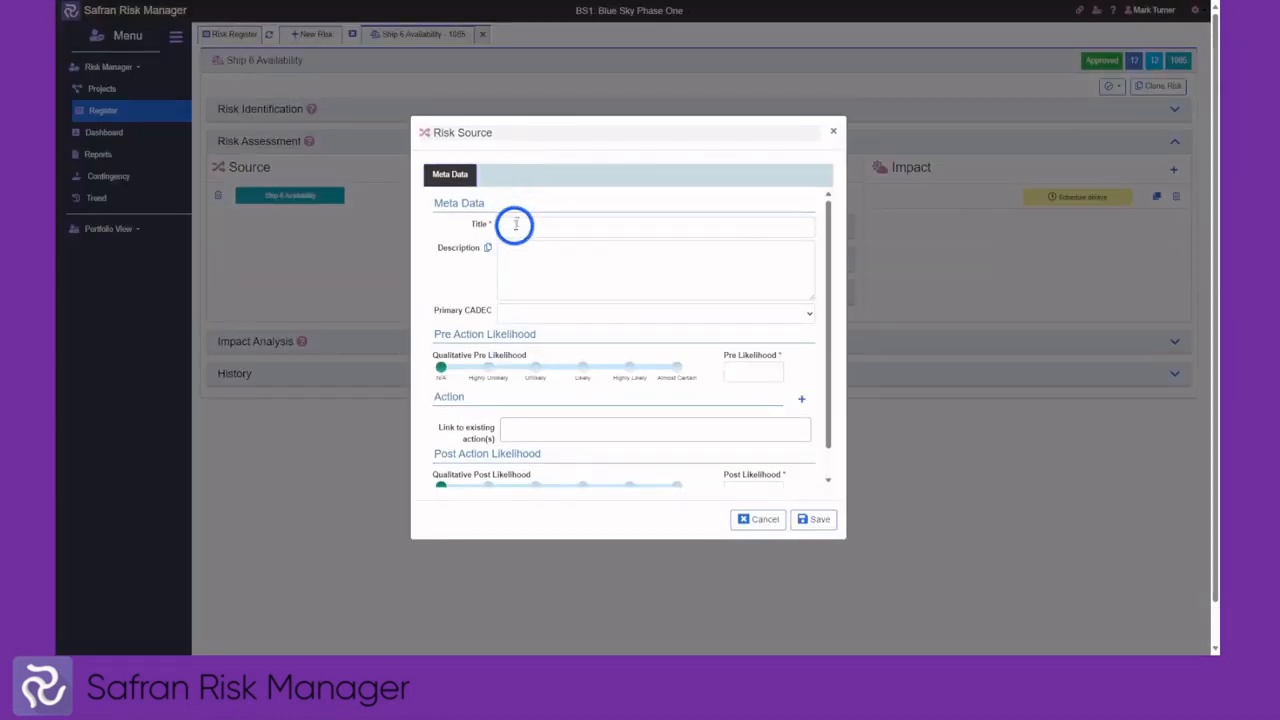
pyautogui.click(520, 222)
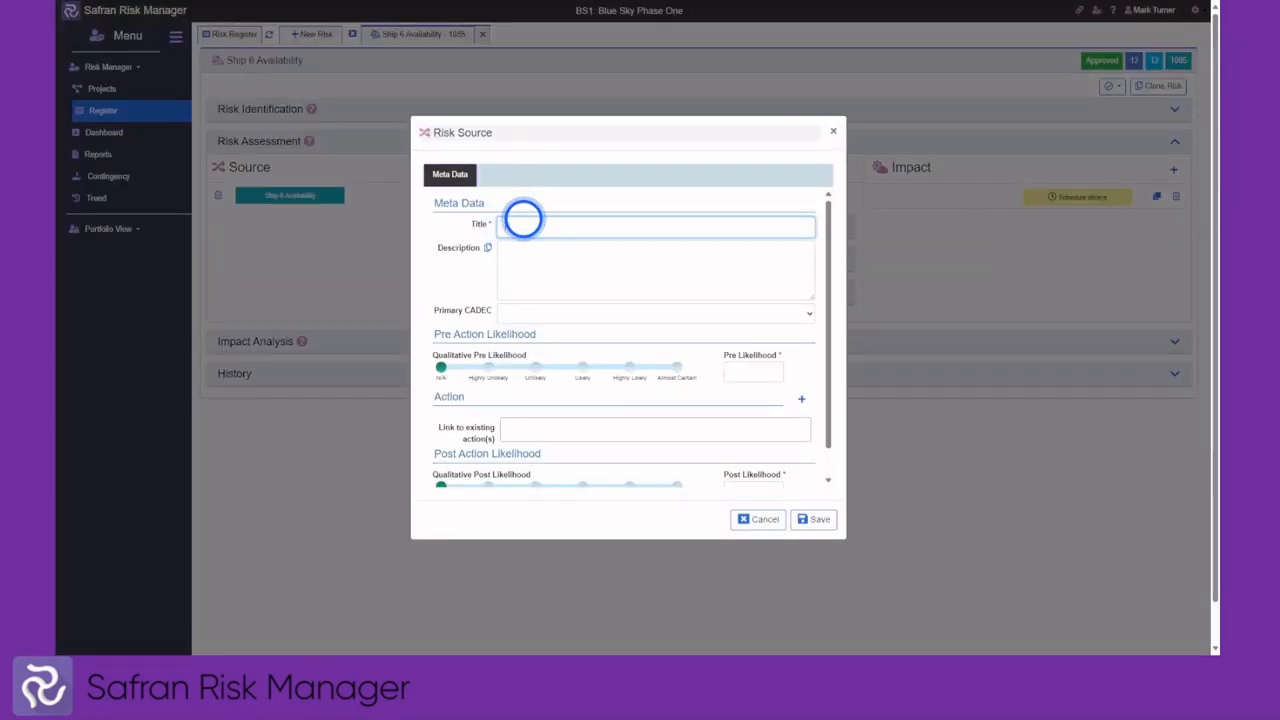
pyautogui.write('new source')
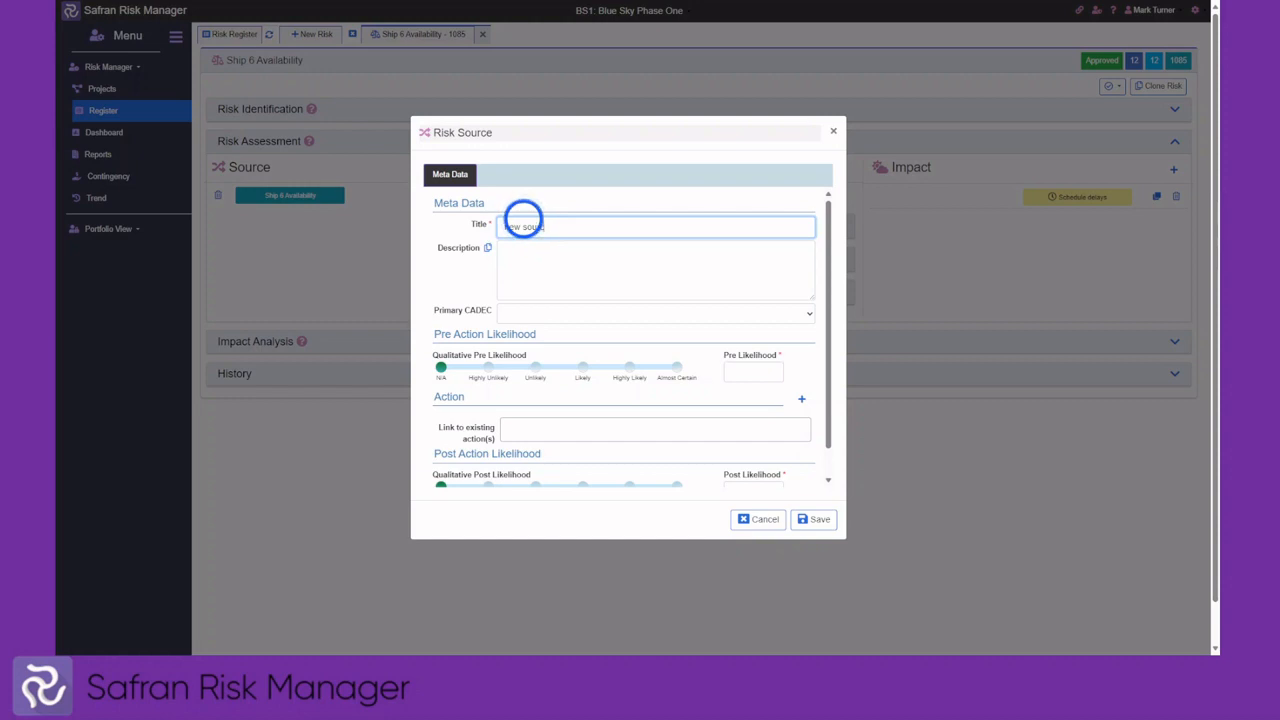
pyautogui.click(530, 316)
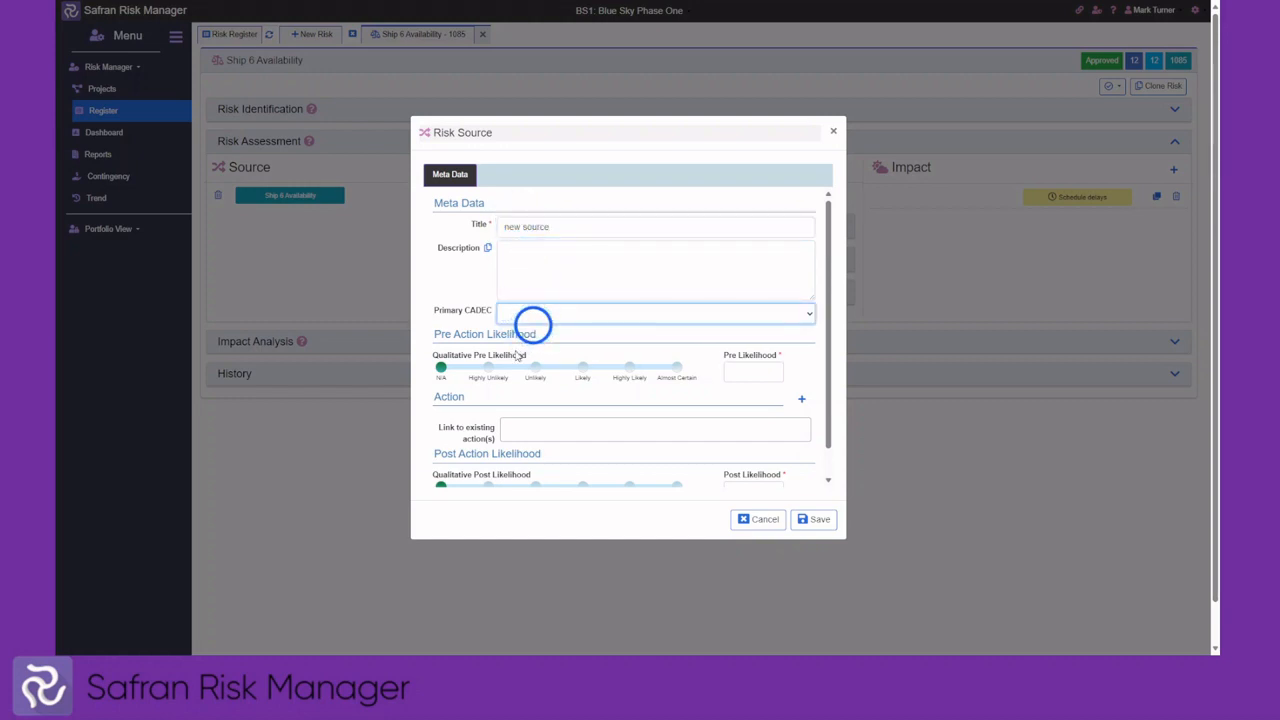
pyautogui.click(515, 355)
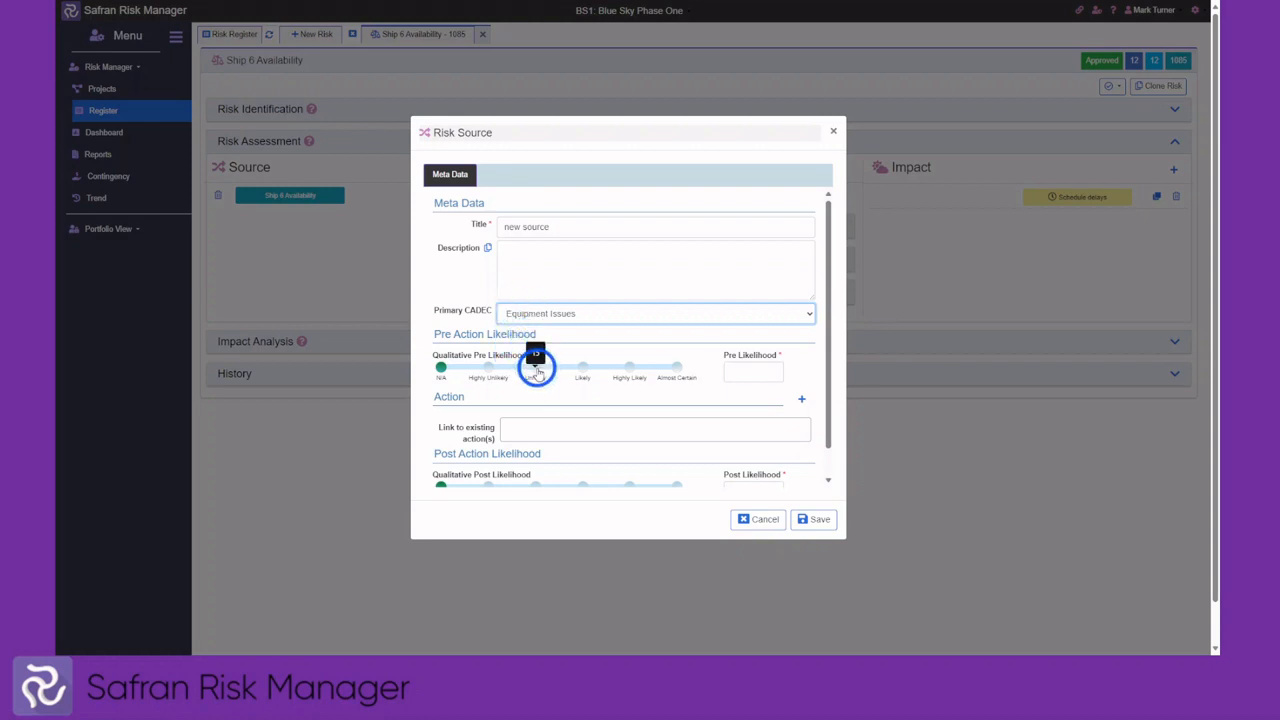
# Raise the source's pre-action likelihood to Likely and start a new Action for it
pyautogui.moveTo(537, 372); pyautogui.dragTo(441, 370)
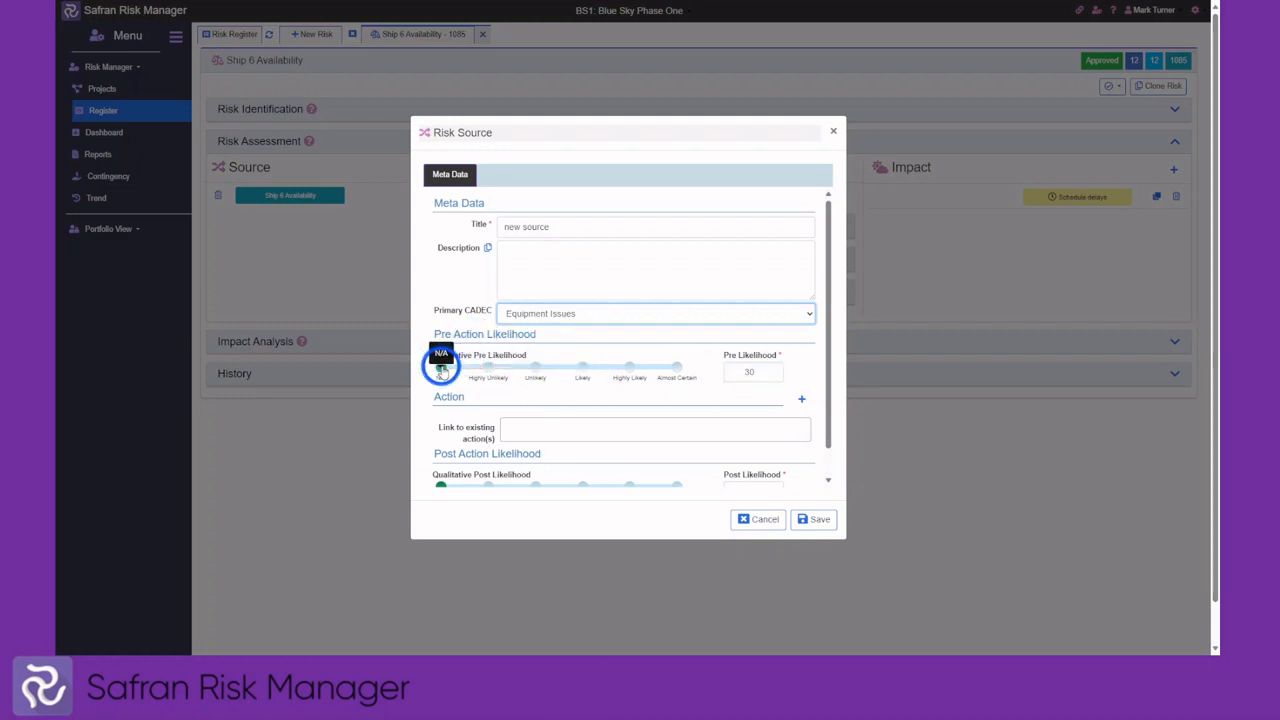
pyautogui.click(745, 371)
pyautogui.moveTo(744, 371); pyautogui.dragTo(750, 371)
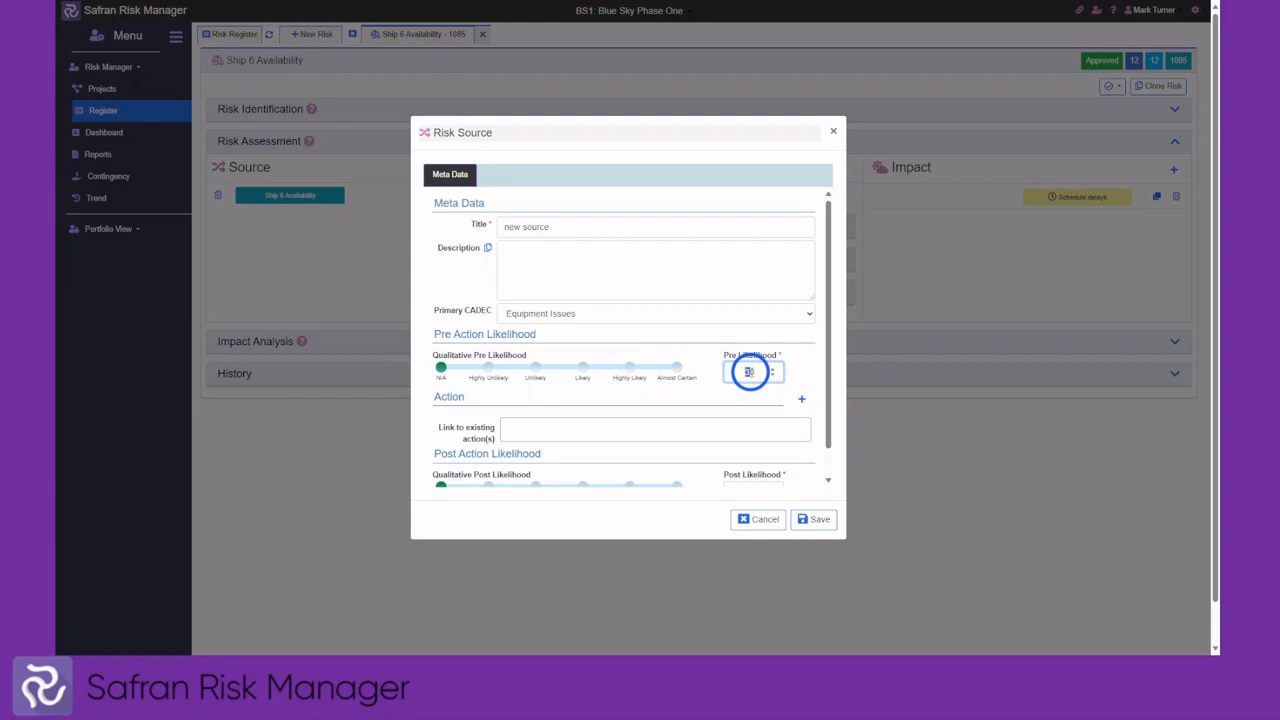
pyautogui.click(688, 382)
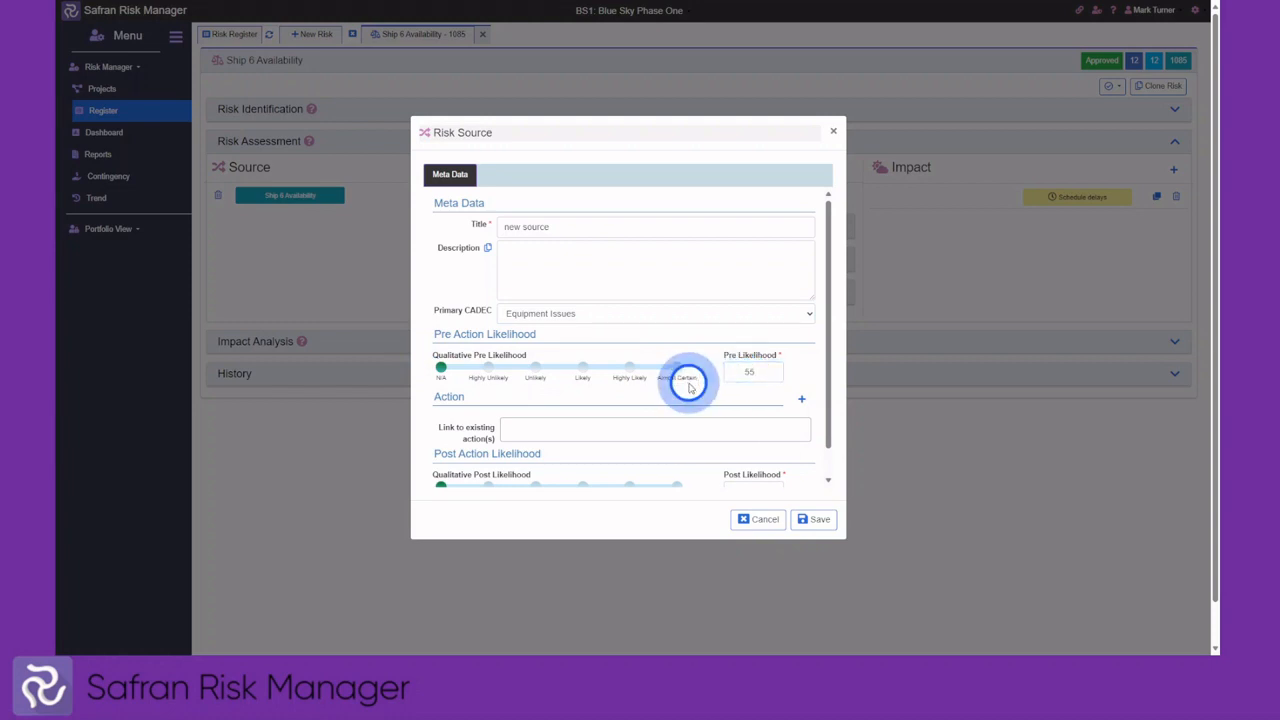
pyautogui.scroll(-1, 586, 380)
pyautogui.click(577, 400)
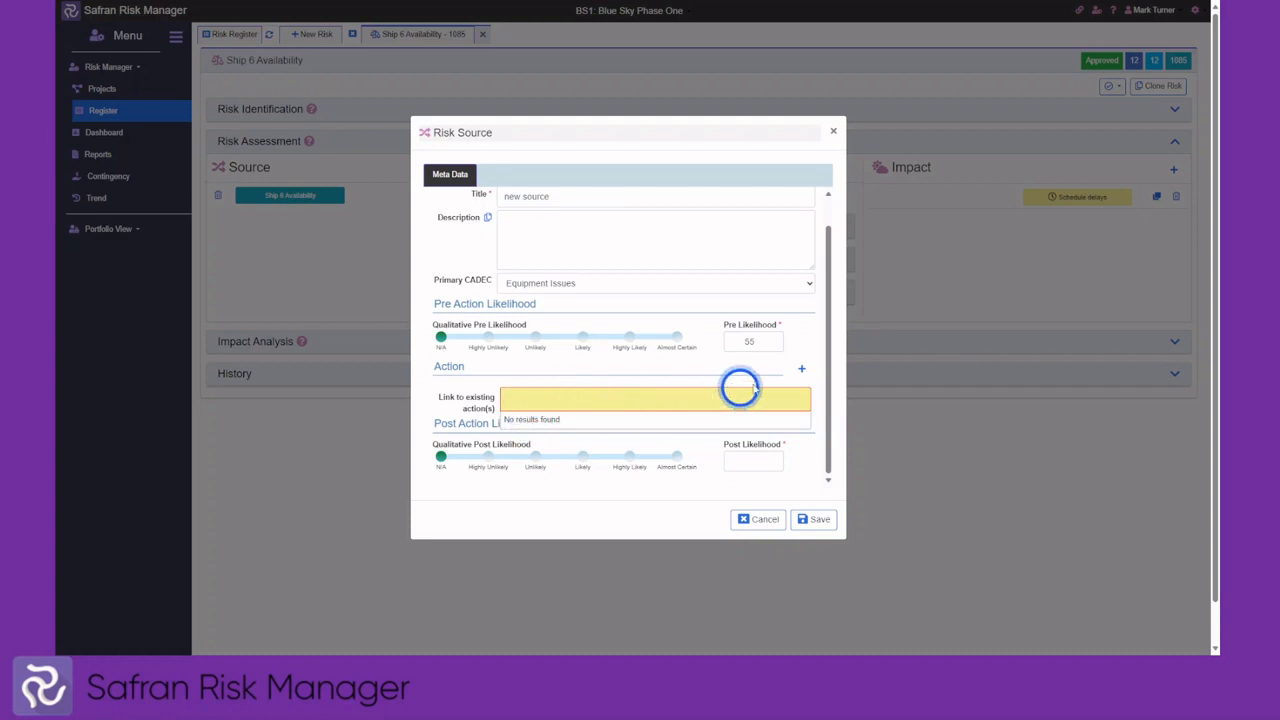
pyautogui.click(801, 372)
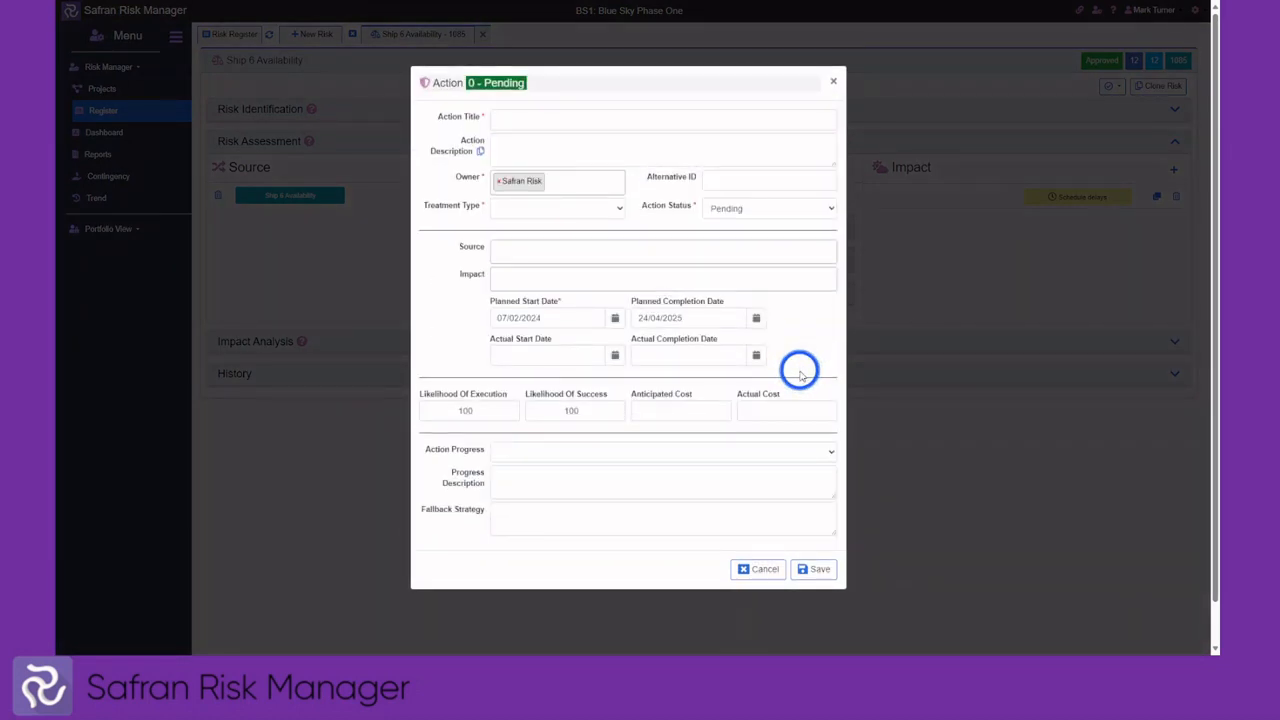
# Save the action with treatment Avoid, source Ship 6 Availability, impact Schedule delays, cost 1000
pyautogui.click(517, 122)
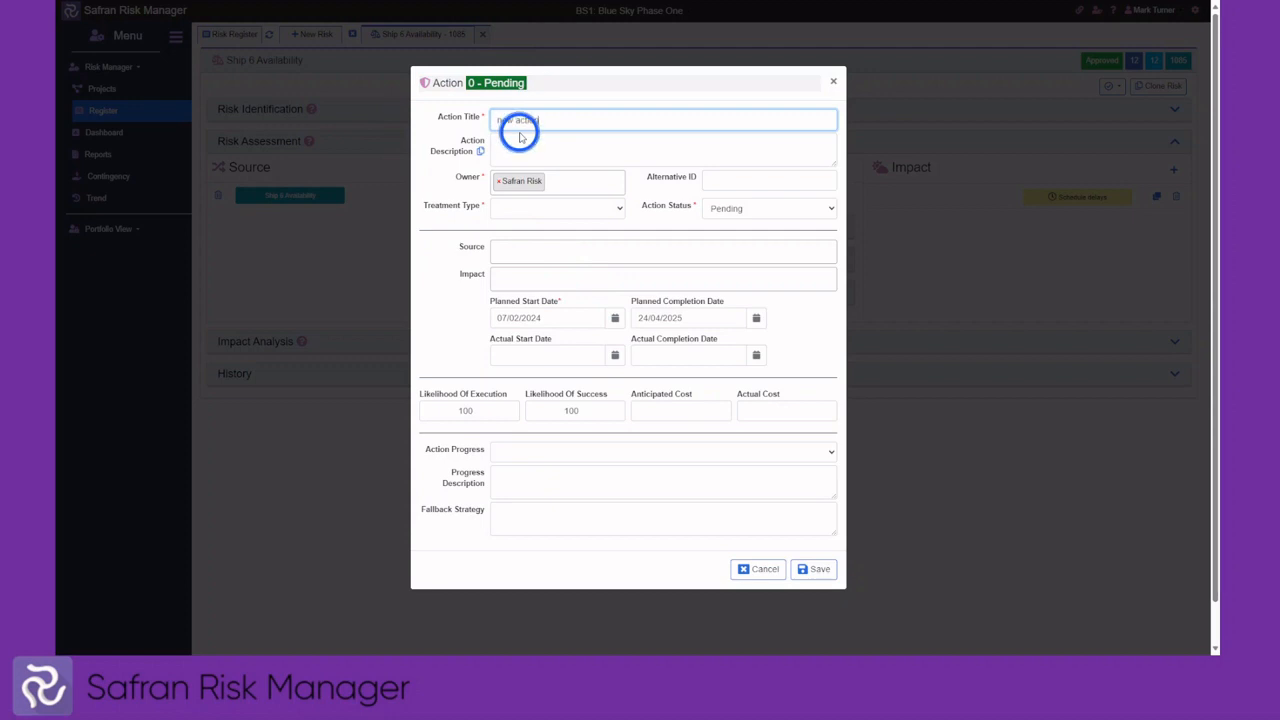
pyautogui.click(546, 212)
pyautogui.click(531, 253)
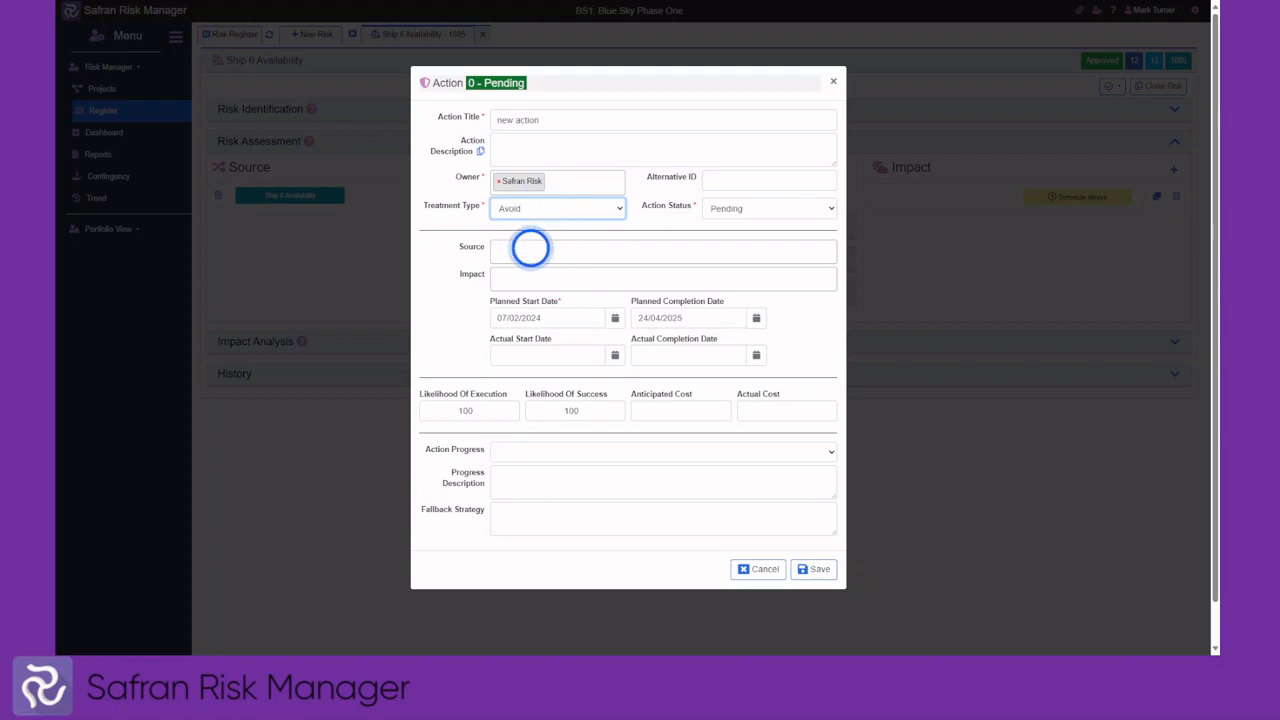
pyautogui.click(606, 254)
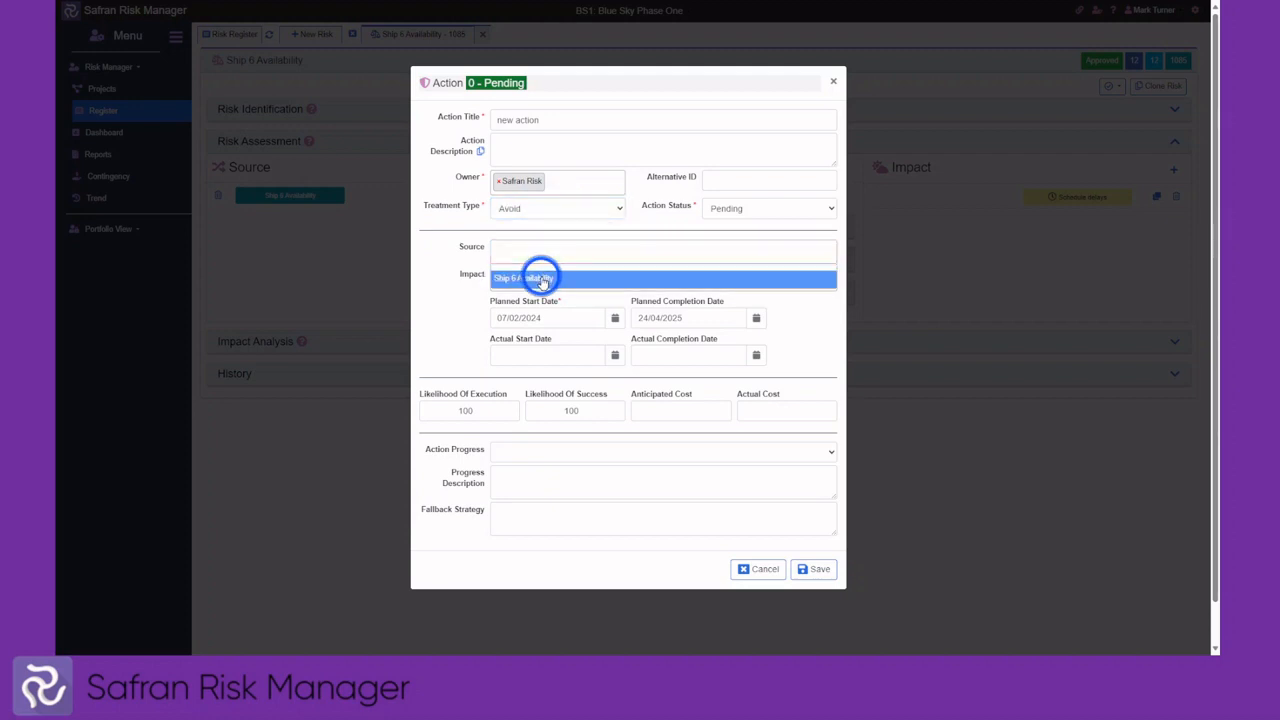
pyautogui.click(549, 277)
pyautogui.click(545, 278)
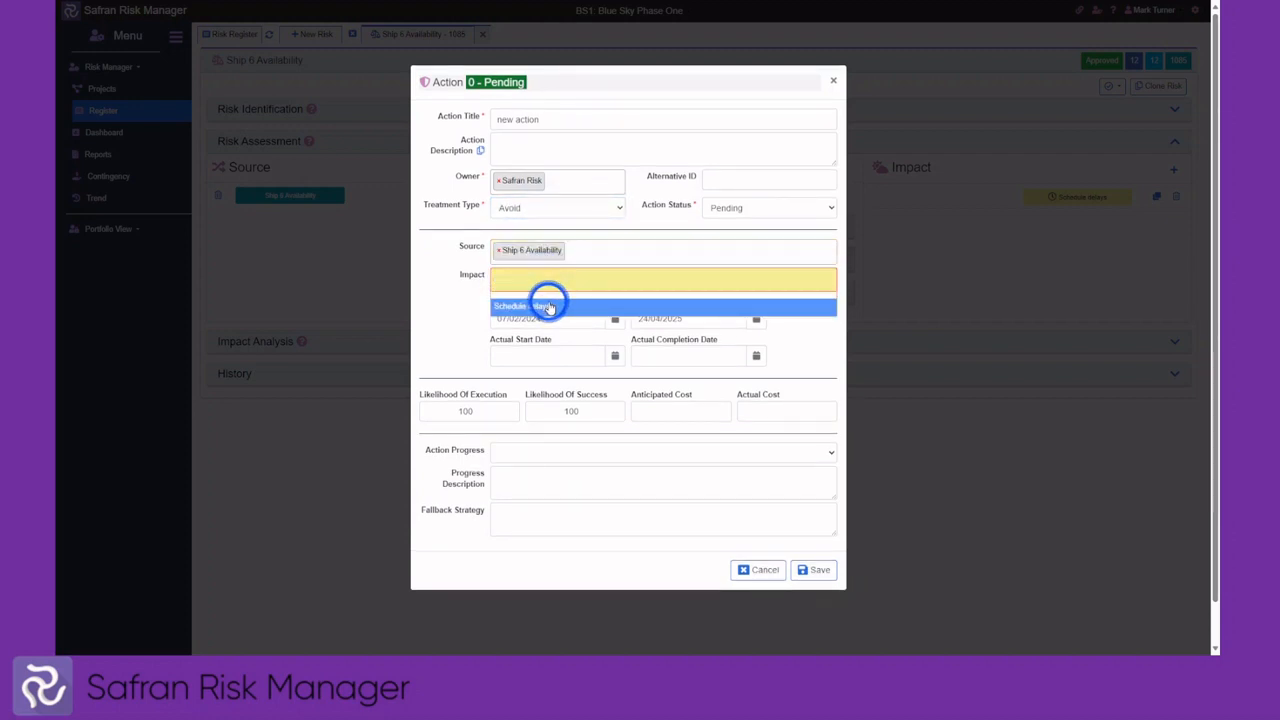
pyautogui.click(549, 304)
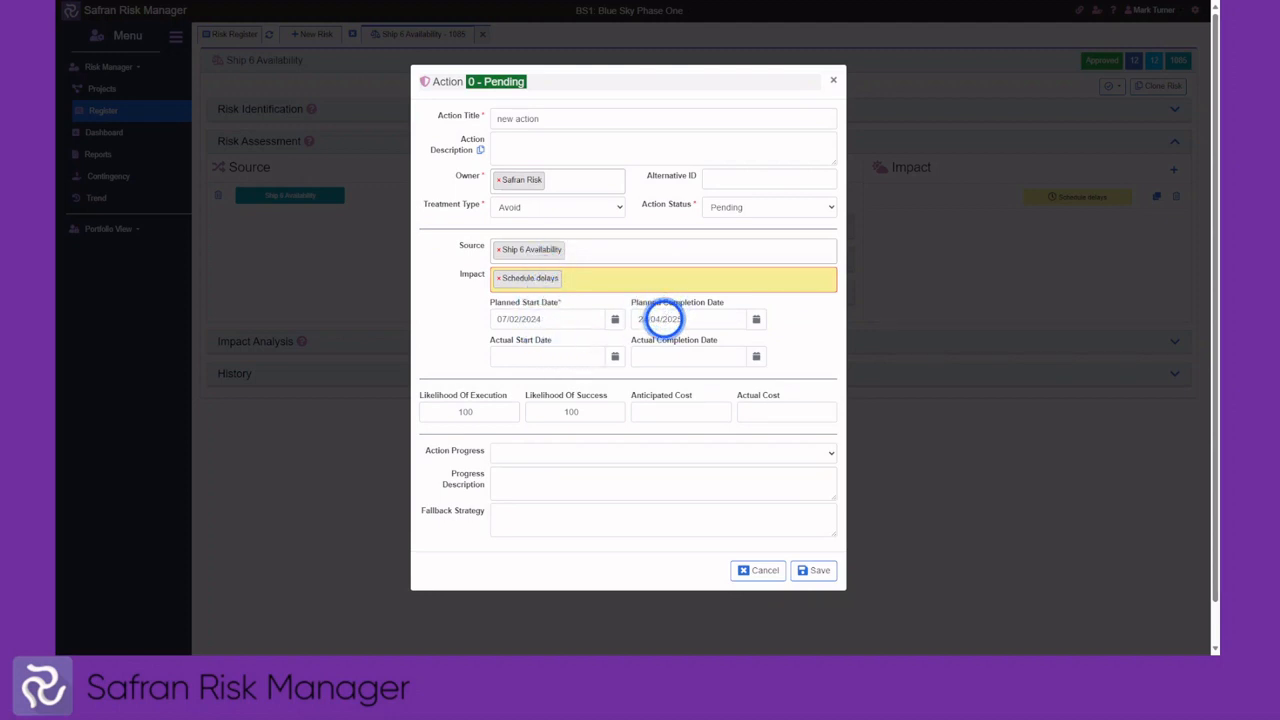
pyautogui.click(668, 413)
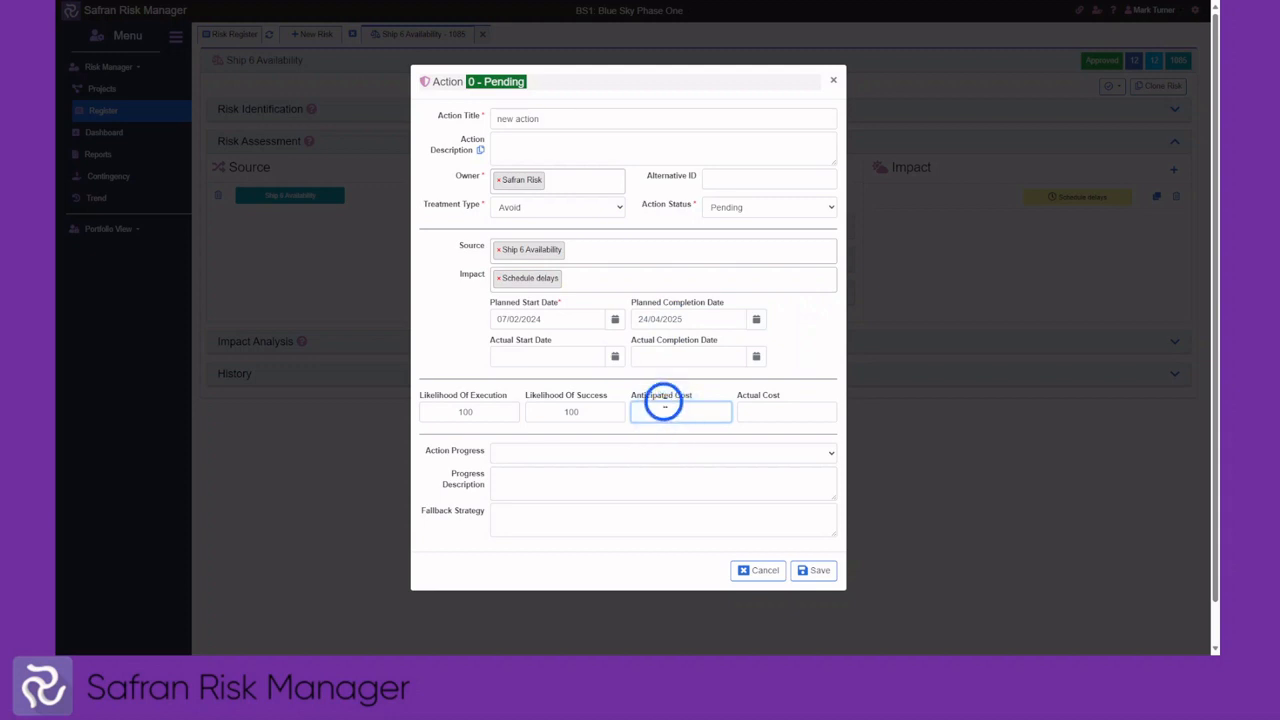
pyautogui.write('1000')
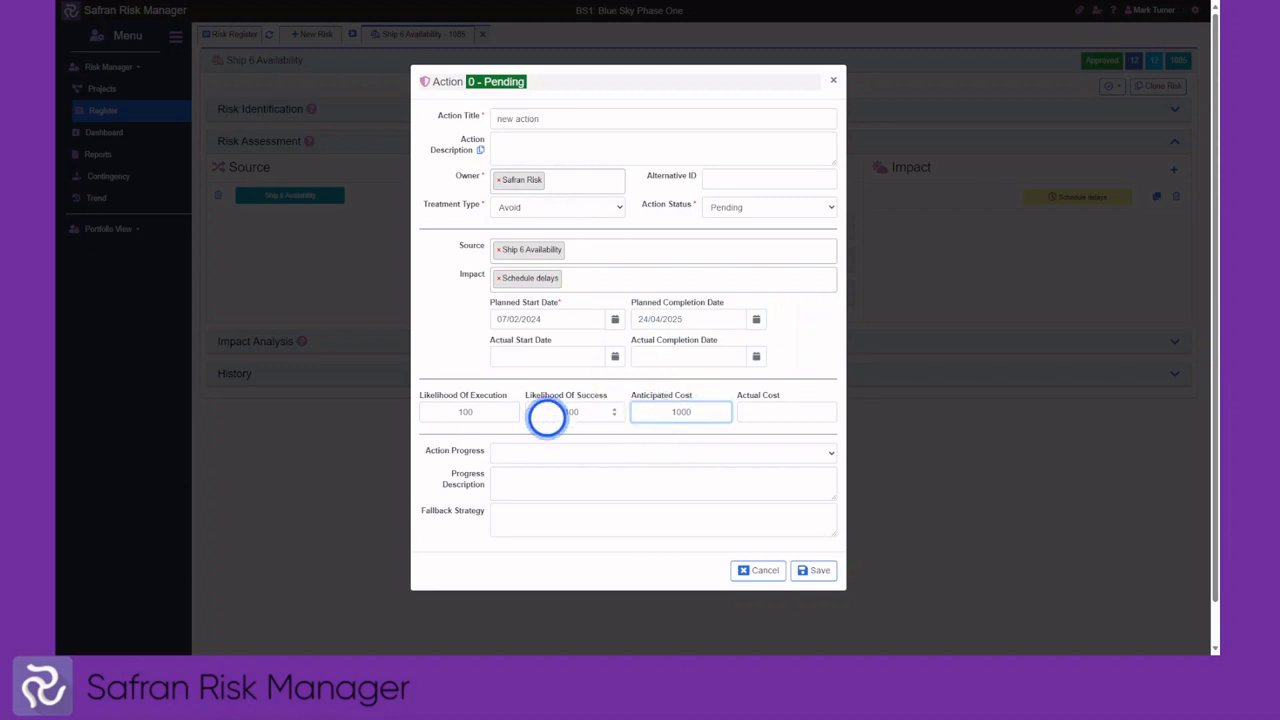
pyautogui.click(808, 570)
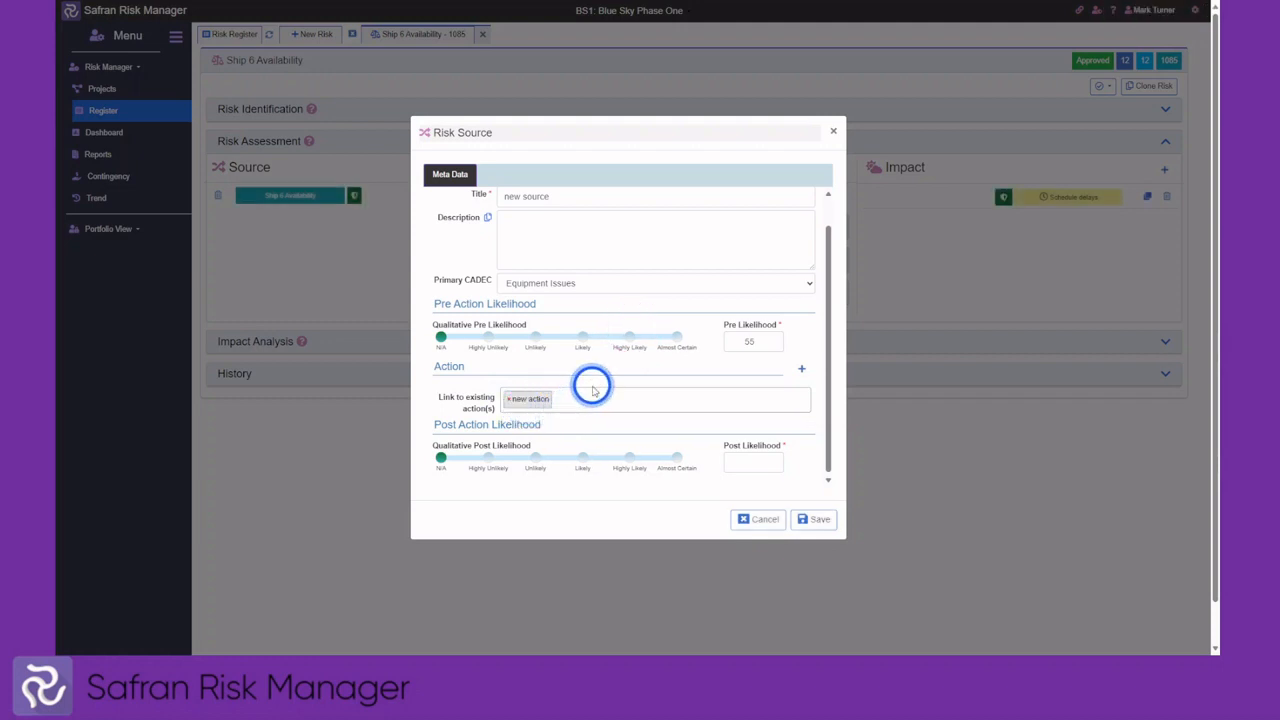
# Set the new source's pre-action likelihood to Likely (30) and post-action to Unlikely (15), then save
pyautogui.click(582, 336)
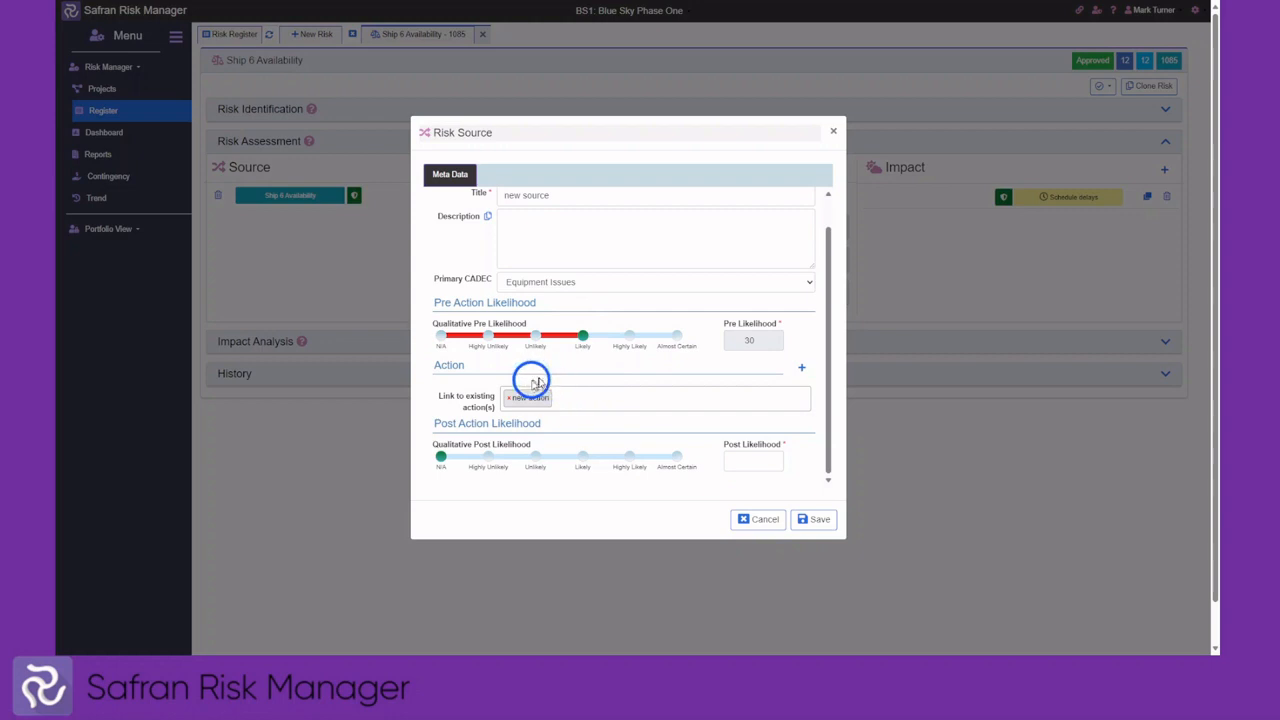
pyautogui.click(536, 456)
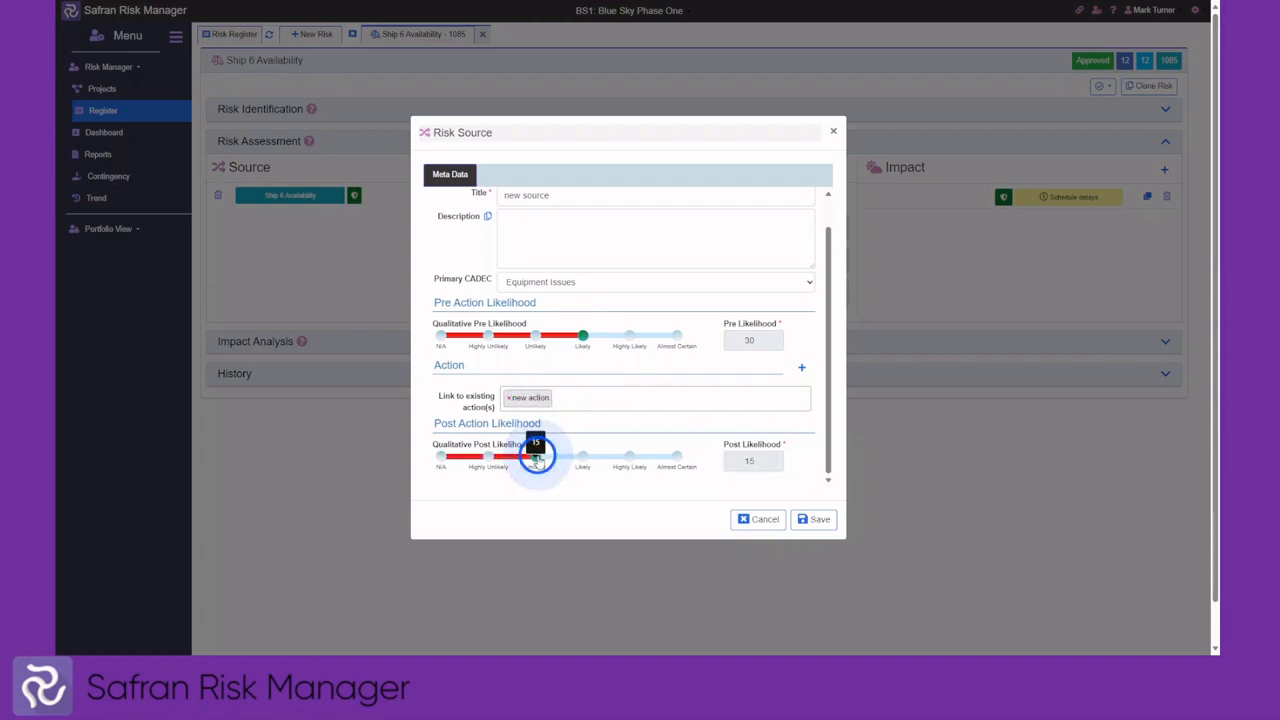
pyautogui.click(812, 520)
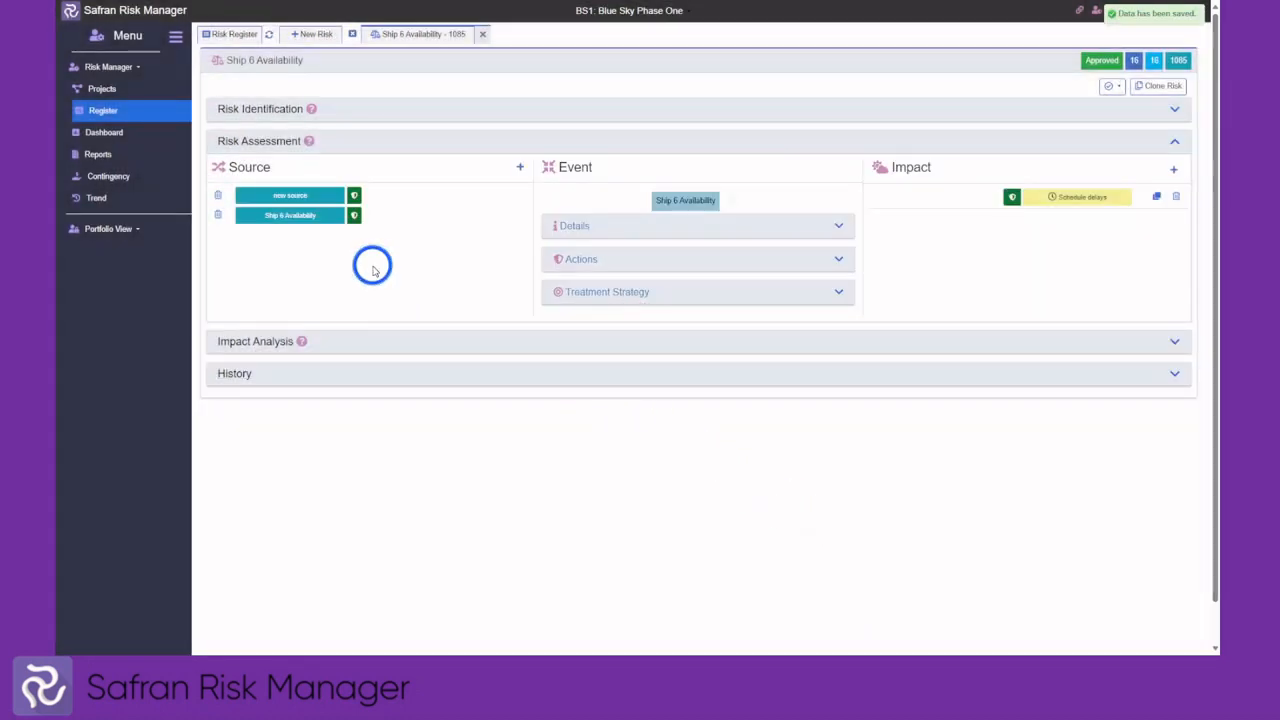
pyautogui.moveTo(291, 201)
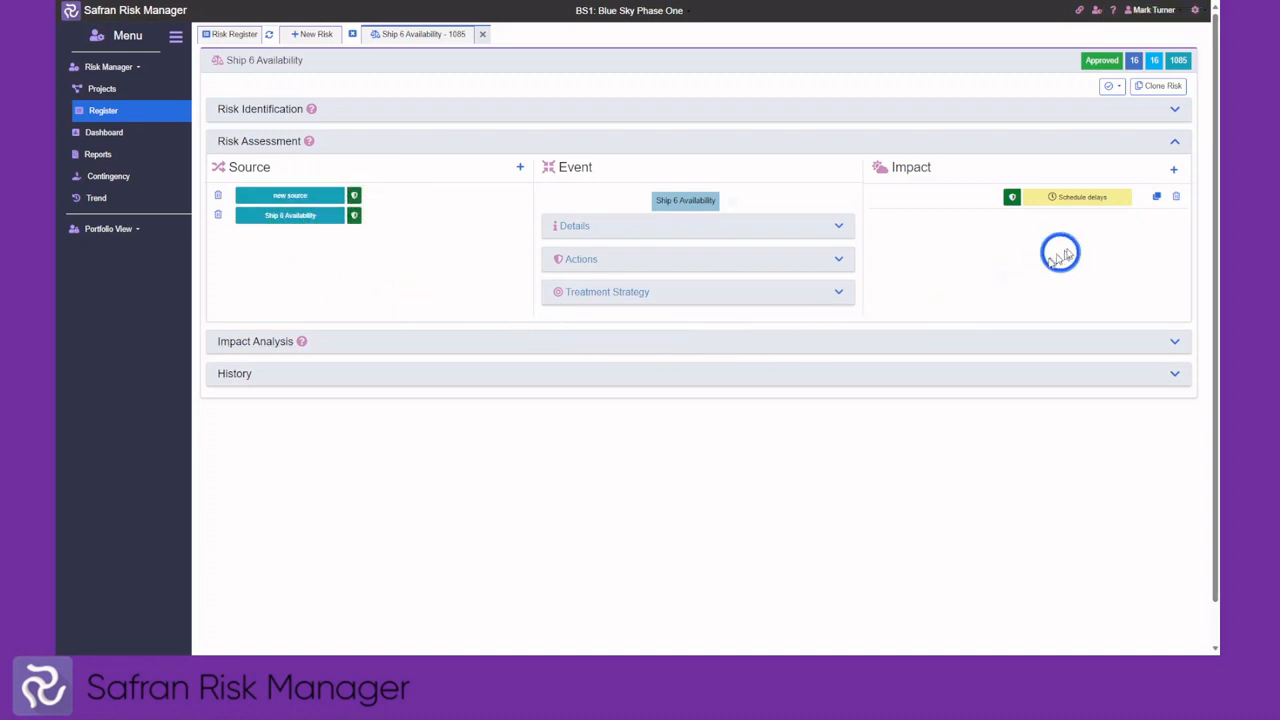
pyautogui.click(1176, 170)
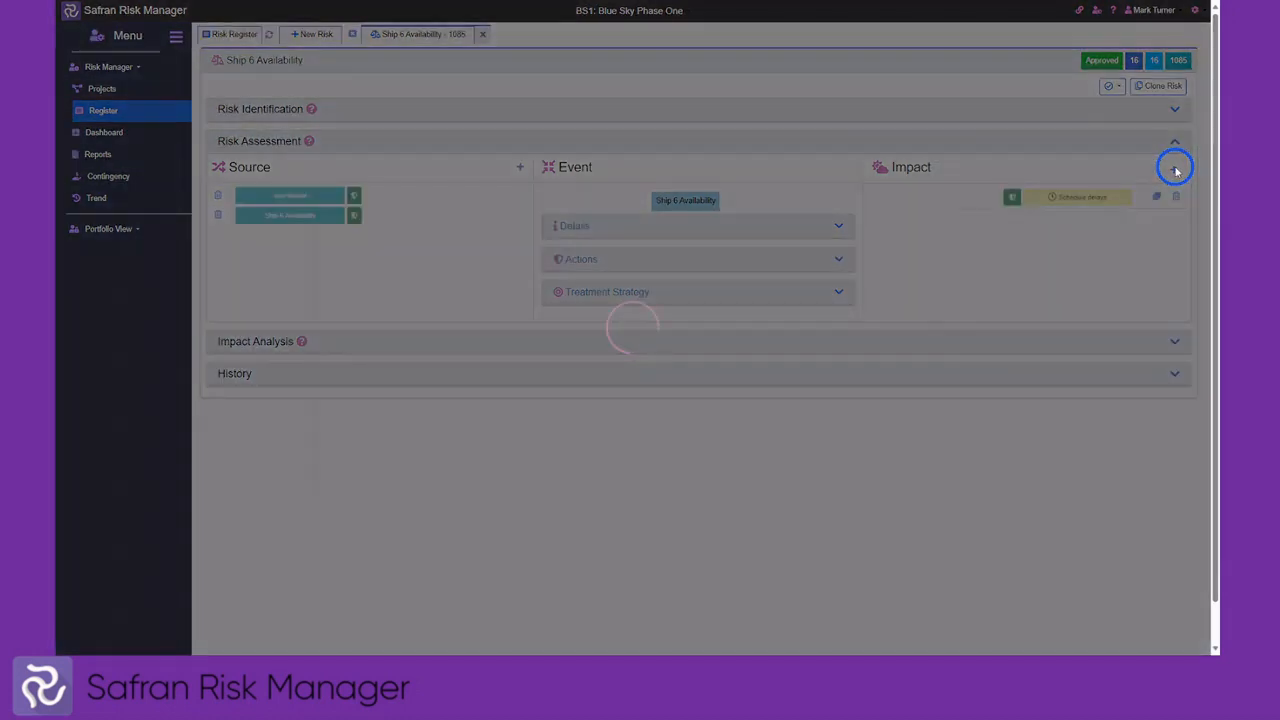
# Draft a Cost impact titled 'new impact' with tag Labour and function impacted Engineering
pyautogui.click(530, 230)
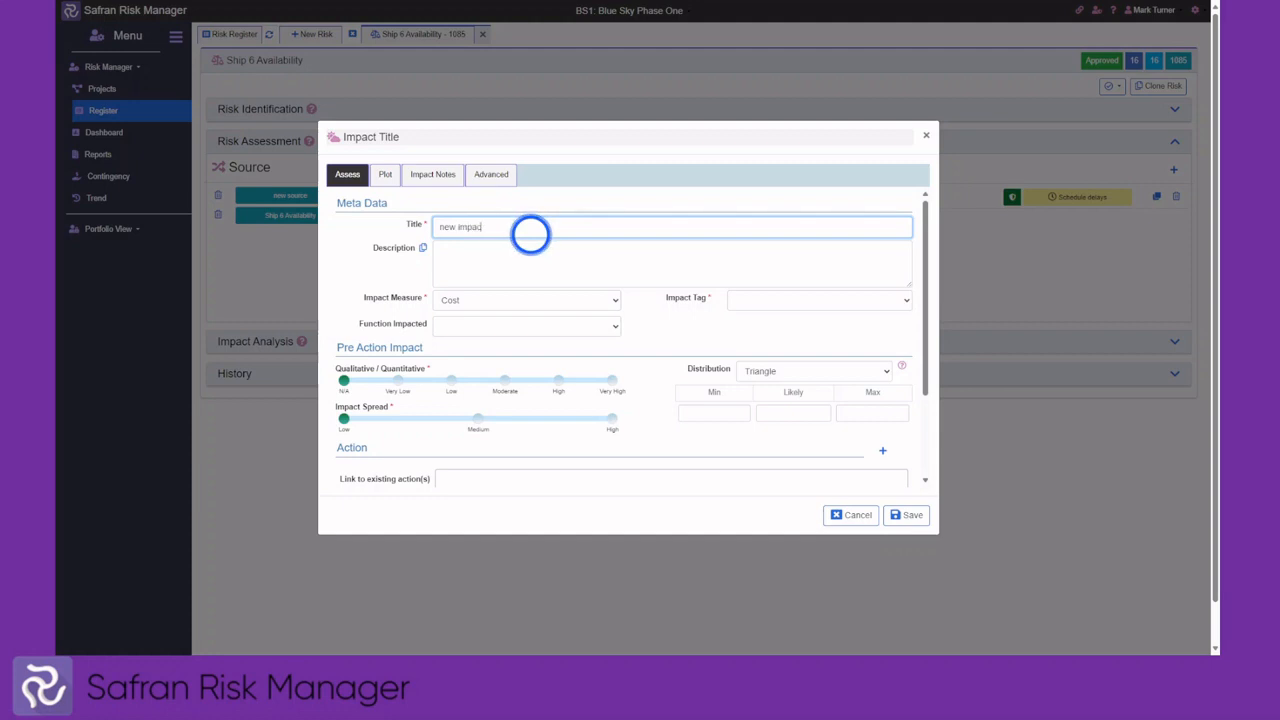
pyautogui.click(503, 300)
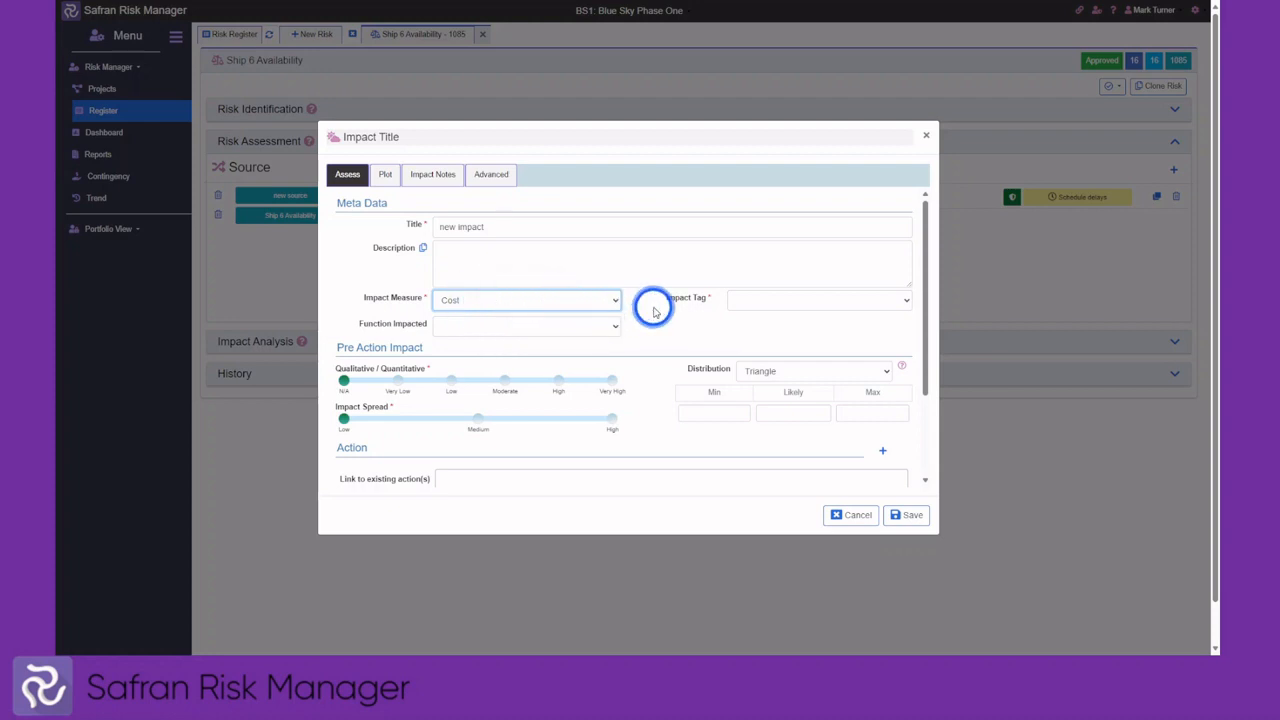
pyautogui.click(760, 305)
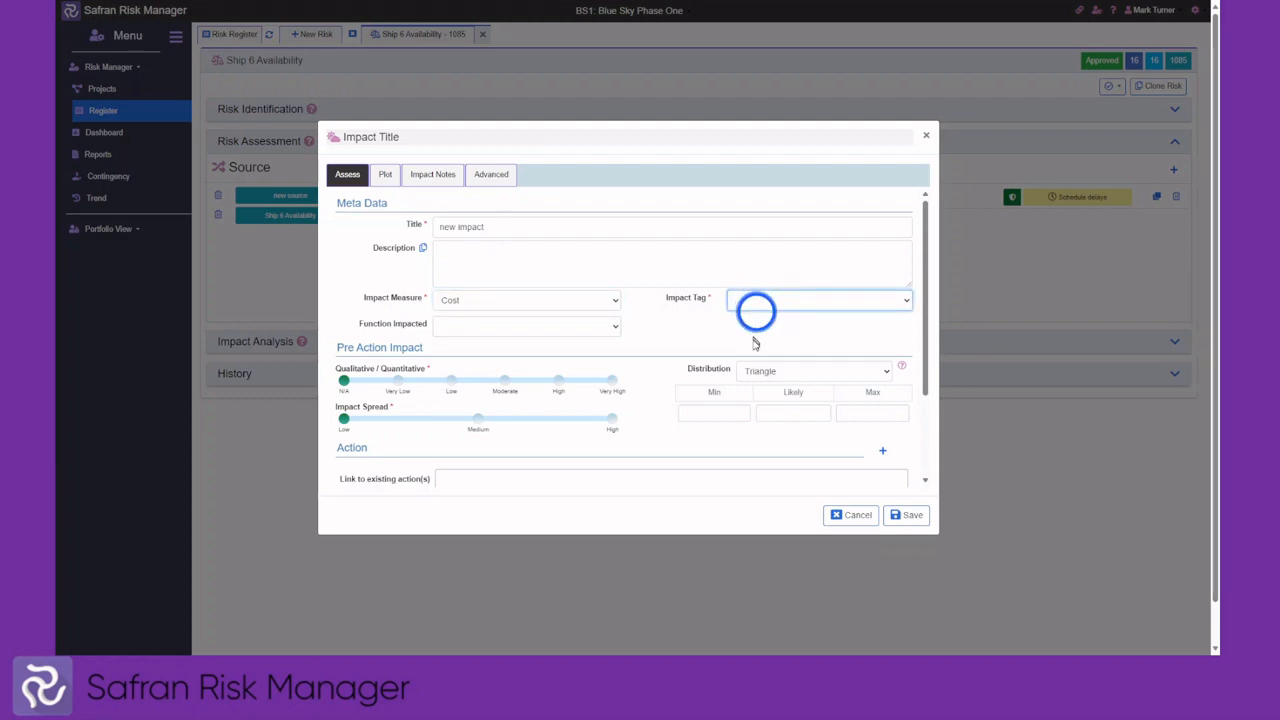
pyautogui.click(758, 347)
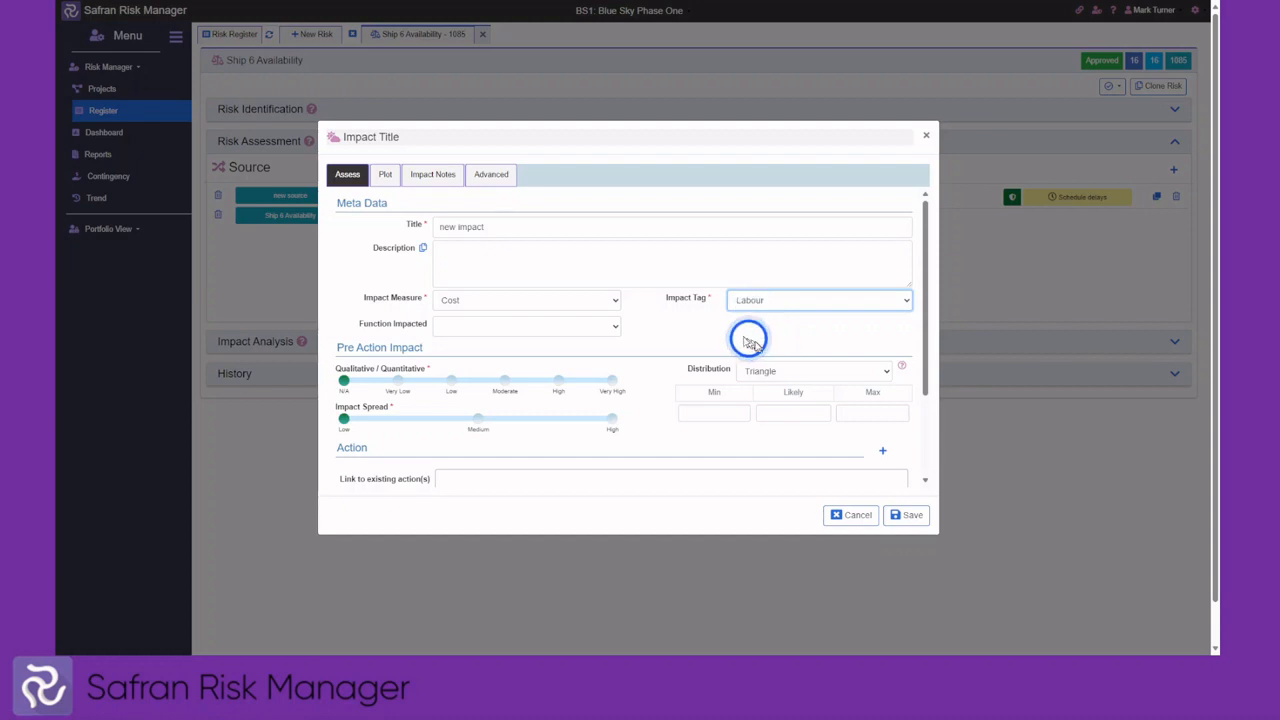
pyautogui.click(580, 334)
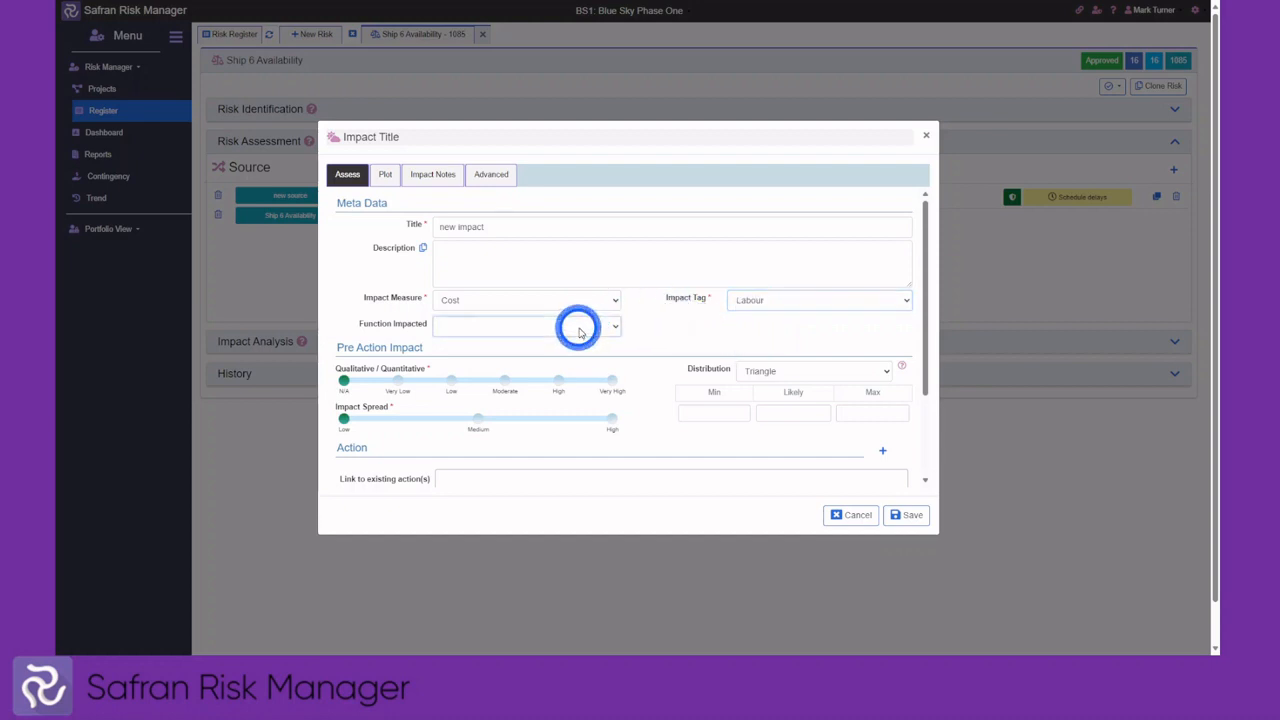
pyautogui.click(481, 369)
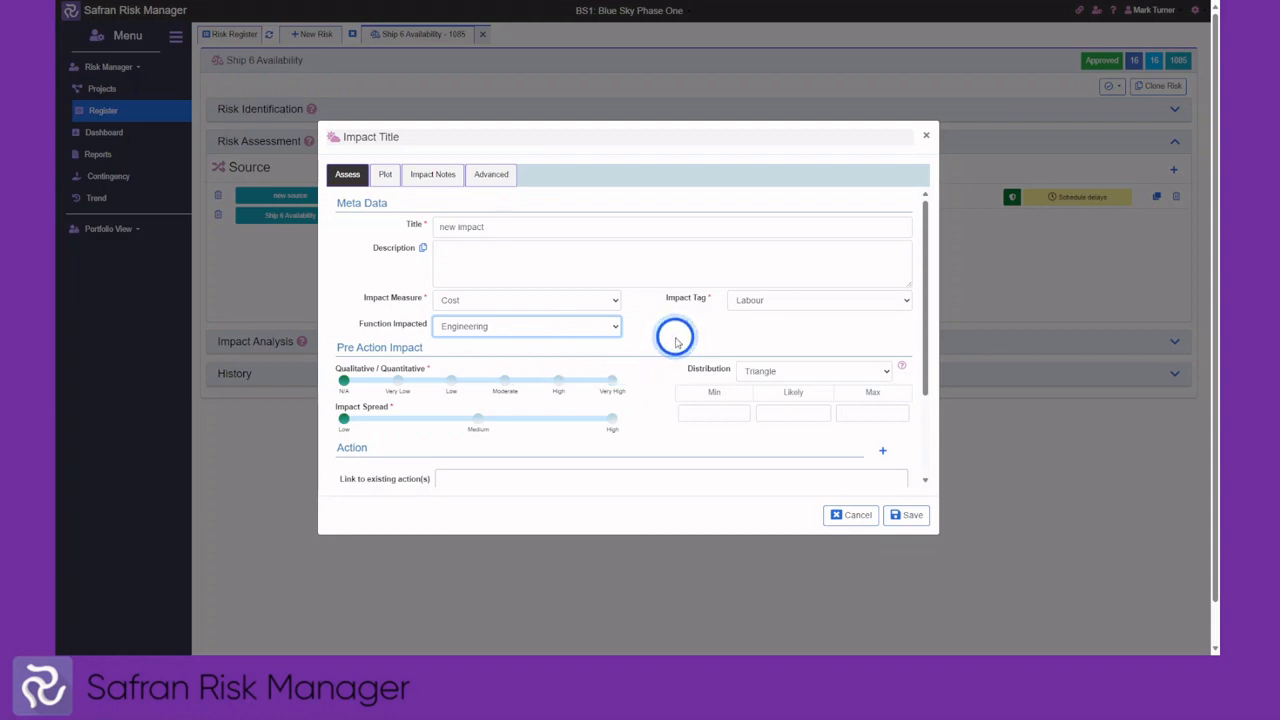
pyautogui.scroll(-1, 676, 336)
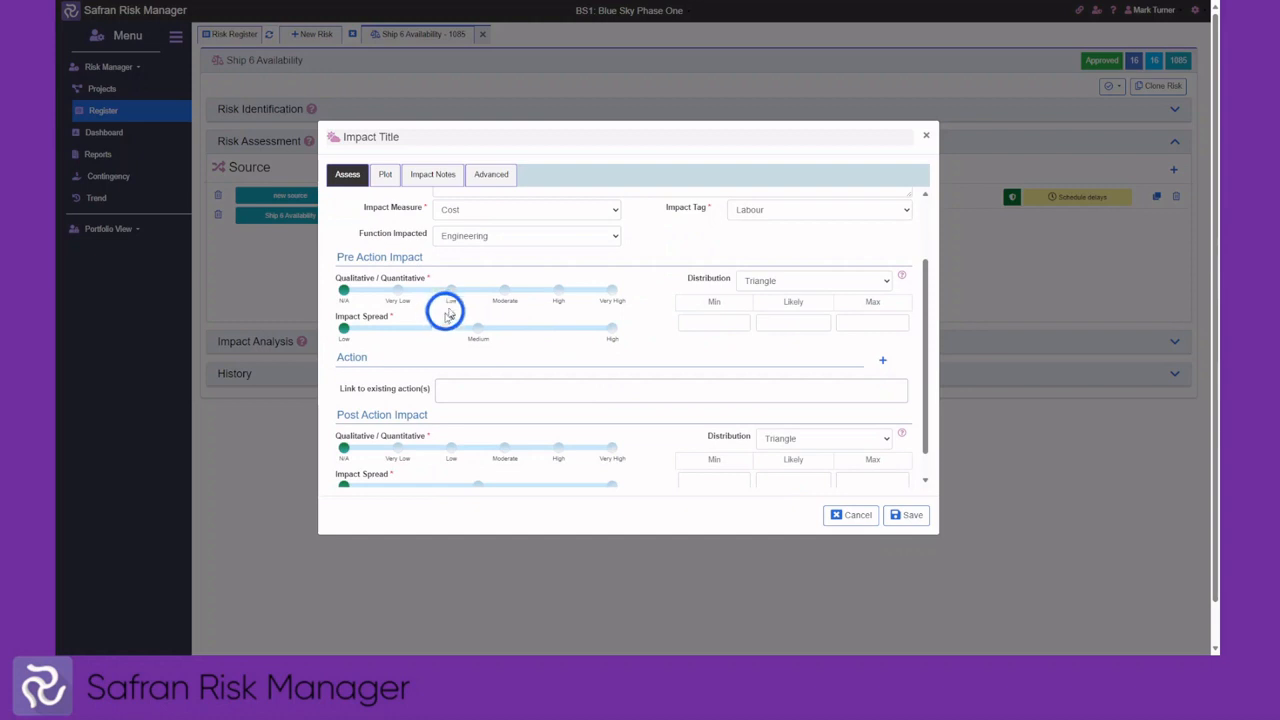
# Rate the new impact's pre-action cost High with Medium spread (90,000 / 100,000 / 110,000)
pyautogui.click(505, 292)
pyautogui.click(558, 292)
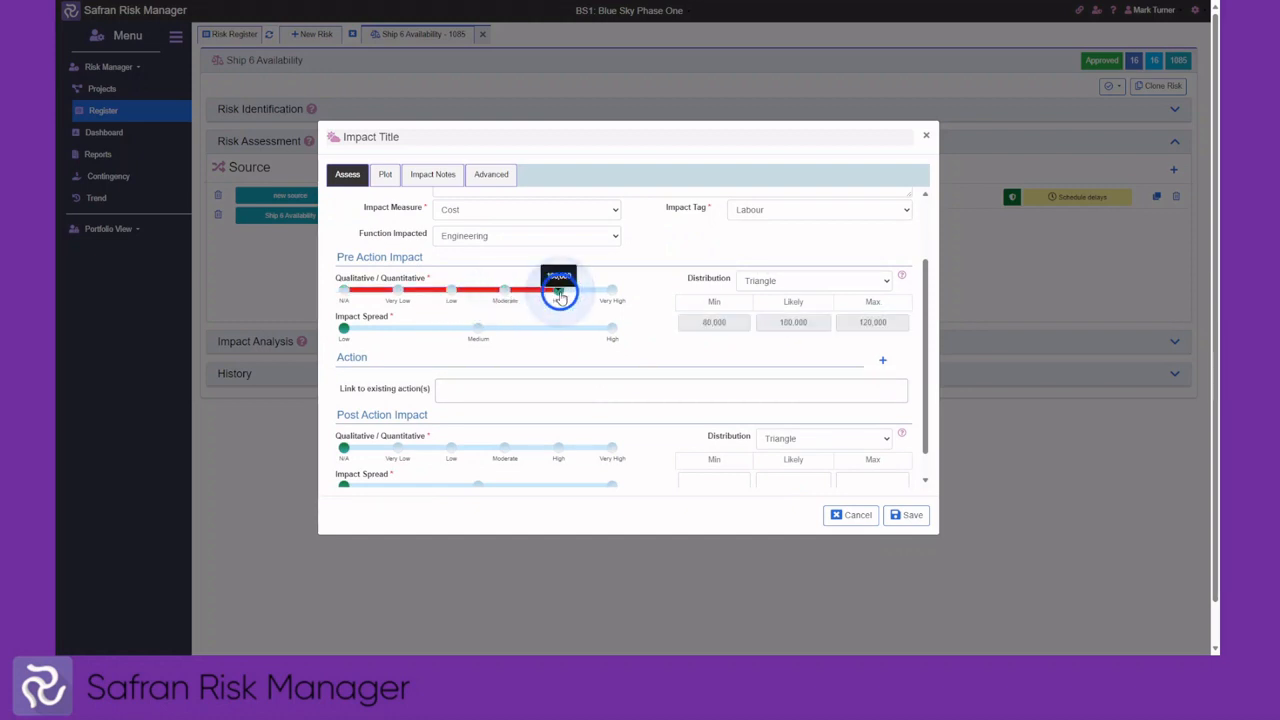
pyautogui.click(478, 330)
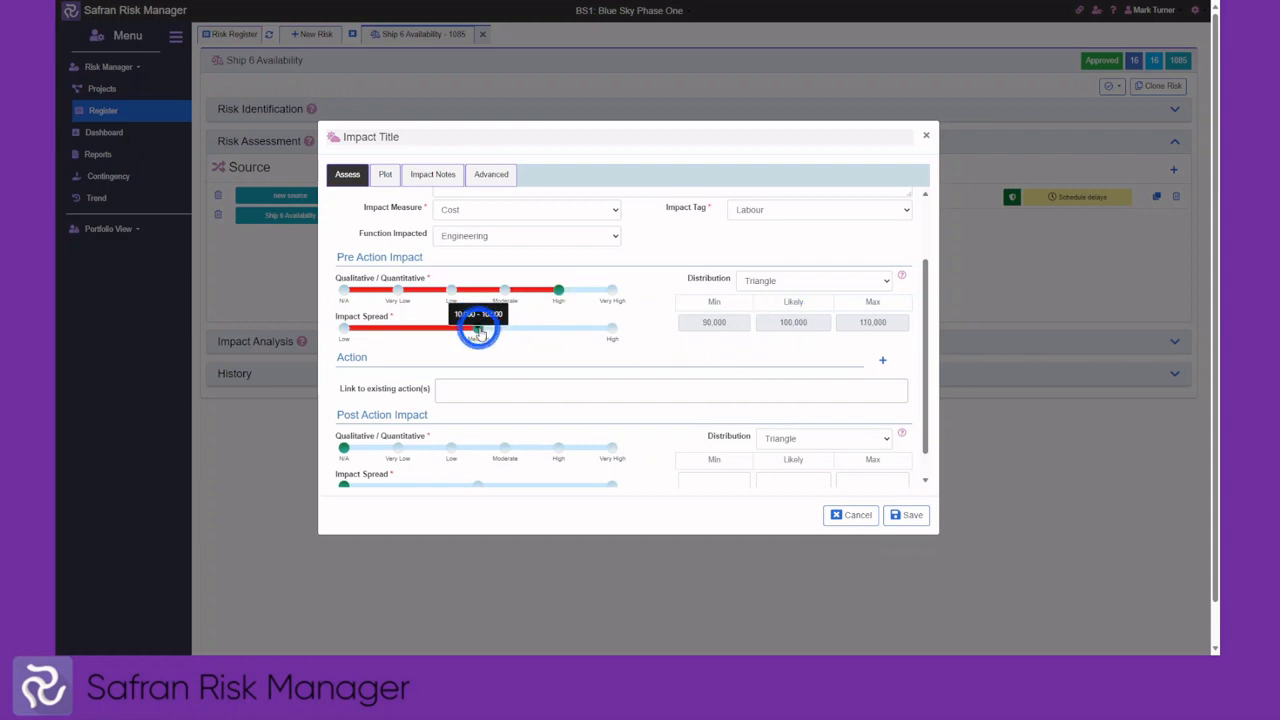
pyautogui.click(612, 330)
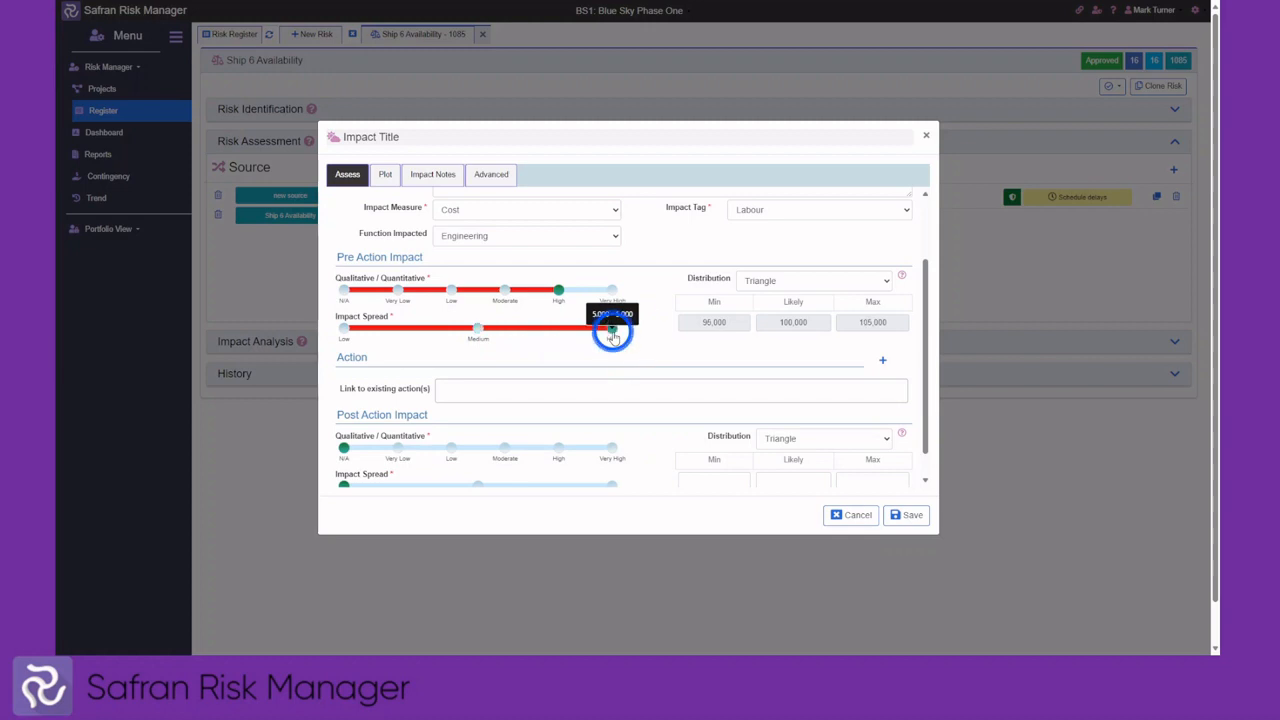
pyautogui.click(475, 330)
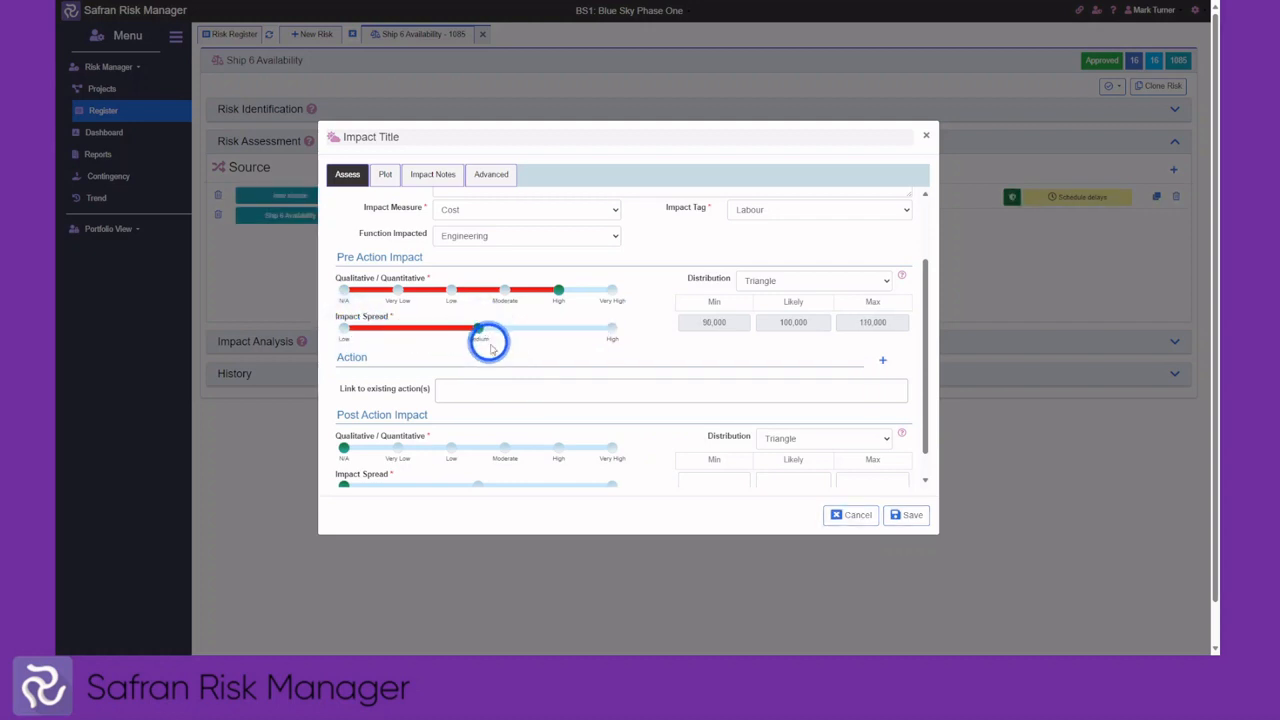
pyautogui.scroll(-1, 625, 354)
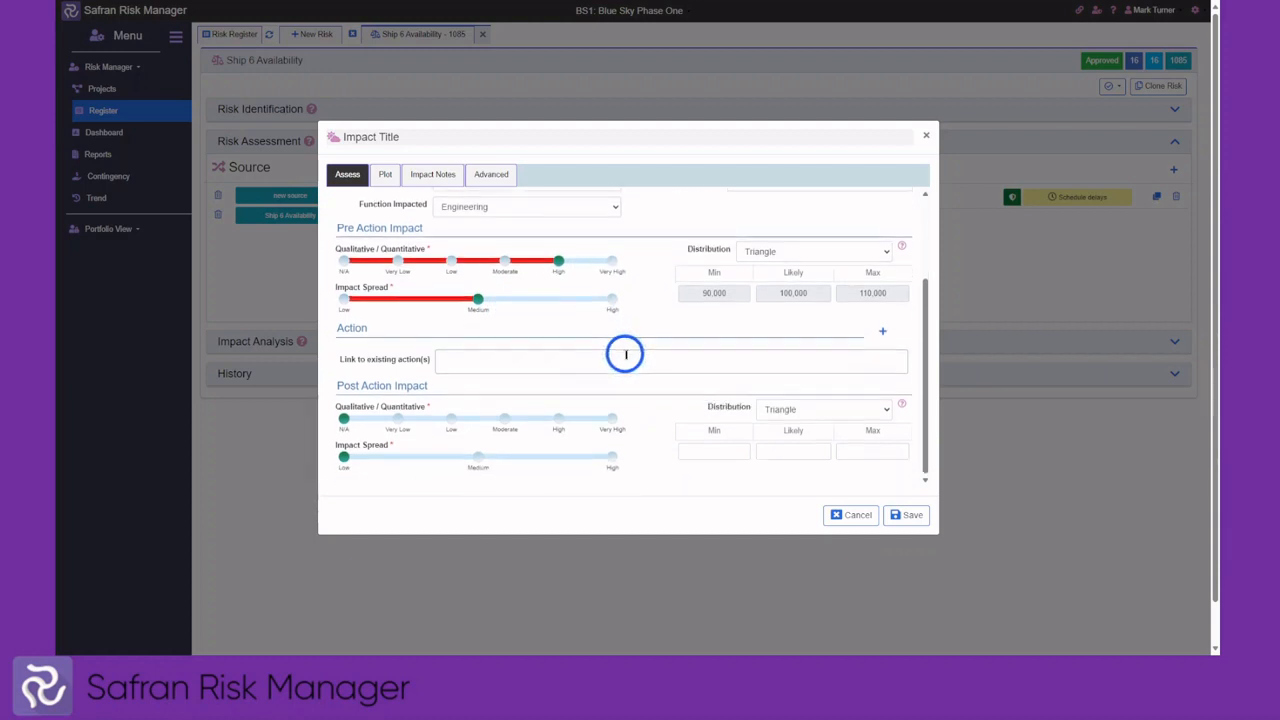
pyautogui.scroll(-1, 625, 354)
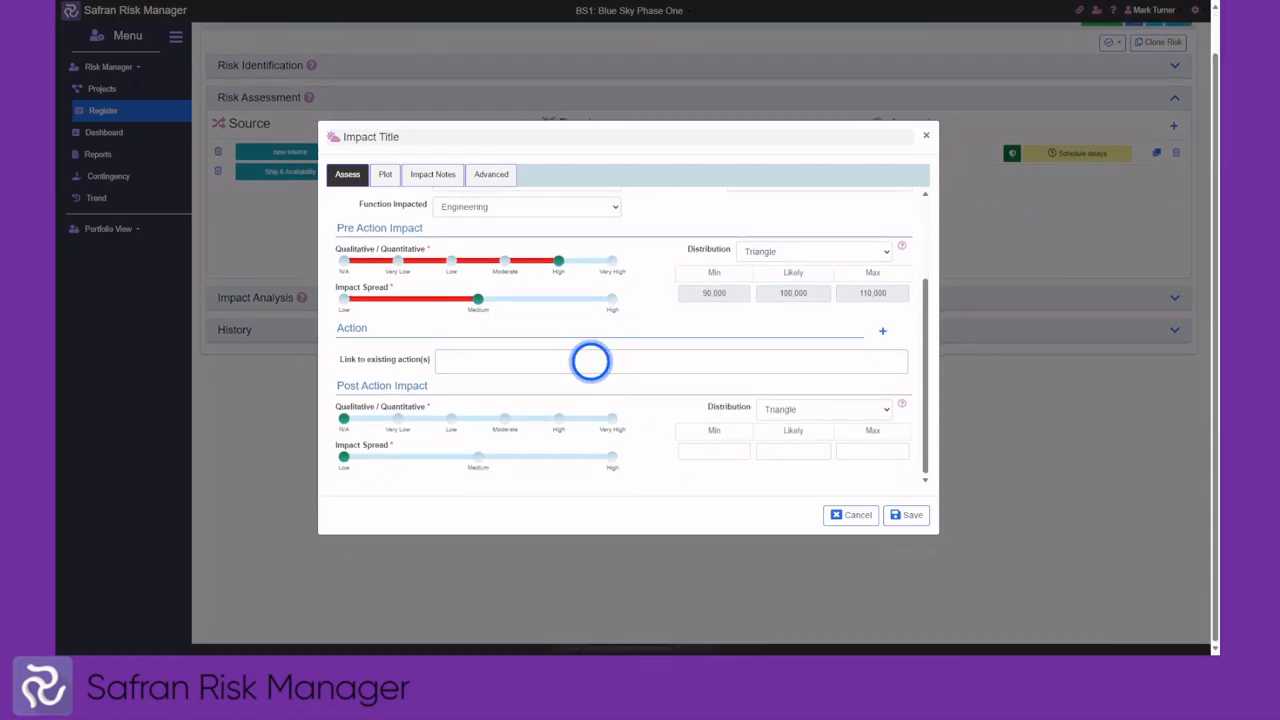
# Link 'new action' to the impact and rate its post-action cost Moderate with Medium spread
pyautogui.click(590, 361)
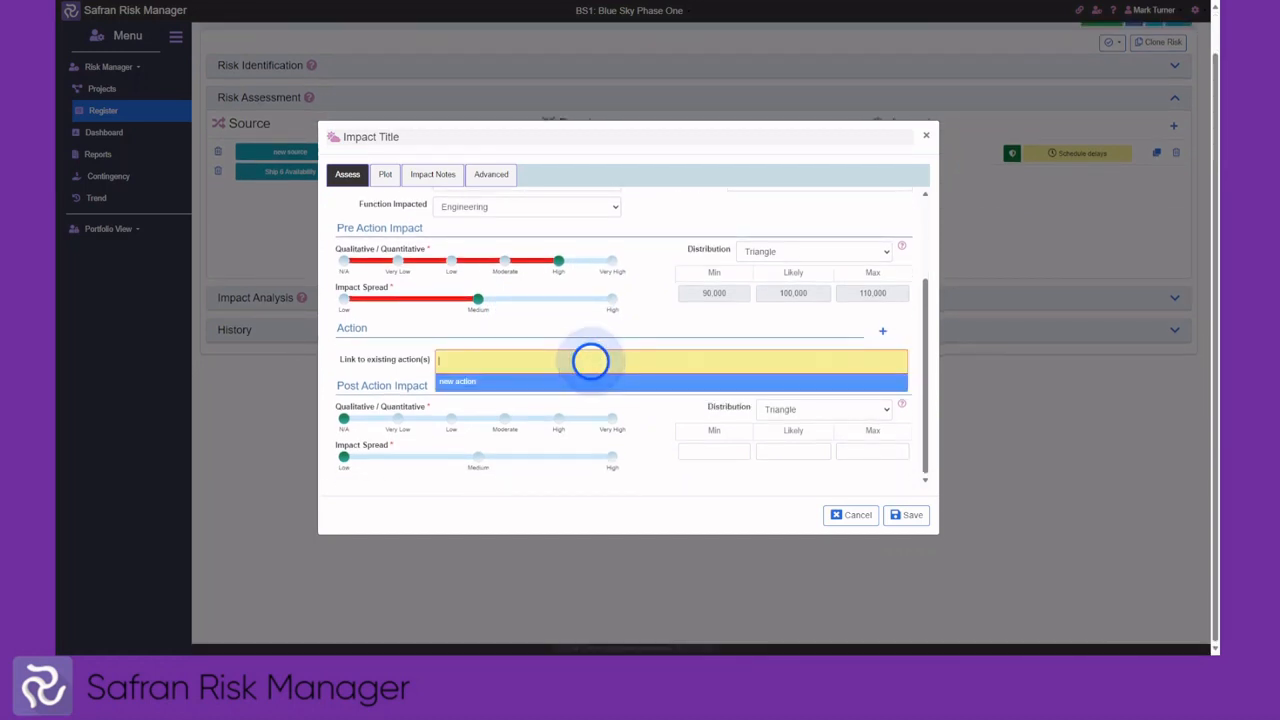
pyautogui.click(463, 385)
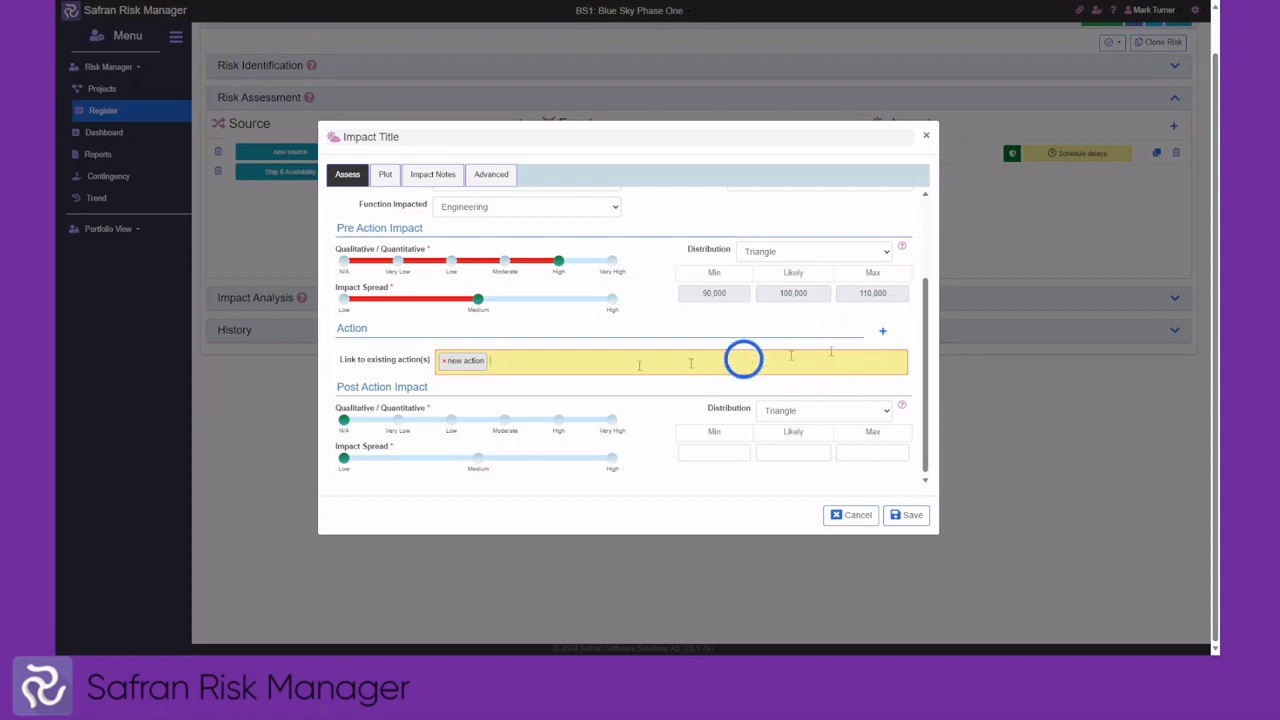
pyautogui.click(504, 419)
pyautogui.click(479, 458)
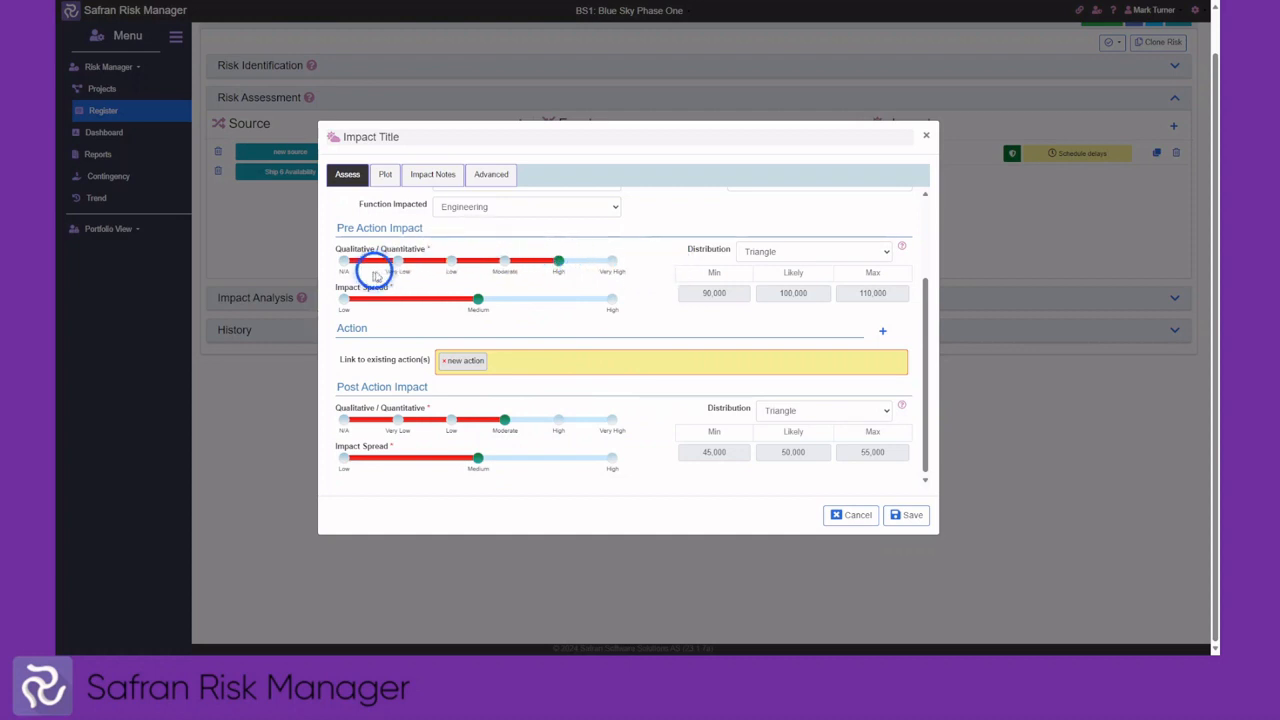
# Re-rate the pre-action cost Moderate with Low spread (40,000 / 50,000 / 60,000) and view the Pre/Post plot
pyautogui.click(344, 262)
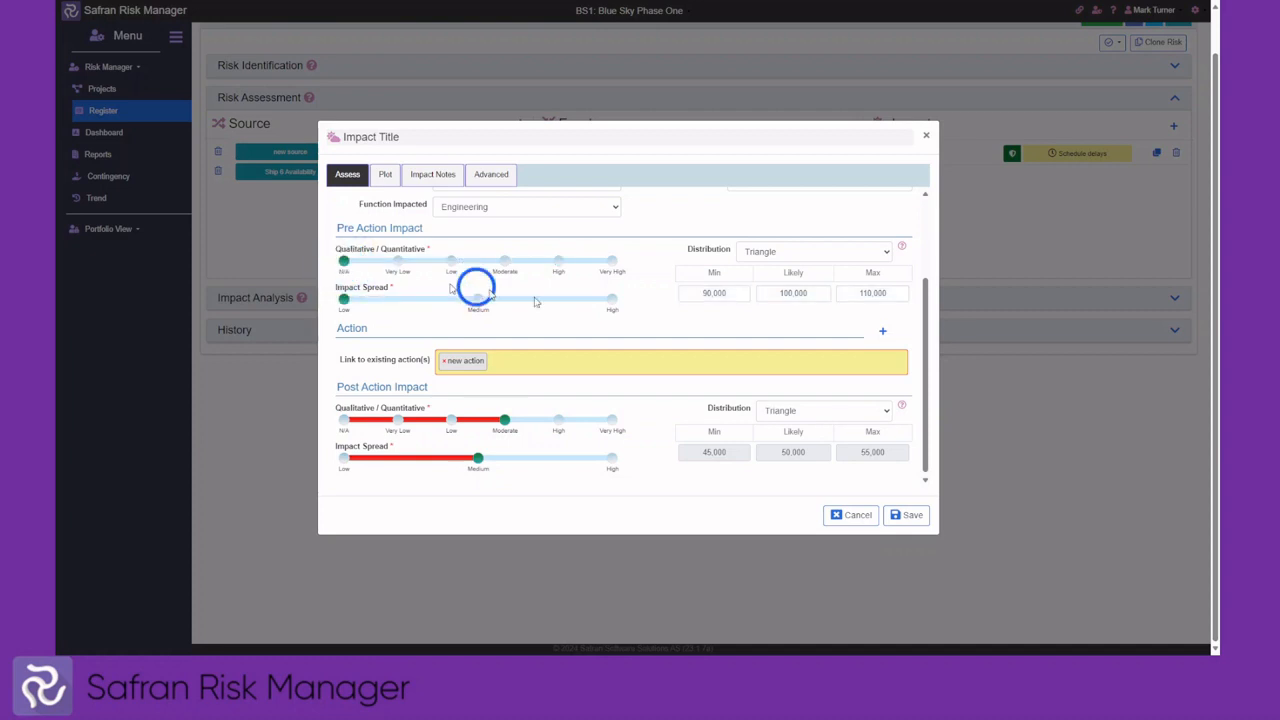
pyautogui.click(751, 254)
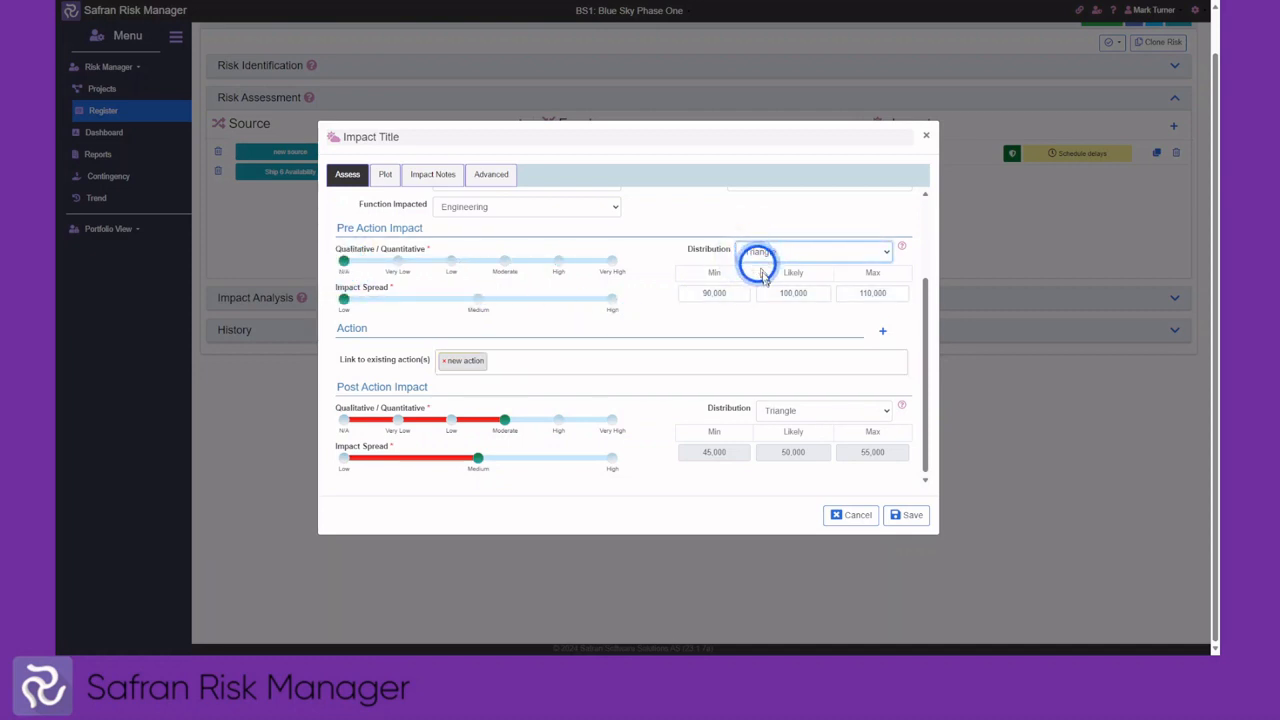
pyautogui.click(691, 292)
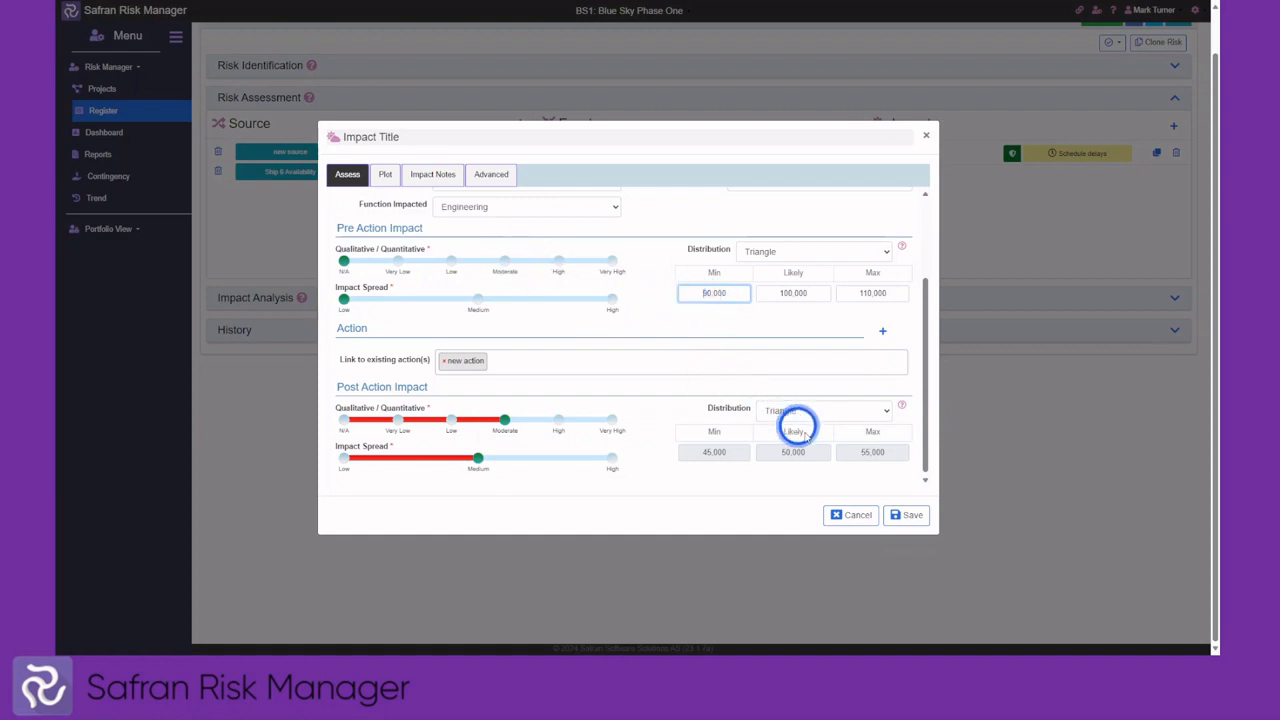
pyautogui.click(504, 261)
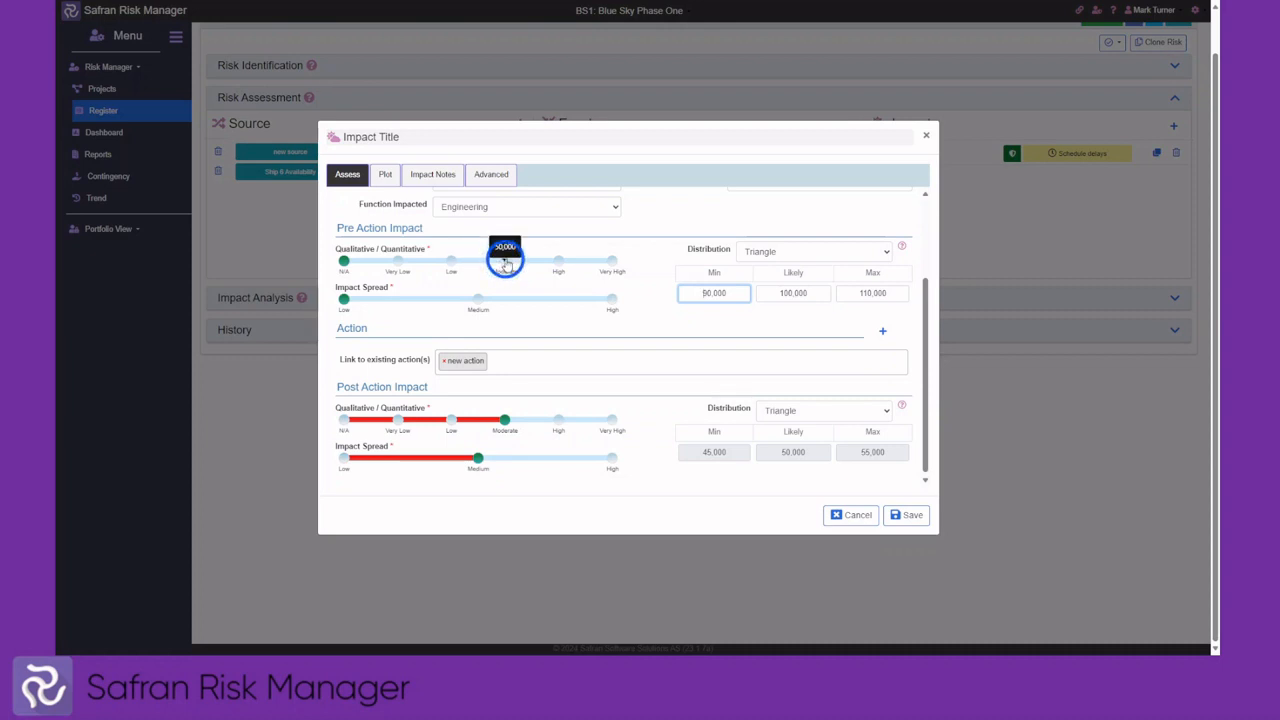
pyautogui.click(478, 298)
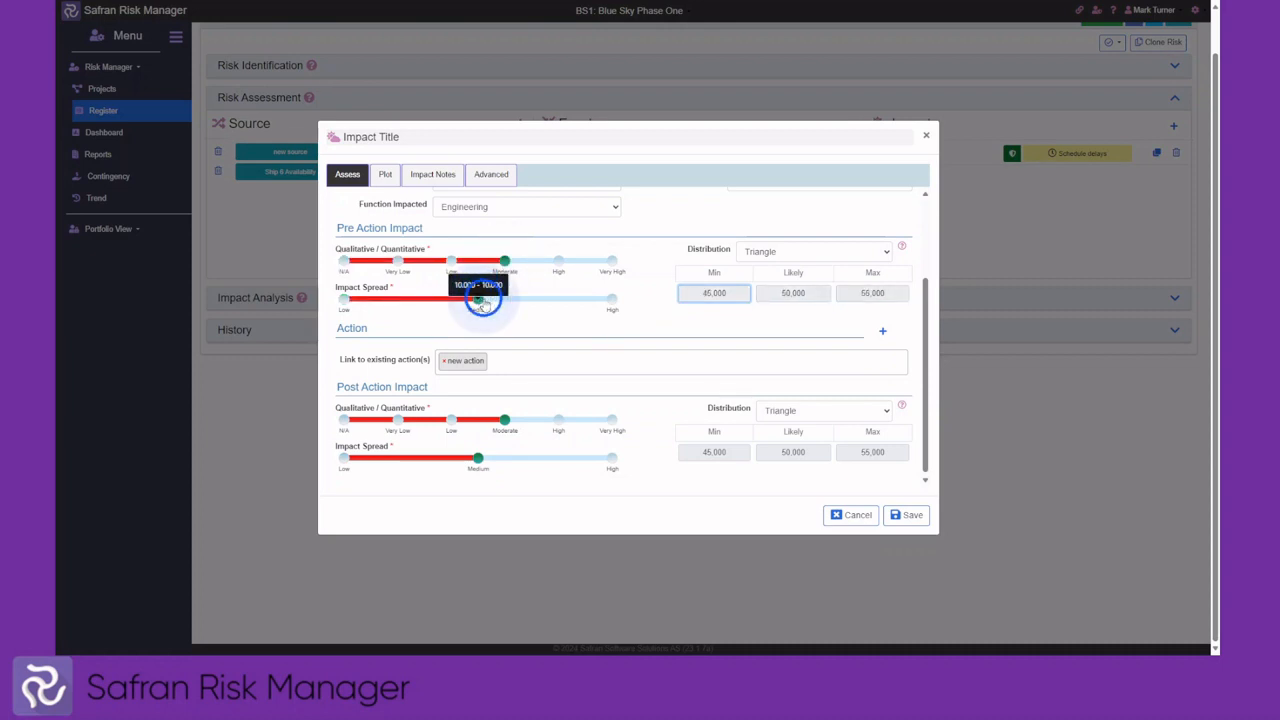
pyautogui.click(340, 297)
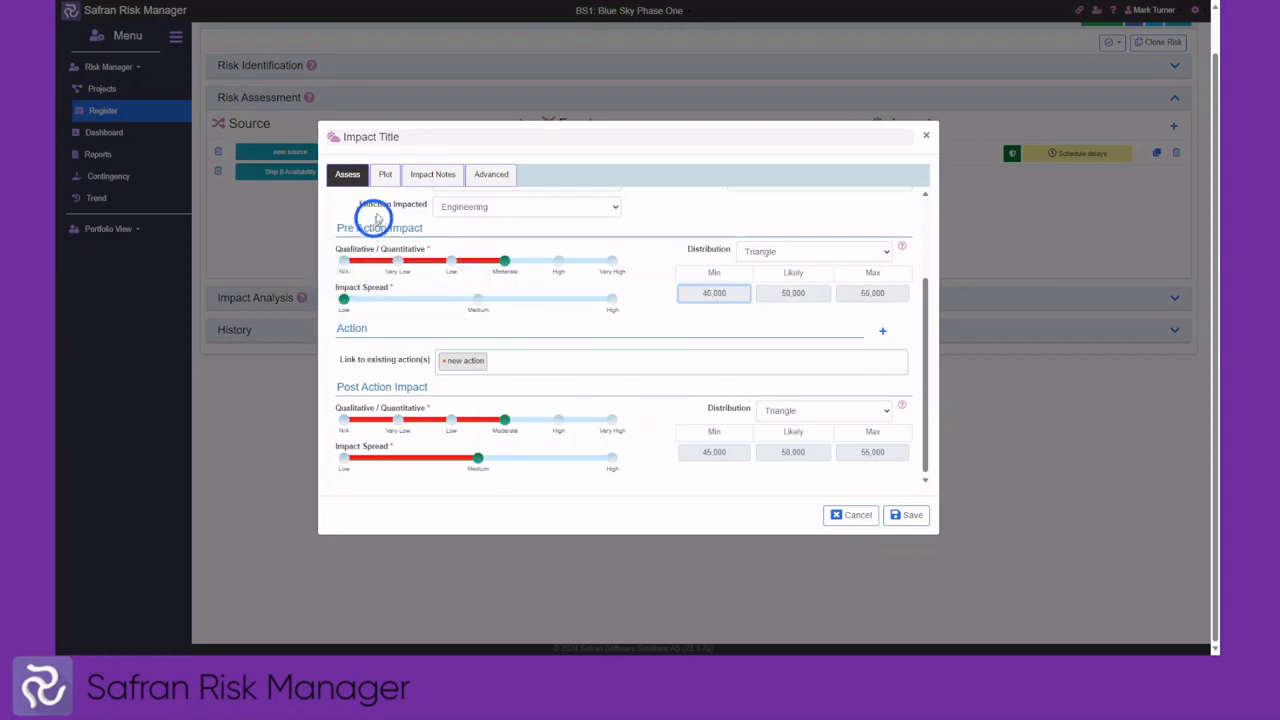
pyautogui.click(385, 177)
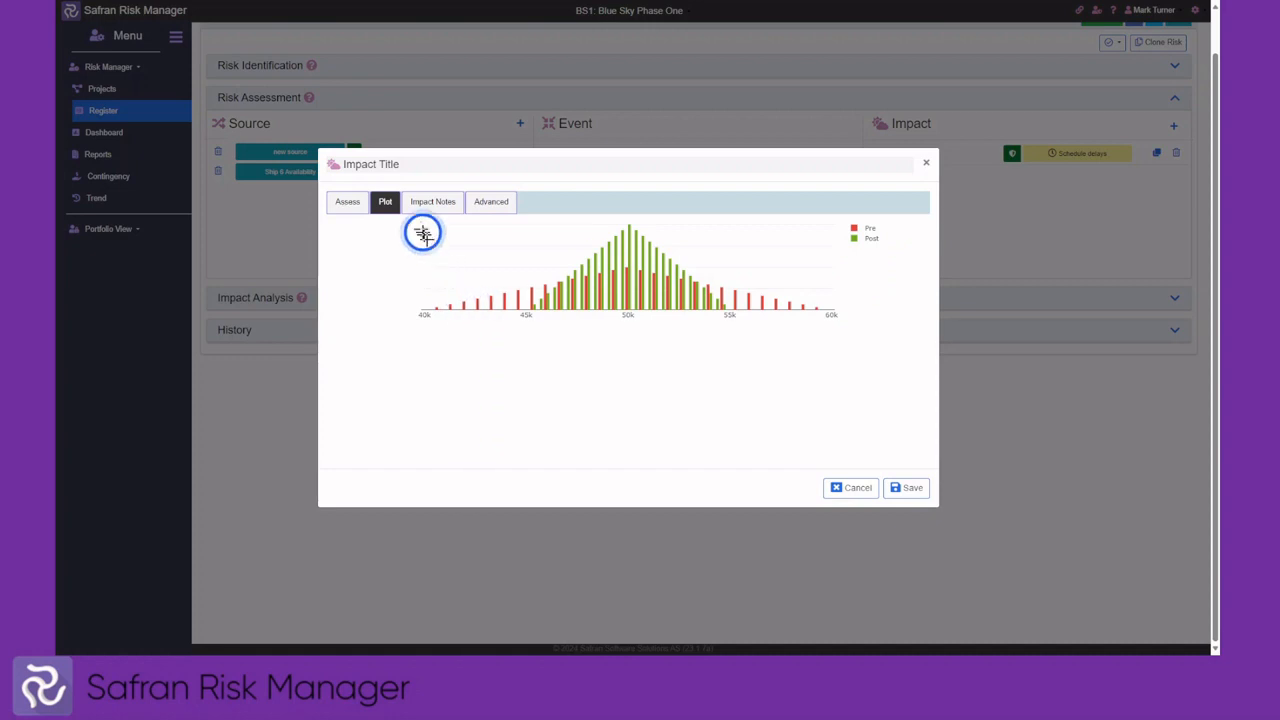
# Review the impact notes, close the dialog, and check the event's Details, Actions and Treatment Strategy sections
pyautogui.click(432, 203)
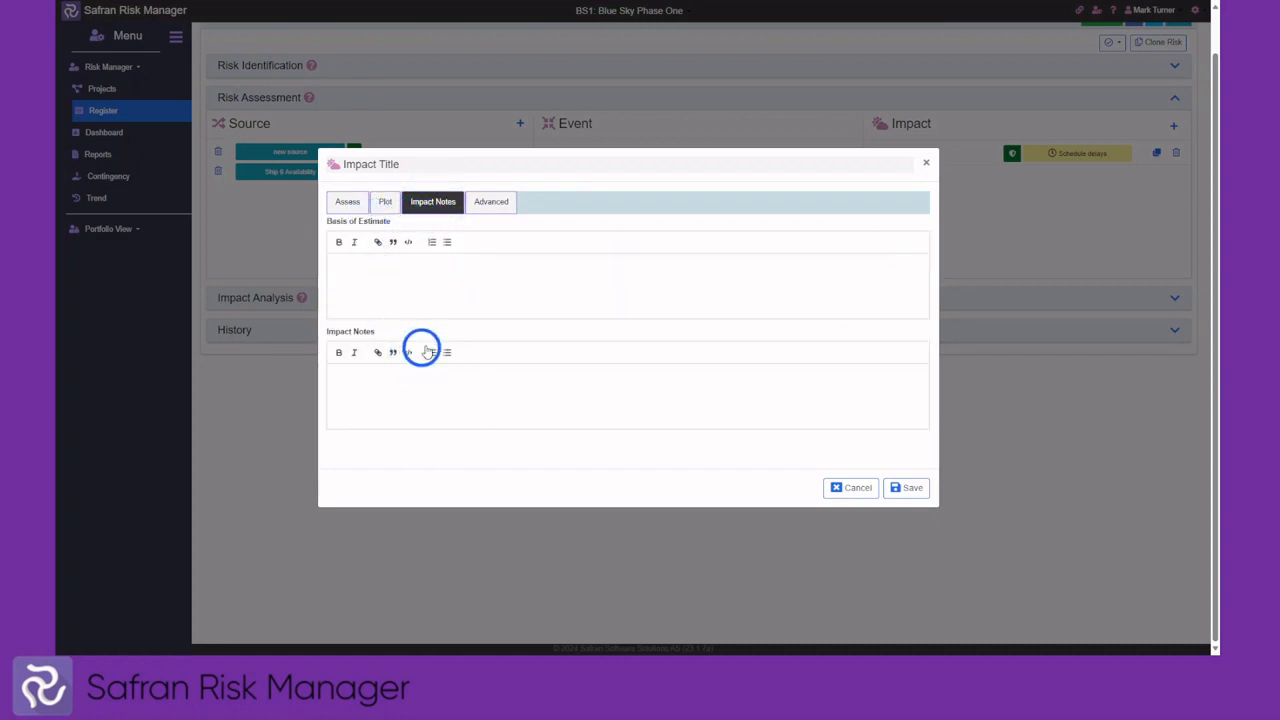
pyautogui.click(853, 488)
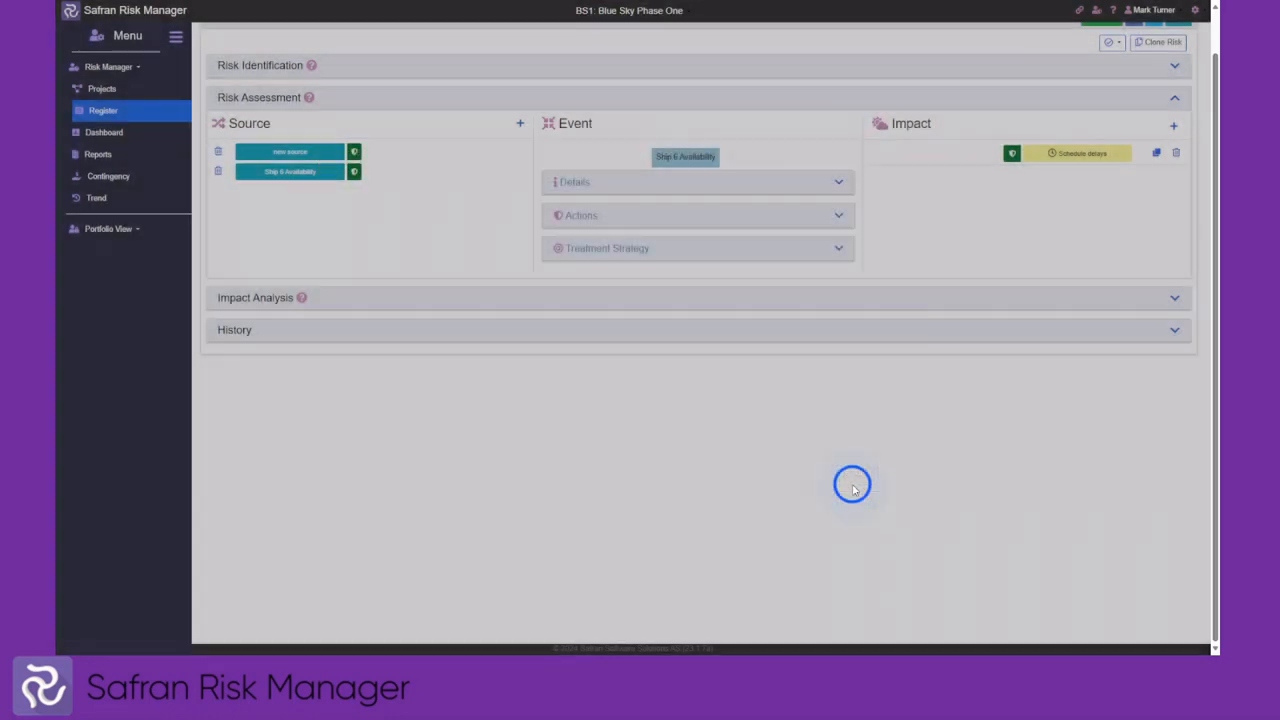
pyautogui.click(612, 185)
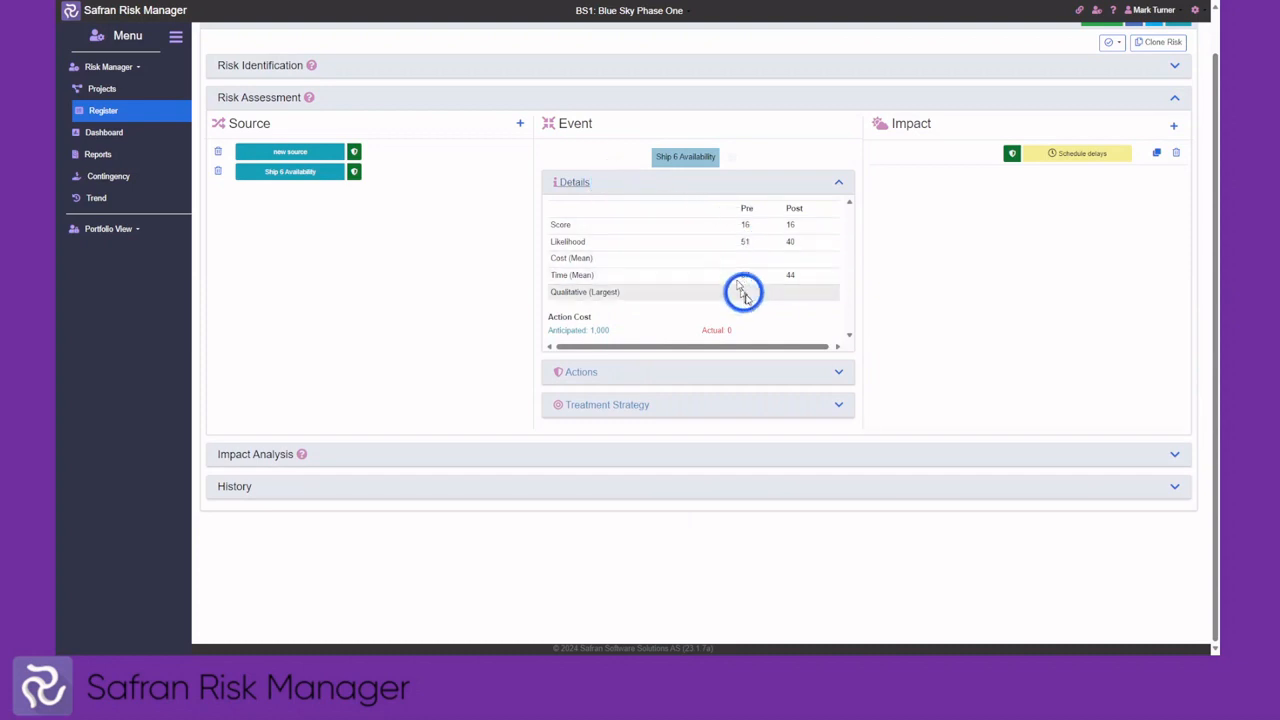
pyautogui.click(674, 182)
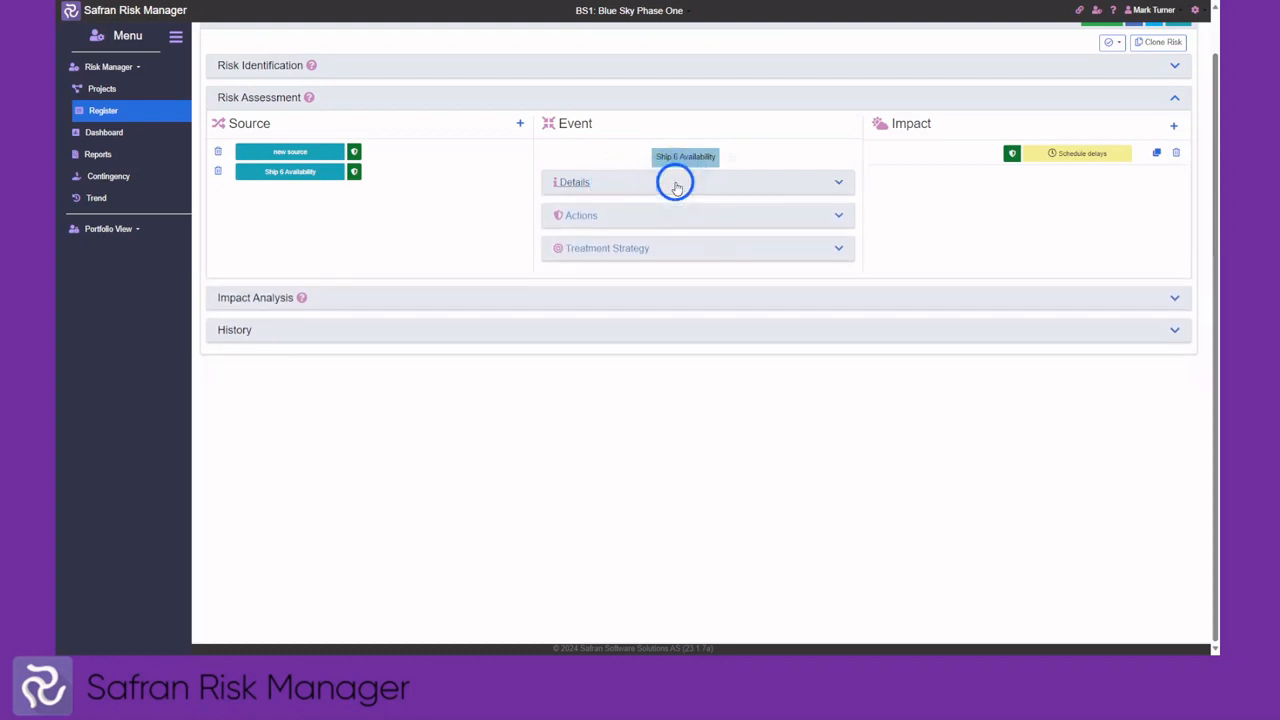
pyautogui.click(667, 217)
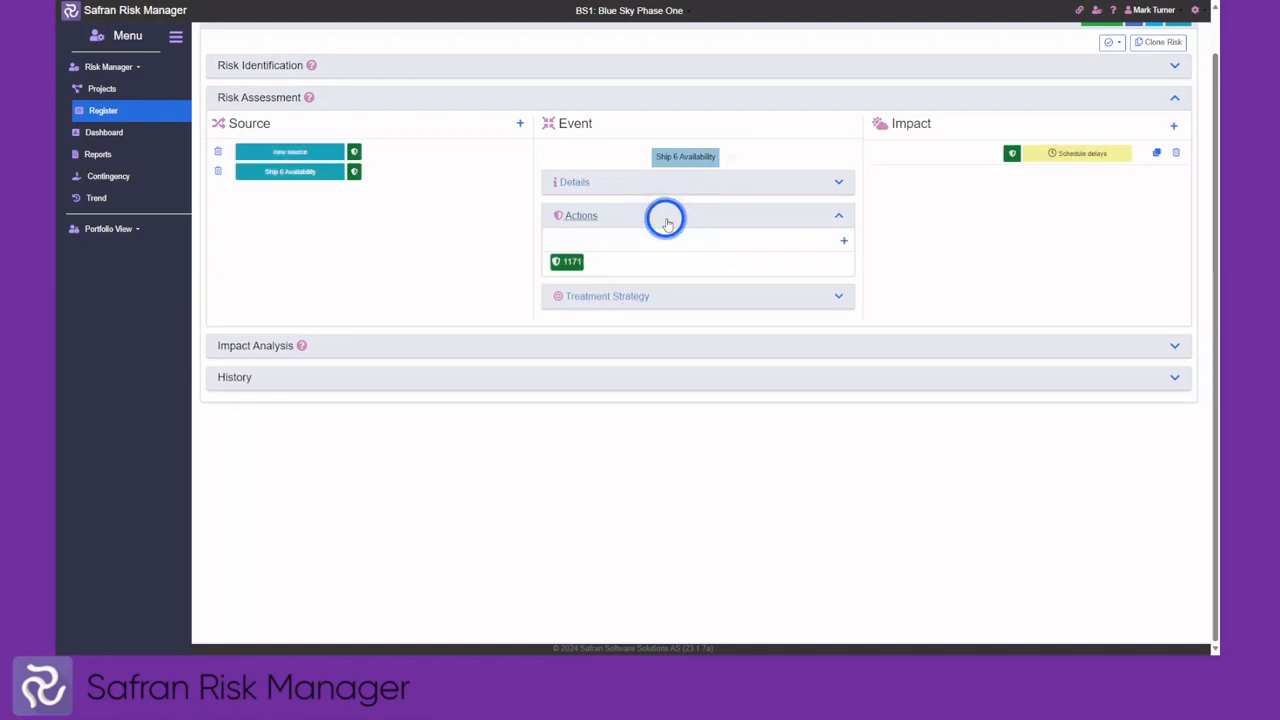
pyautogui.moveTo(569, 263)
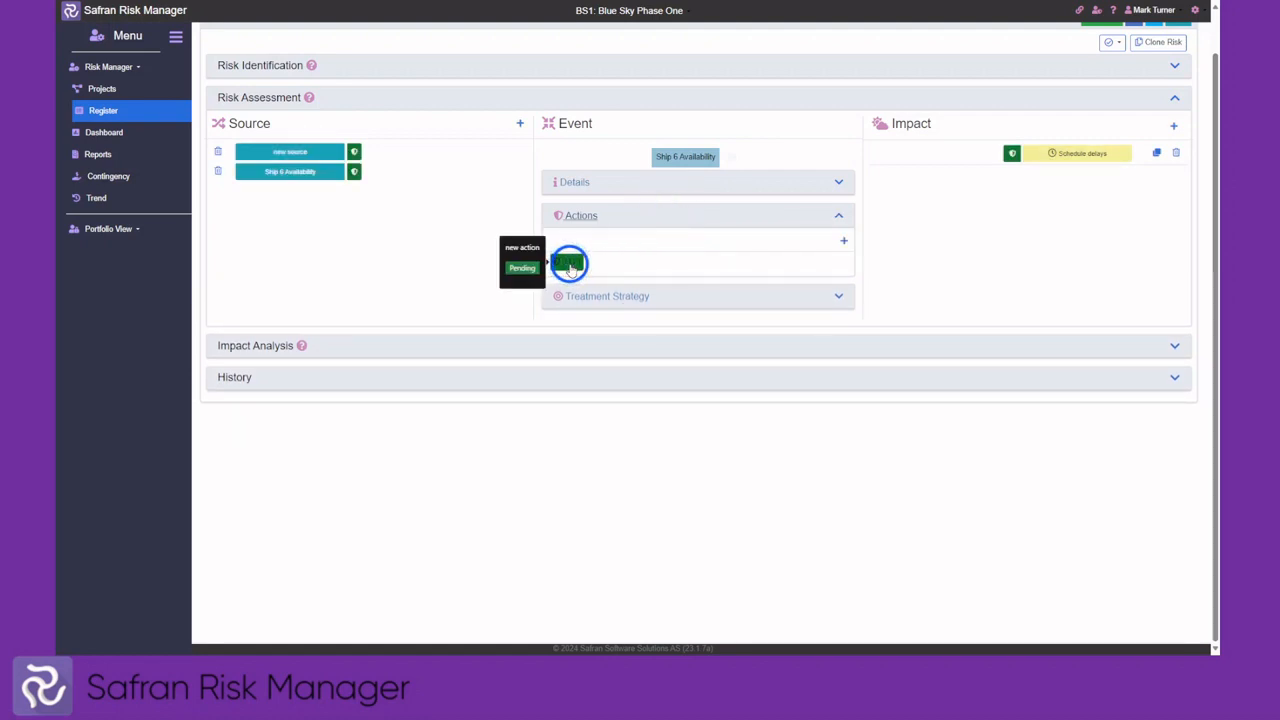
pyautogui.click(630, 214)
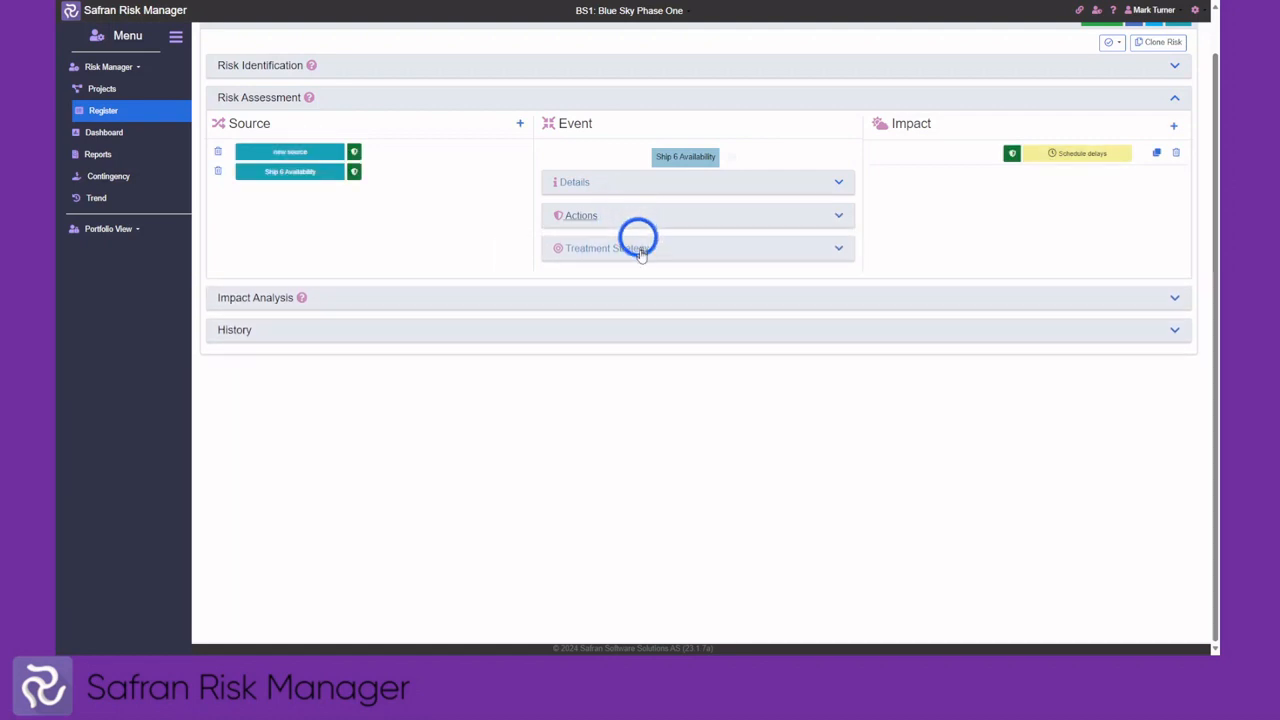
pyautogui.click(638, 252)
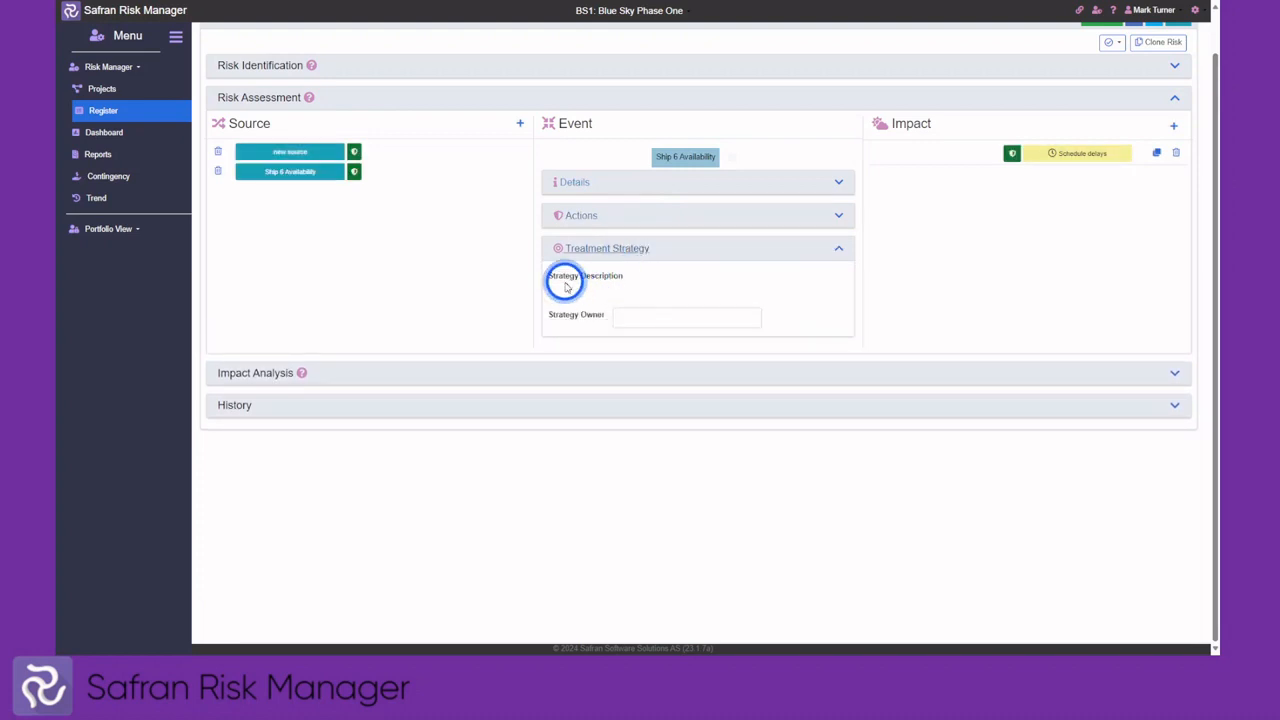
pyautogui.click(624, 252)
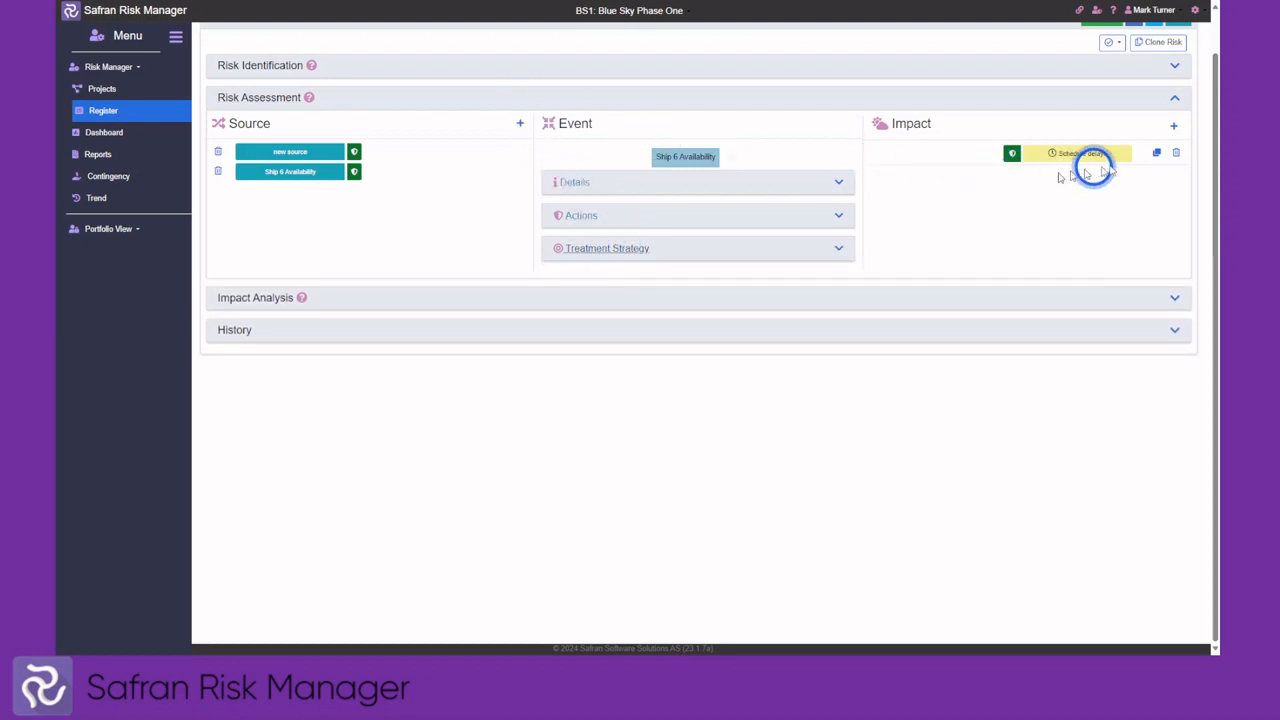
# Clone Schedule delays as 'New chedule delays', tagged Delayed Start with High impact (68/75/82), and save
pyautogui.click(1156, 153)
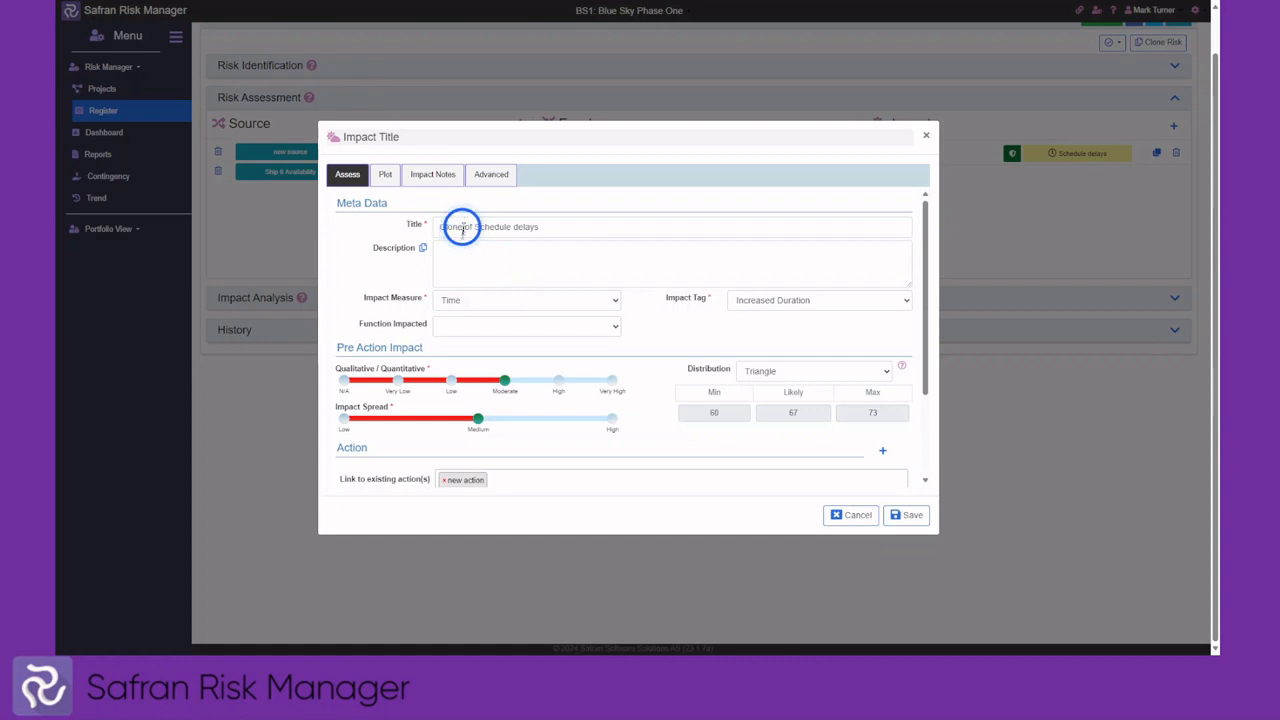
pyautogui.moveTo(462, 228); pyautogui.dragTo(431, 226)
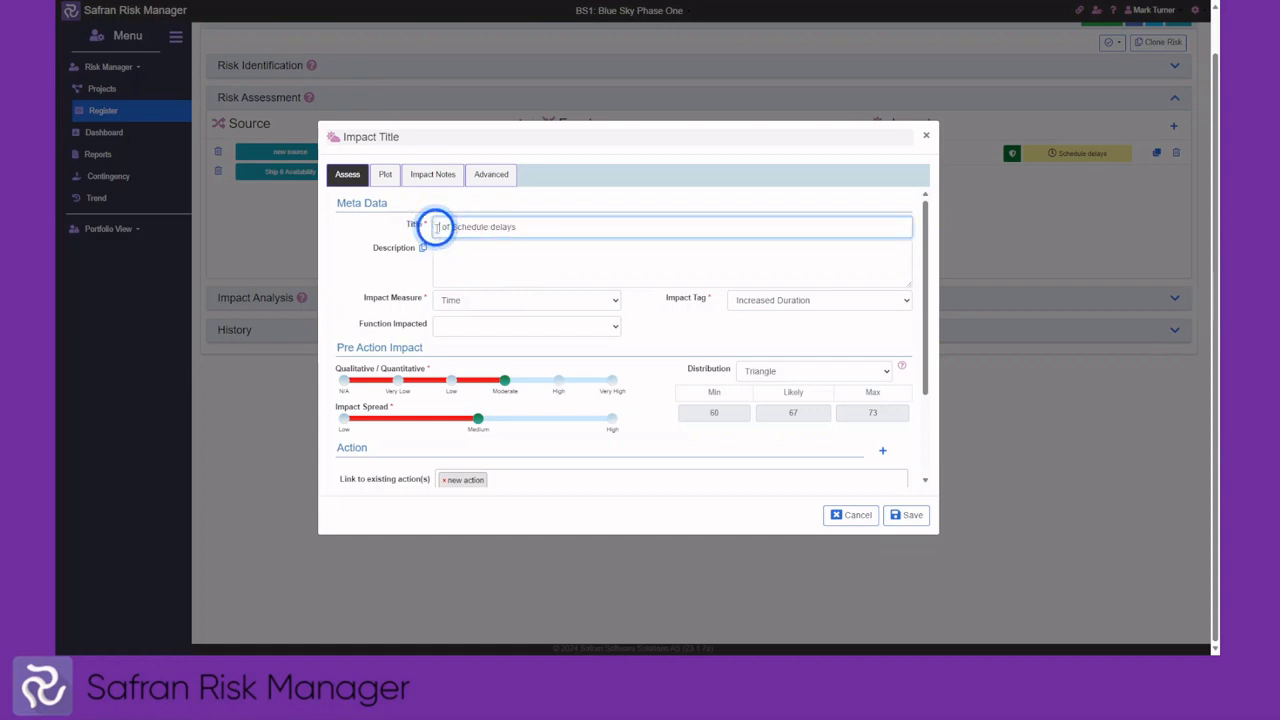
pyautogui.press('Delete')
pyautogui.press('Delete')
pyautogui.press('Delete')
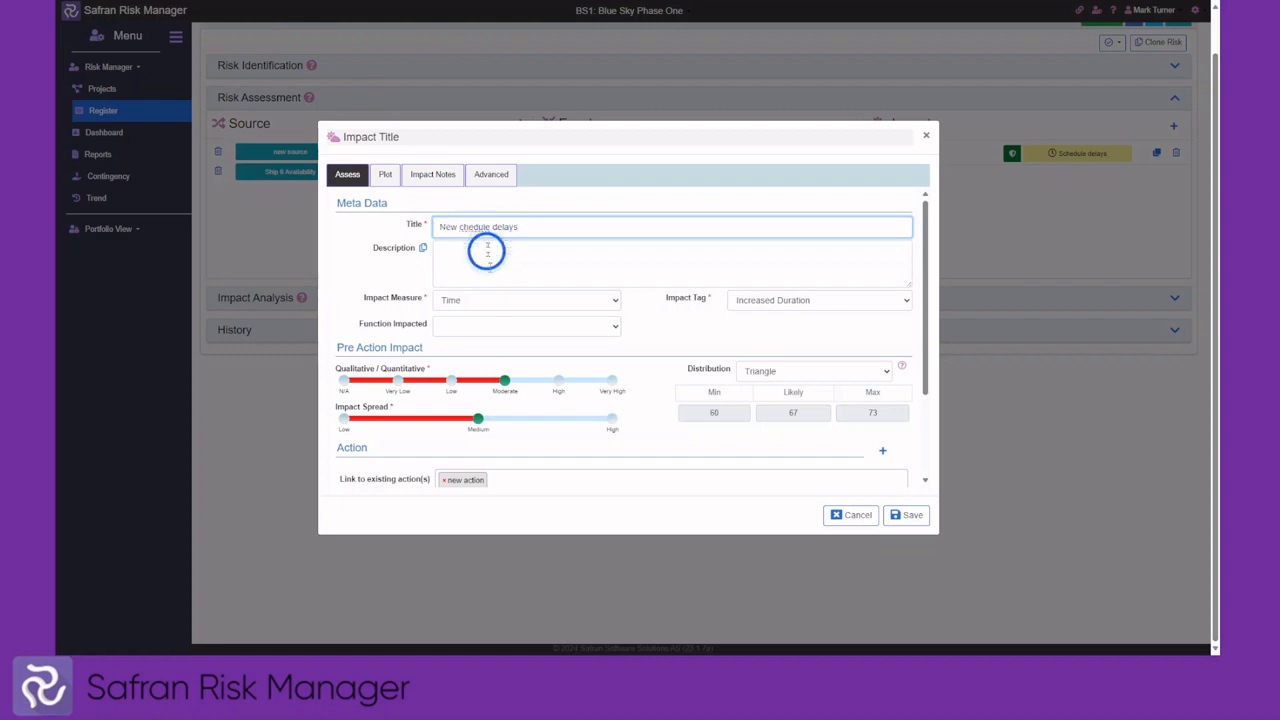
pyautogui.click(779, 298)
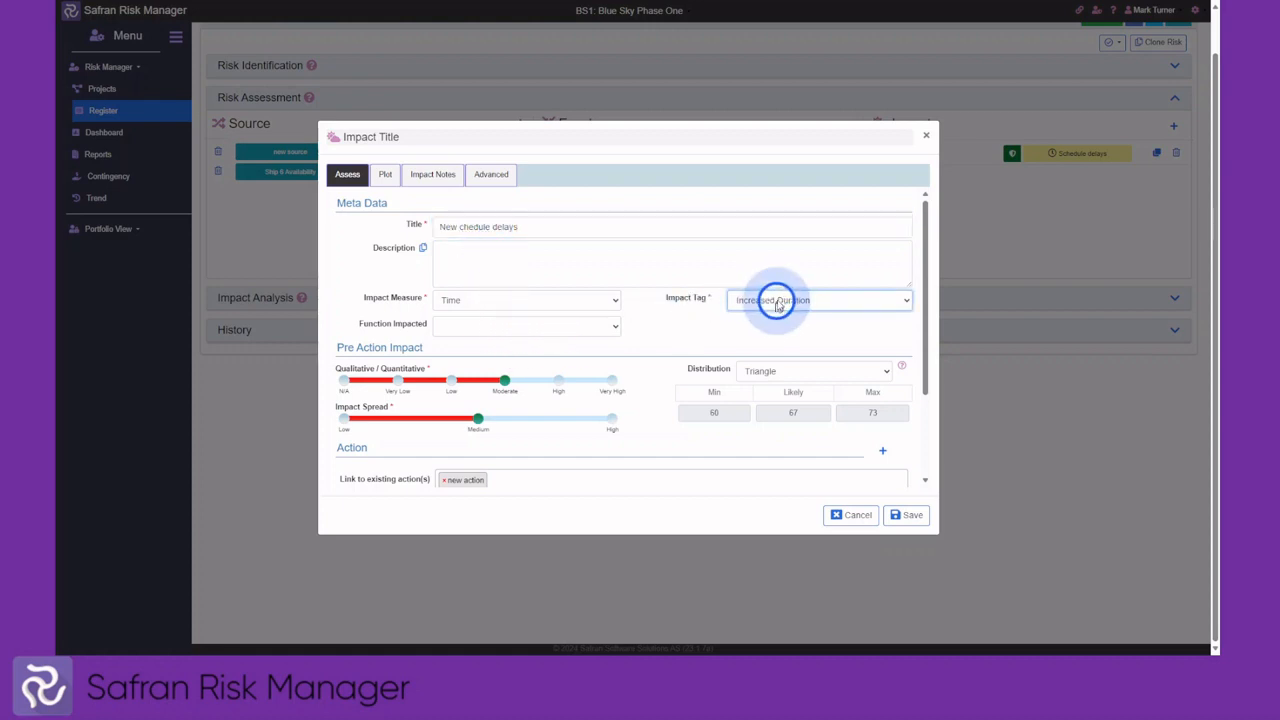
pyautogui.click(773, 328)
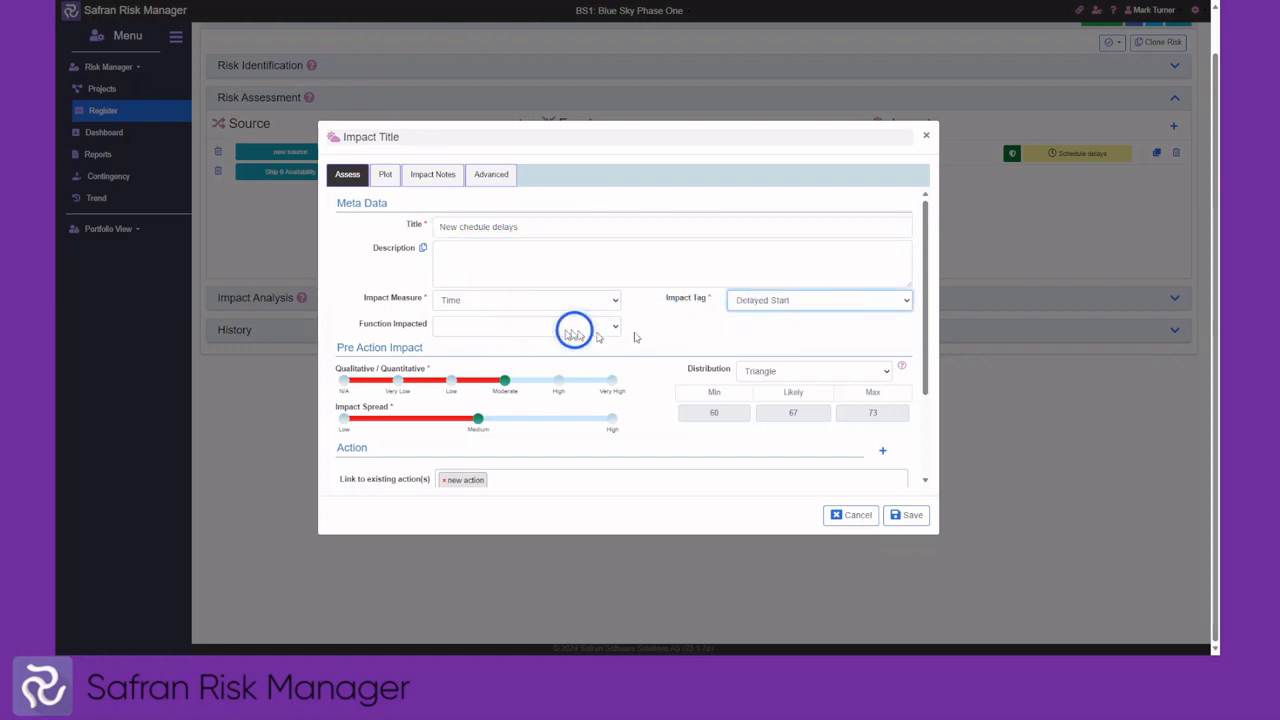
pyautogui.click(561, 381)
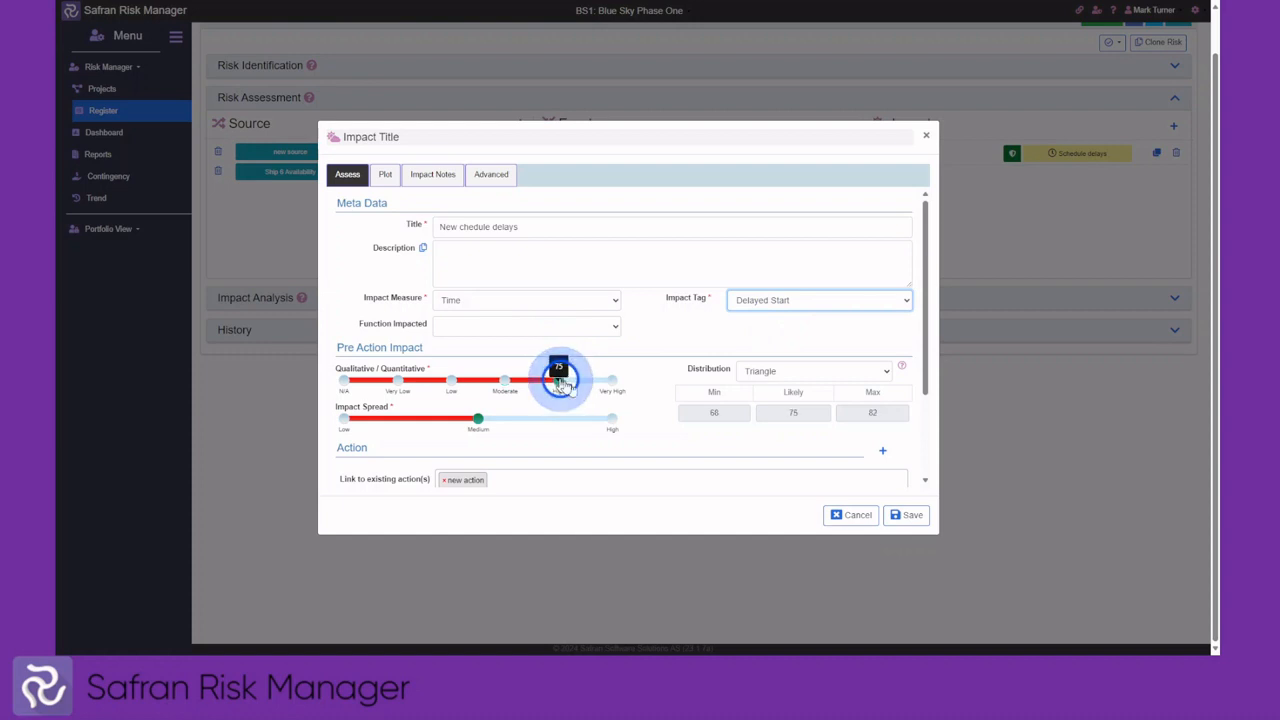
pyautogui.click(900, 516)
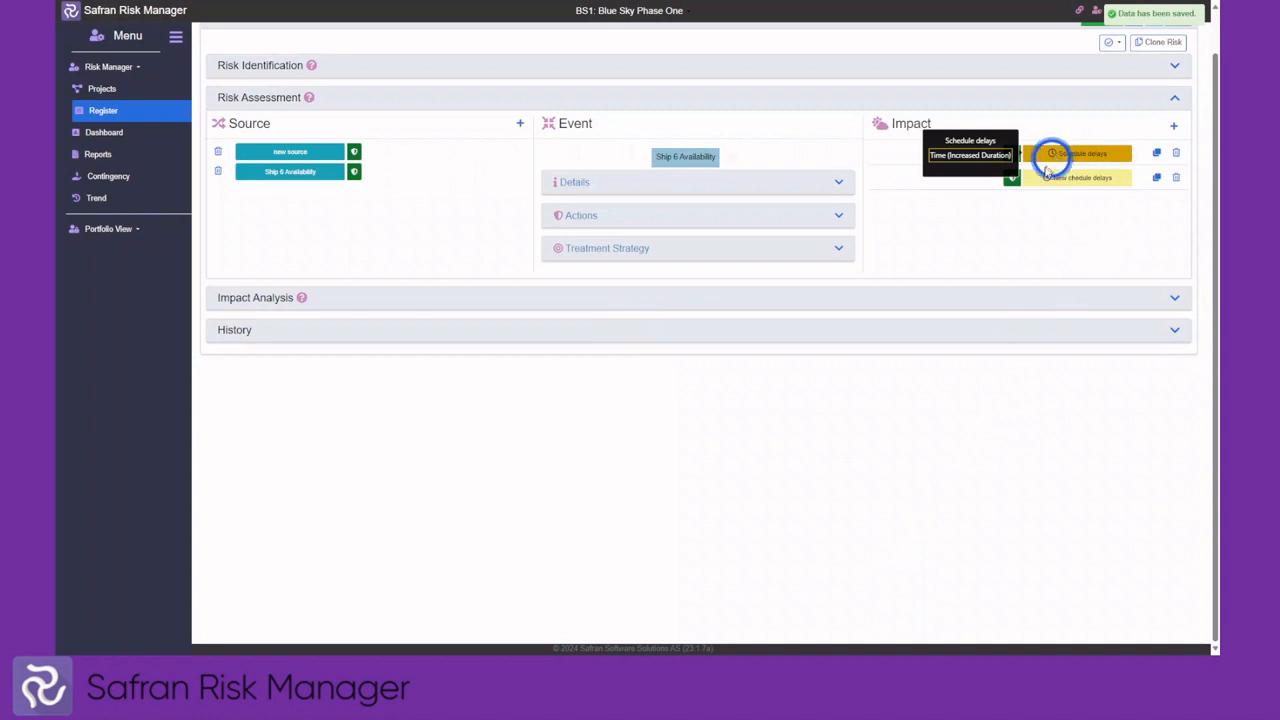
# Show the Impact Analysis time distribution (pre-action mean 141, post-action mean 89), then reopen Risk Assessment
pyautogui.click(624, 100)
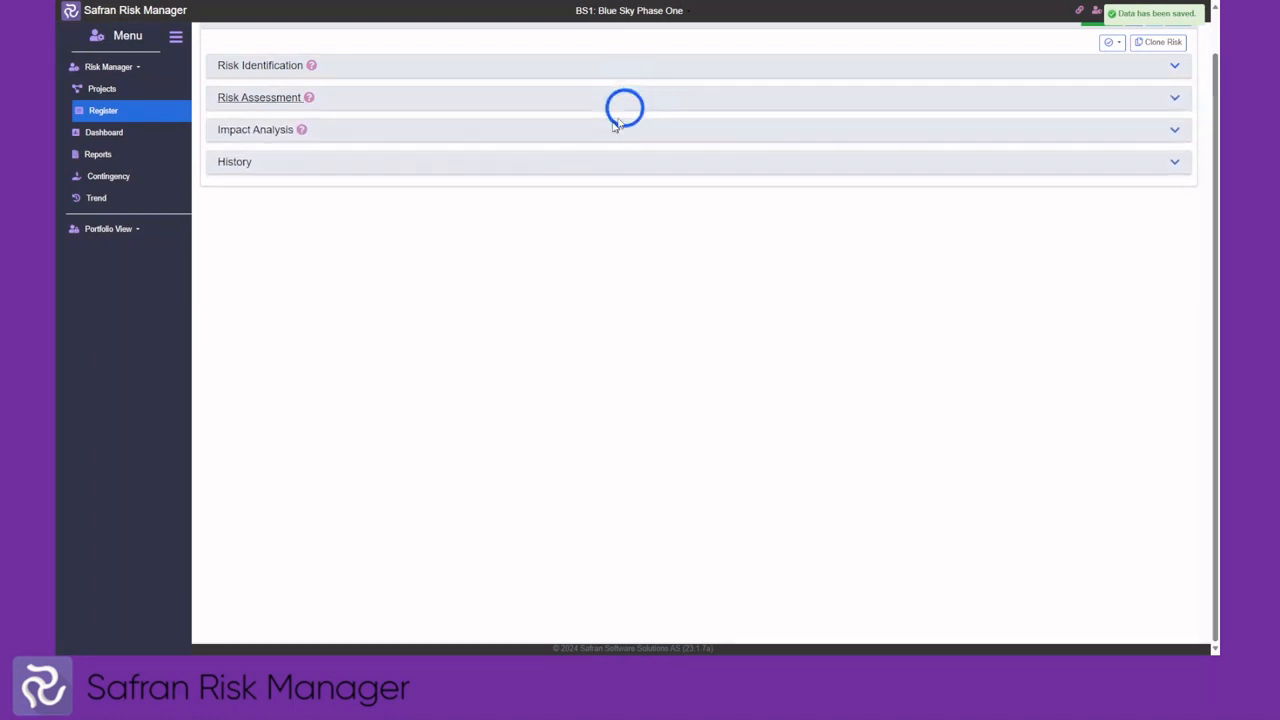
pyautogui.click(602, 131)
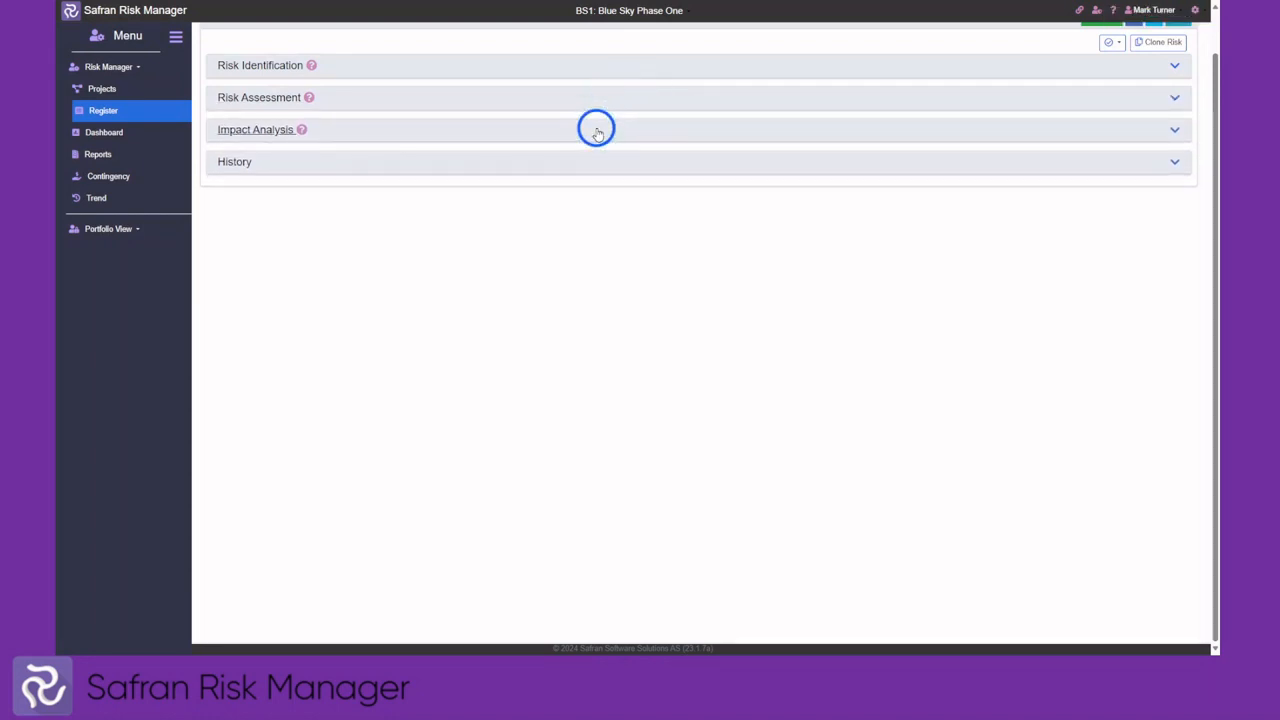
pyautogui.click(595, 130)
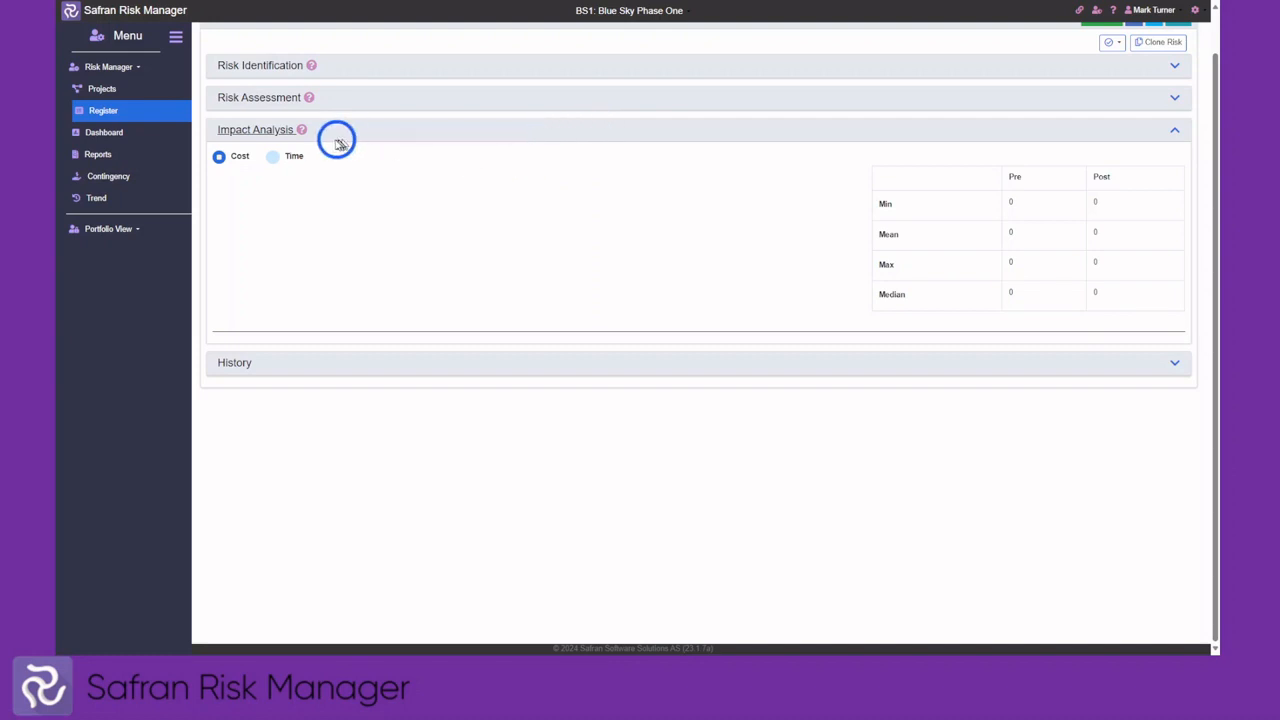
pyautogui.click(272, 157)
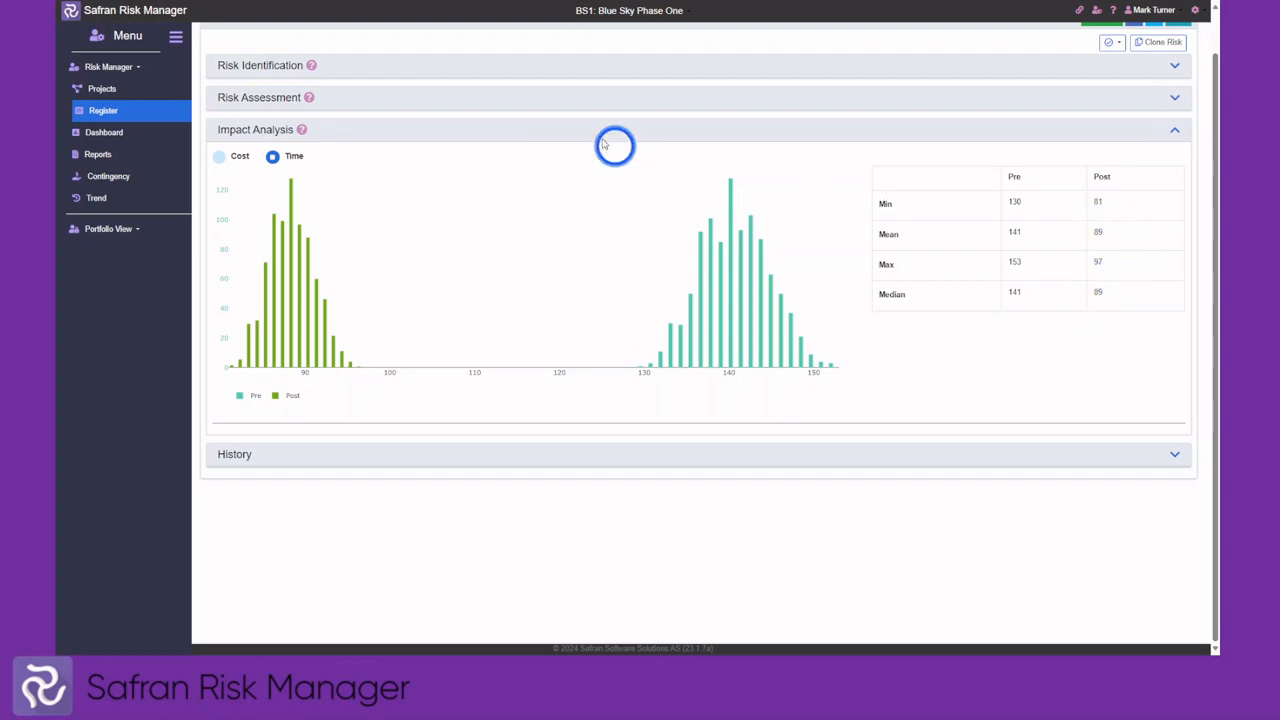
pyautogui.click(577, 105)
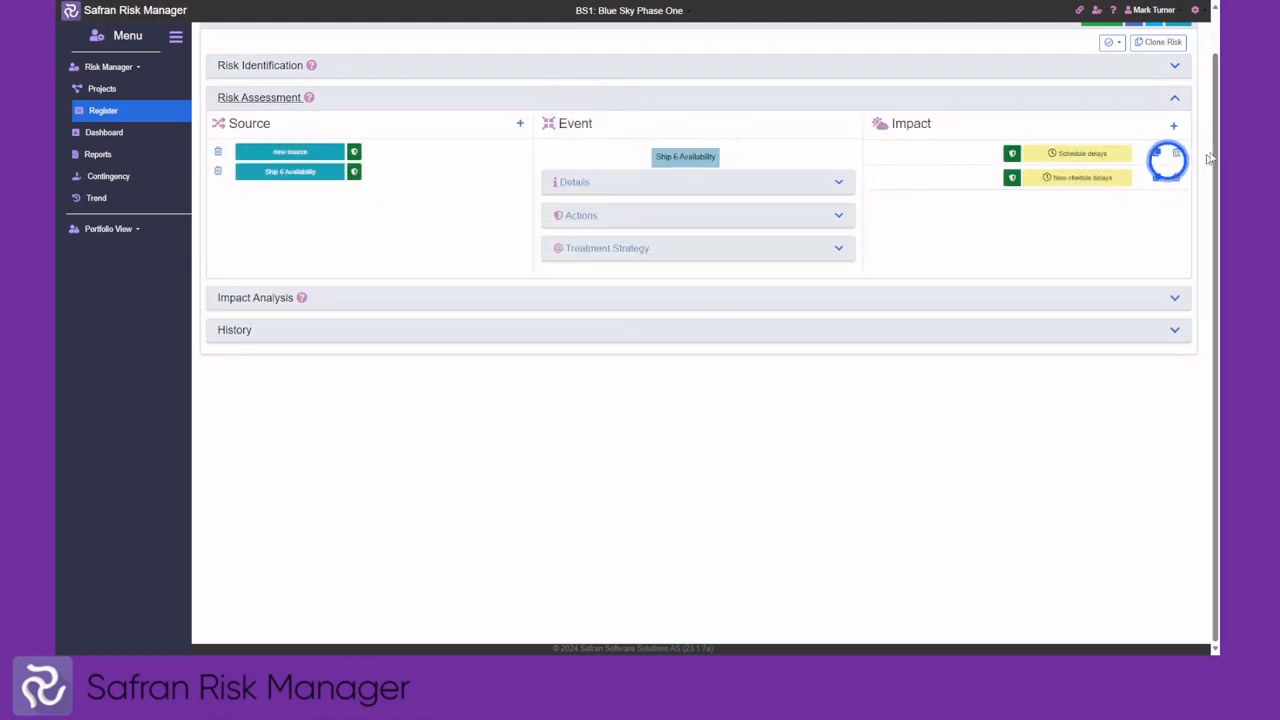
# Add an impact titled 'cost', tagged Labour, with Commercial as the function impacted
pyautogui.click(1174, 127)
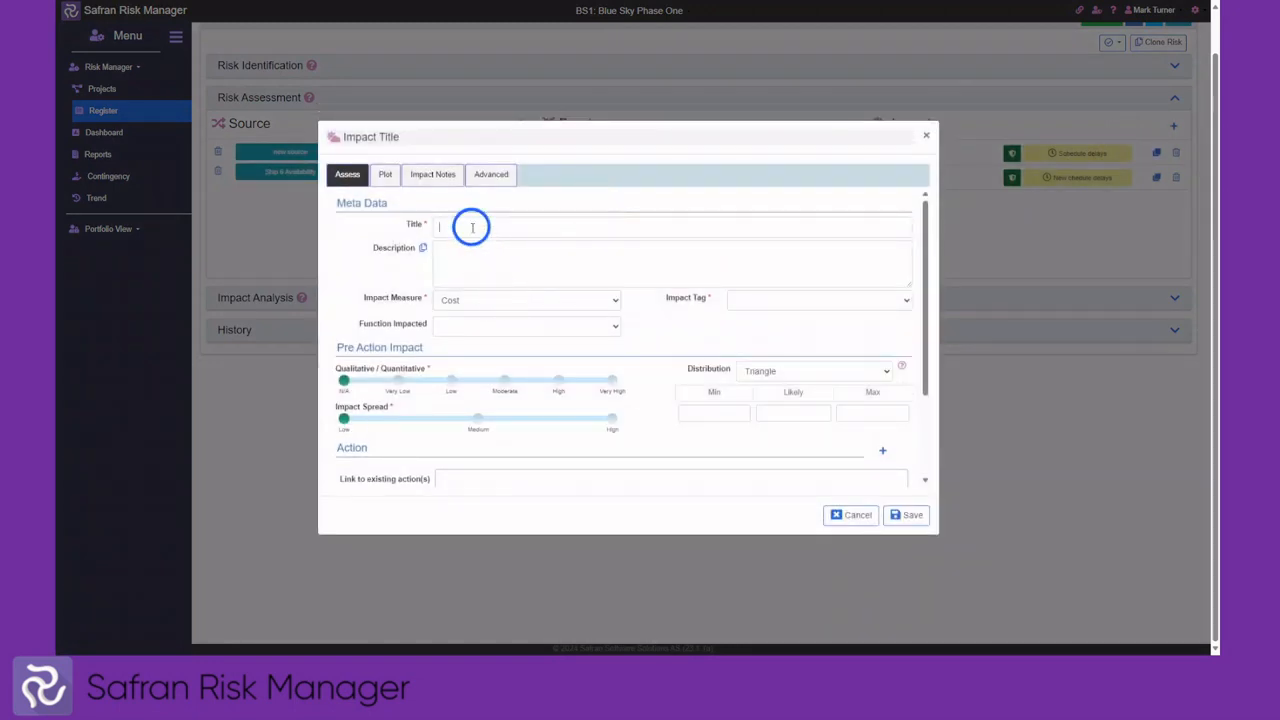
pyautogui.click(470, 226)
pyautogui.write('co')
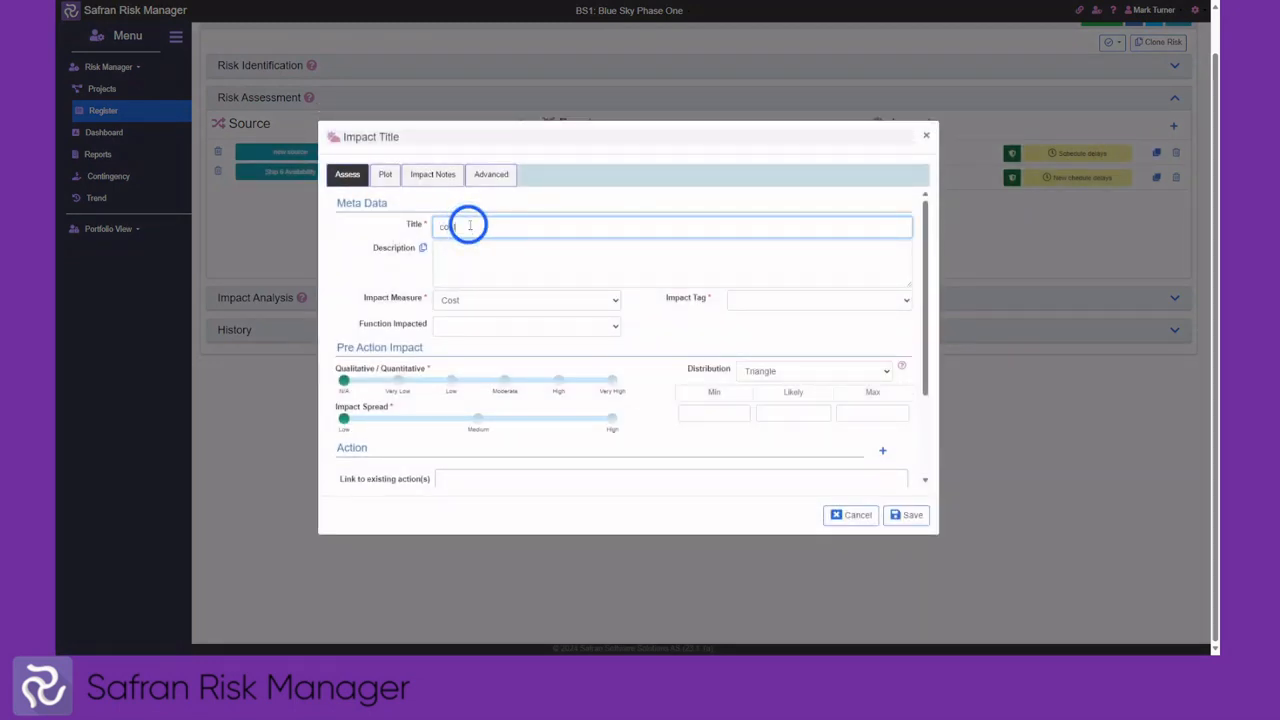
pyautogui.write('st')
pyautogui.click(790, 303)
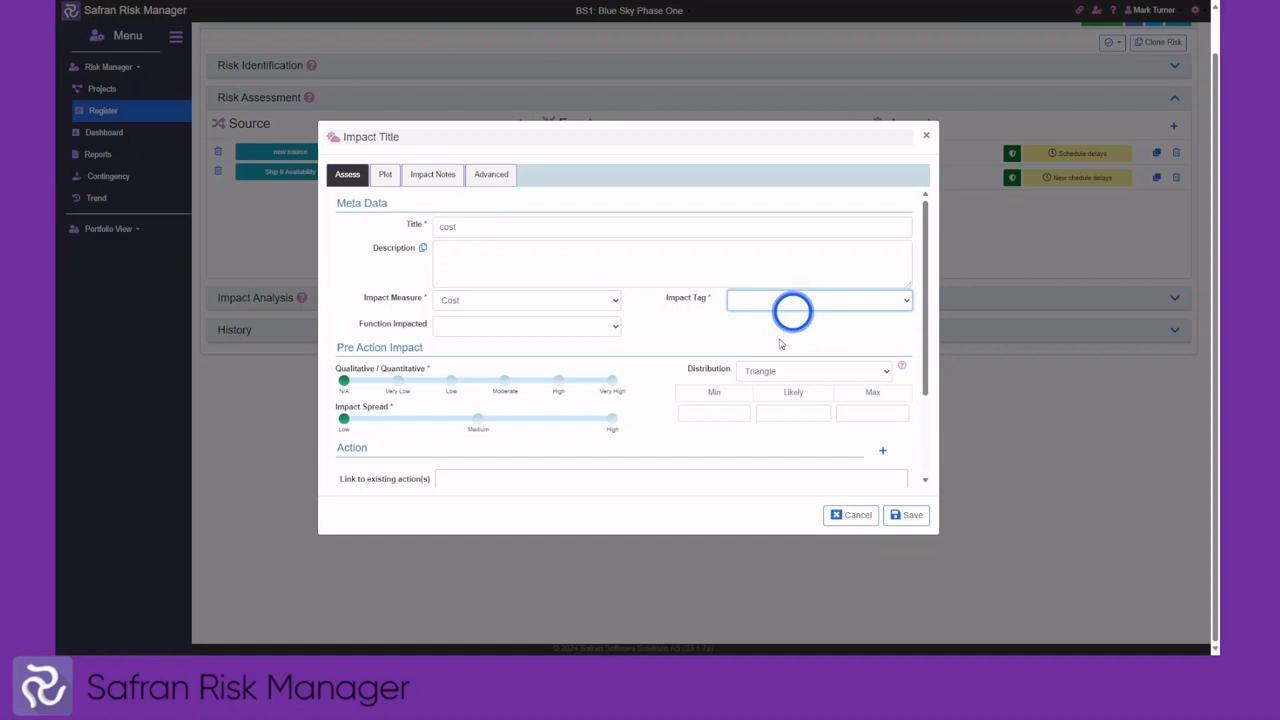
pyautogui.click(731, 322)
pyautogui.click(558, 326)
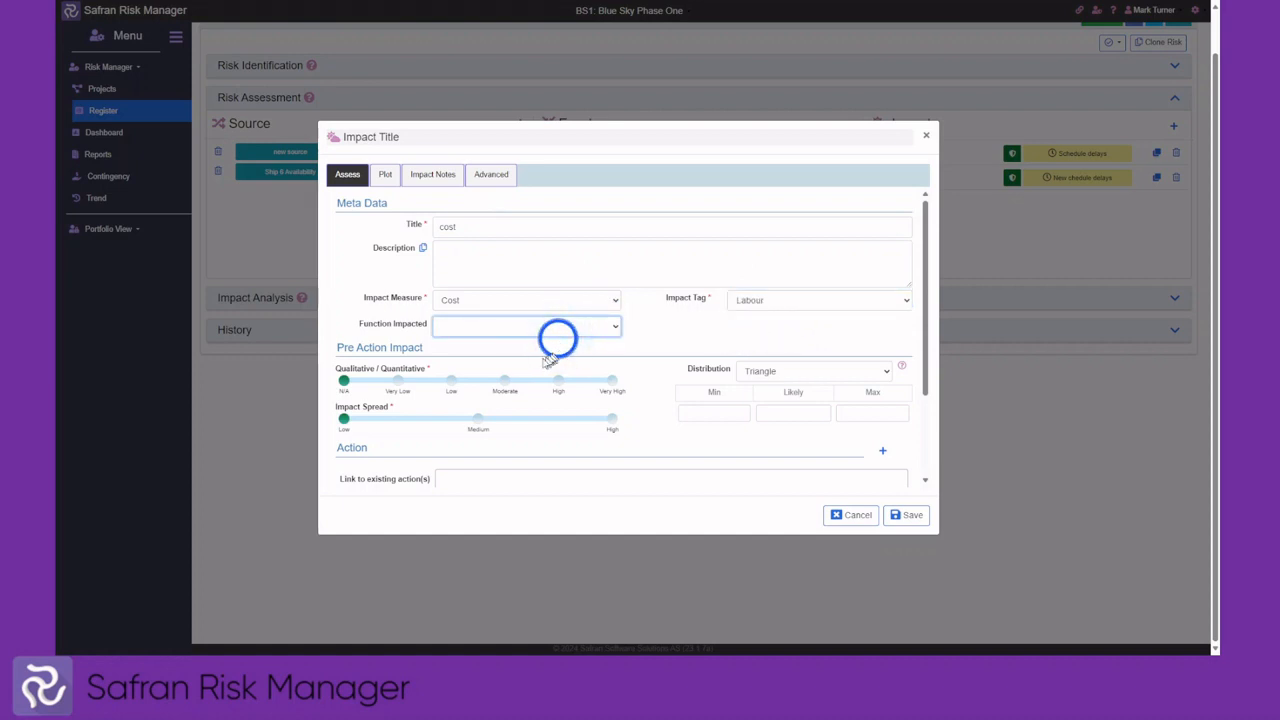
pyautogui.click(550, 357)
# Rate the cost impact Moderate with Medium spread both pre- and post-action, and save it
pyautogui.click(505, 381)
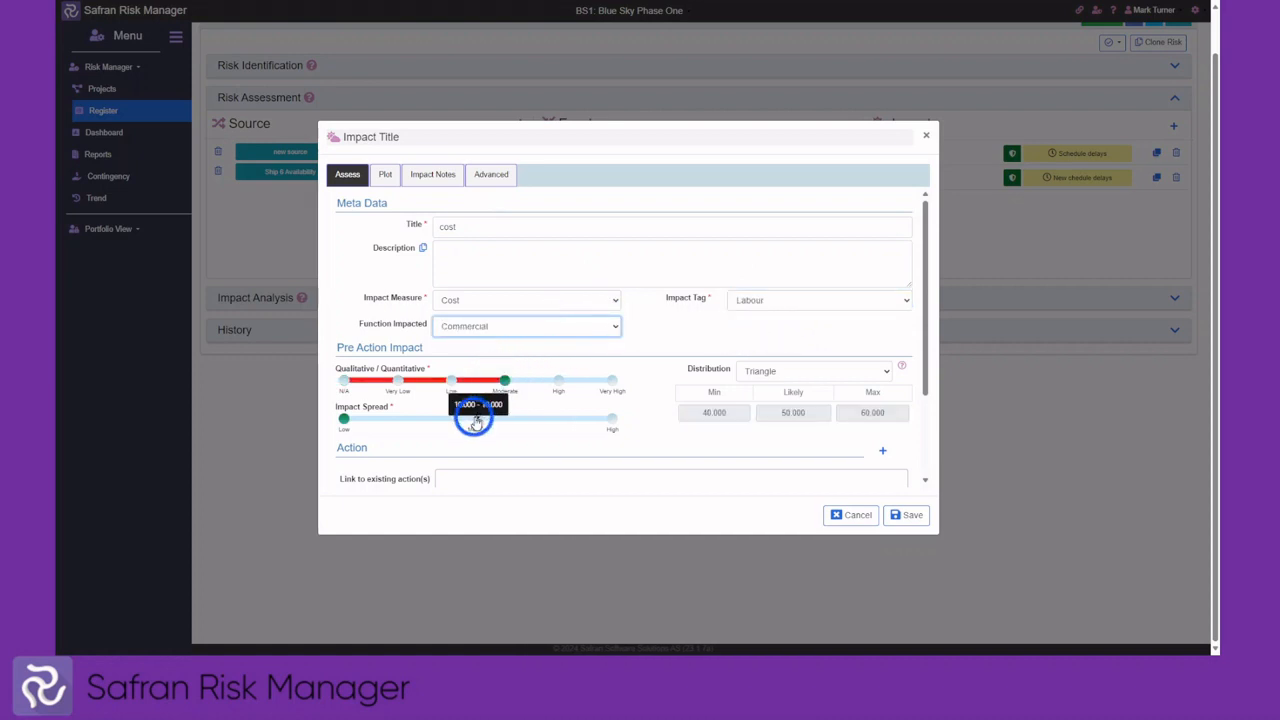
pyautogui.click(475, 420)
pyautogui.scroll(-1, 485, 425)
pyautogui.click(504, 447)
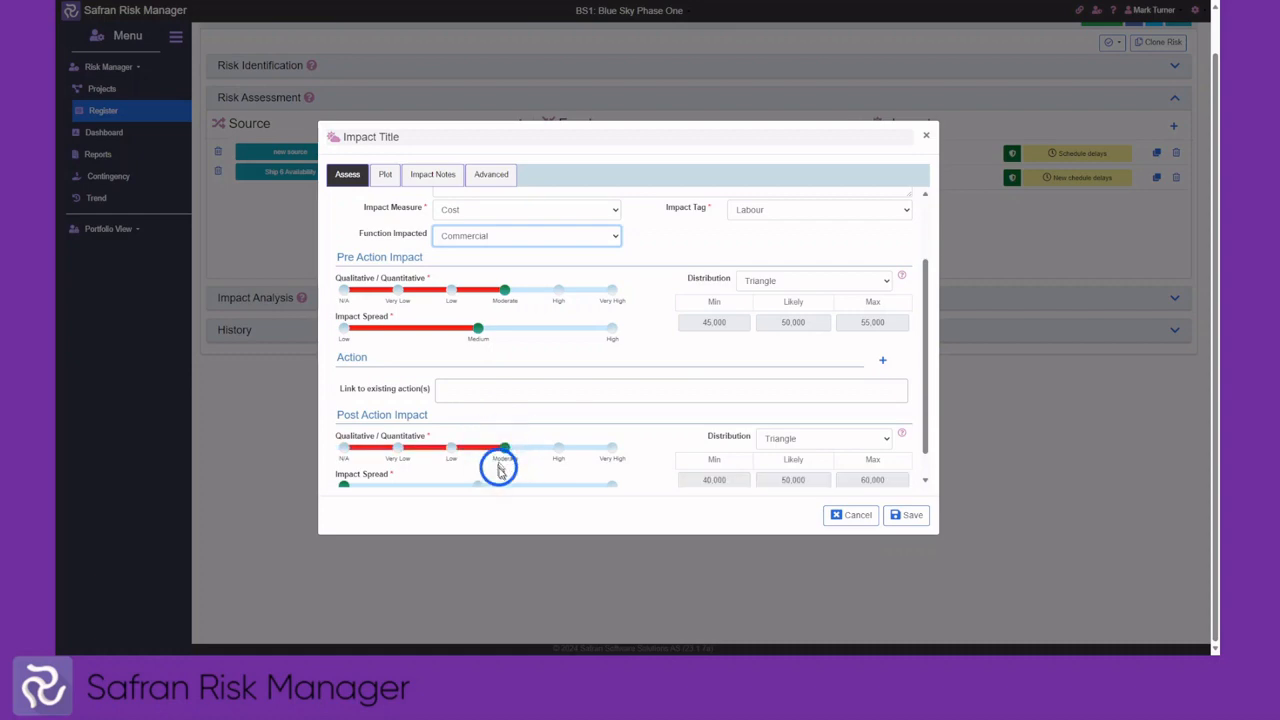
pyautogui.scroll(-1, 500, 470)
pyautogui.click(479, 457)
pyautogui.click(907, 517)
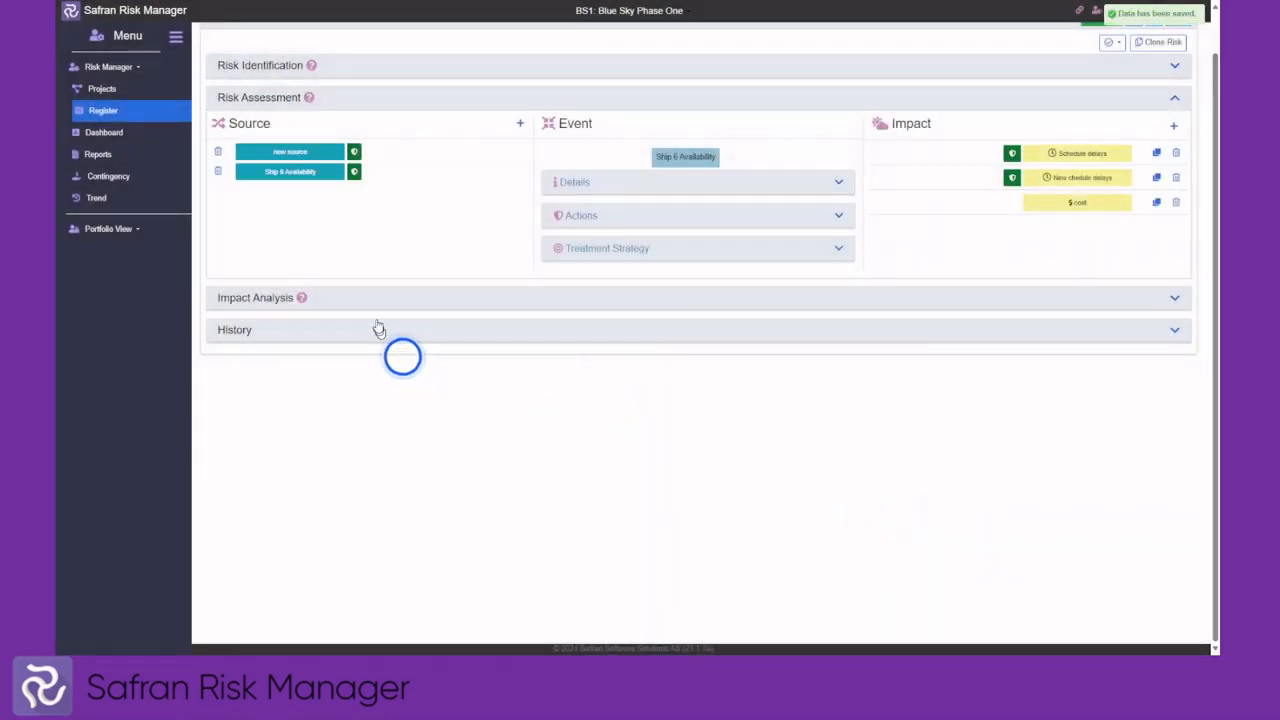
# Show the cost distribution in Impact Analysis (means 49,947, medians 49,983), then close the section
pyautogui.click(380, 305)
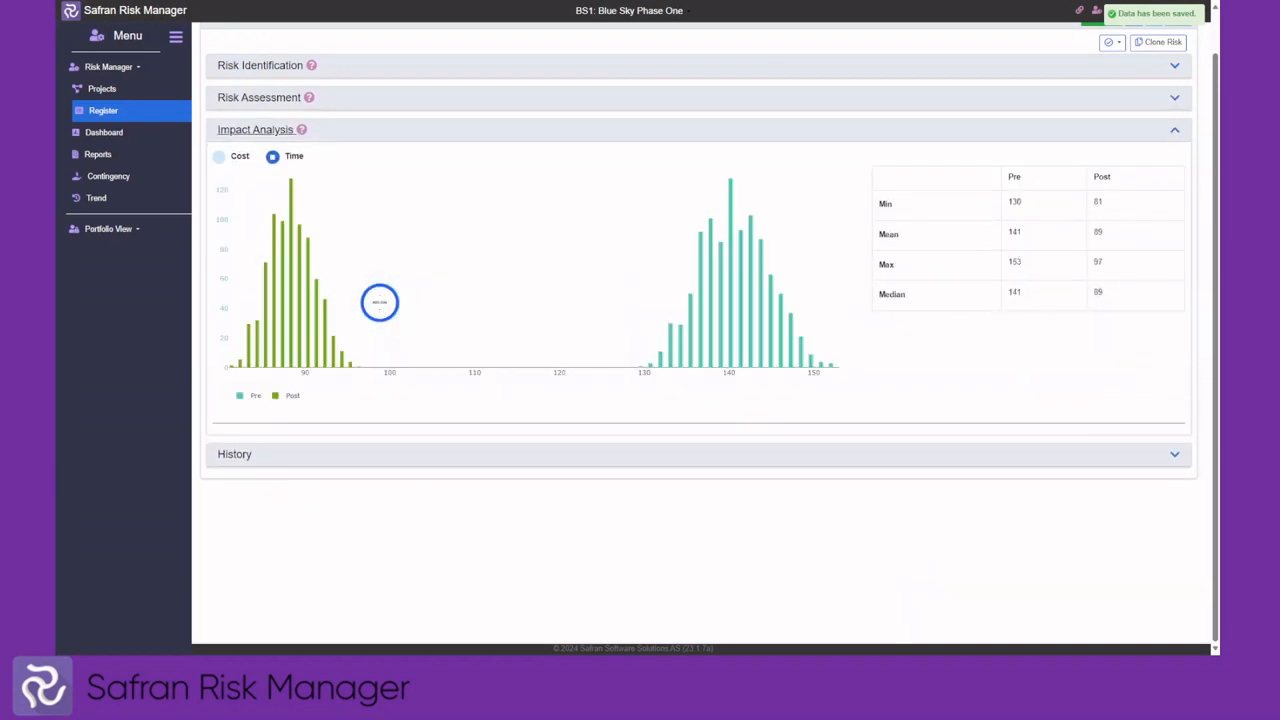
pyautogui.click(218, 157)
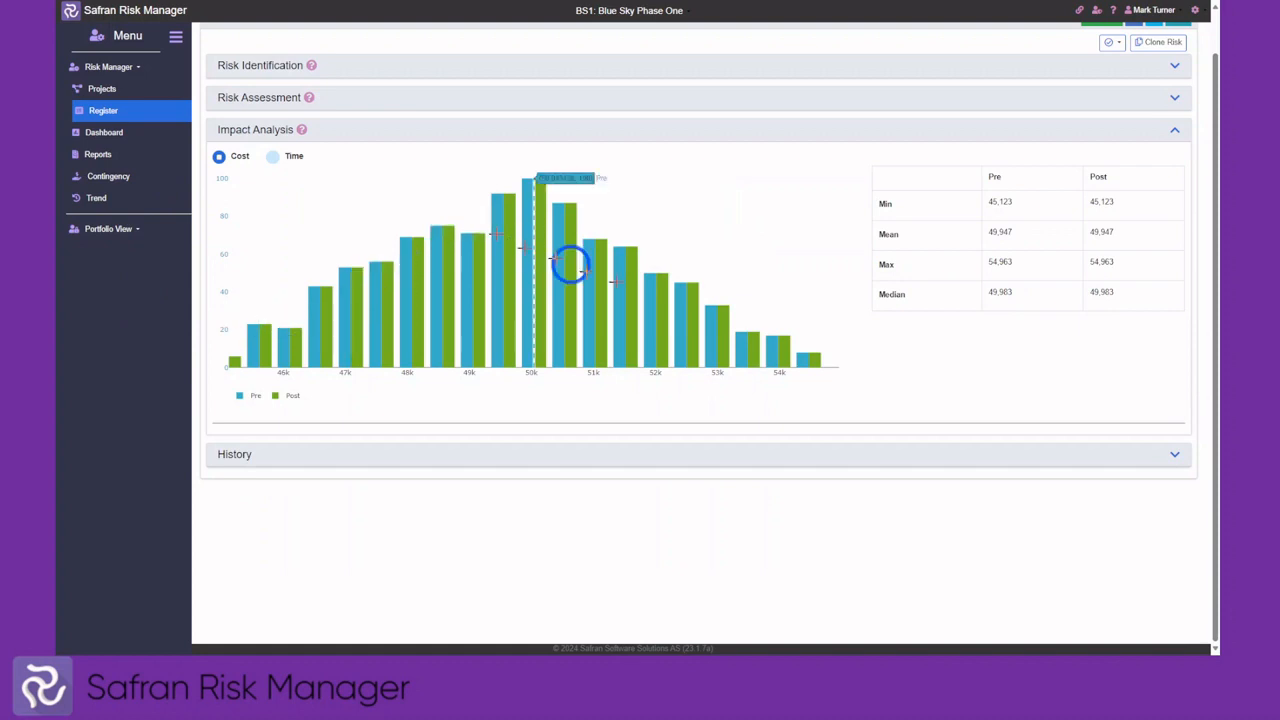
pyautogui.click(383, 129)
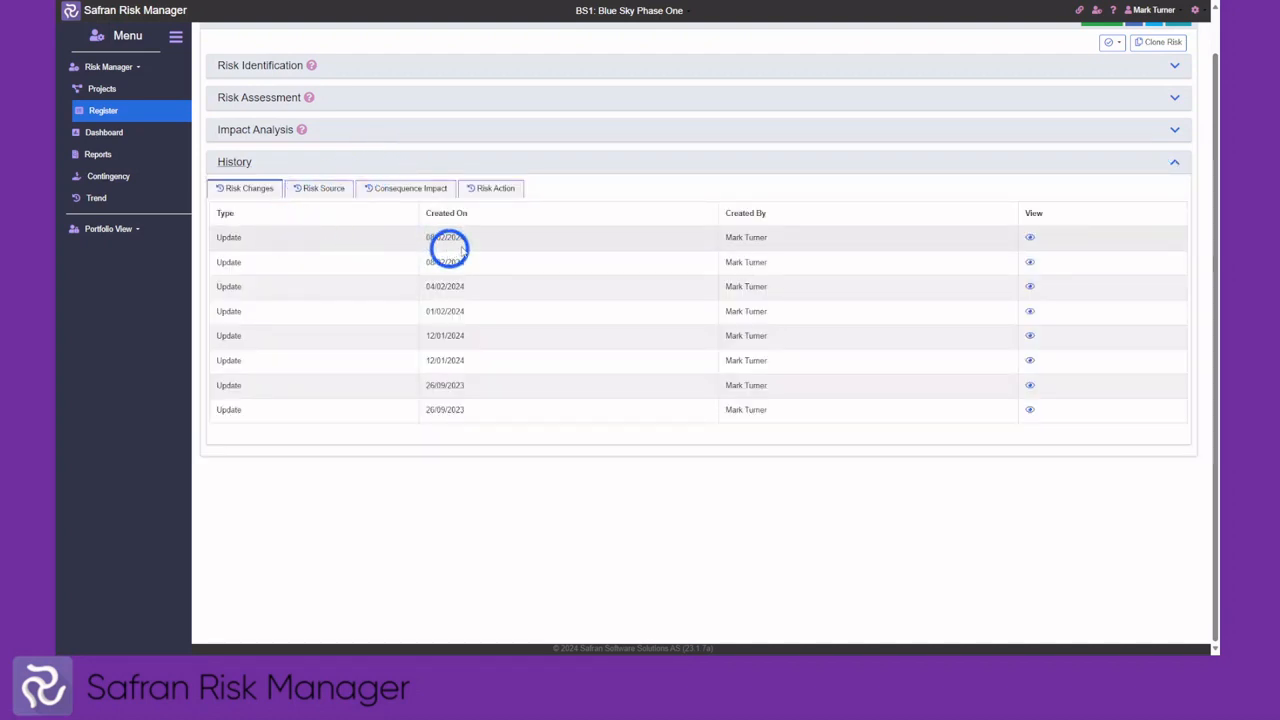
# View the latest change's audit details, close them, and collapse the History section
pyautogui.click(1030, 238)
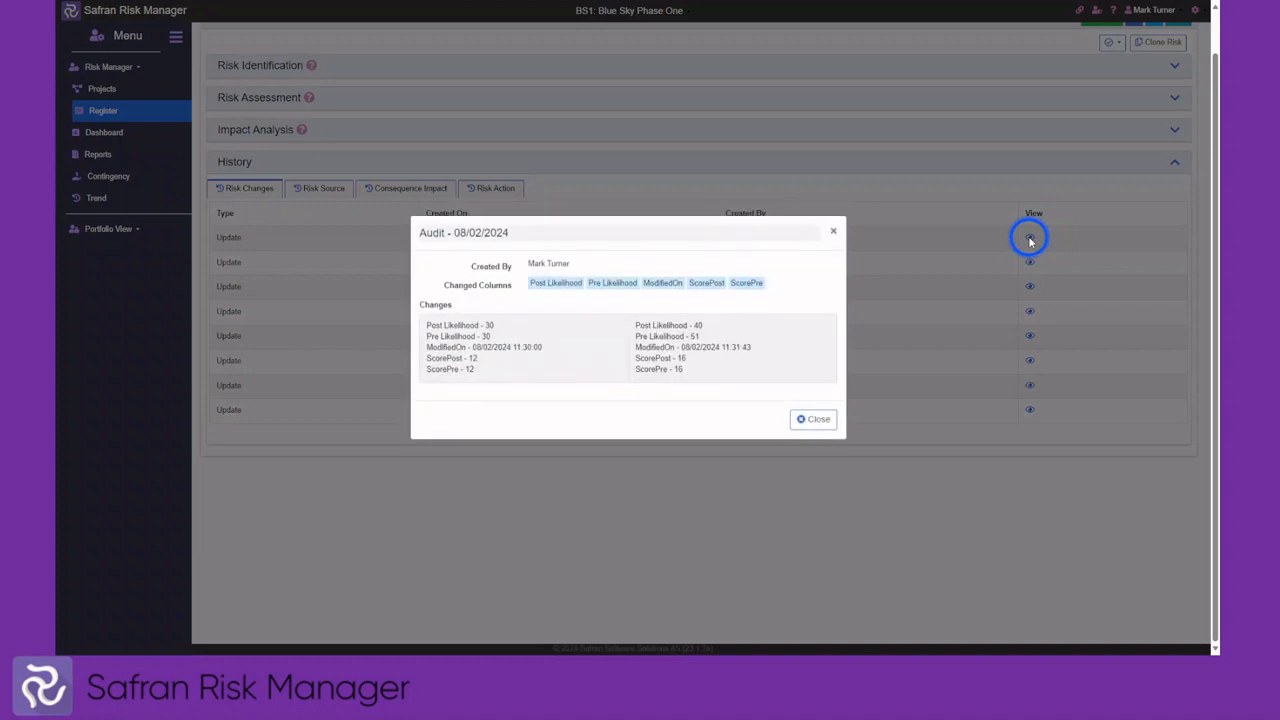
pyautogui.click(803, 418)
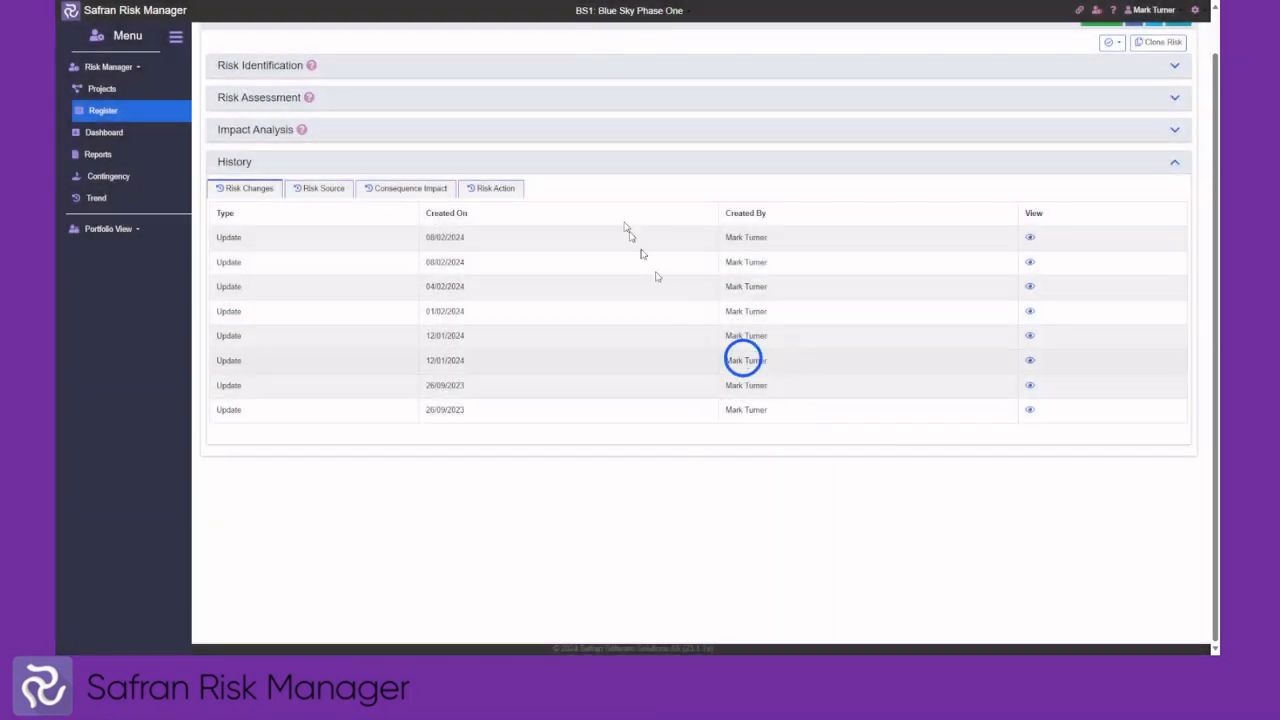
pyautogui.click(591, 167)
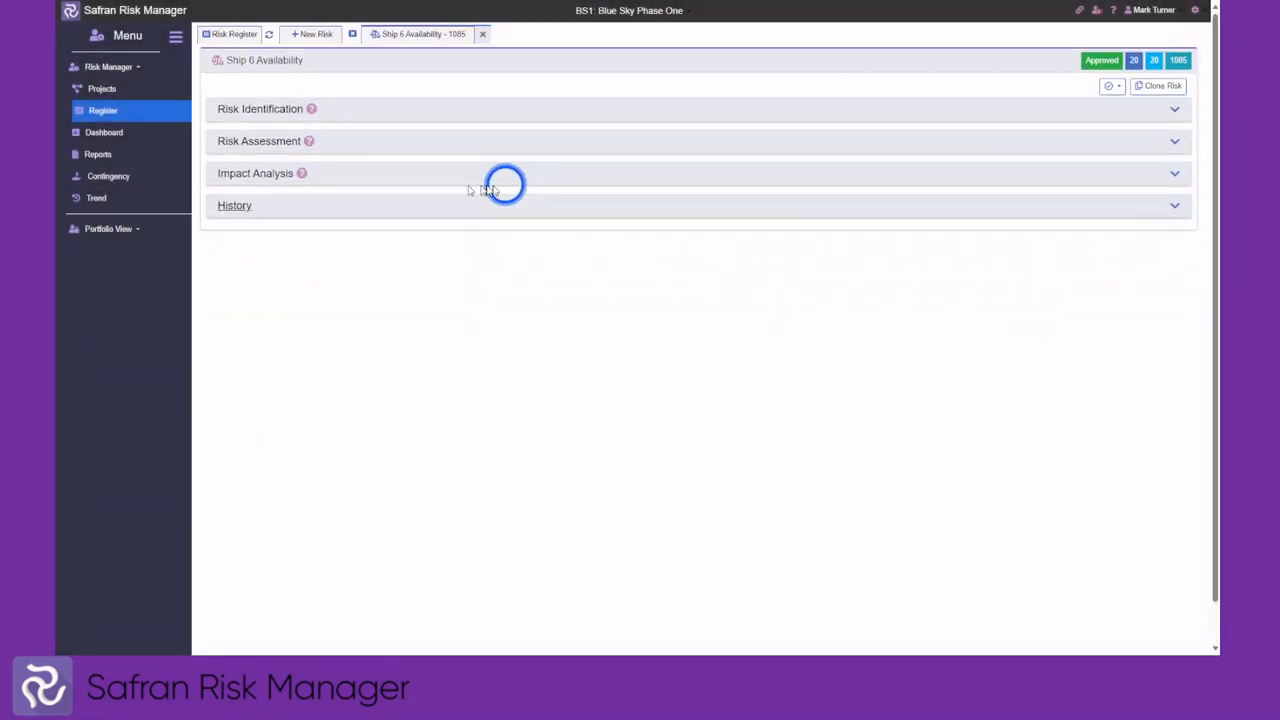
# Return to the BS1 Risk Register, close the Ship 6 Availability risk, and start a new risk
pyautogui.click(233, 36)
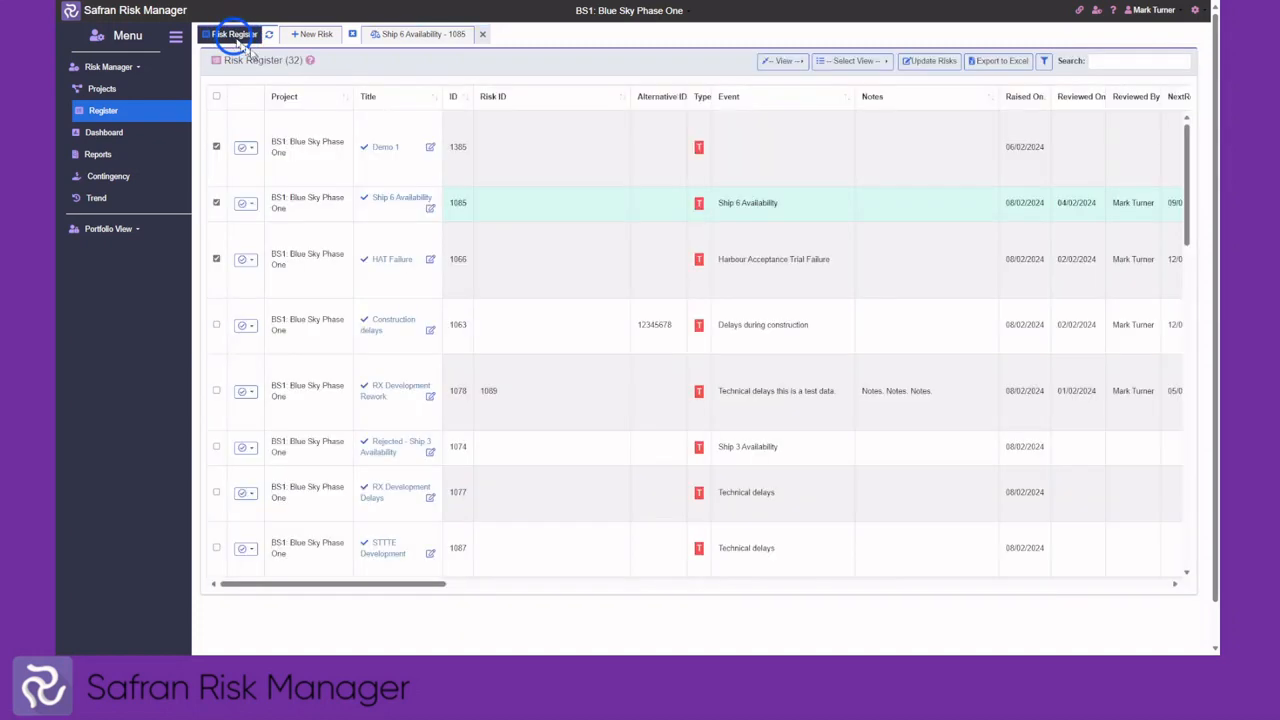
pyautogui.click(350, 34)
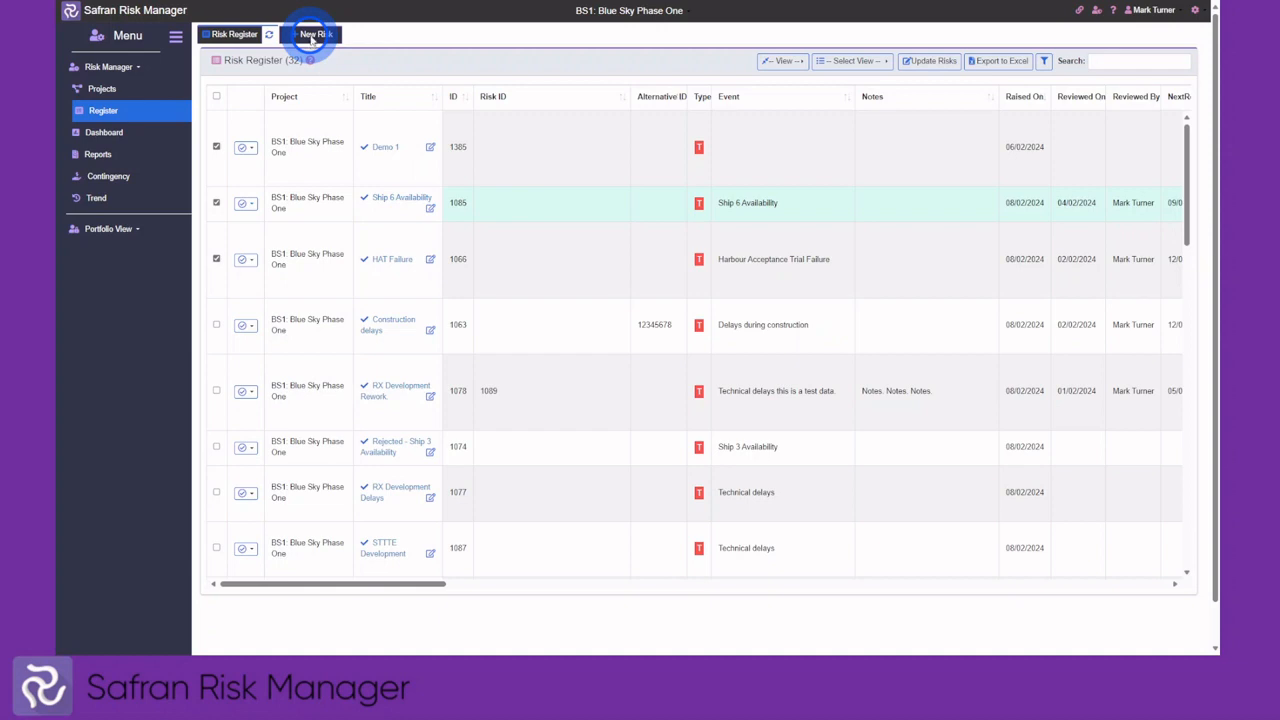
pyautogui.click(312, 35)
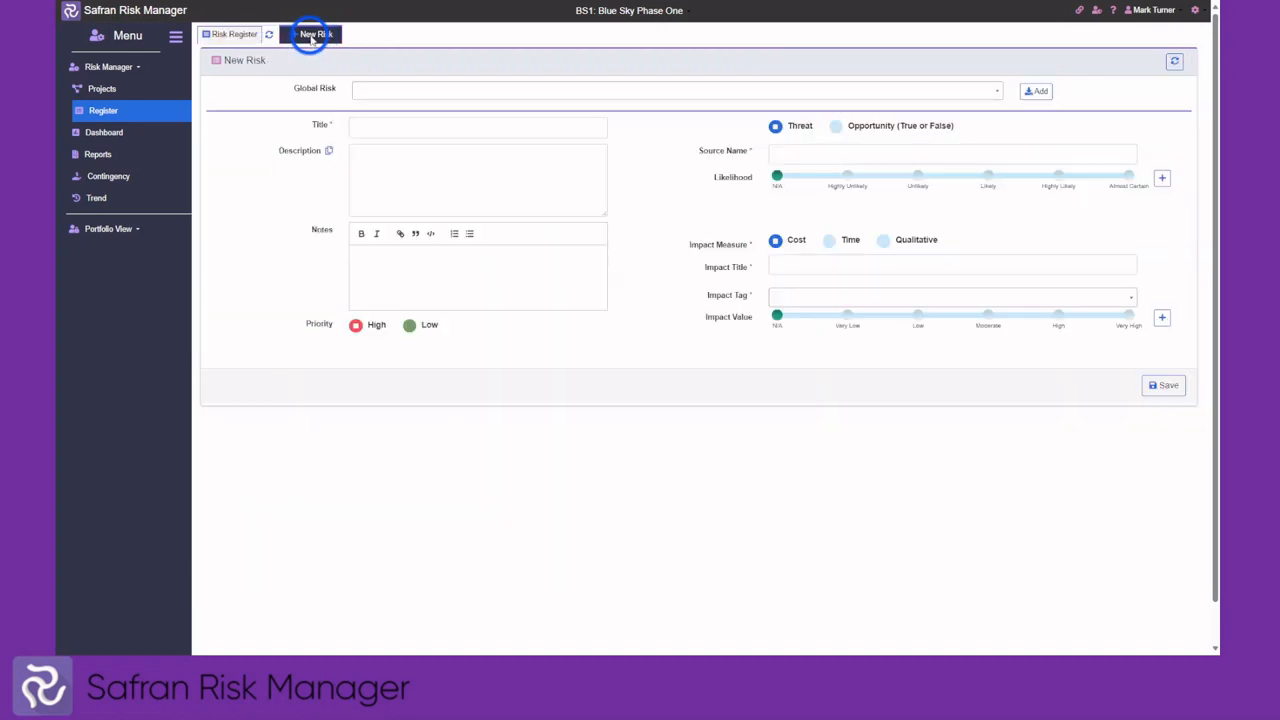
# Title the risk 'new risk' and add a likelihood source named 'source' rated Unlikely (15)
pyautogui.click(368, 126)
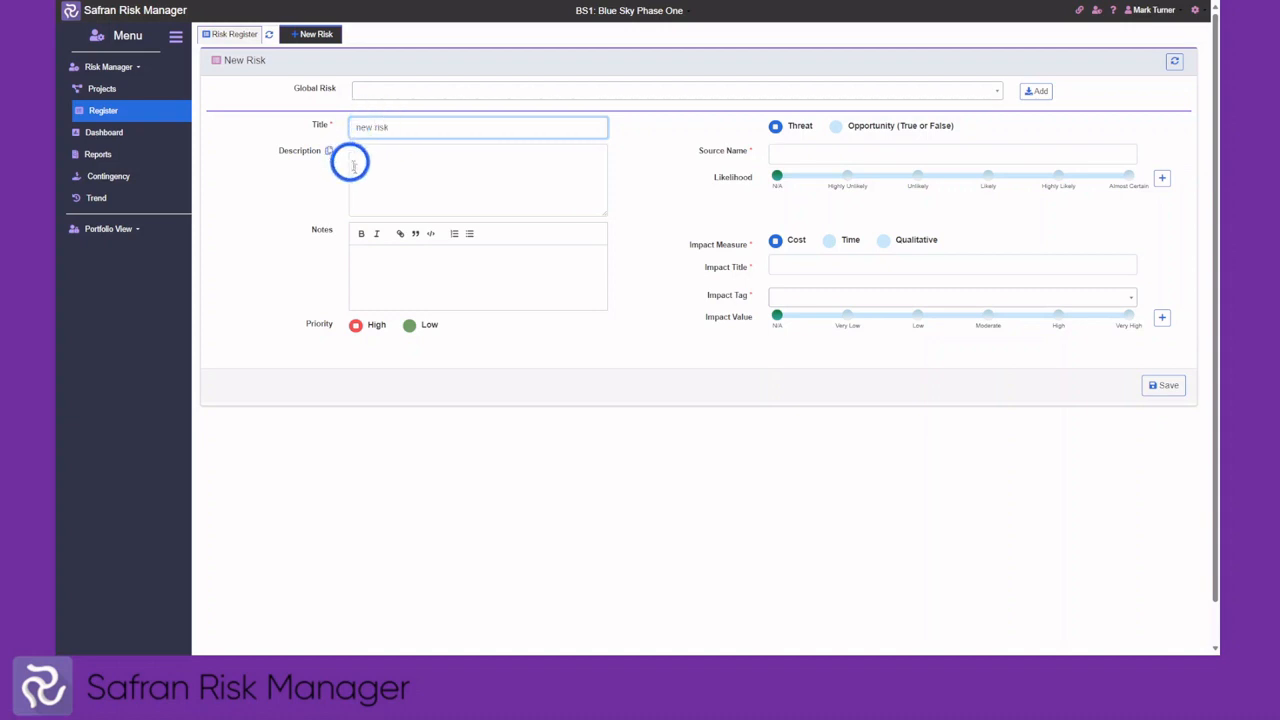
pyautogui.click(388, 164)
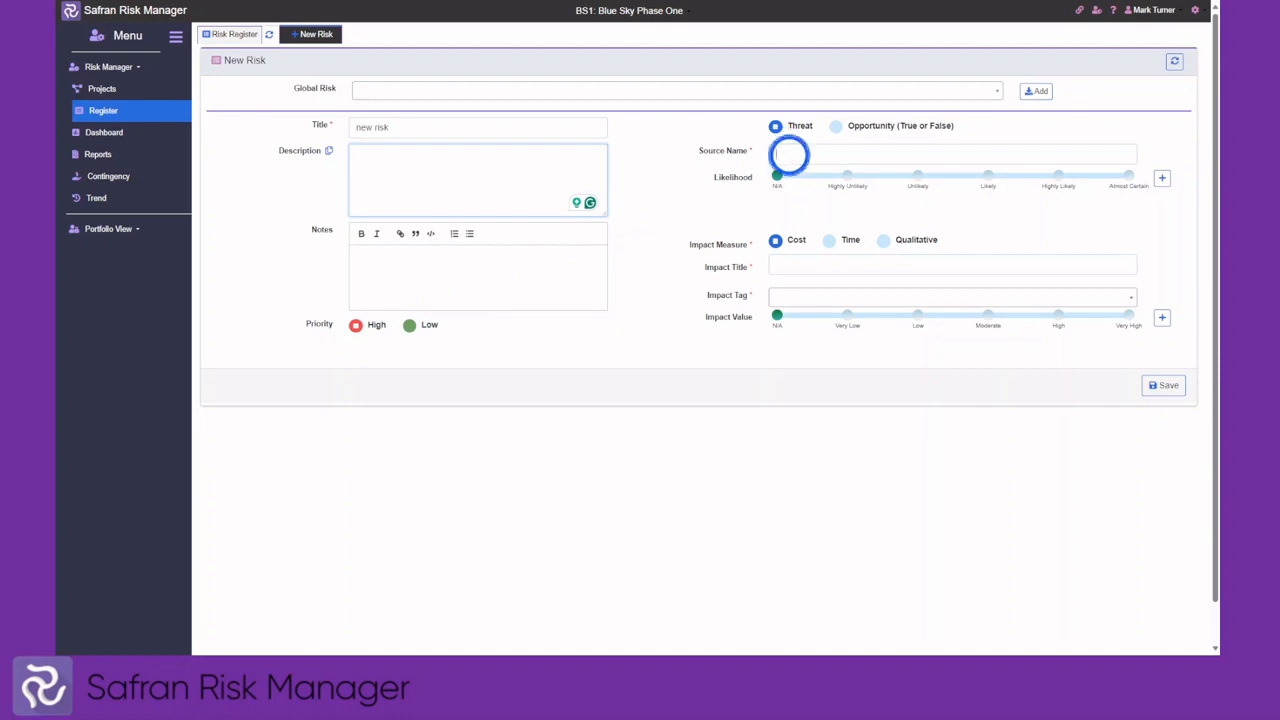
pyautogui.click(782, 151)
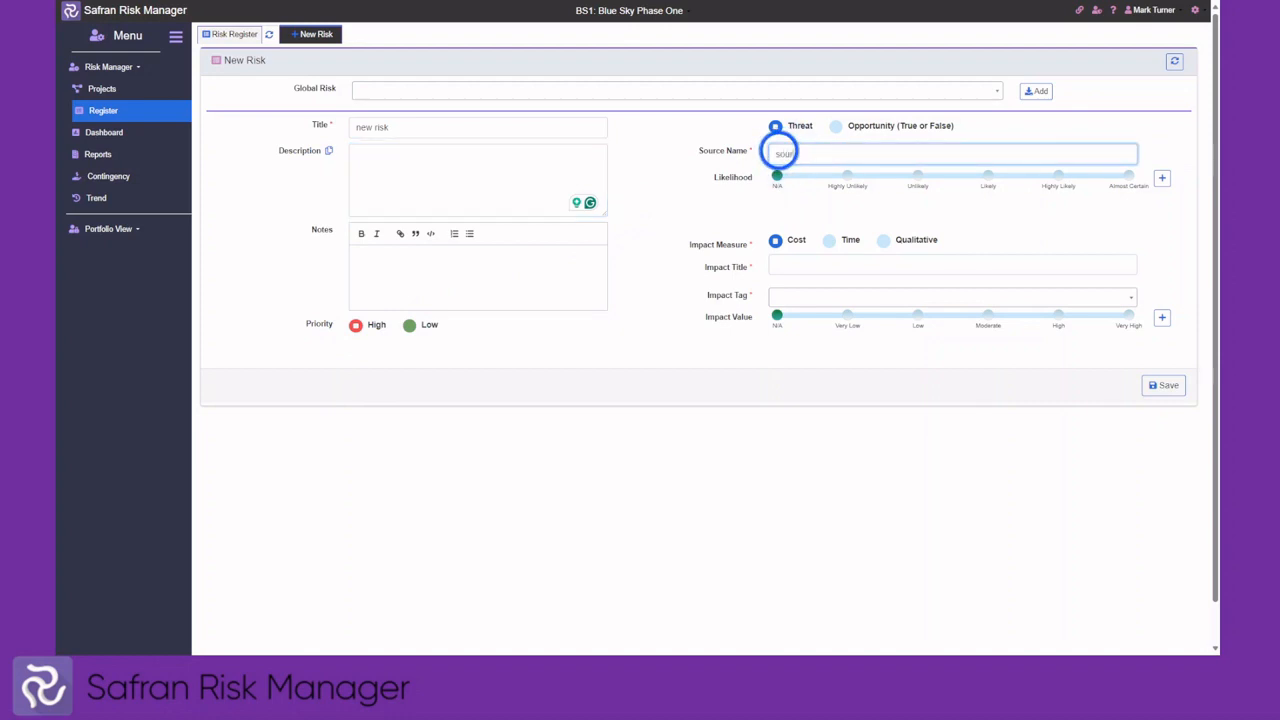
pyautogui.click(918, 177)
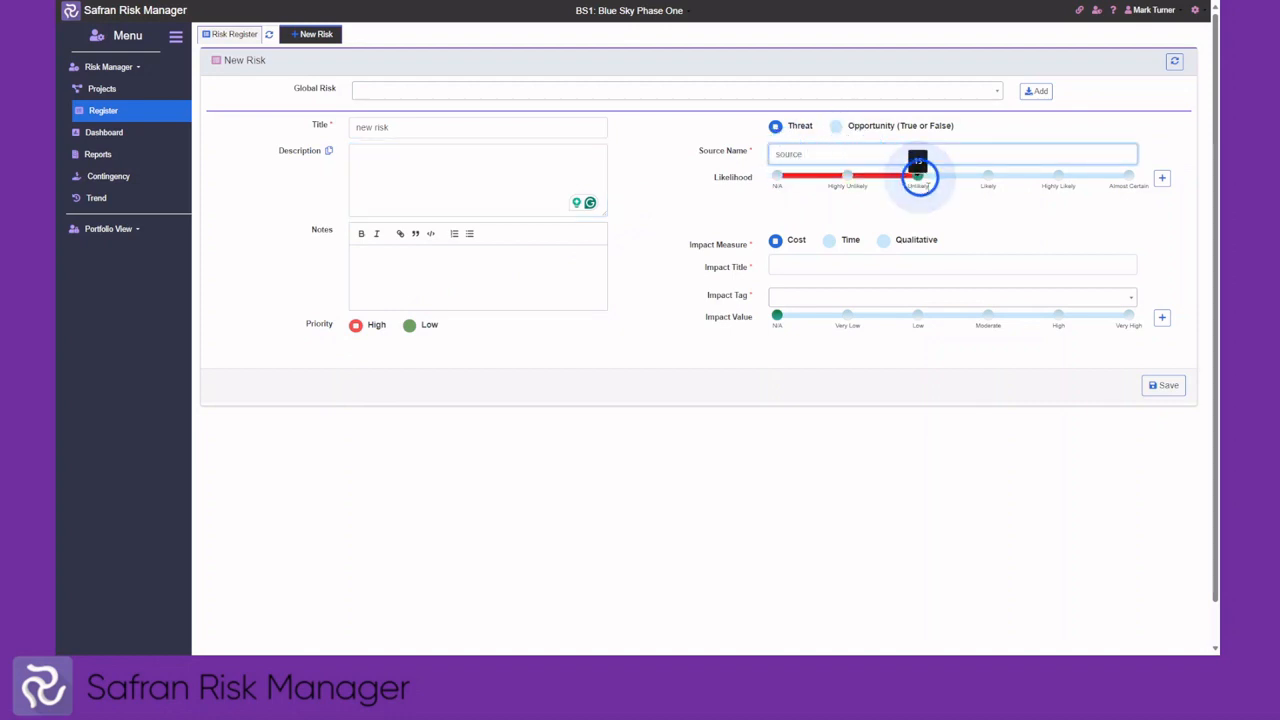
pyautogui.click(1162, 179)
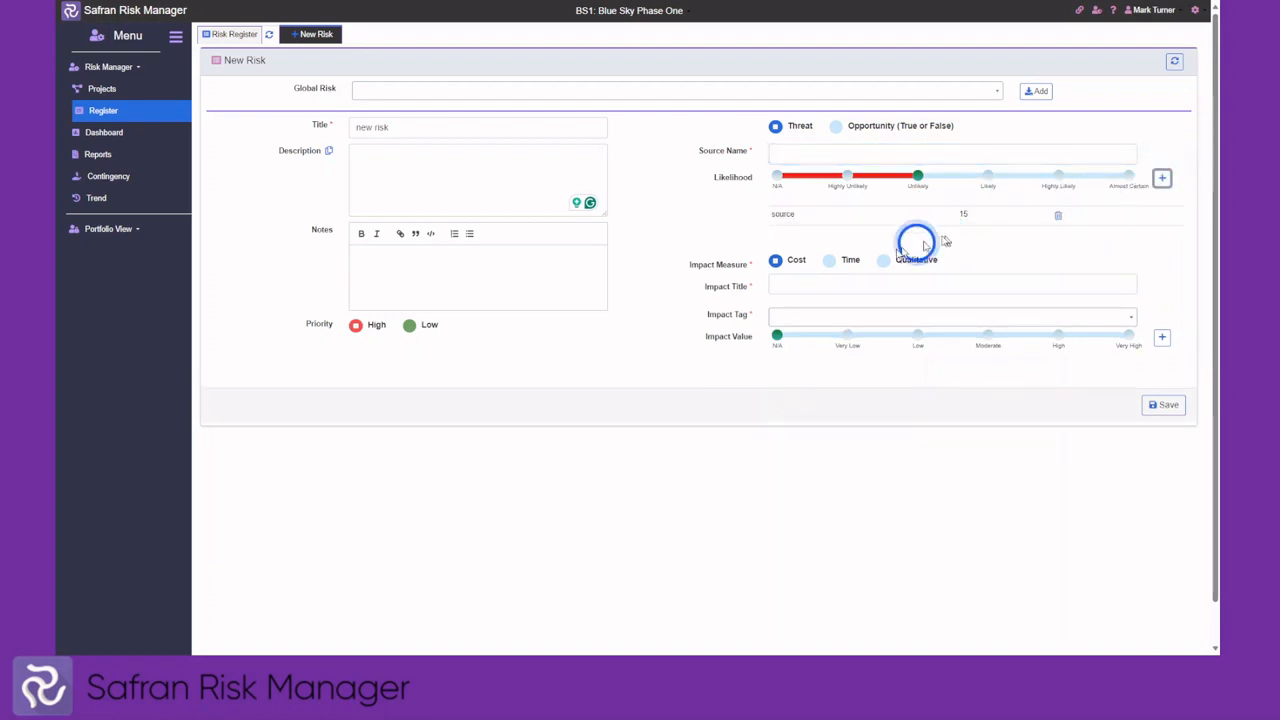
# Add a cost impact tagged Labour at Moderate (50,000)
pyautogui.click(802, 284)
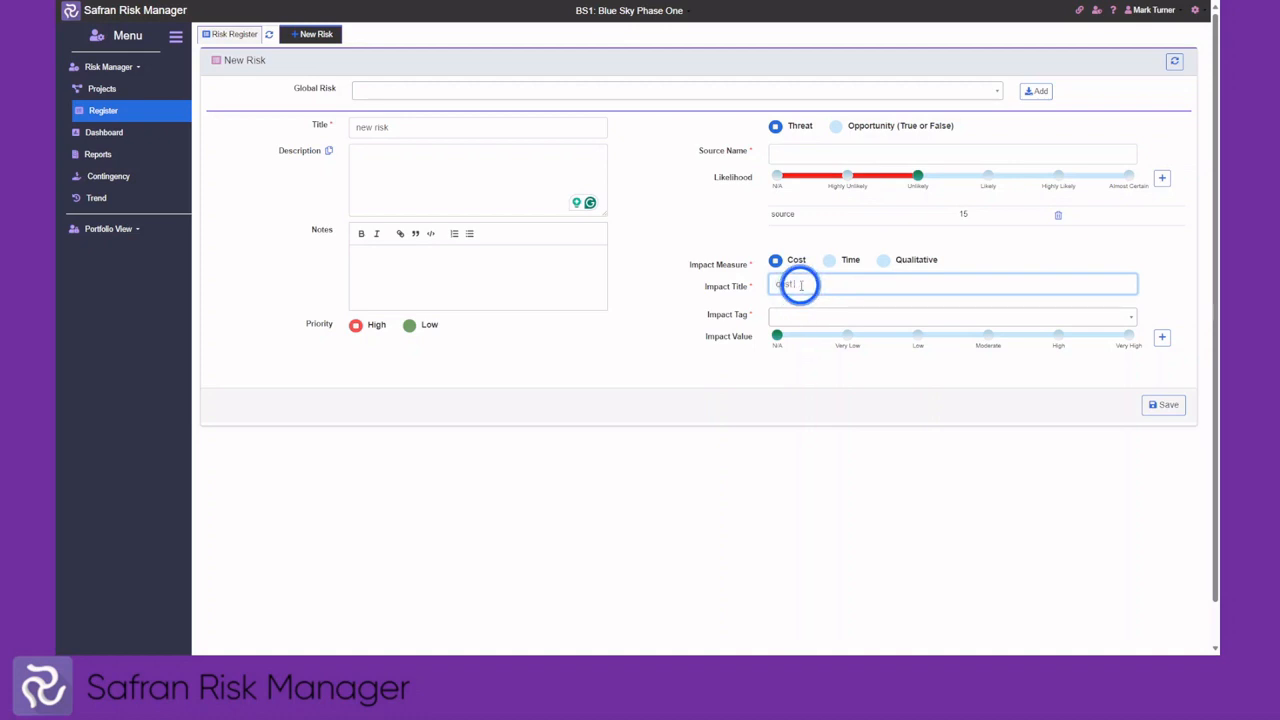
pyautogui.write('cost name')
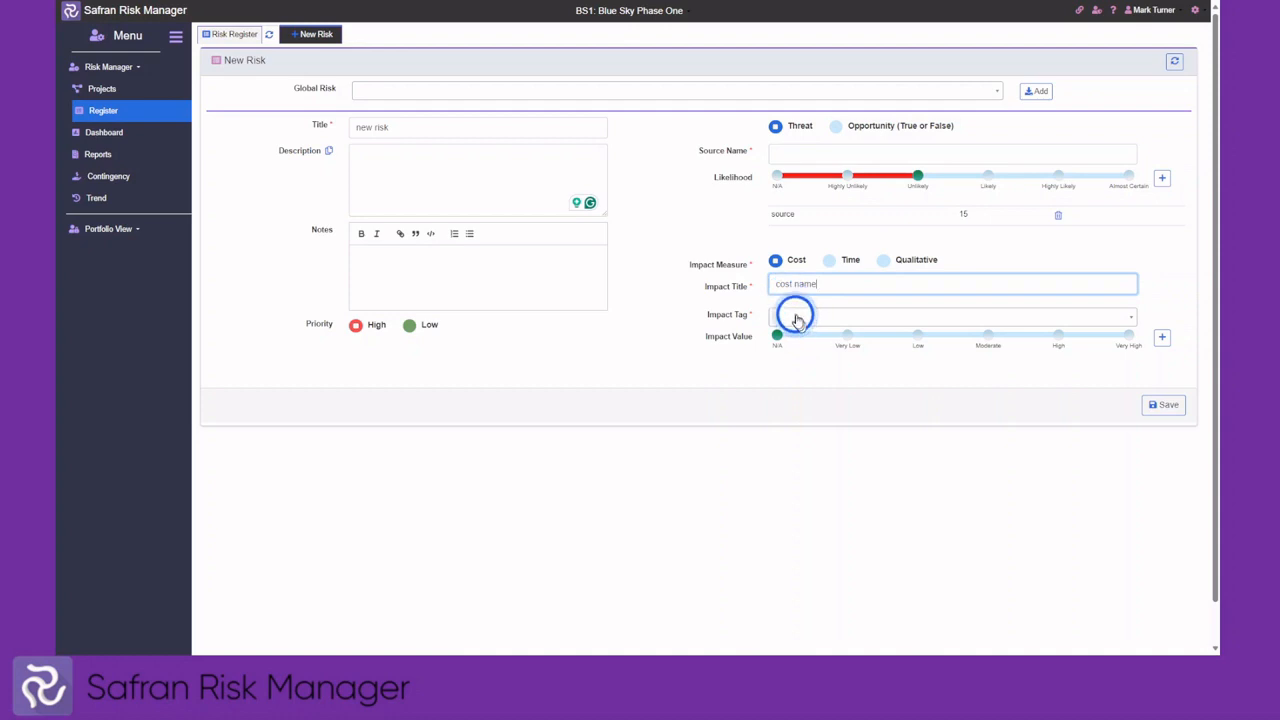
pyautogui.click(790, 316)
pyautogui.click(790, 379)
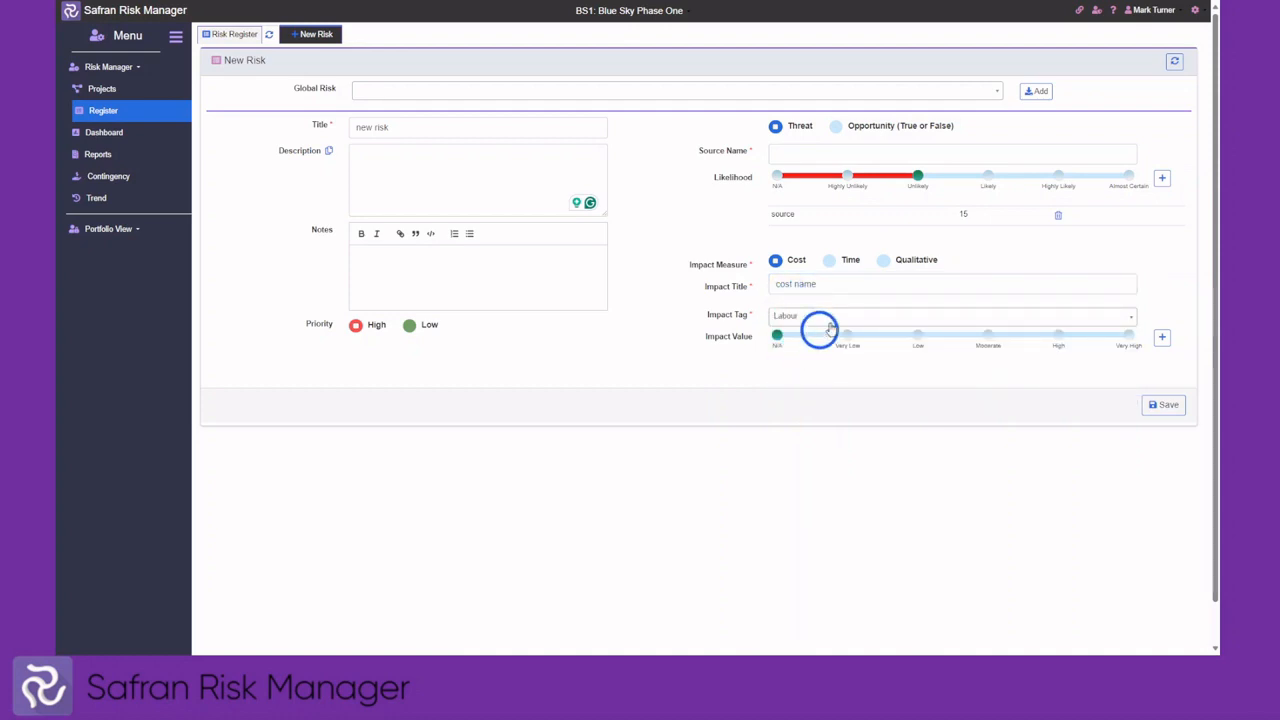
pyautogui.click(988, 336)
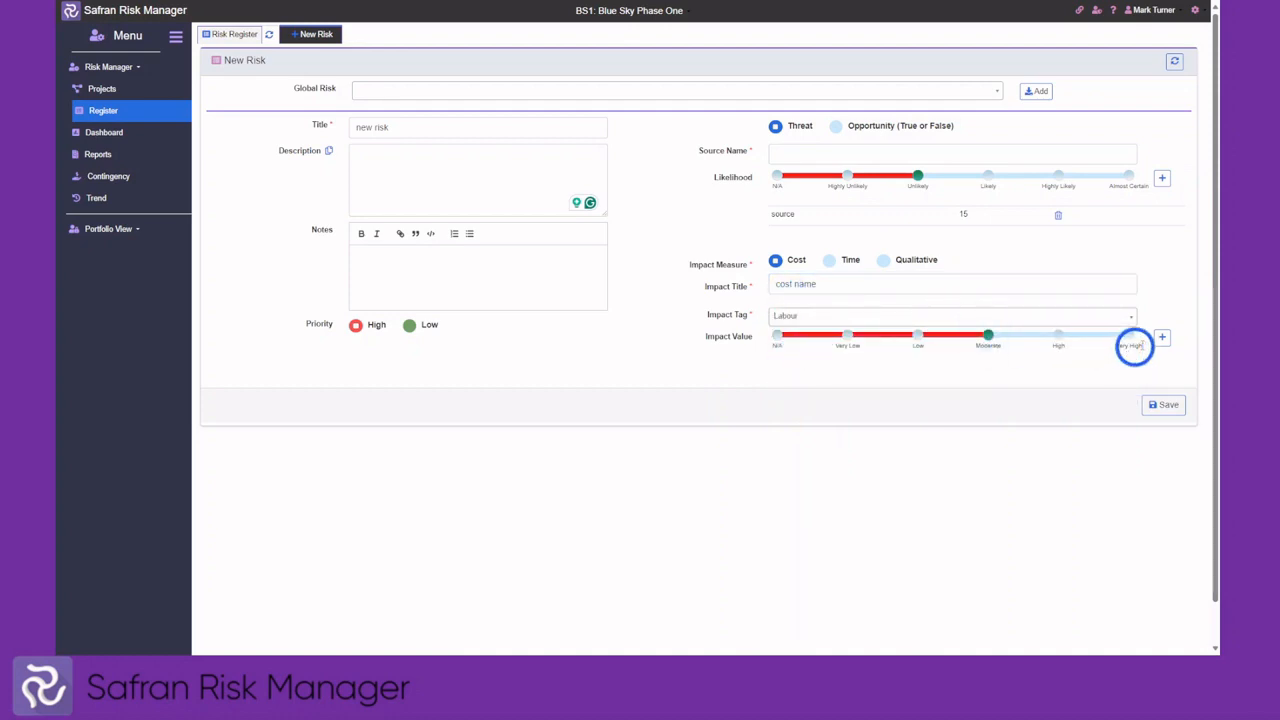
pyautogui.click(1161, 340)
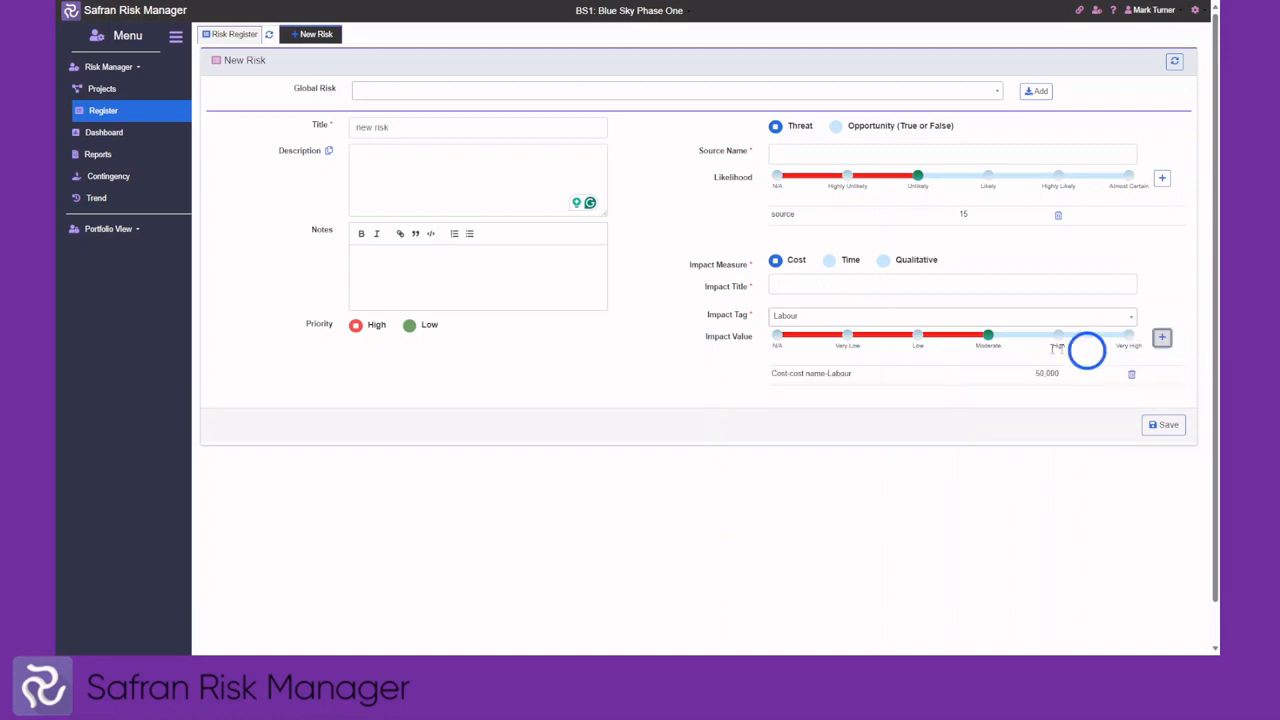
# Add a time impact tagged Delayed Start at Moderate (40)
pyautogui.click(829, 261)
pyautogui.click(813, 283)
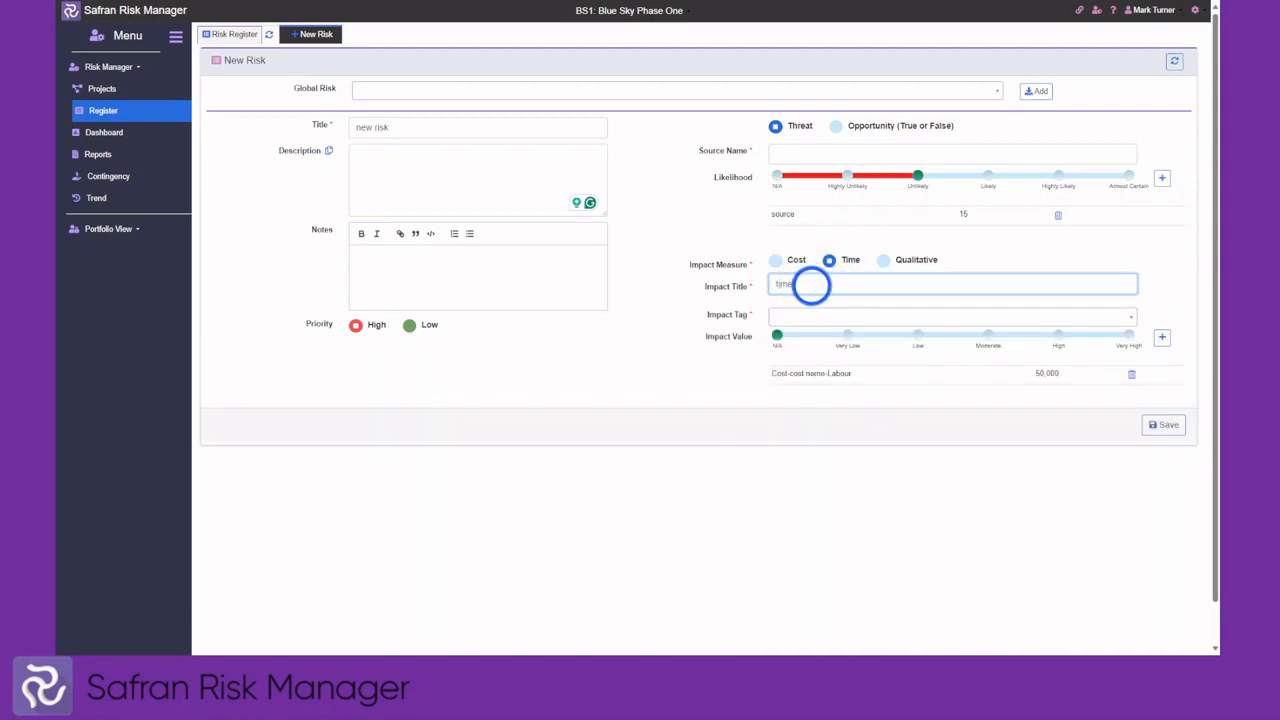
pyautogui.click(836, 318)
pyautogui.click(829, 358)
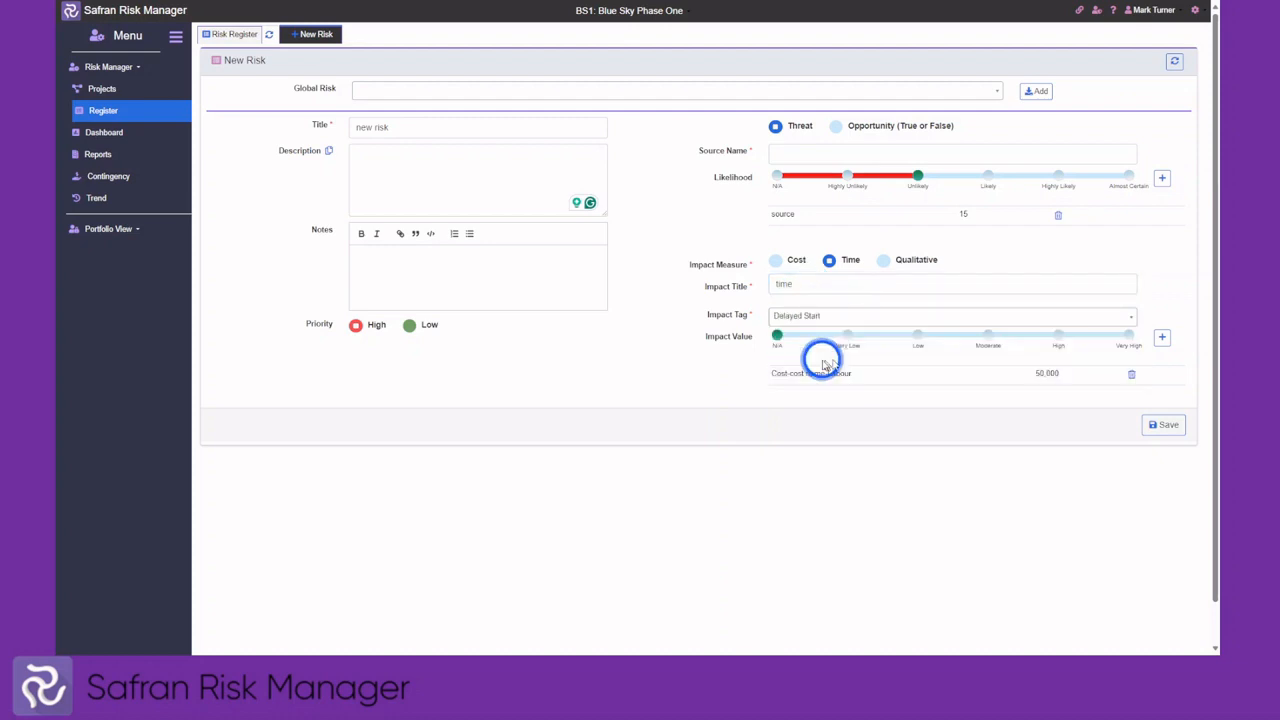
pyautogui.click(990, 340)
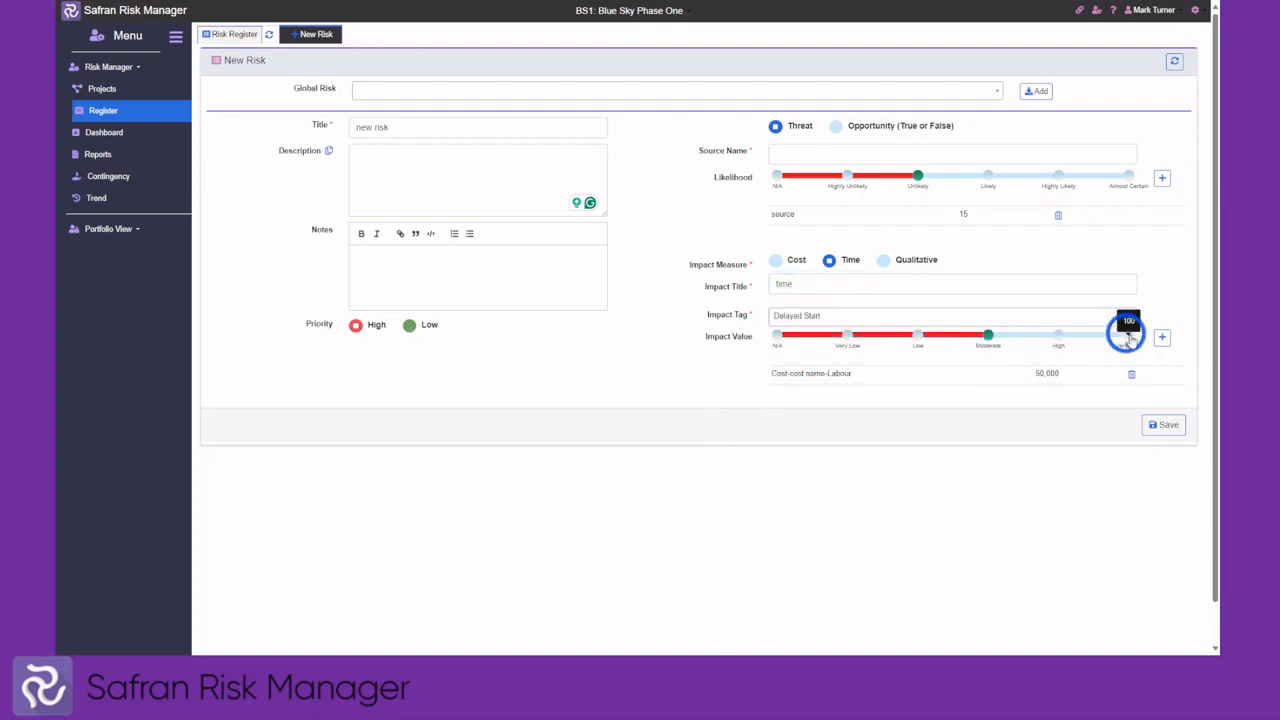
pyautogui.click(1161, 337)
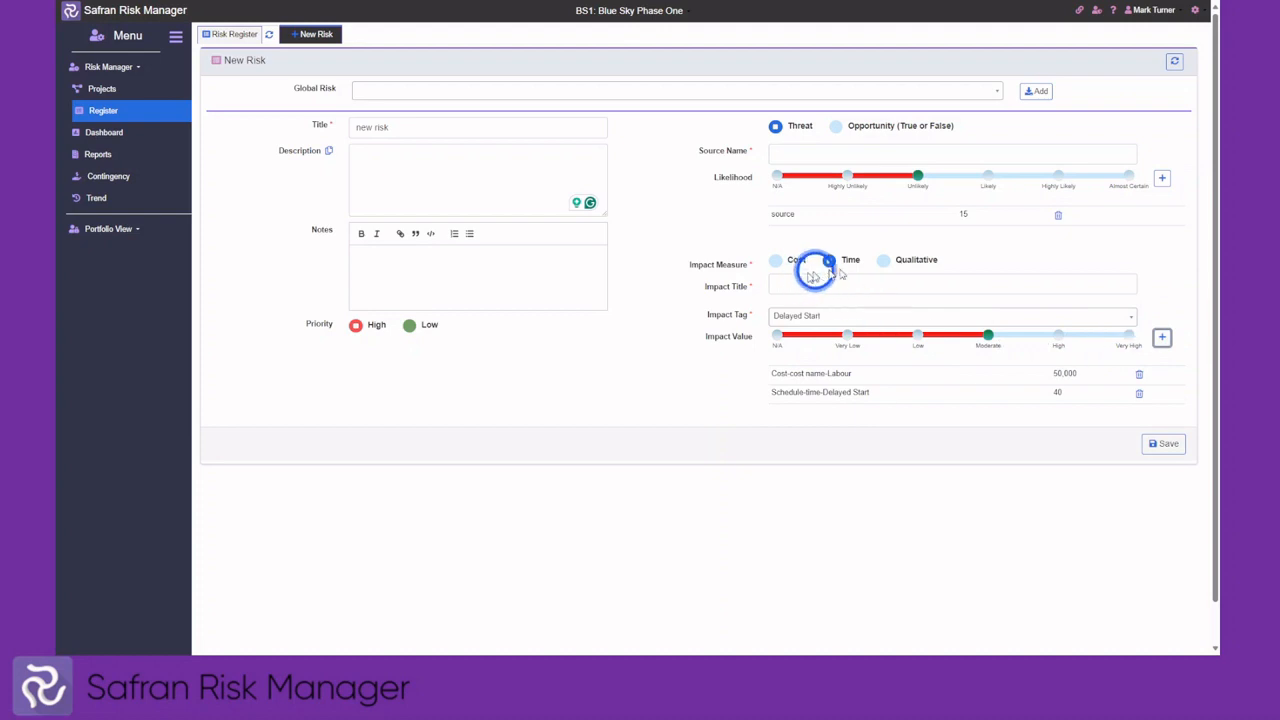
# Add a qualitative Health & Safety injury impact rated Low
pyautogui.click(883, 260)
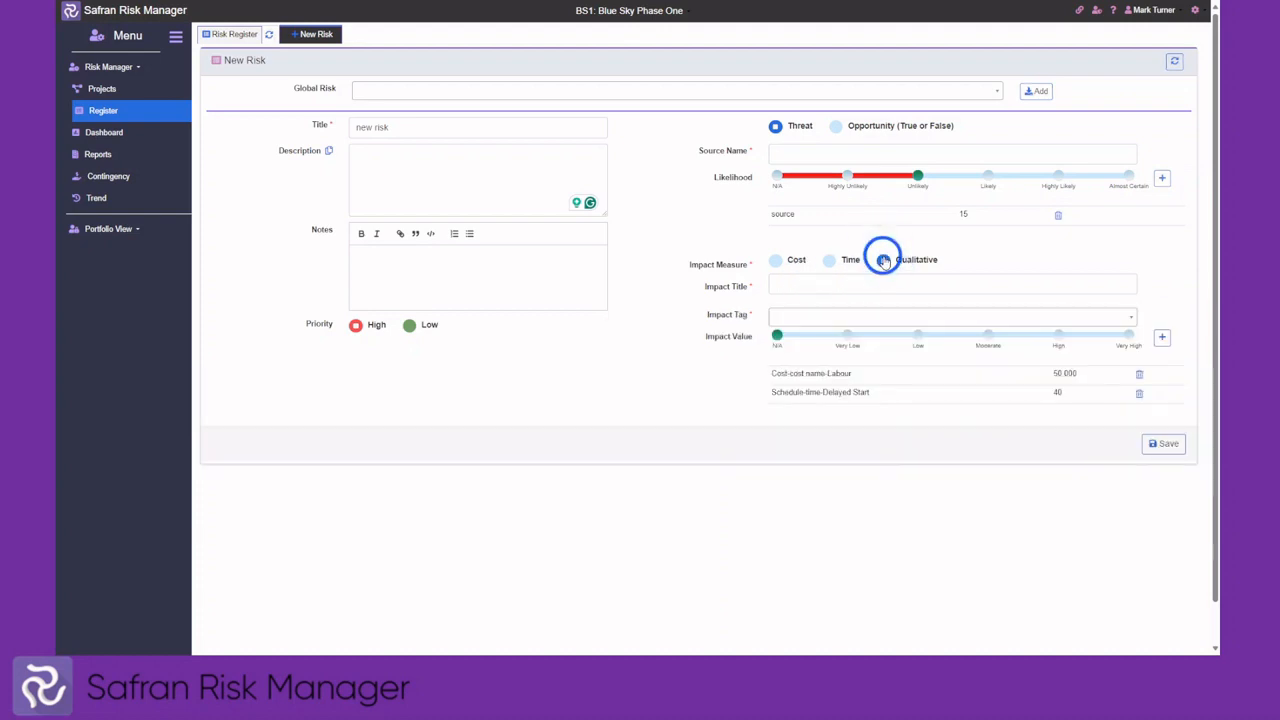
pyautogui.click(795, 285)
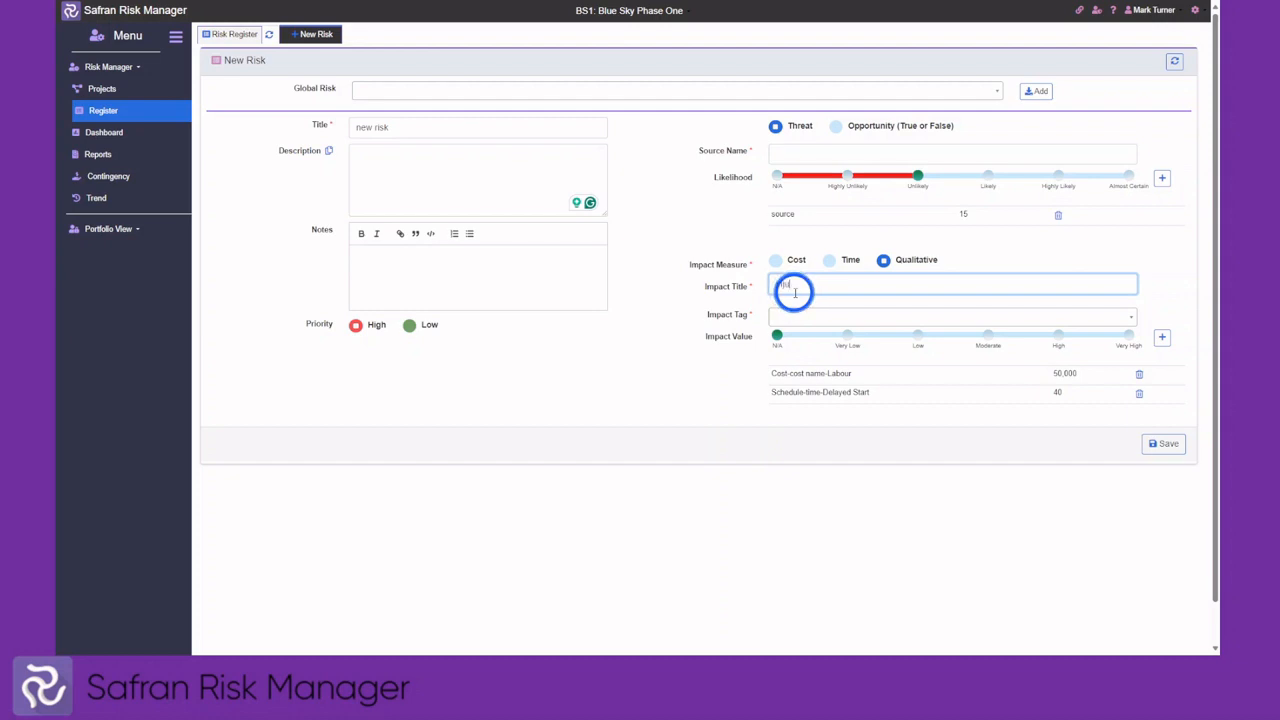
pyautogui.click(795, 317)
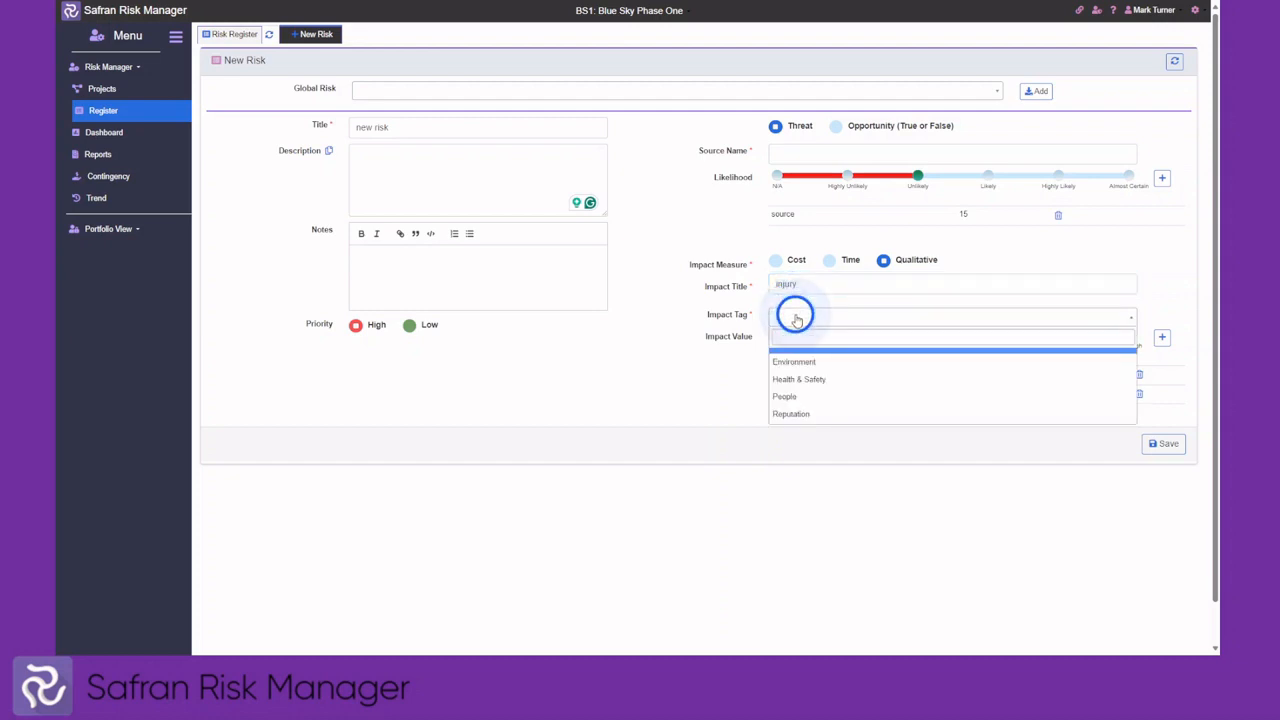
pyautogui.click(810, 374)
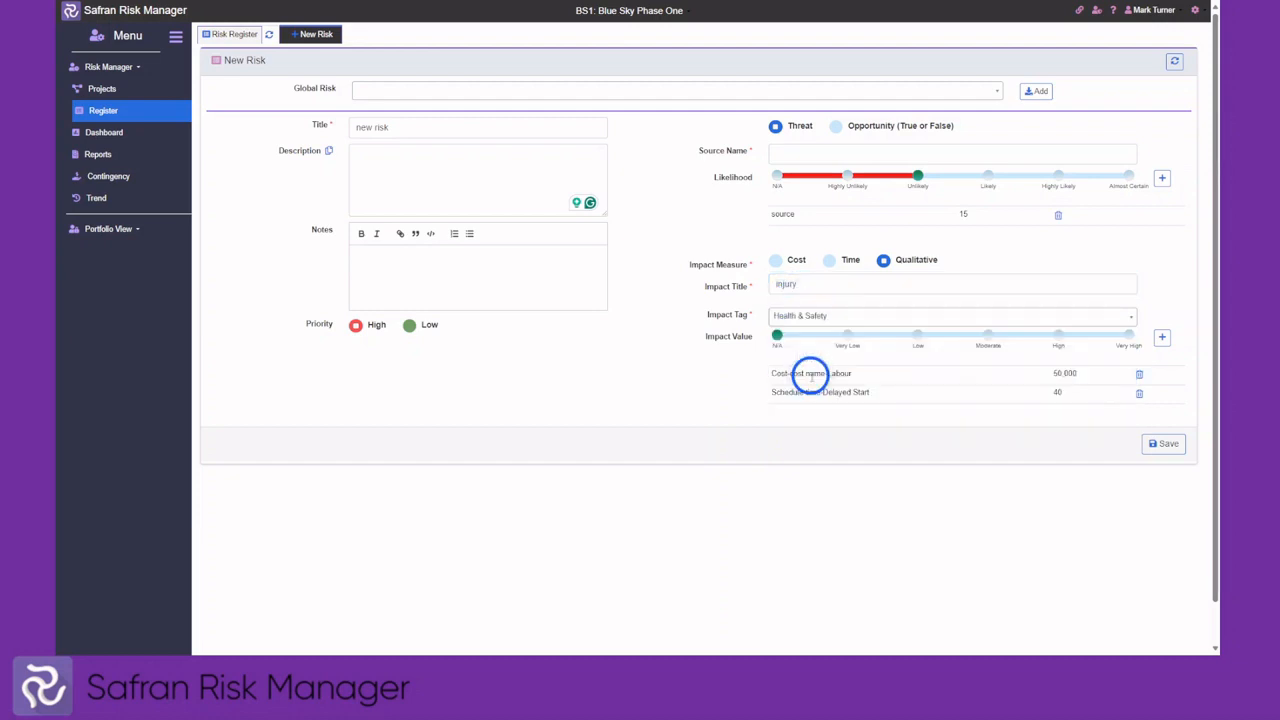
pyautogui.click(918, 335)
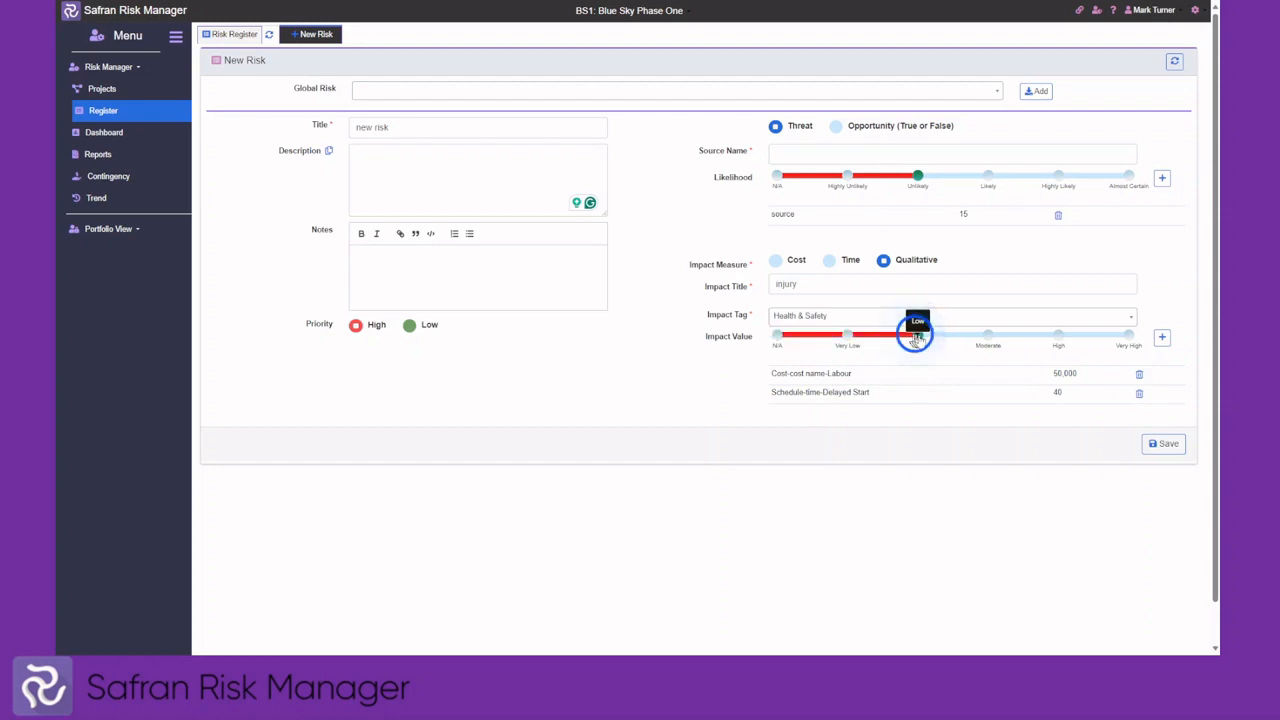
pyautogui.click(1162, 340)
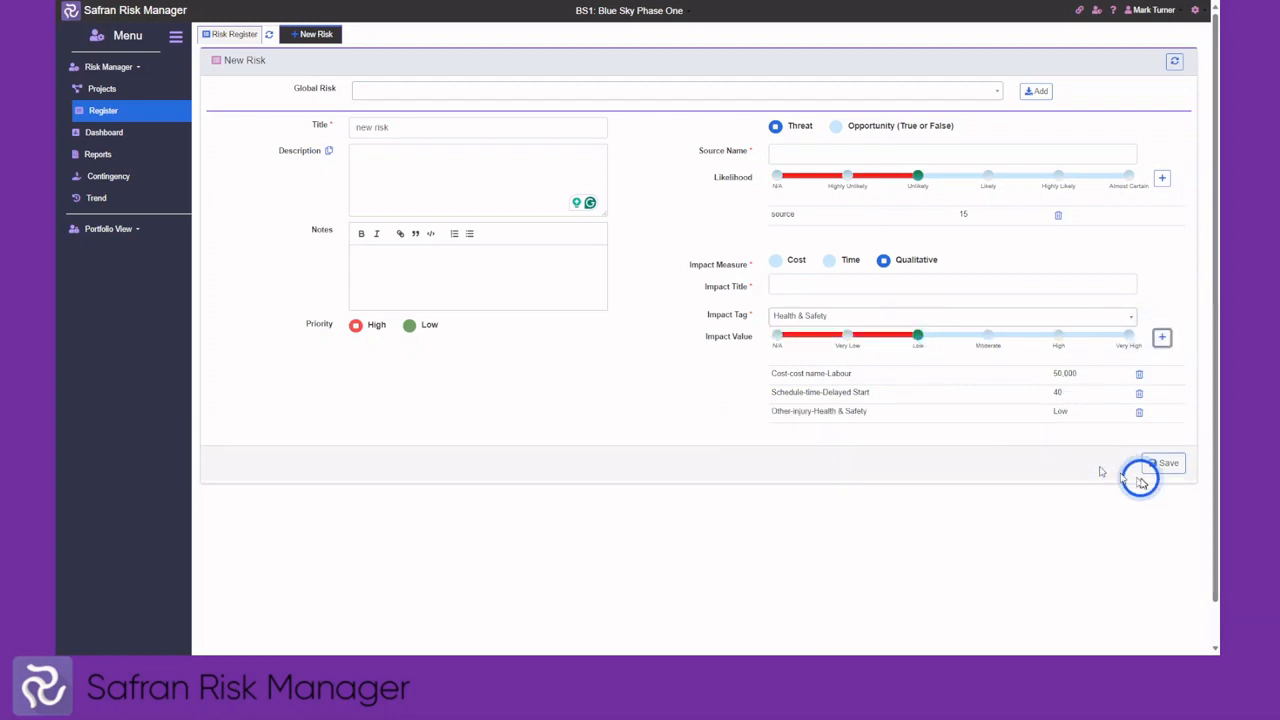
# Save the risk as 1387 and categorise it: Commercial, Six ship array system, Design Stage, Engineering
pyautogui.click(1168, 466)
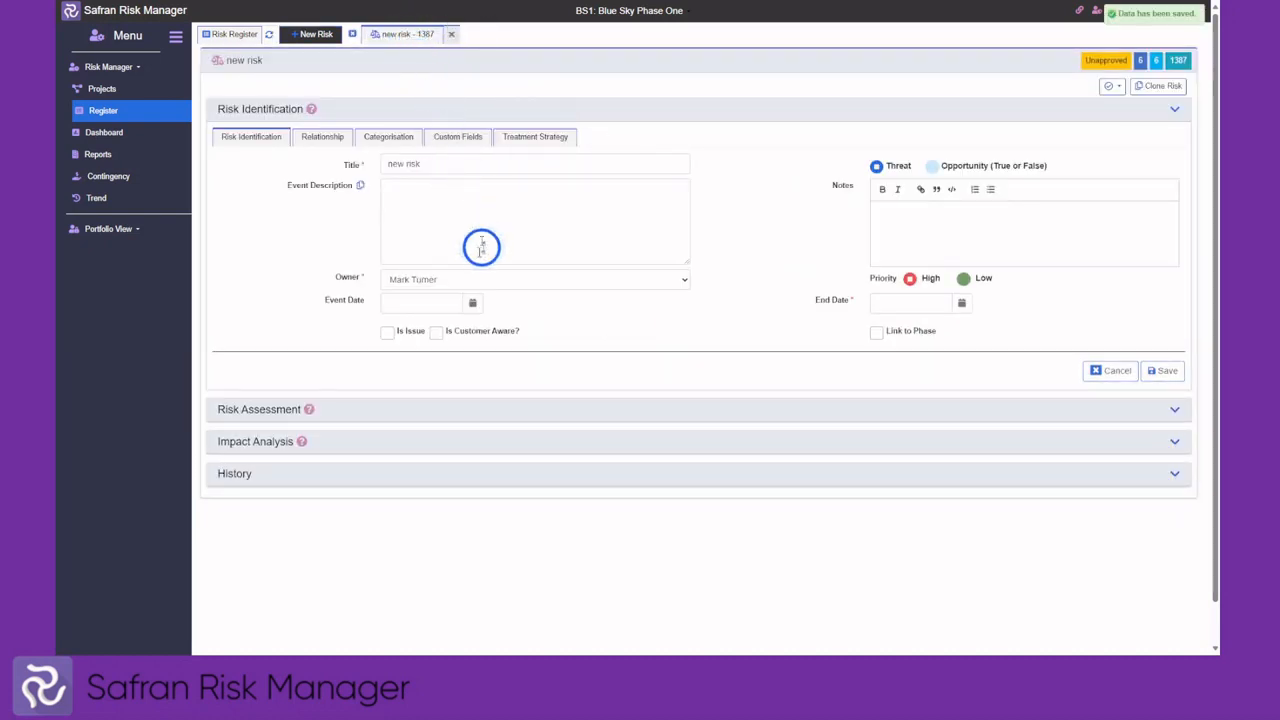
pyautogui.click(380, 140)
pyautogui.click(398, 168)
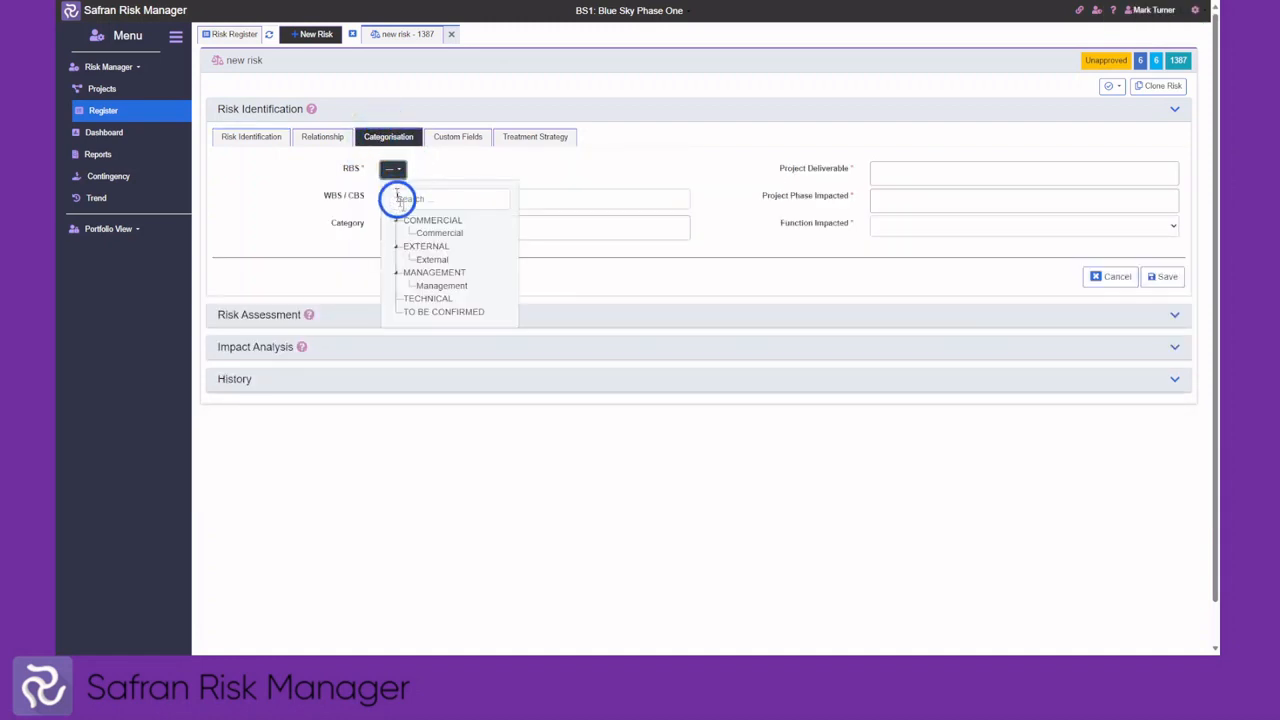
pyautogui.click(436, 232)
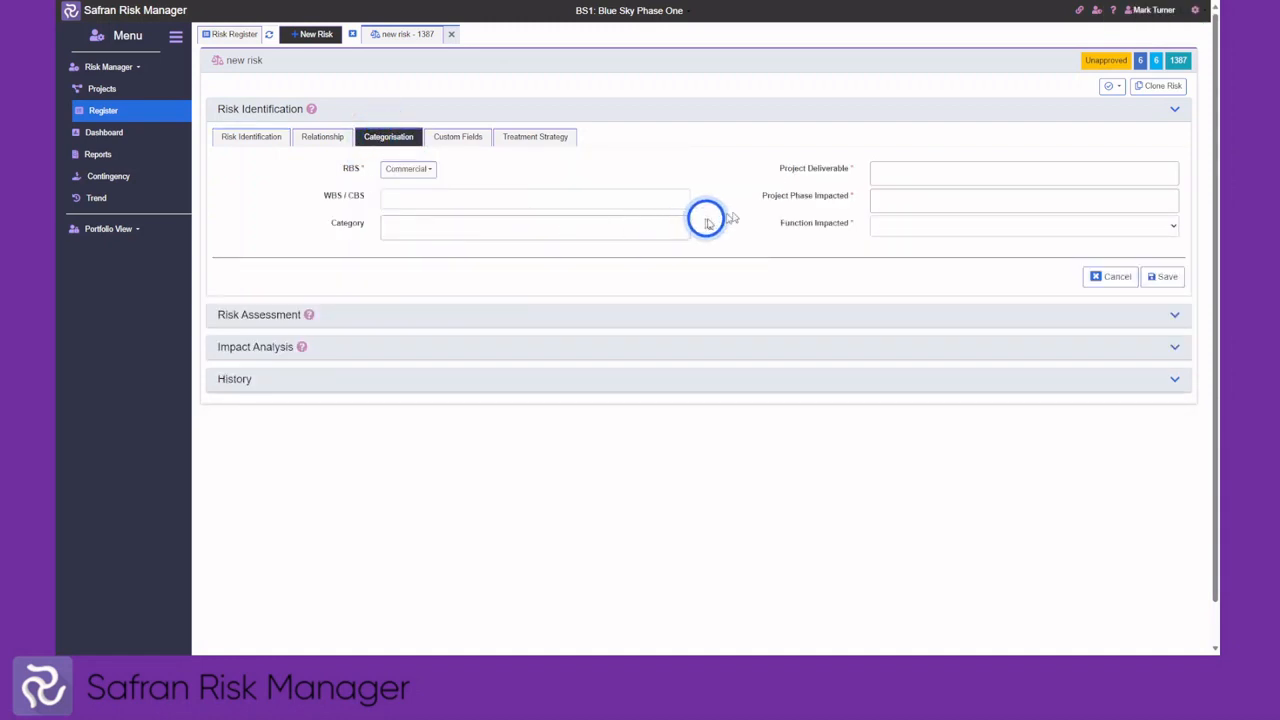
pyautogui.click(876, 175)
pyautogui.click(892, 215)
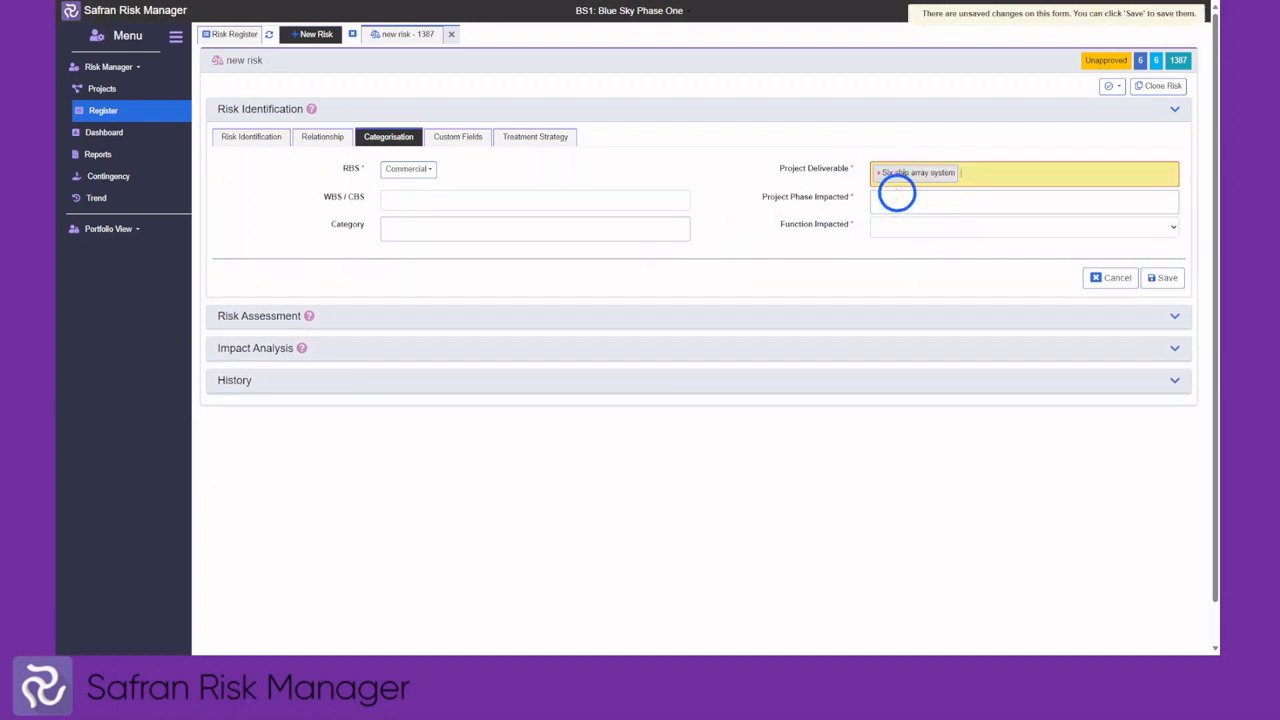
pyautogui.click(891, 200)
pyautogui.click(905, 247)
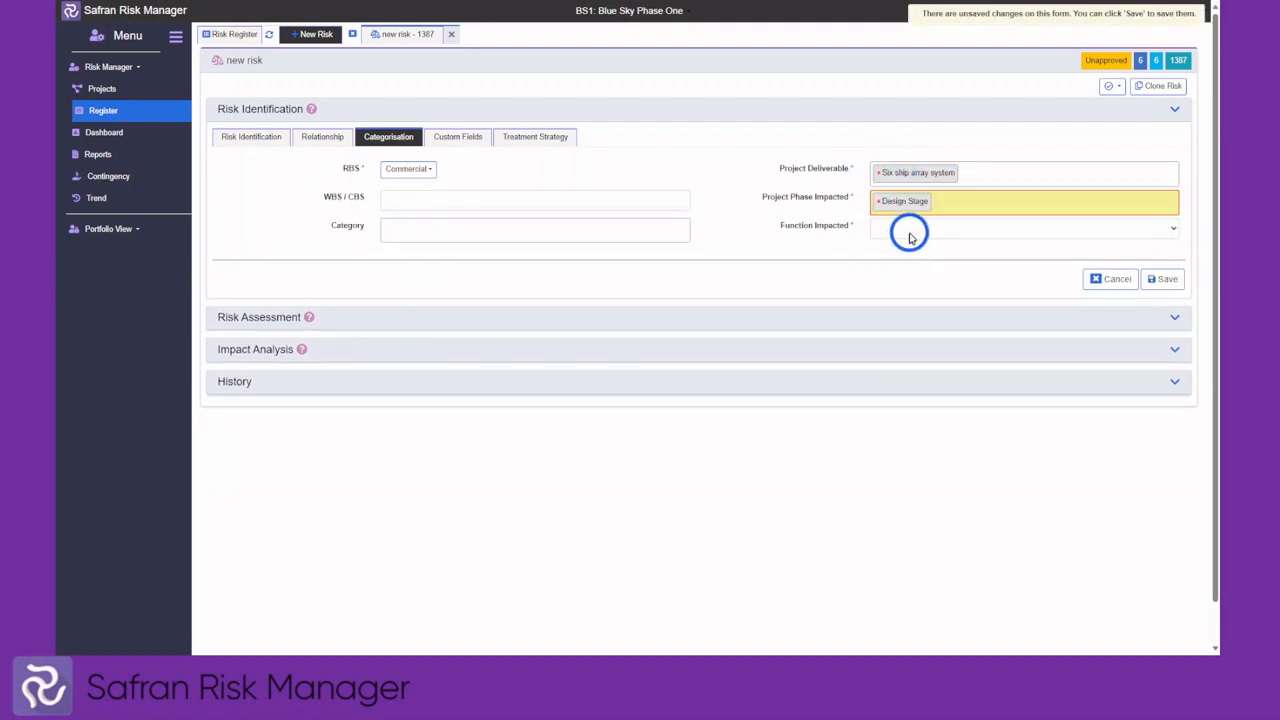
pyautogui.click(908, 238)
pyautogui.click(923, 270)
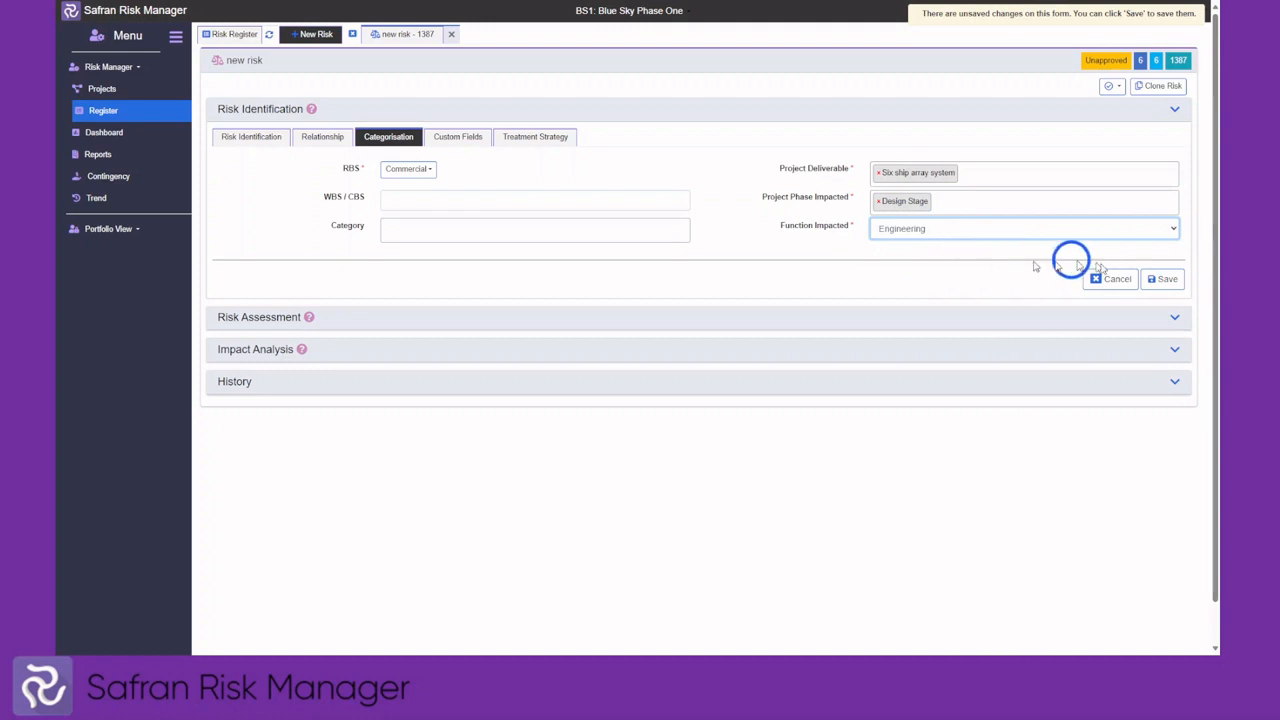
pyautogui.click(1155, 279)
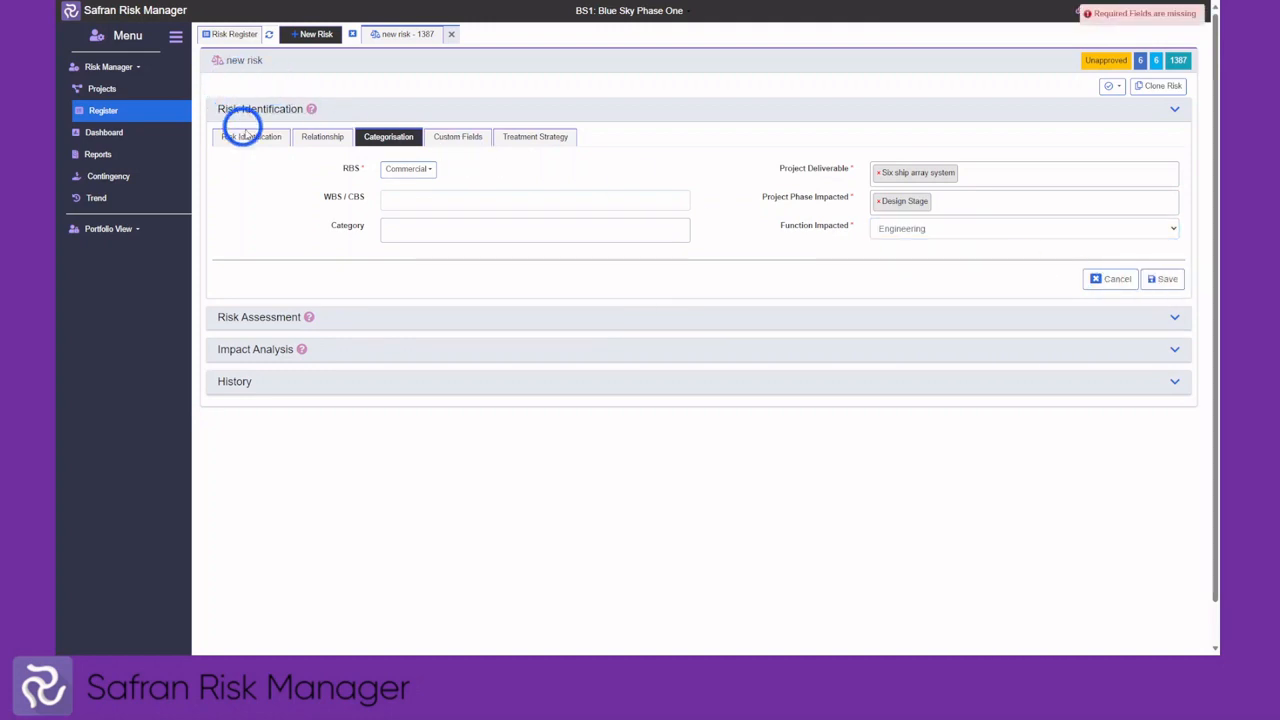
# Give risk 1387 an end date of 15/02/2024, save it, and close its tab
pyautogui.click(250, 137)
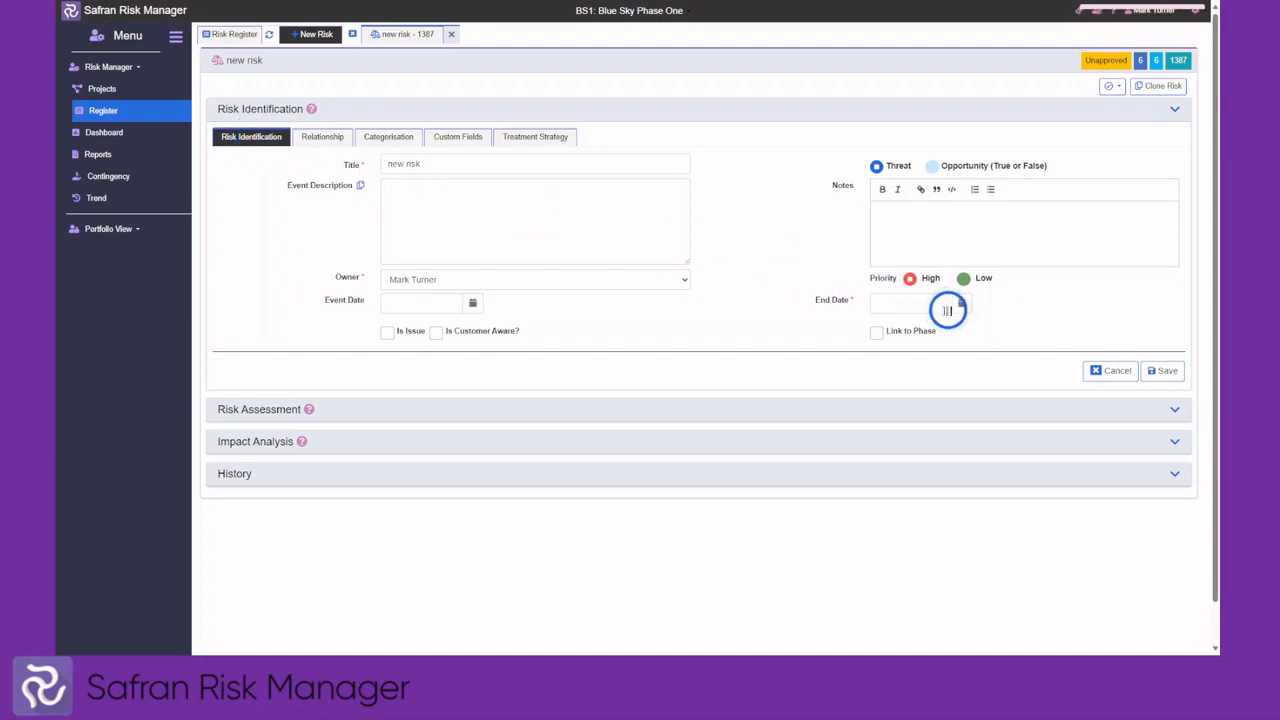
pyautogui.click(958, 308)
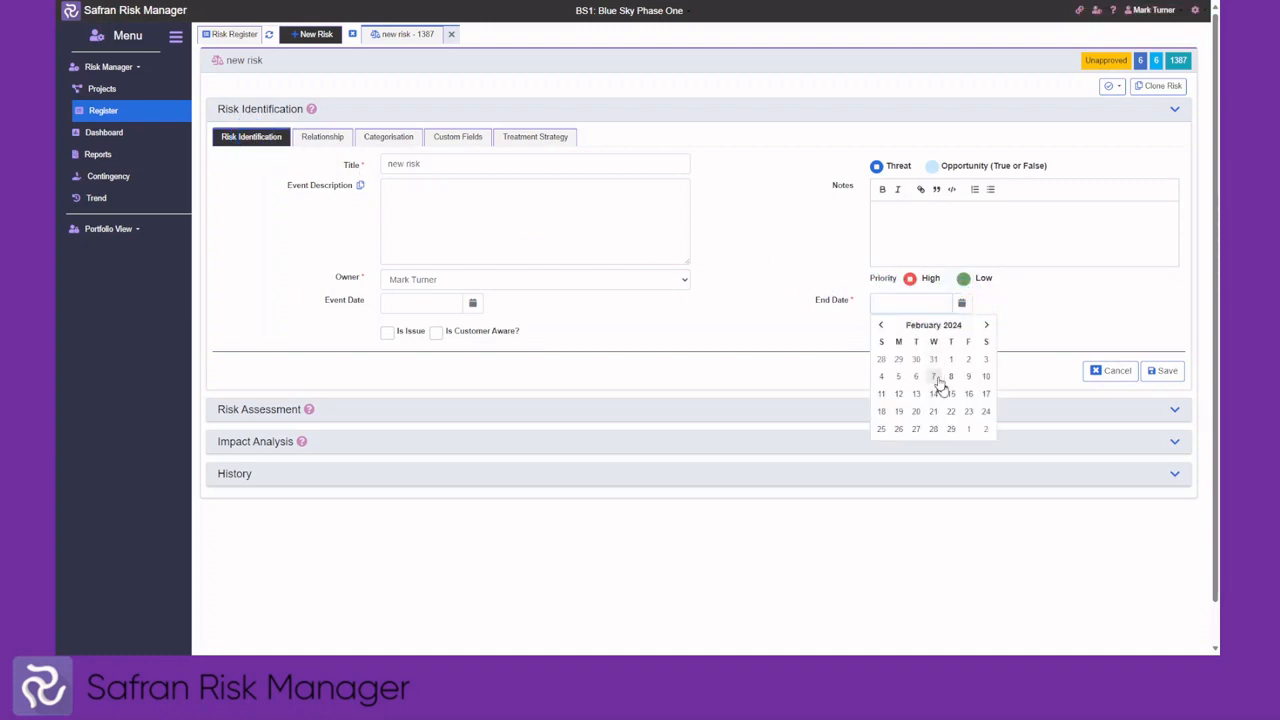
pyautogui.click(952, 394)
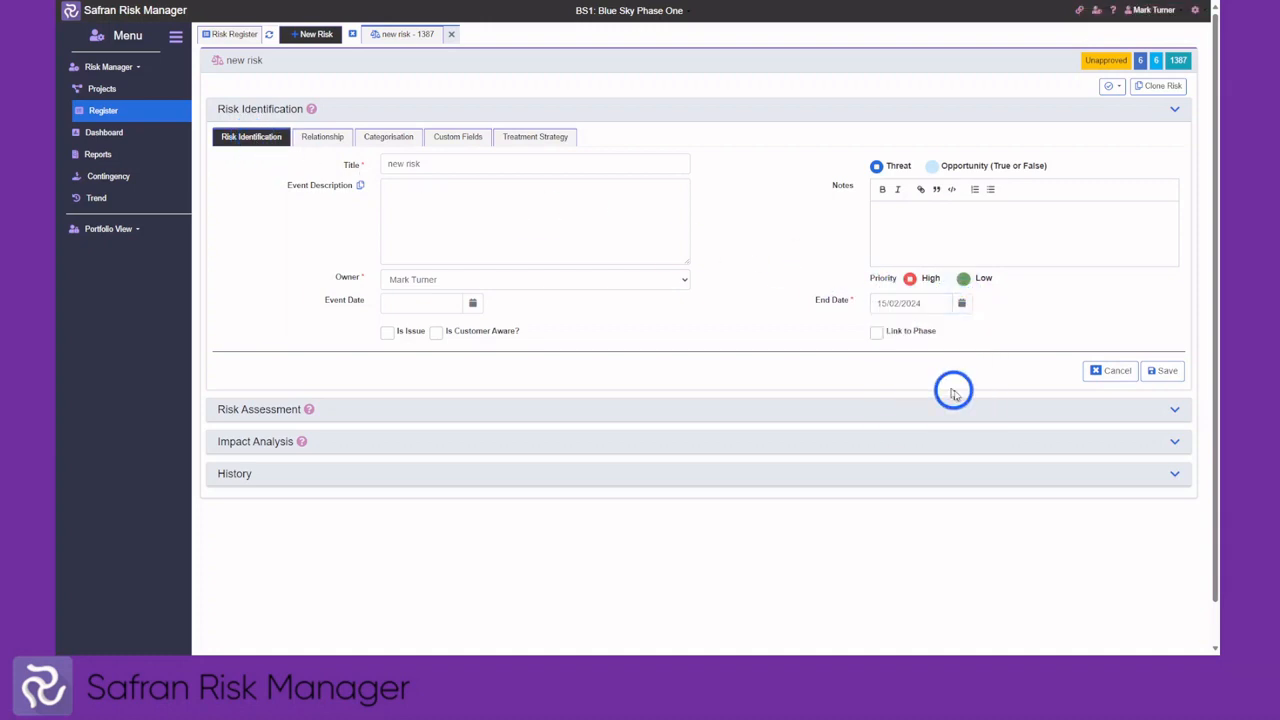
pyautogui.click(1162, 372)
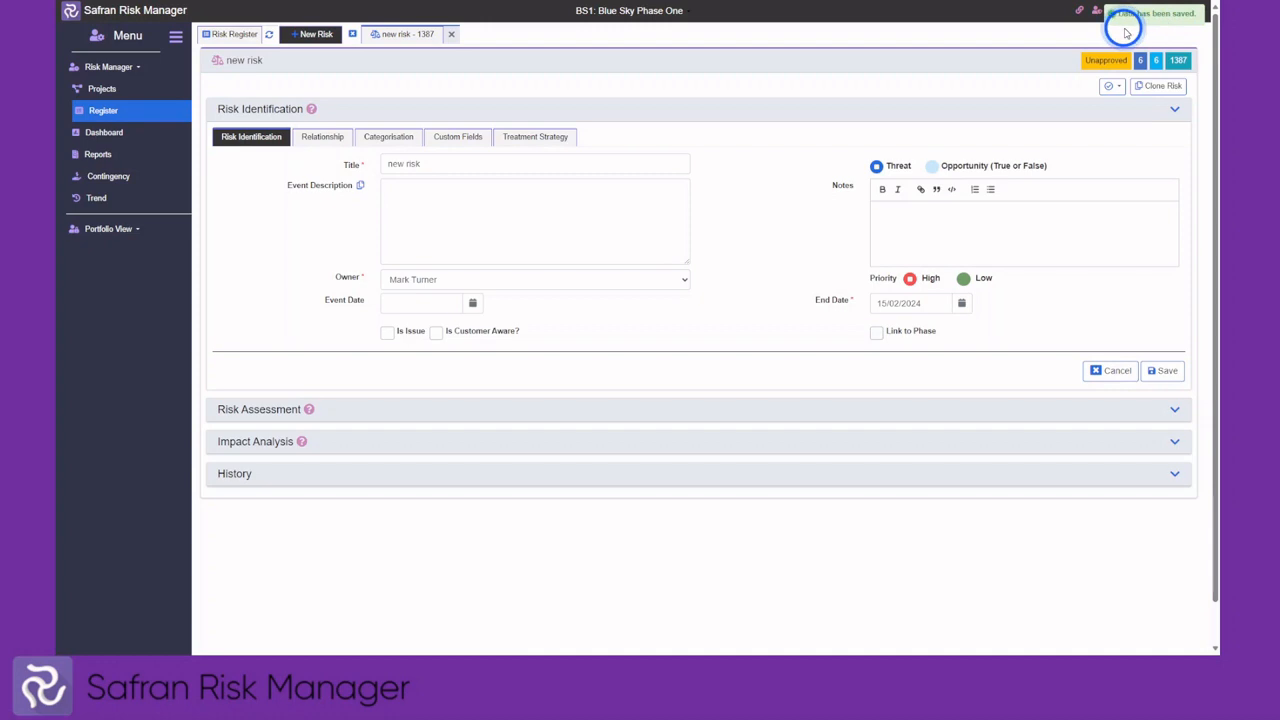
pyautogui.click(517, 110)
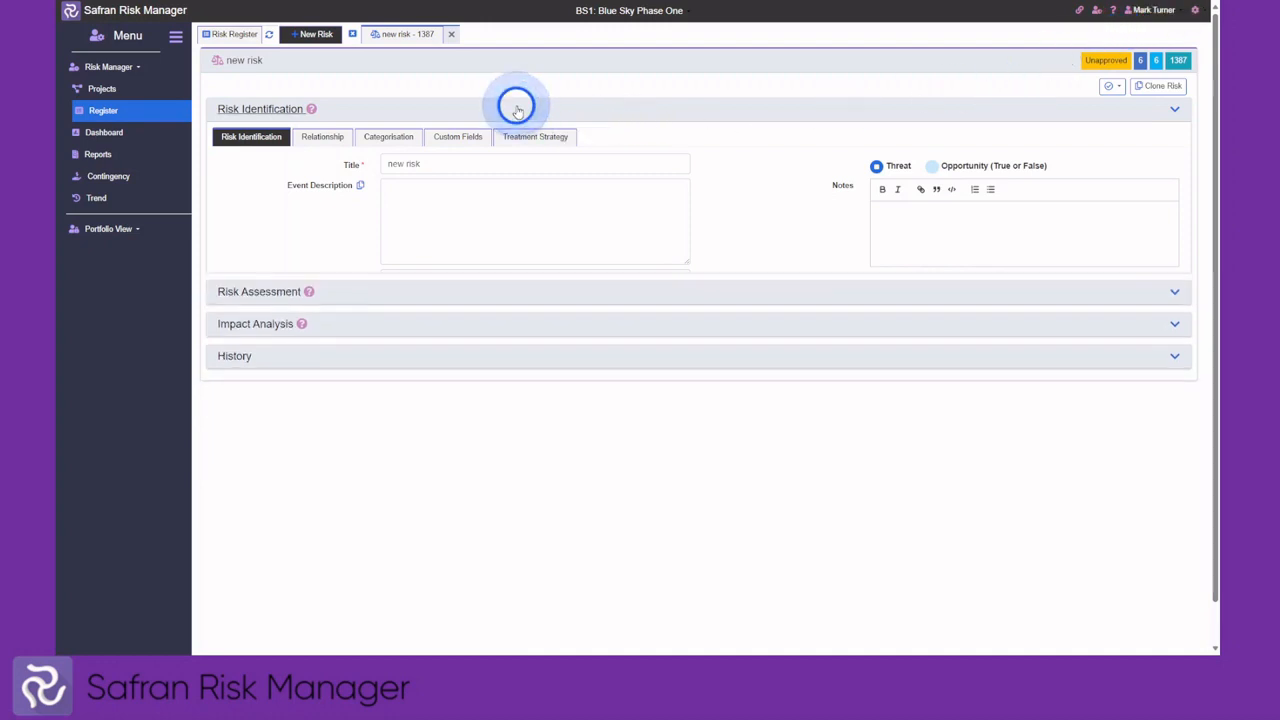
pyautogui.click(352, 35)
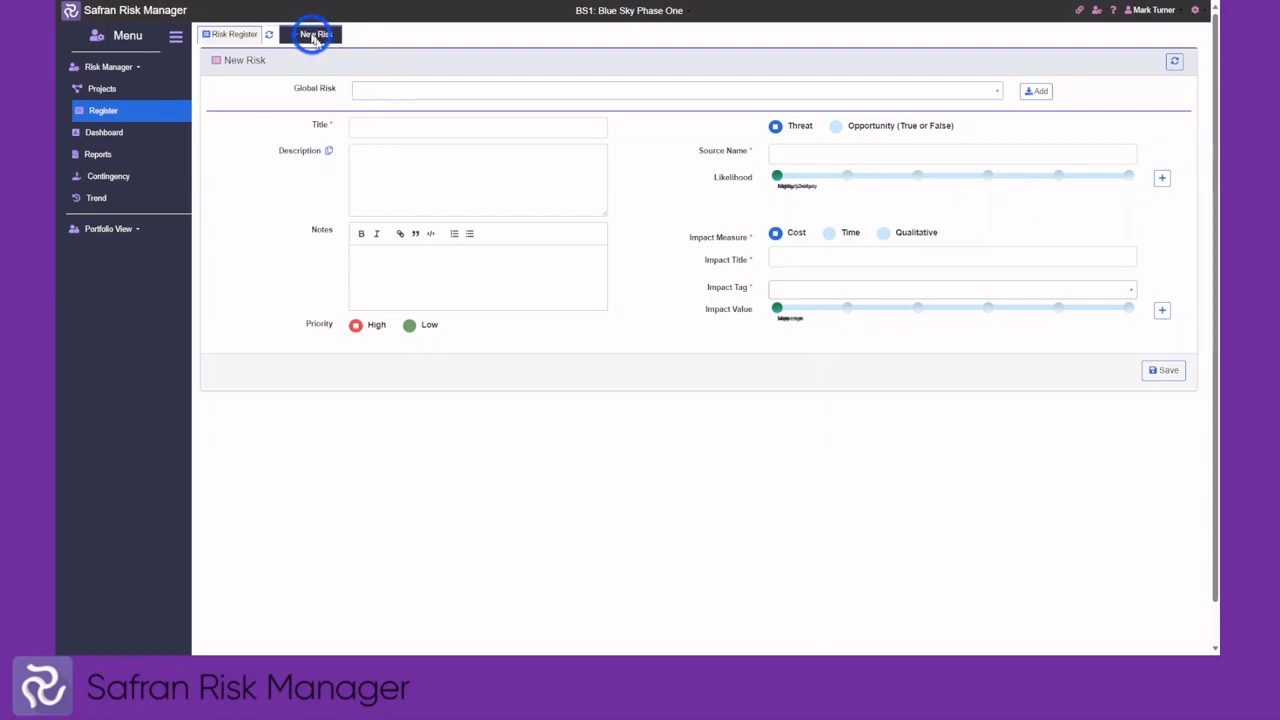
# Fill the form from the Material Cost Increase global risk and add its Economic Changes source as Unlikely
pyautogui.click(367, 92)
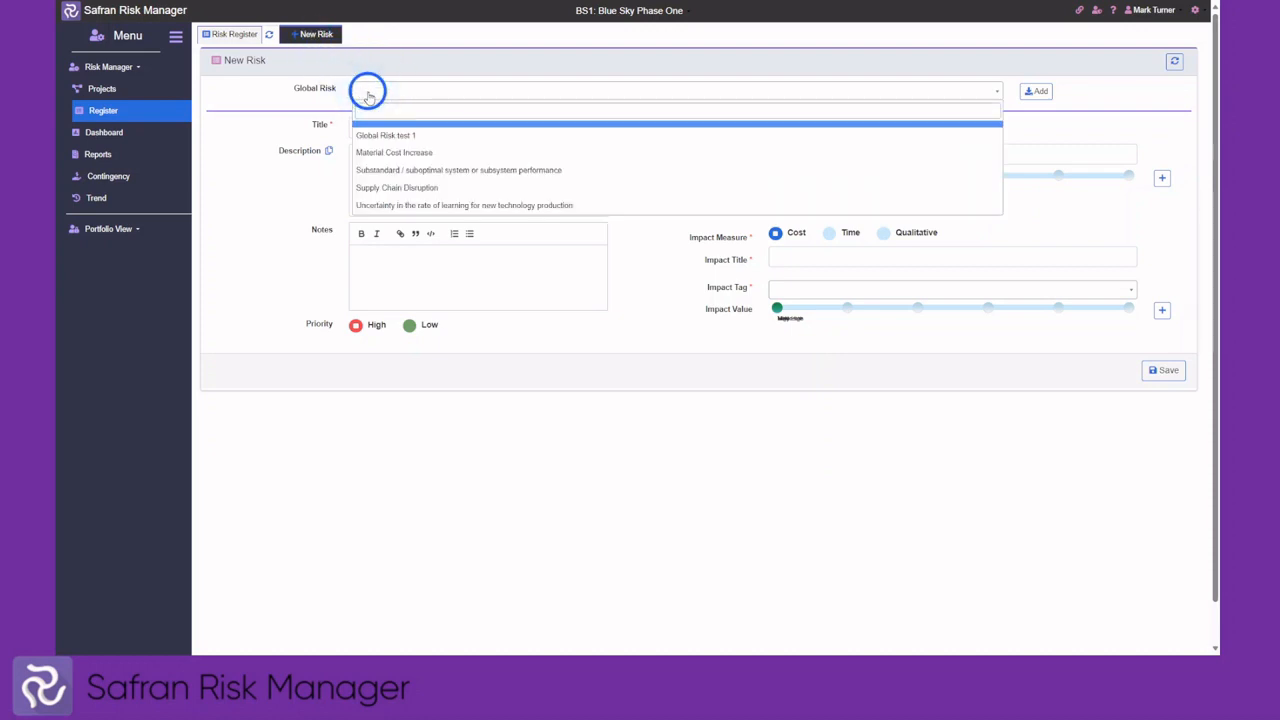
pyautogui.click(412, 155)
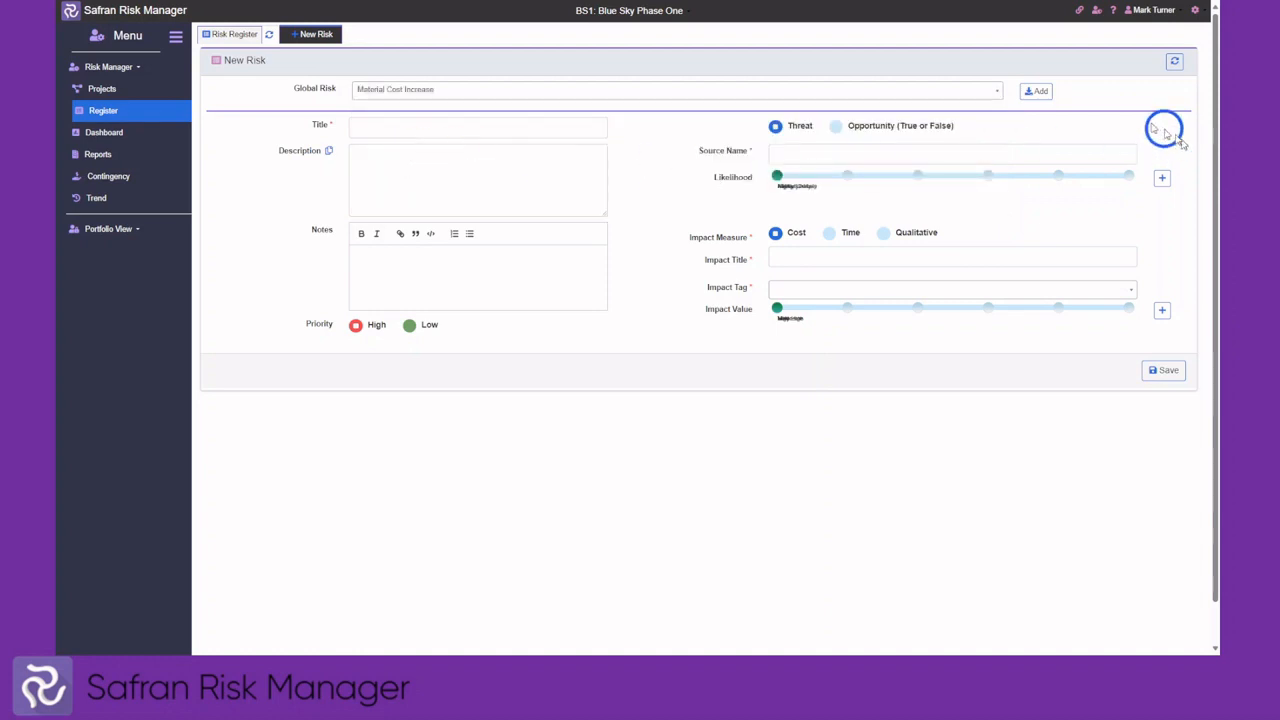
pyautogui.click(1037, 91)
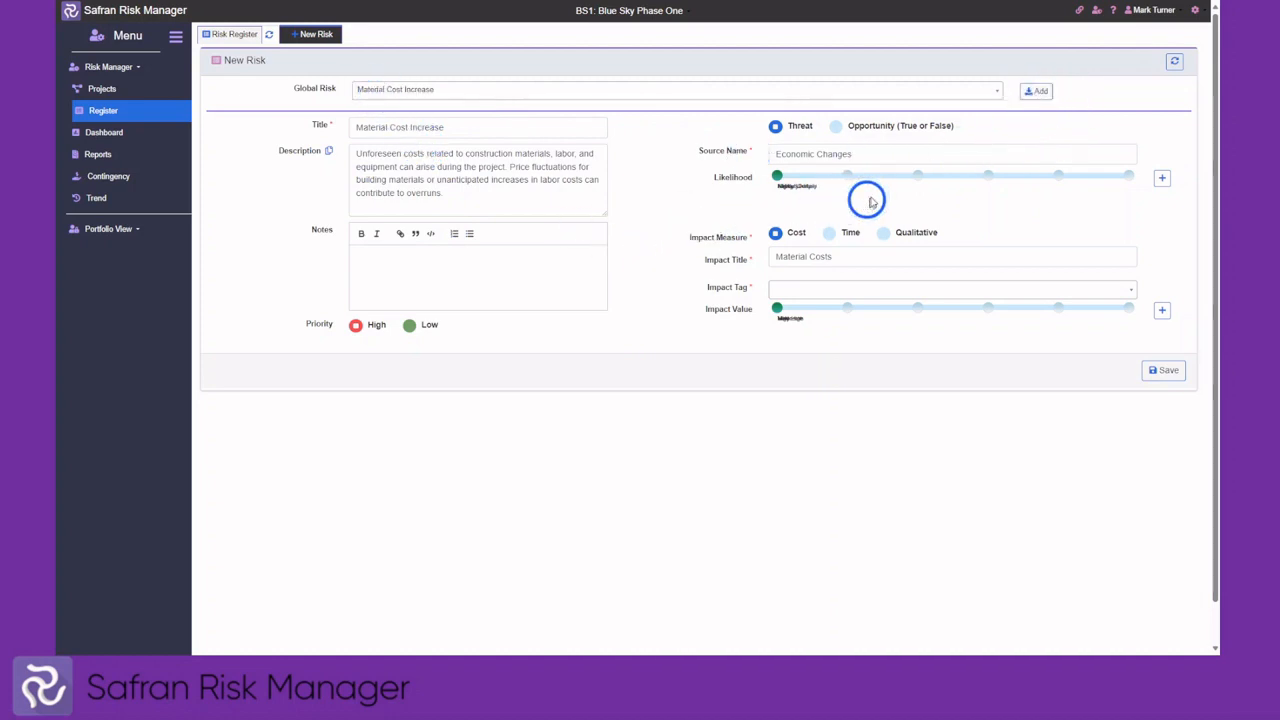
pyautogui.click(917, 177)
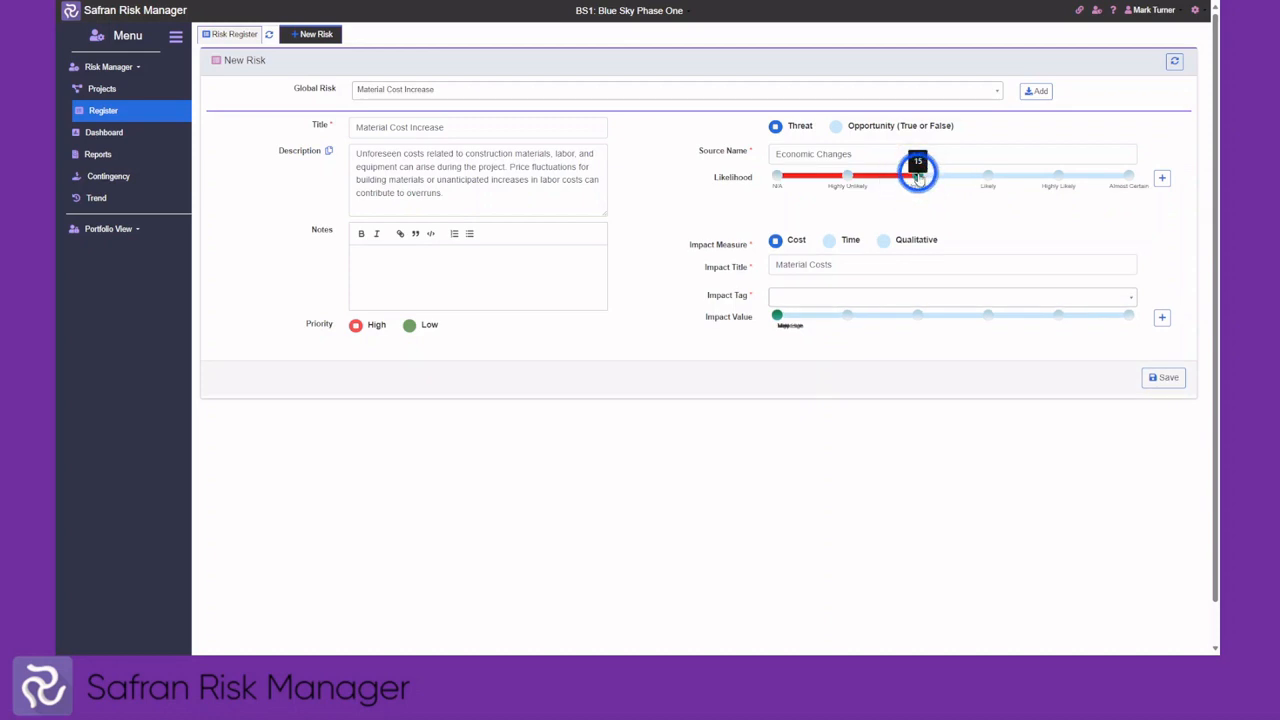
pyautogui.click(1162, 178)
# Add a Moderate Labour material cost impact and save the risk as 1388
pyautogui.click(872, 316)
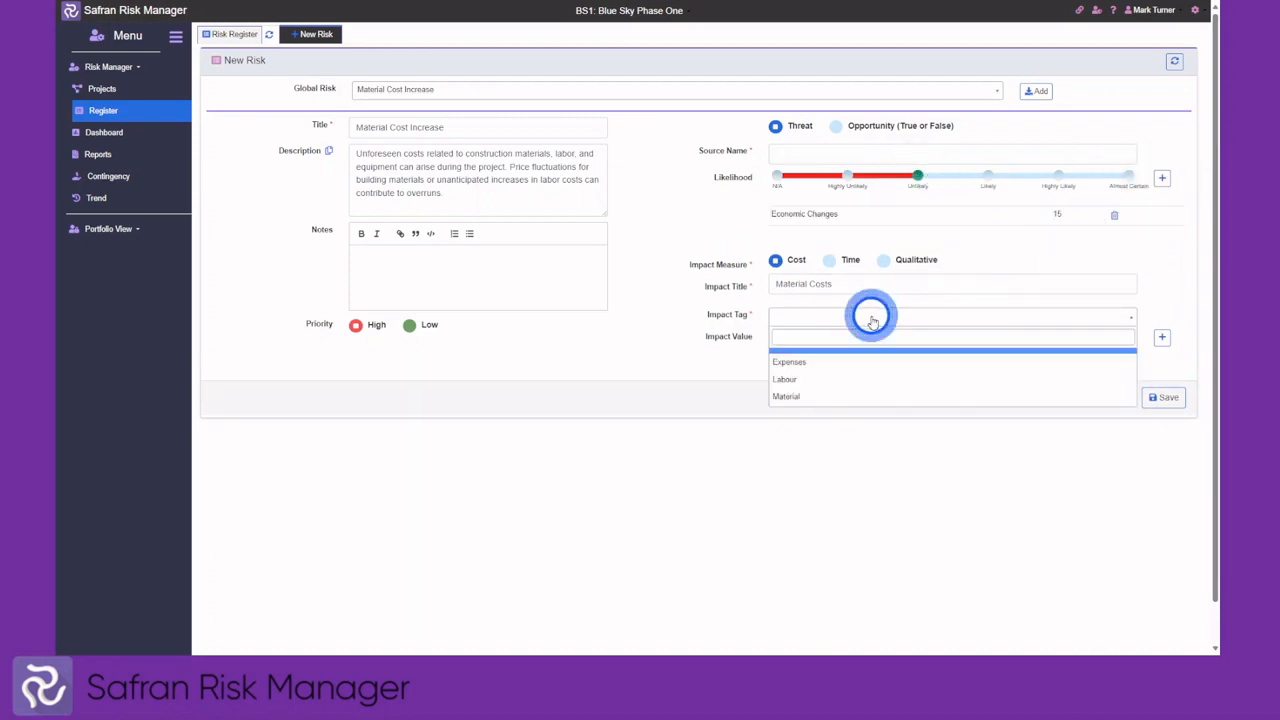
pyautogui.click(836, 380)
pyautogui.click(988, 336)
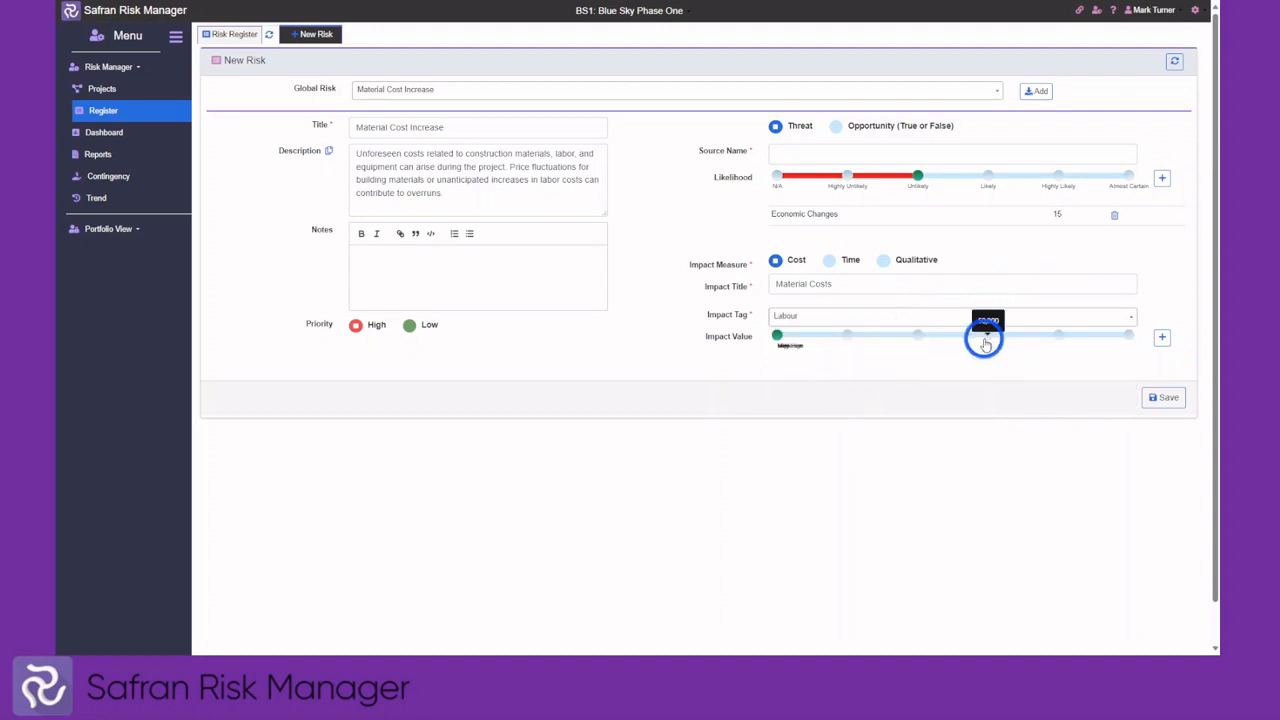
pyautogui.click(1162, 337)
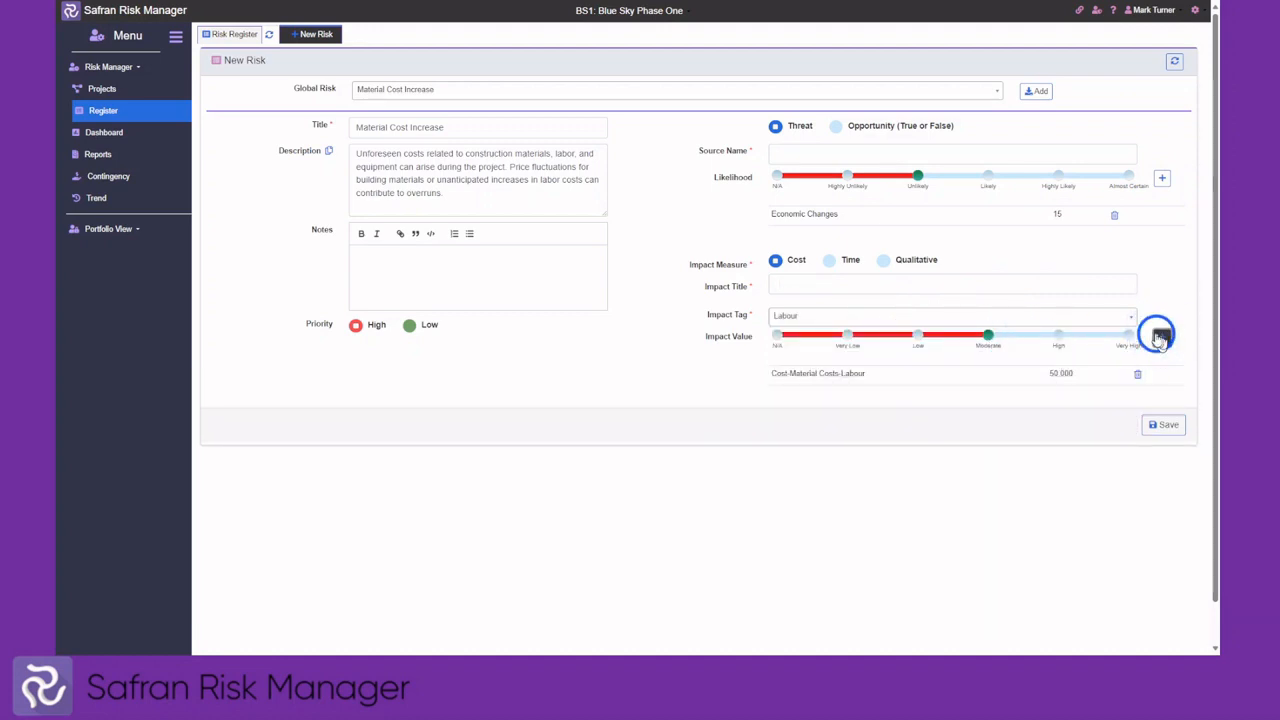
pyautogui.click(1167, 425)
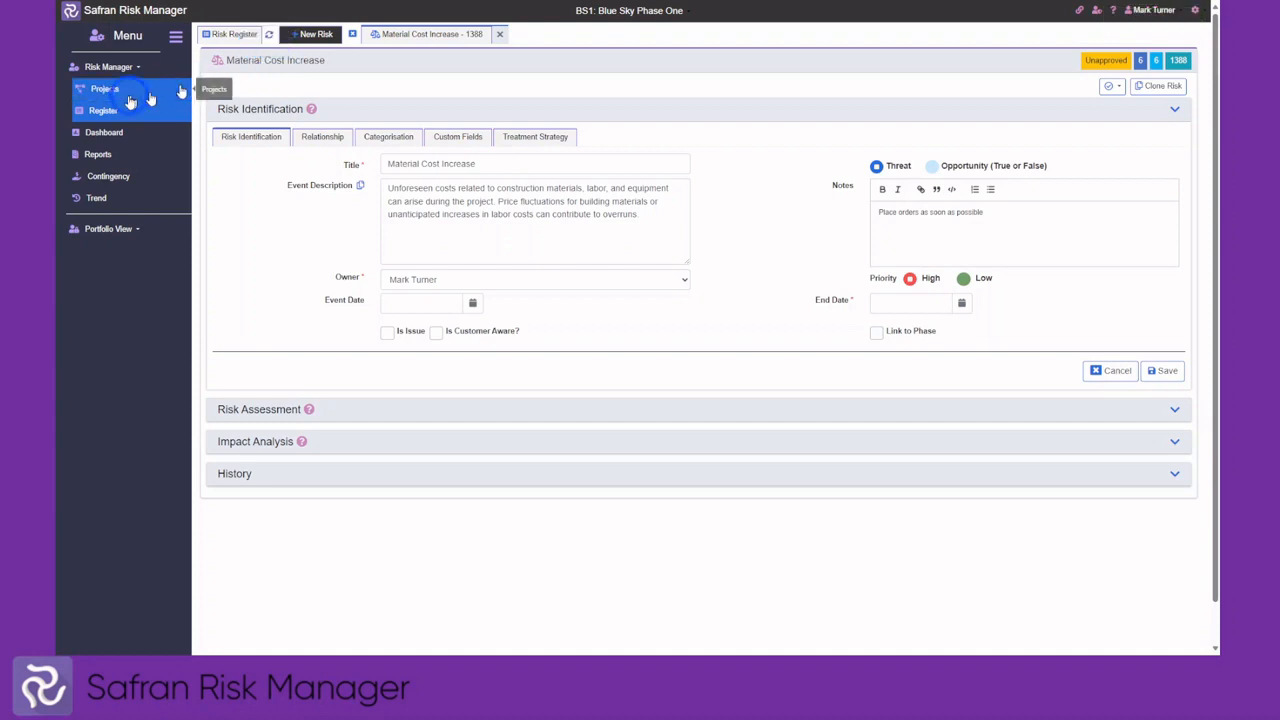
# On the Project Dashboard, include Release 6 and MS4 - Data Center London, then reload
pyautogui.click(108, 133)
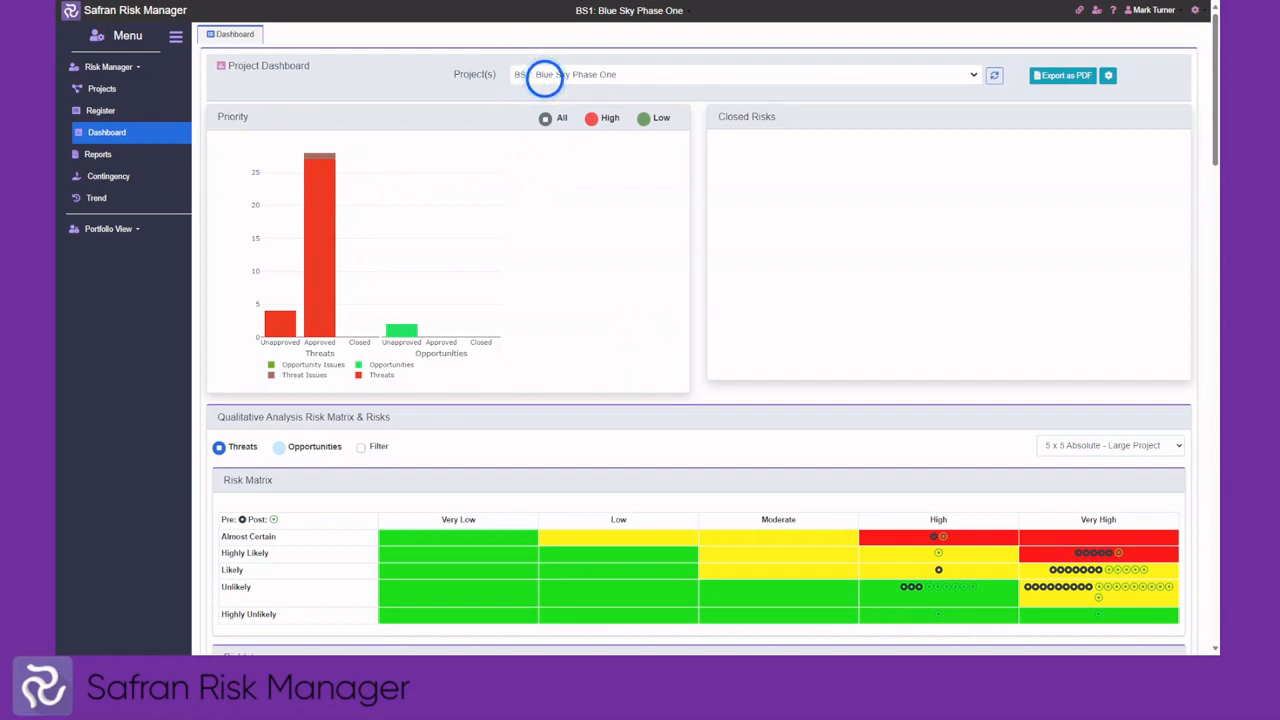
pyautogui.click(973, 78)
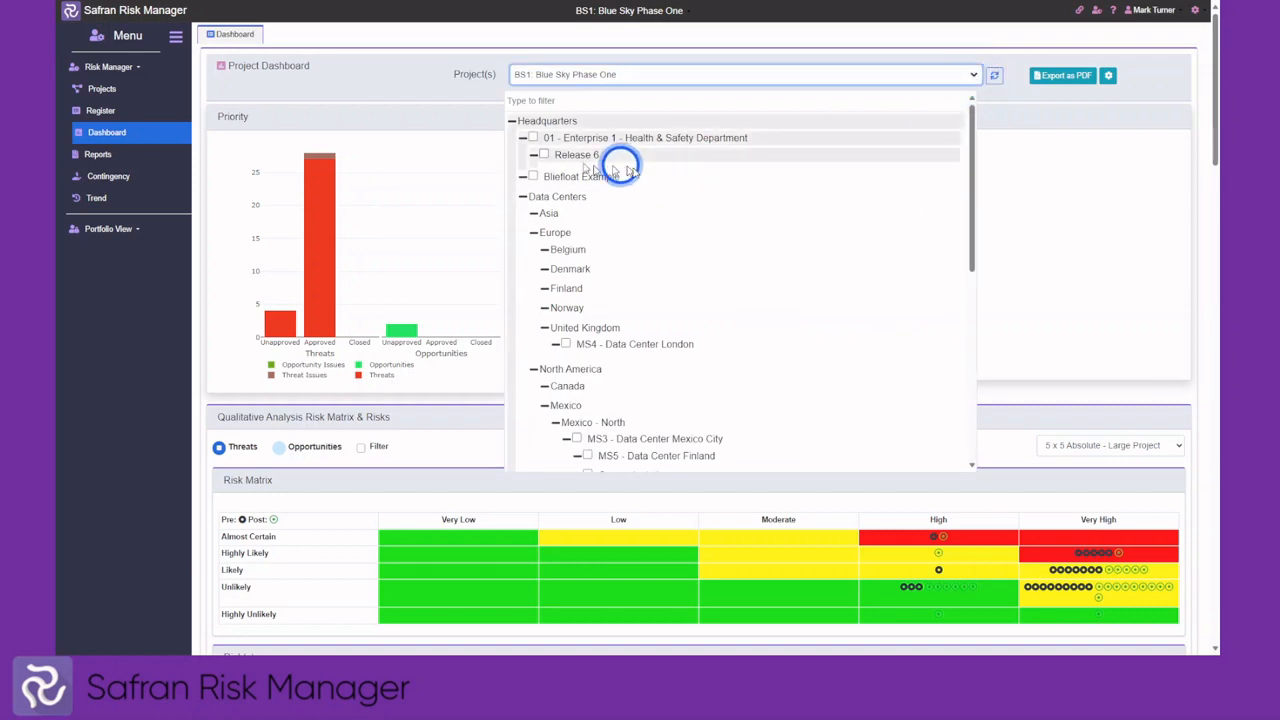
pyautogui.click(544, 156)
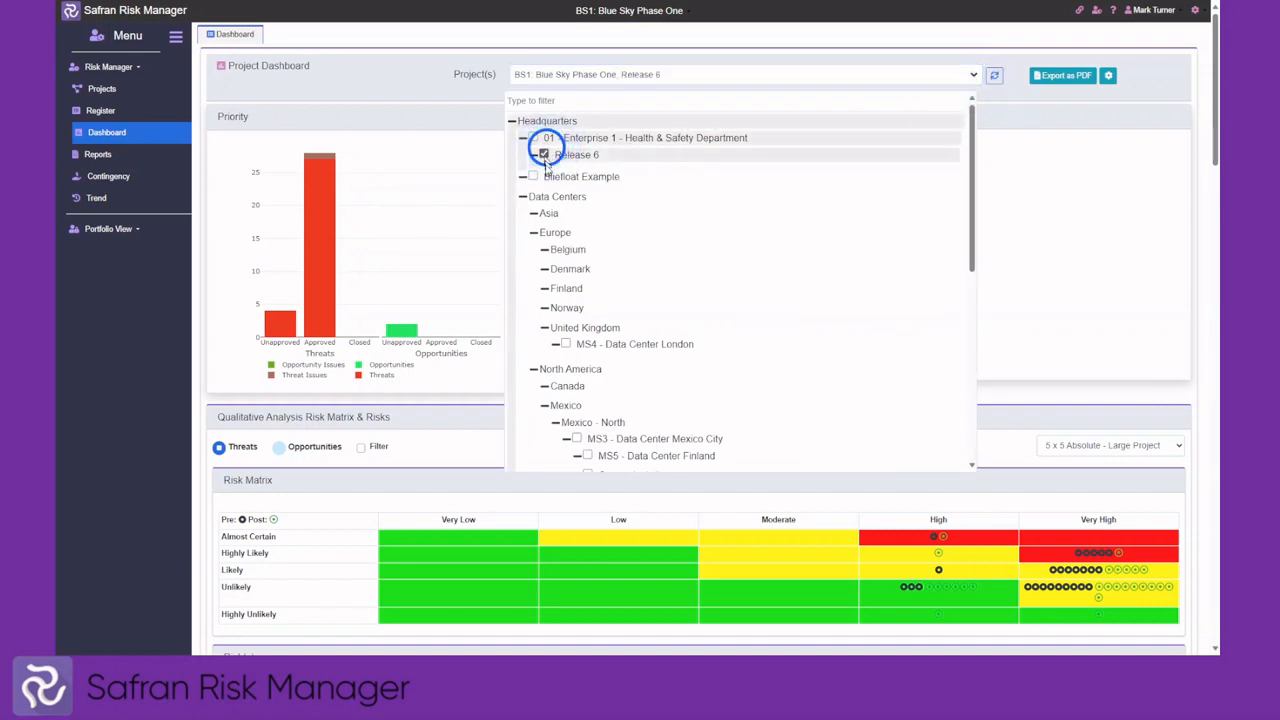
pyautogui.click(566, 344)
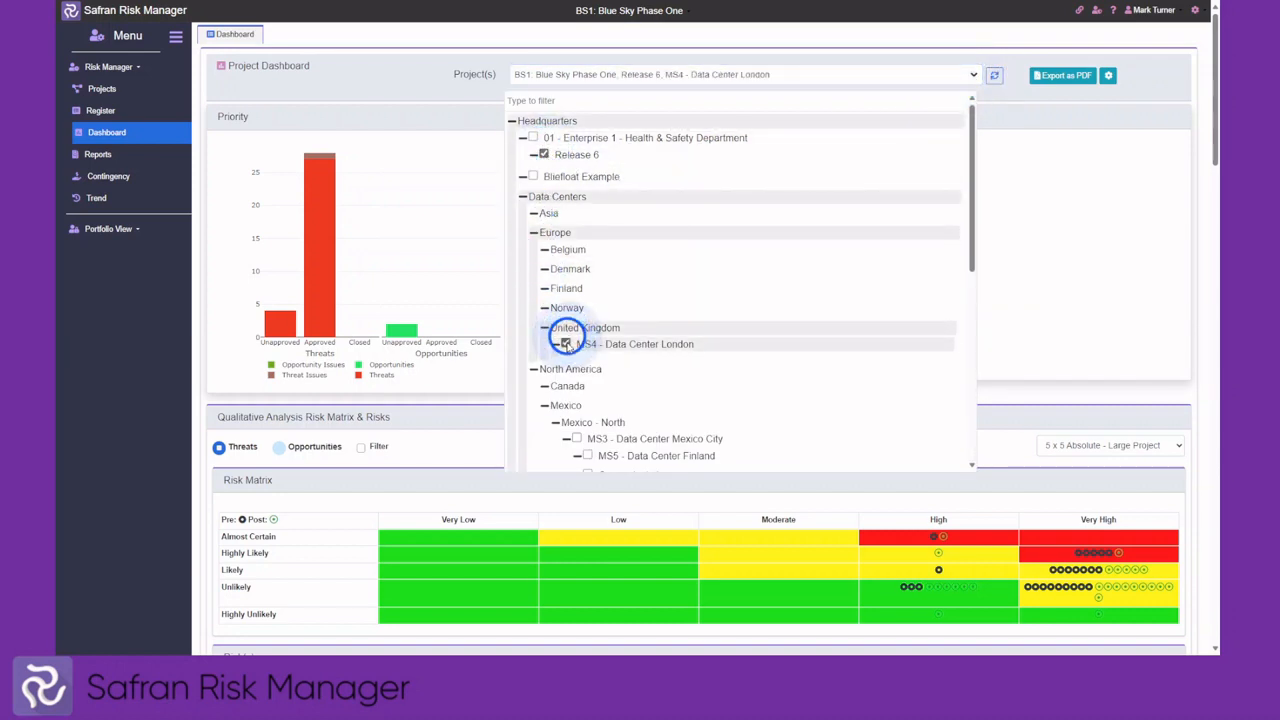
pyautogui.click(1000, 75)
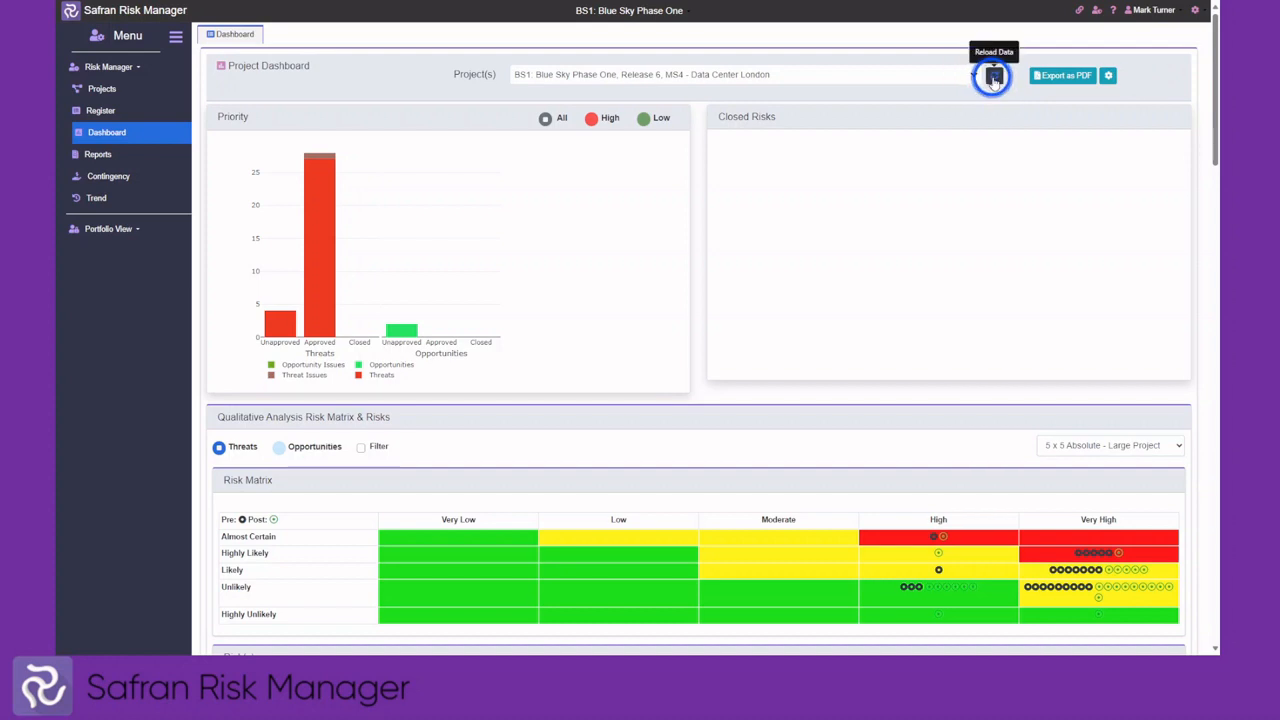
# Select the BS0 Blue Sky Programme Group, drop MS4 and Release 6, and reload the dashboard
pyautogui.click(975, 78)
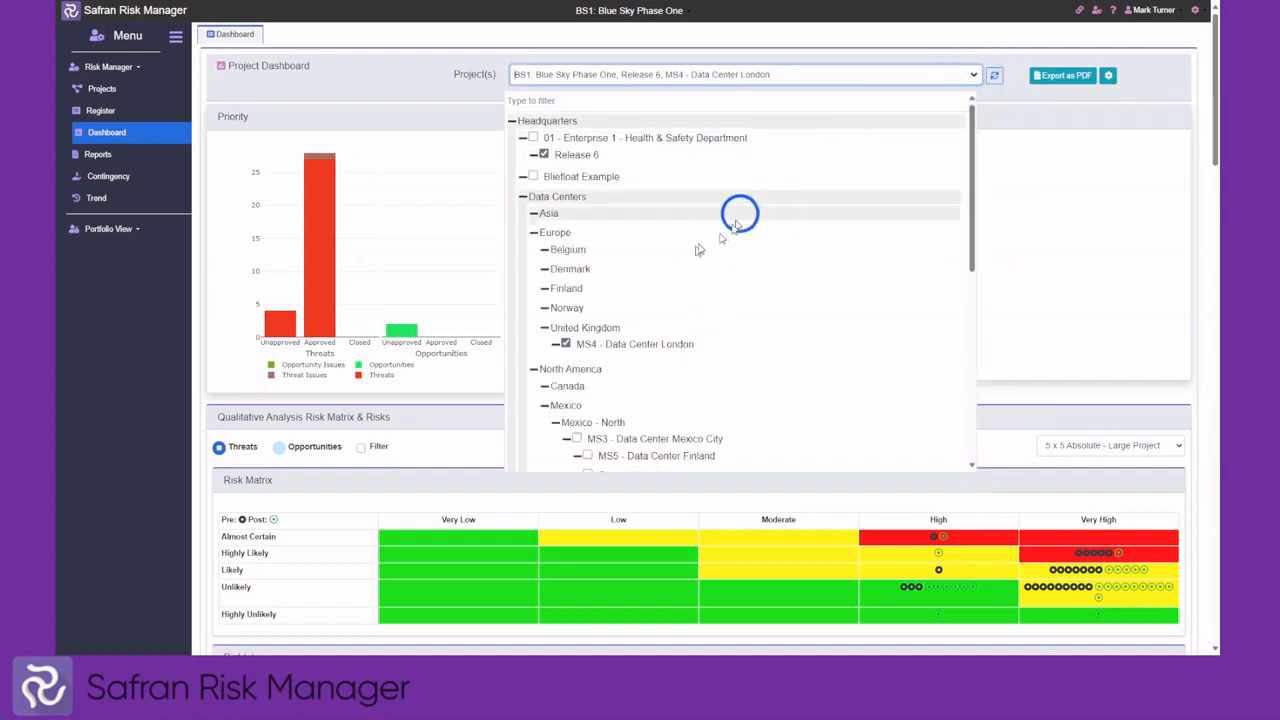
pyautogui.scroll(-10, 697, 251)
pyautogui.scroll(-2, 589, 371)
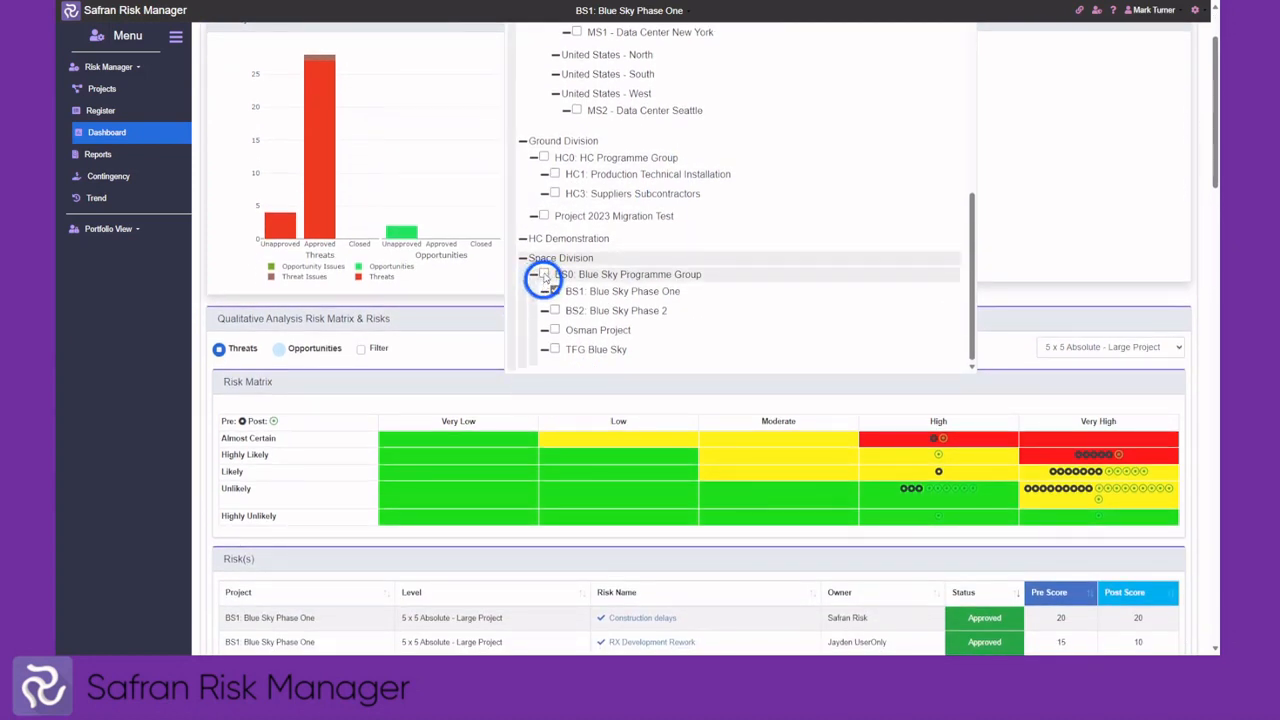
pyautogui.click(543, 275)
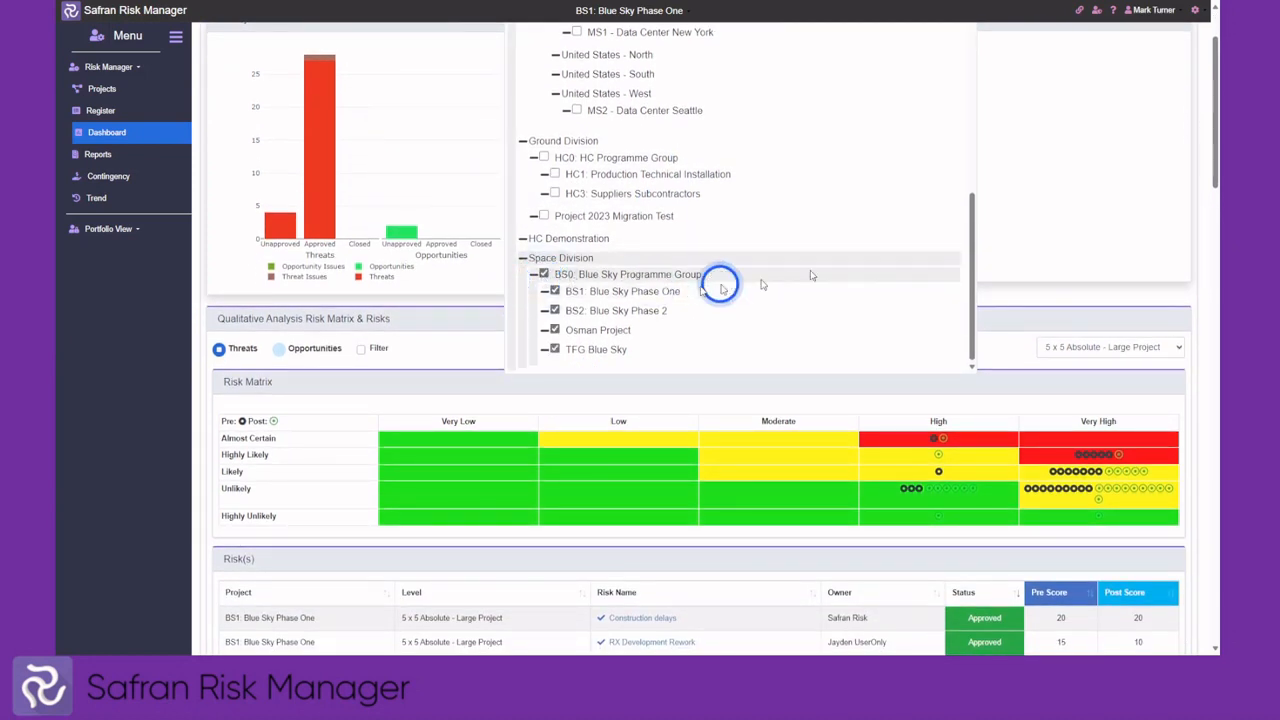
pyautogui.scroll(2, 1100, 229)
pyautogui.scroll(4, 663, 251)
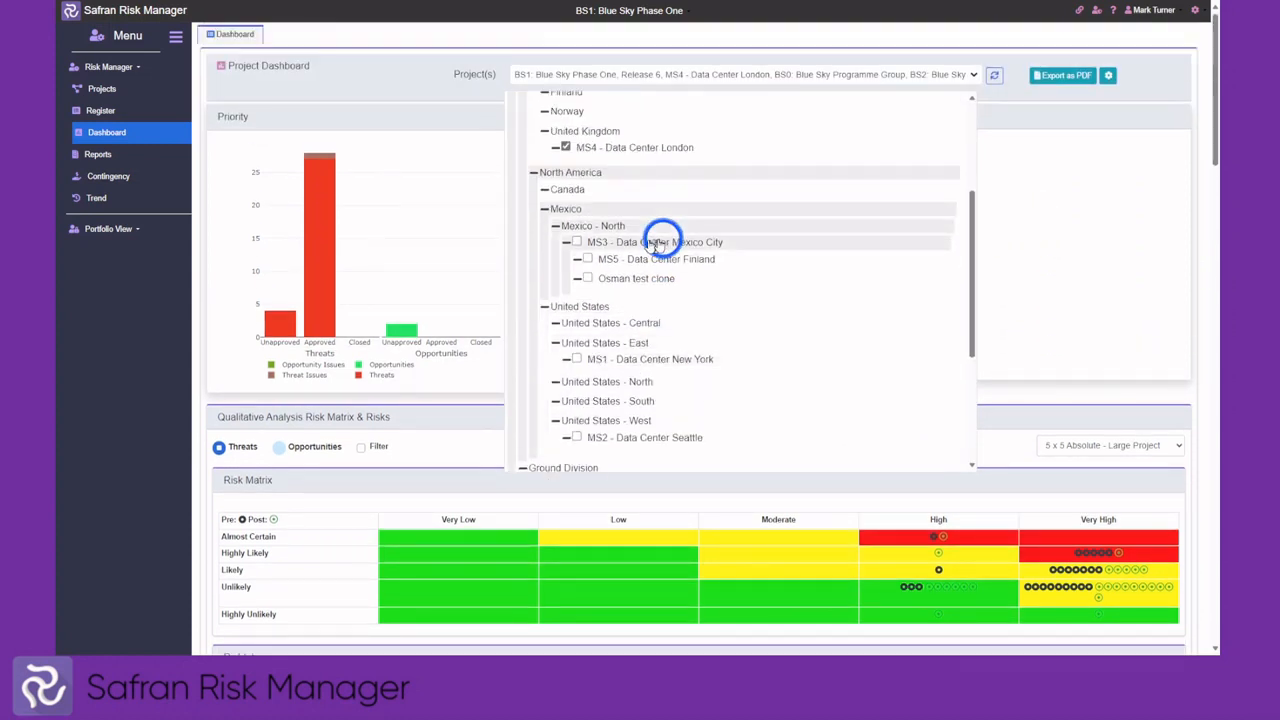
pyautogui.click(566, 204)
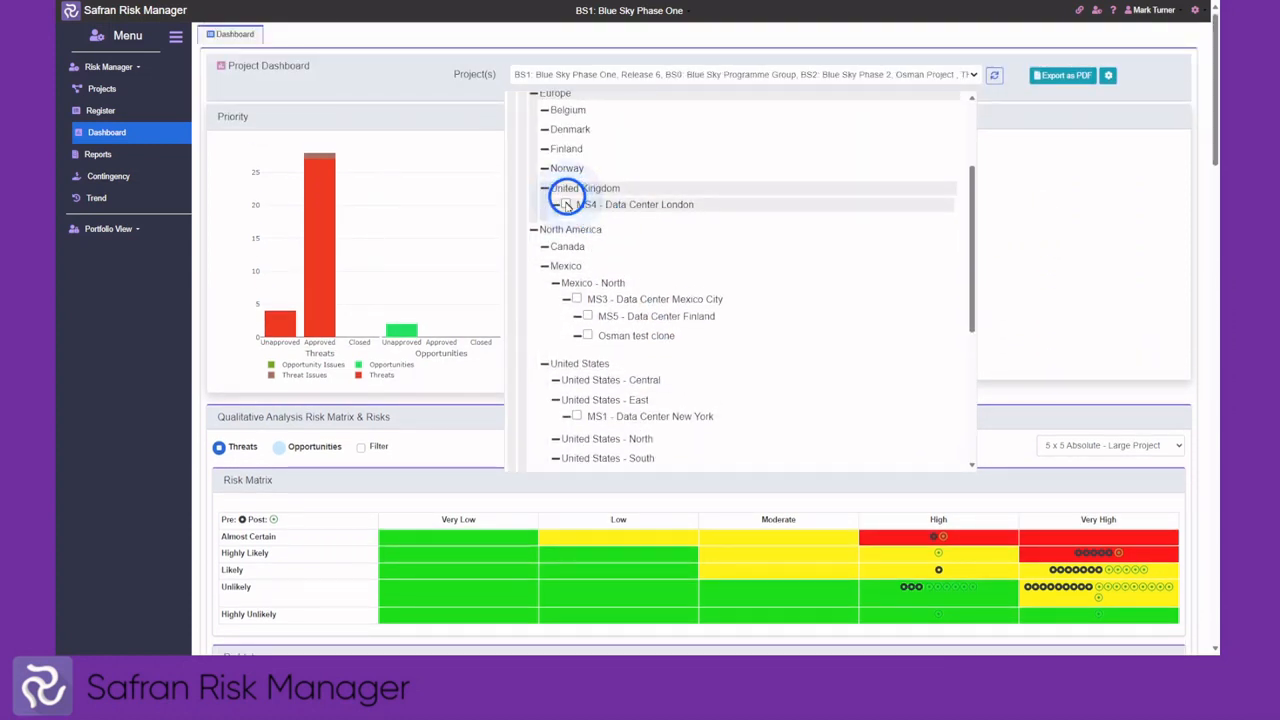
pyautogui.scroll(4, 566, 205)
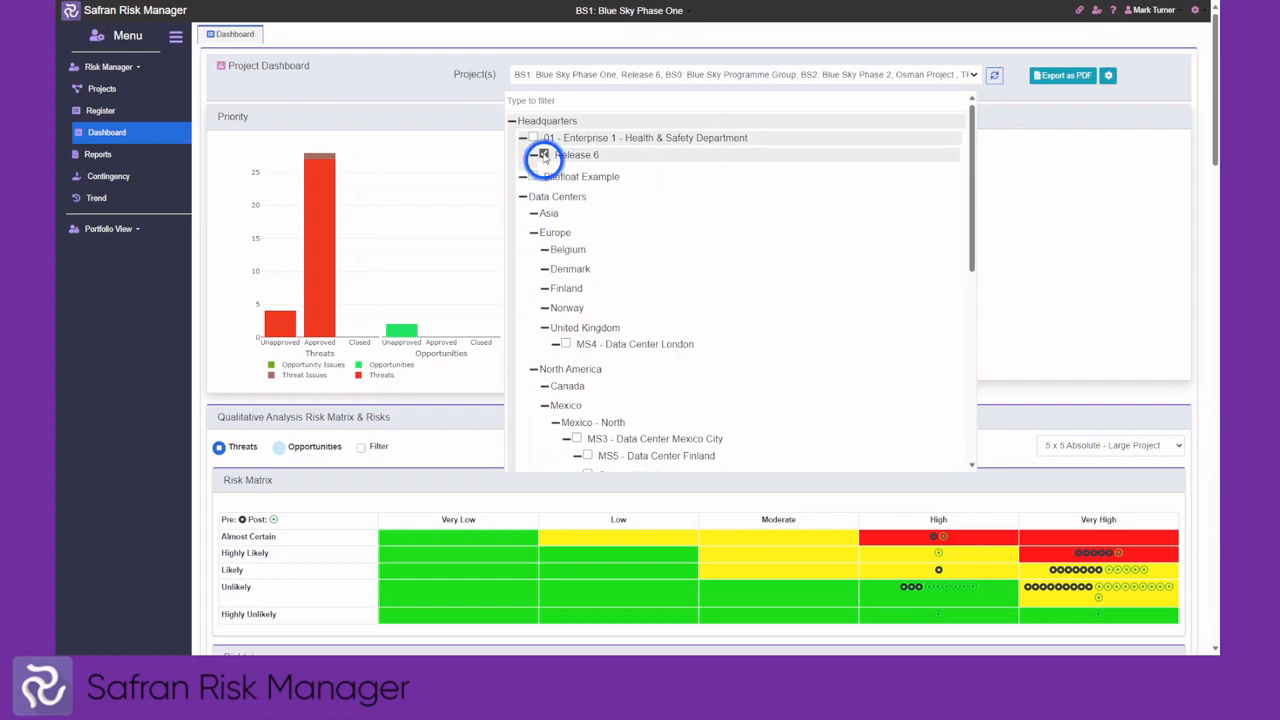
pyautogui.click(543, 156)
pyautogui.click(993, 78)
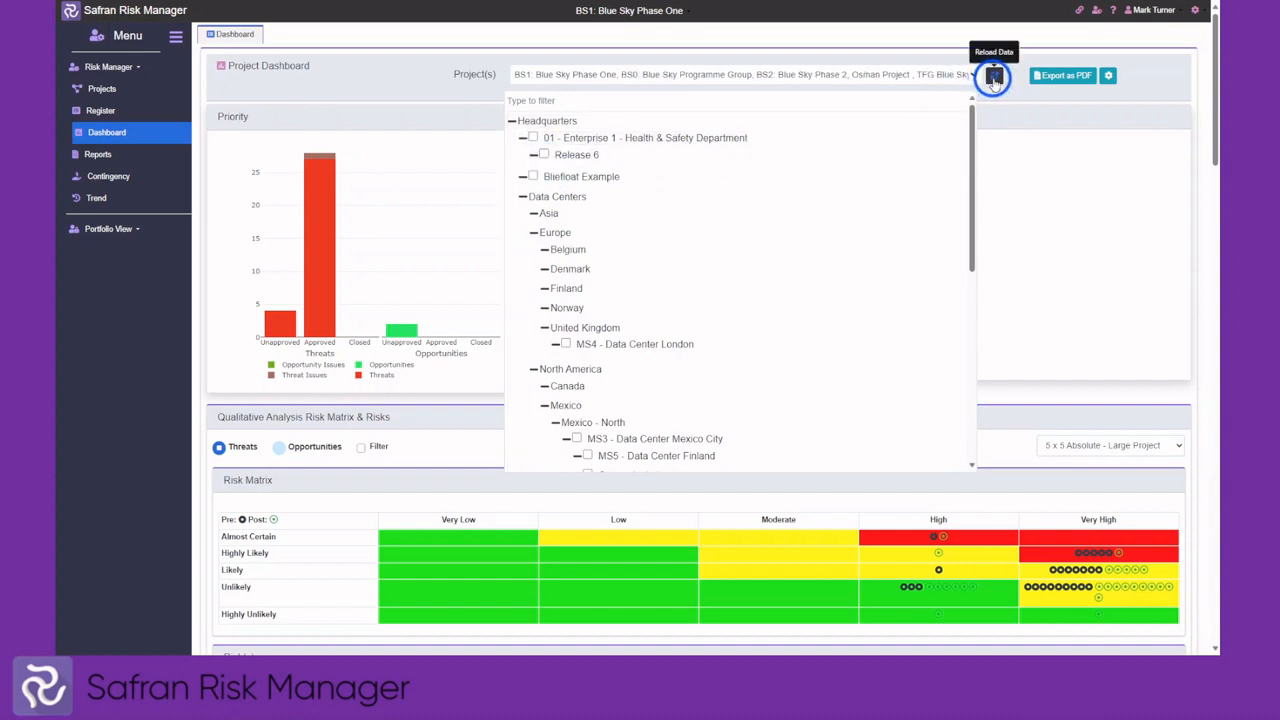
pyautogui.click(993, 78)
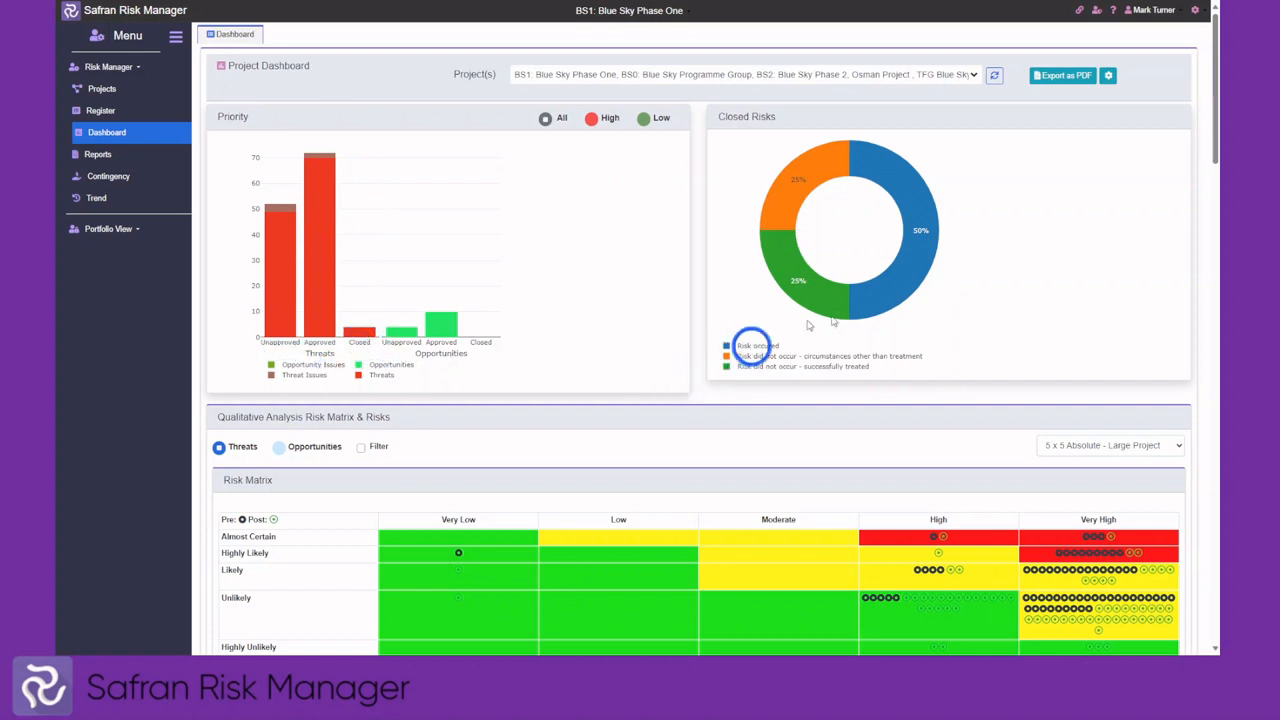
# Inspect the Closed Risks donut, then scroll down to the risk matrix and Risk(s) table
pyautogui.moveTo(826, 312)
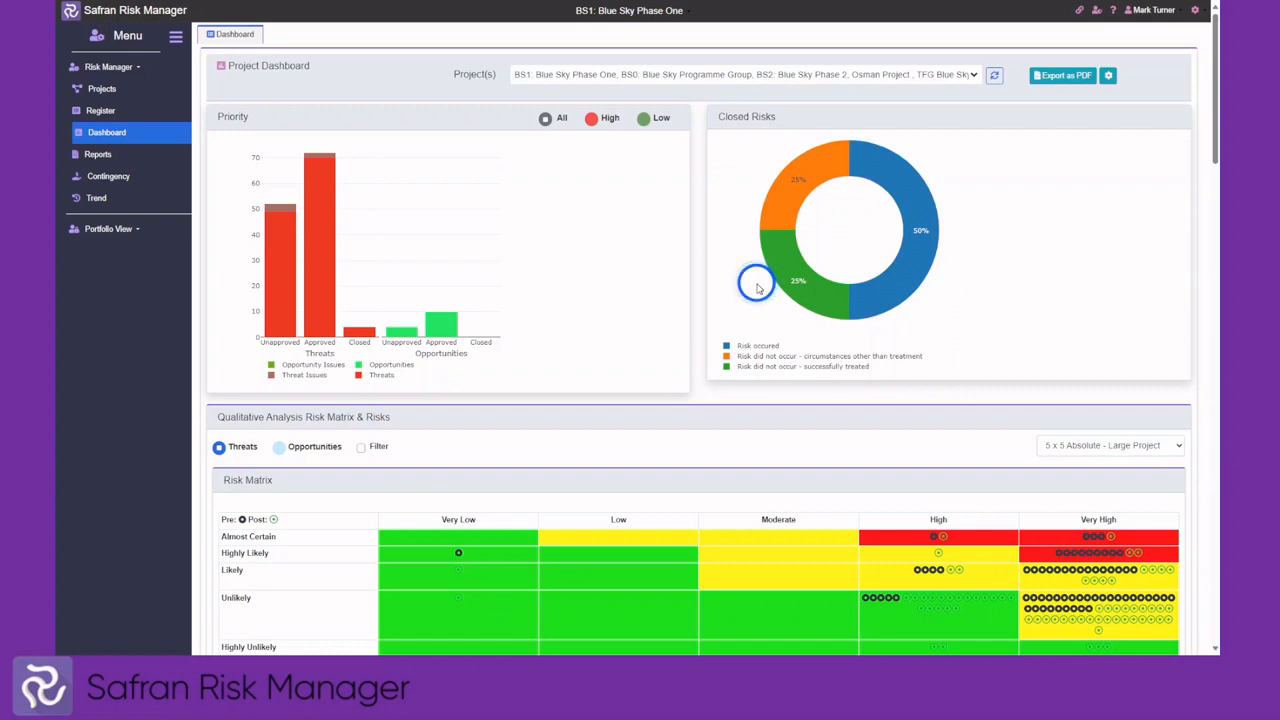
pyautogui.scroll(-2, 756, 287)
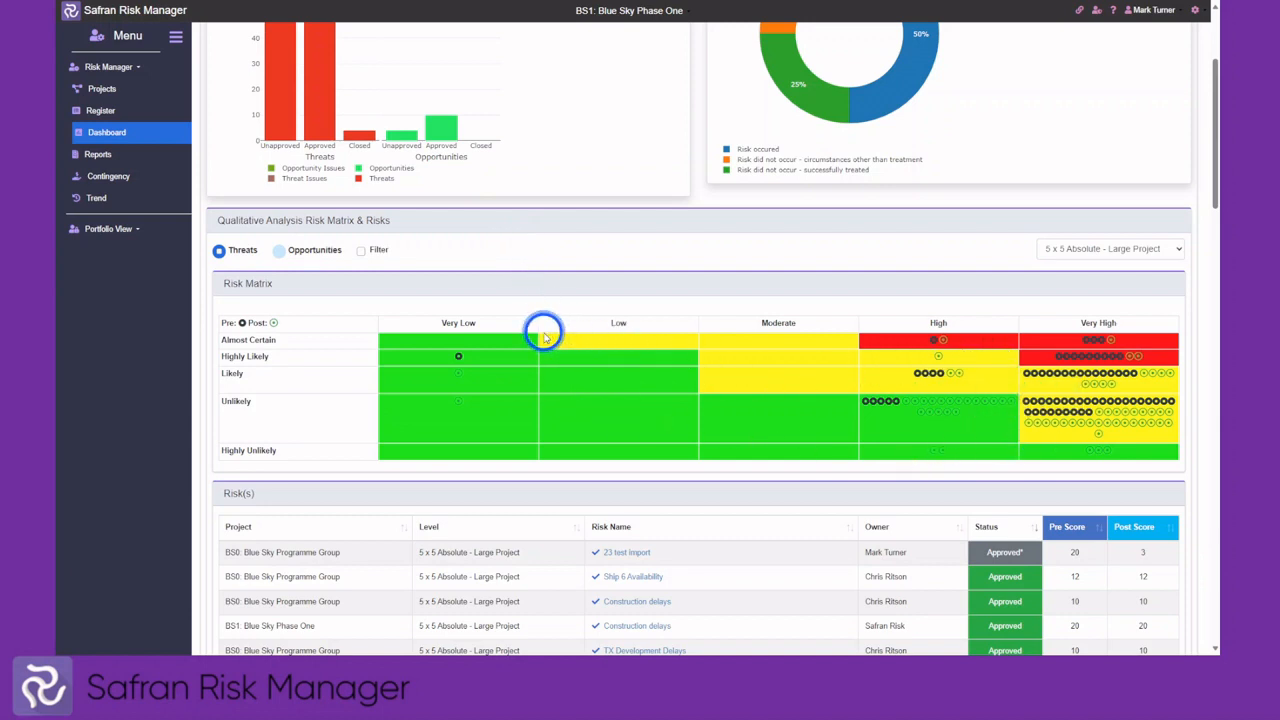
# Switch the risk matrix to Level 2, then Level 3, then back to 5 x 5 Absolute - Large Project
pyautogui.click(1134, 254)
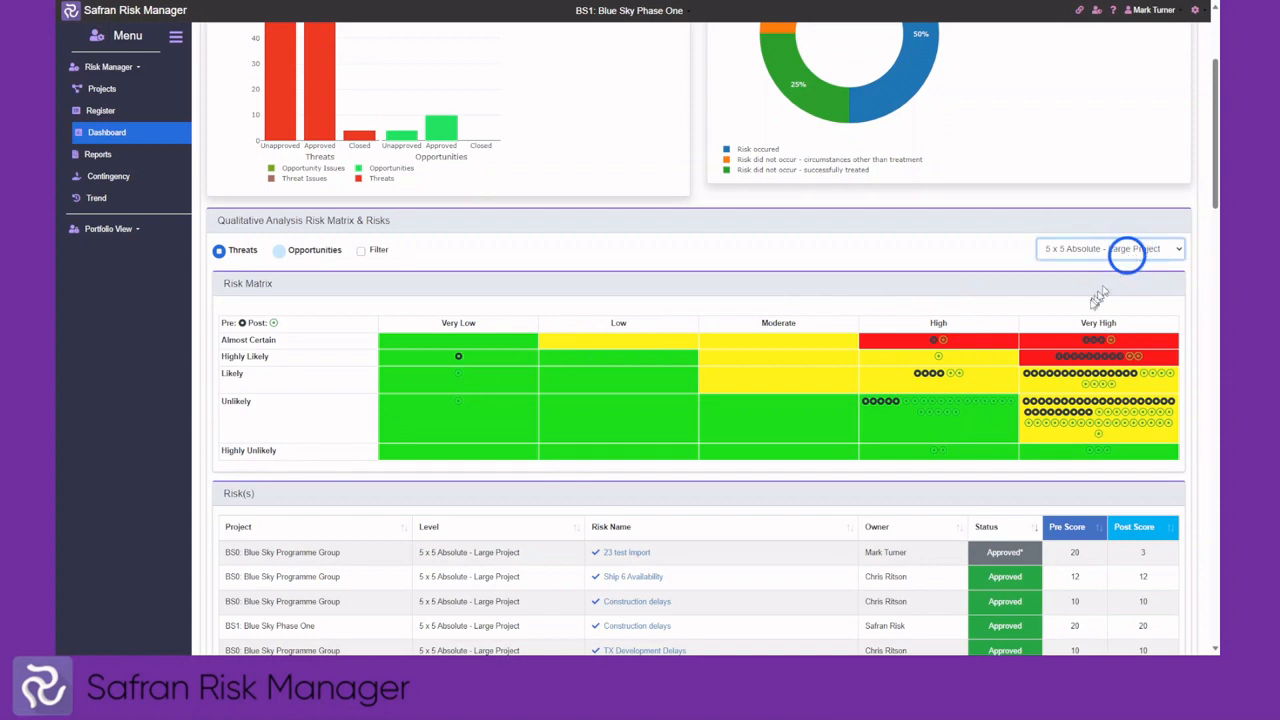
pyautogui.click(1080, 350)
pyautogui.click(1077, 252)
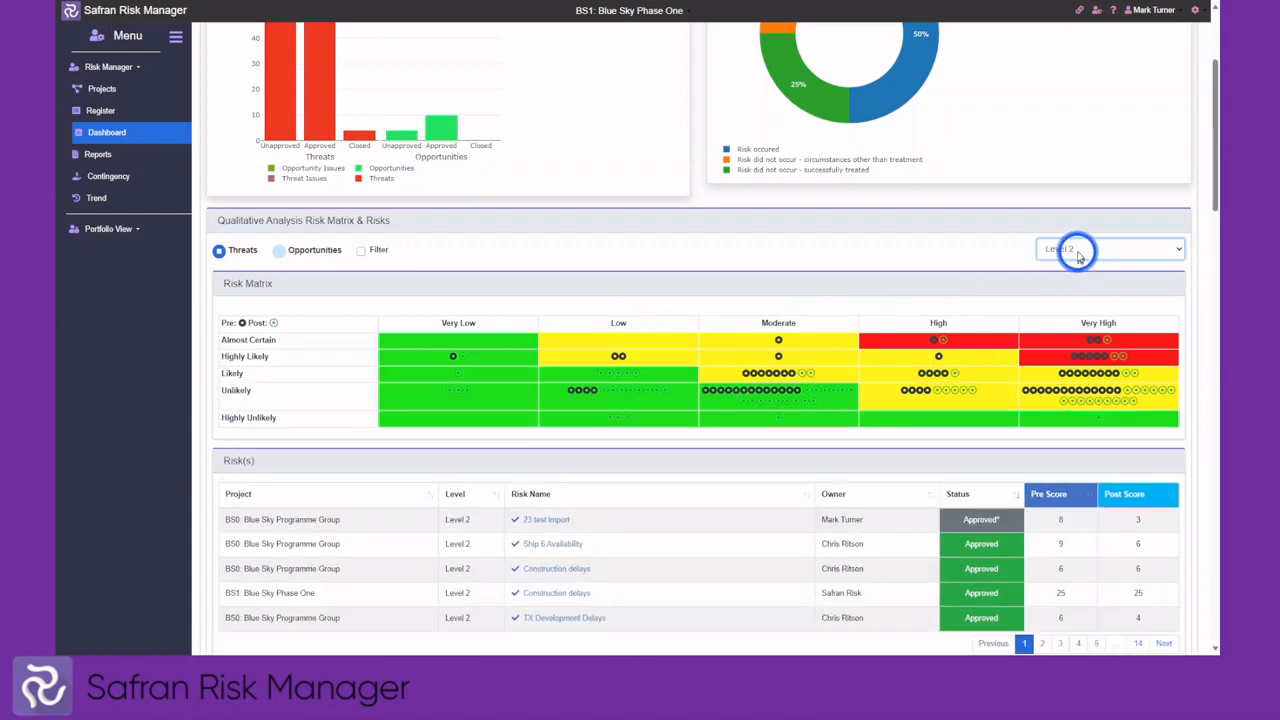
pyautogui.click(1060, 358)
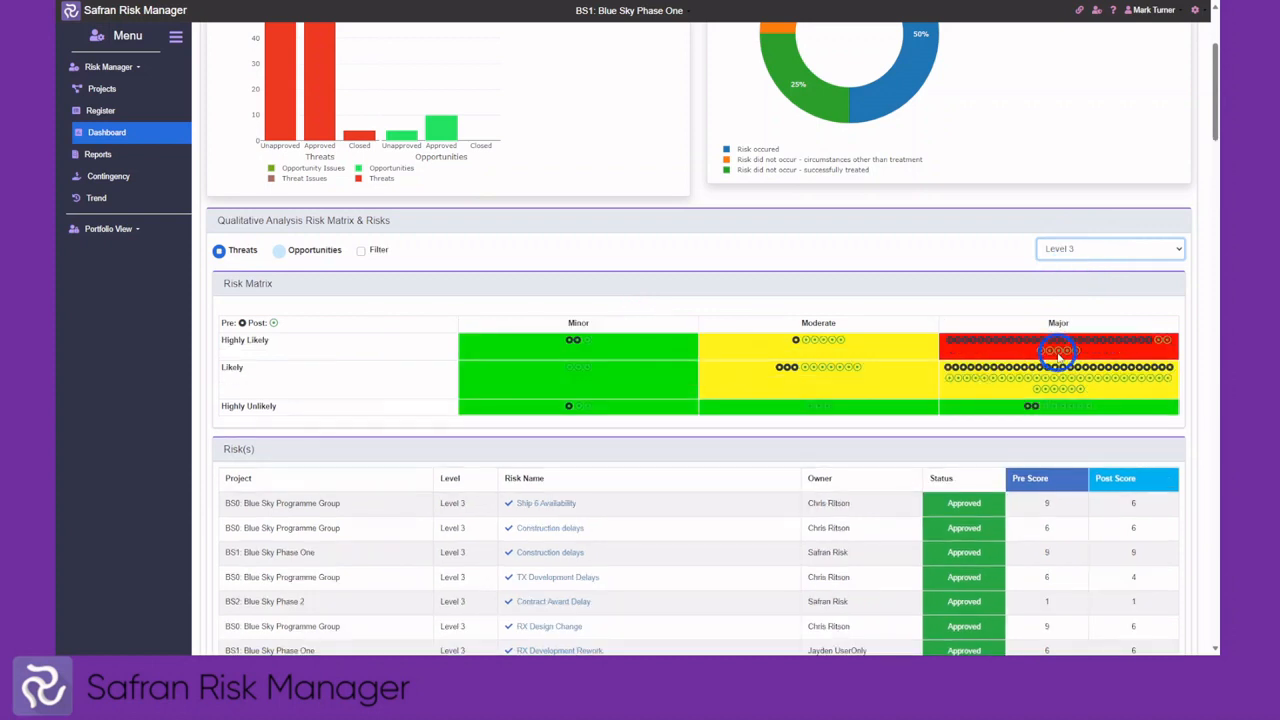
pyautogui.click(1087, 258)
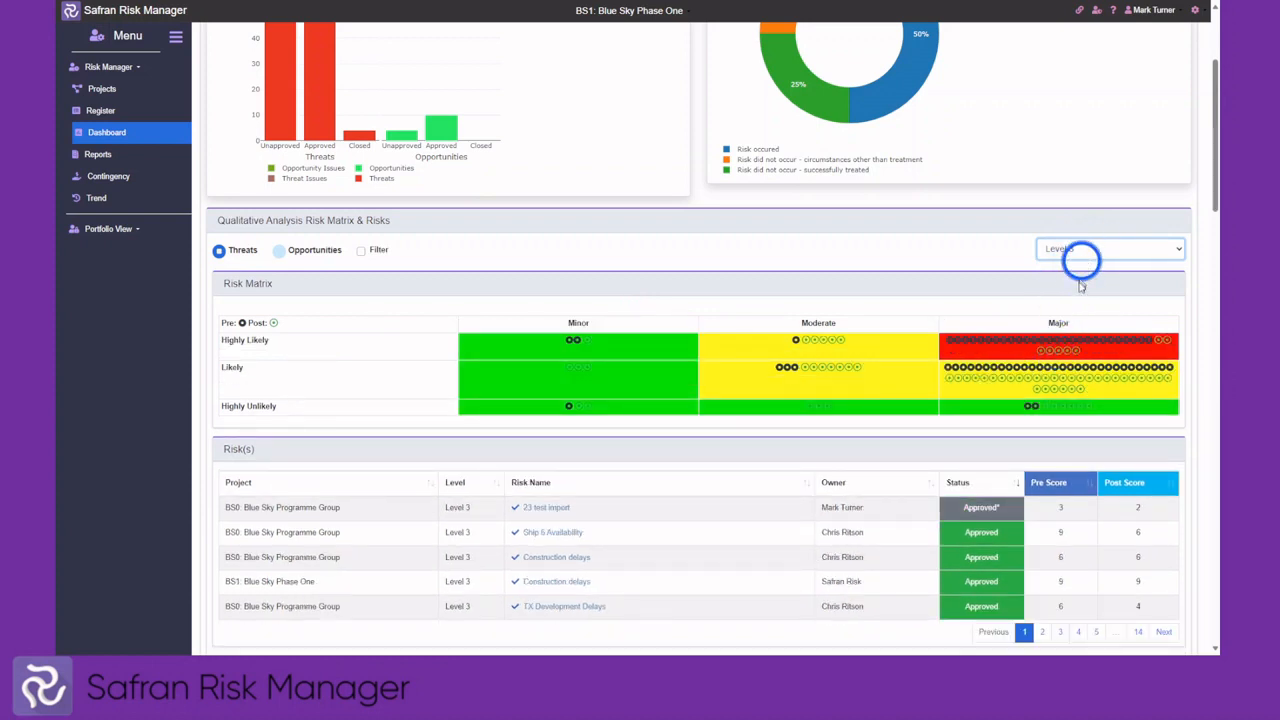
pyautogui.click(1079, 285)
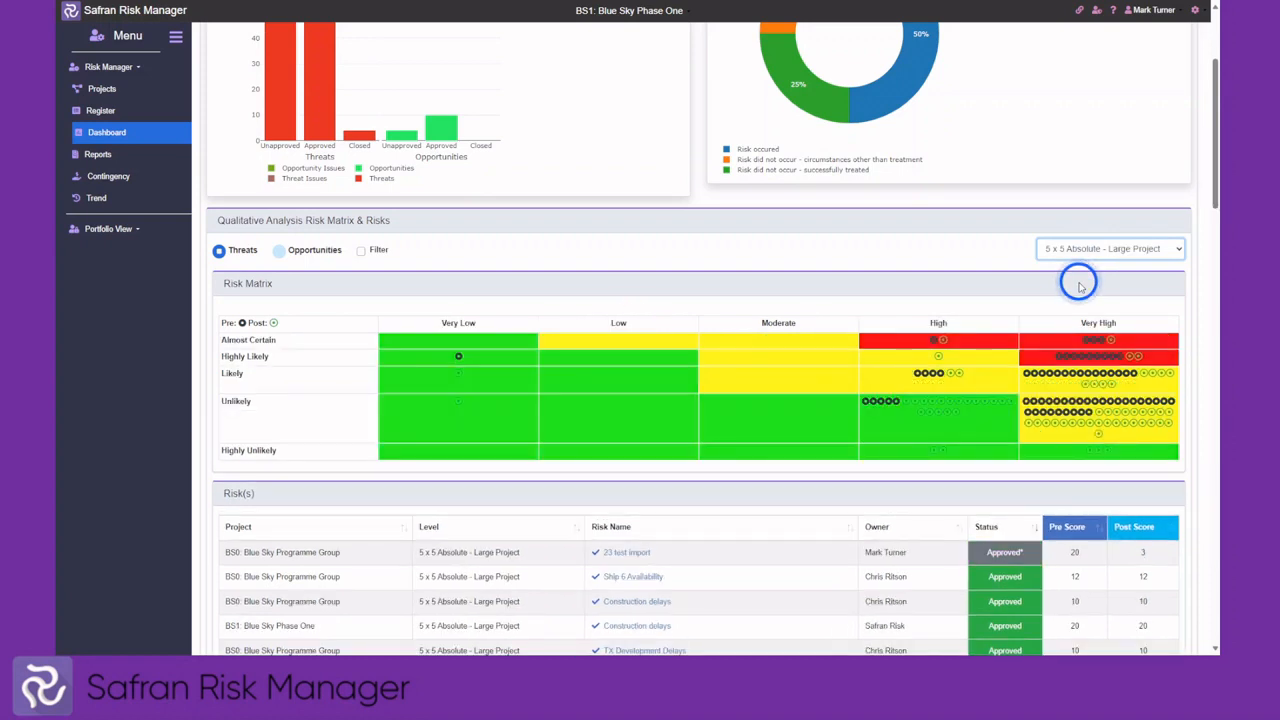
# Filter the matrix to Qualitative Health & Safety impacts and inspect the two remaining risks
pyautogui.click(359, 252)
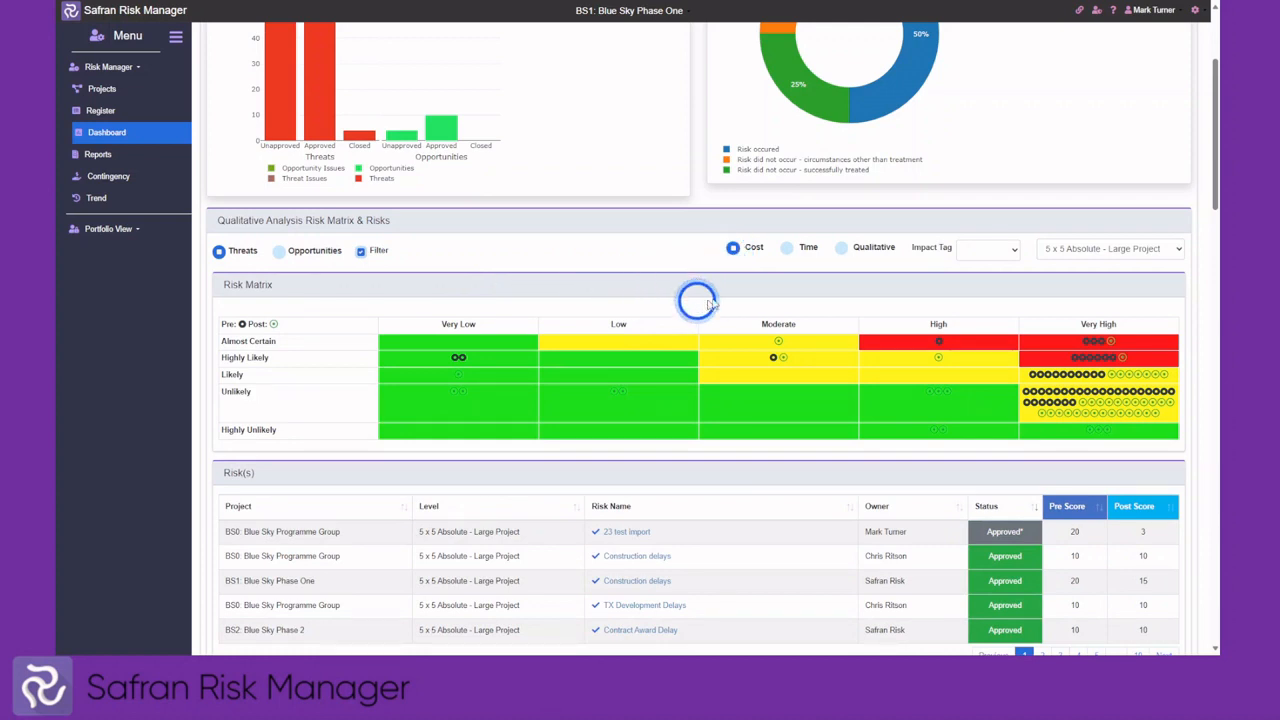
pyautogui.click(1012, 252)
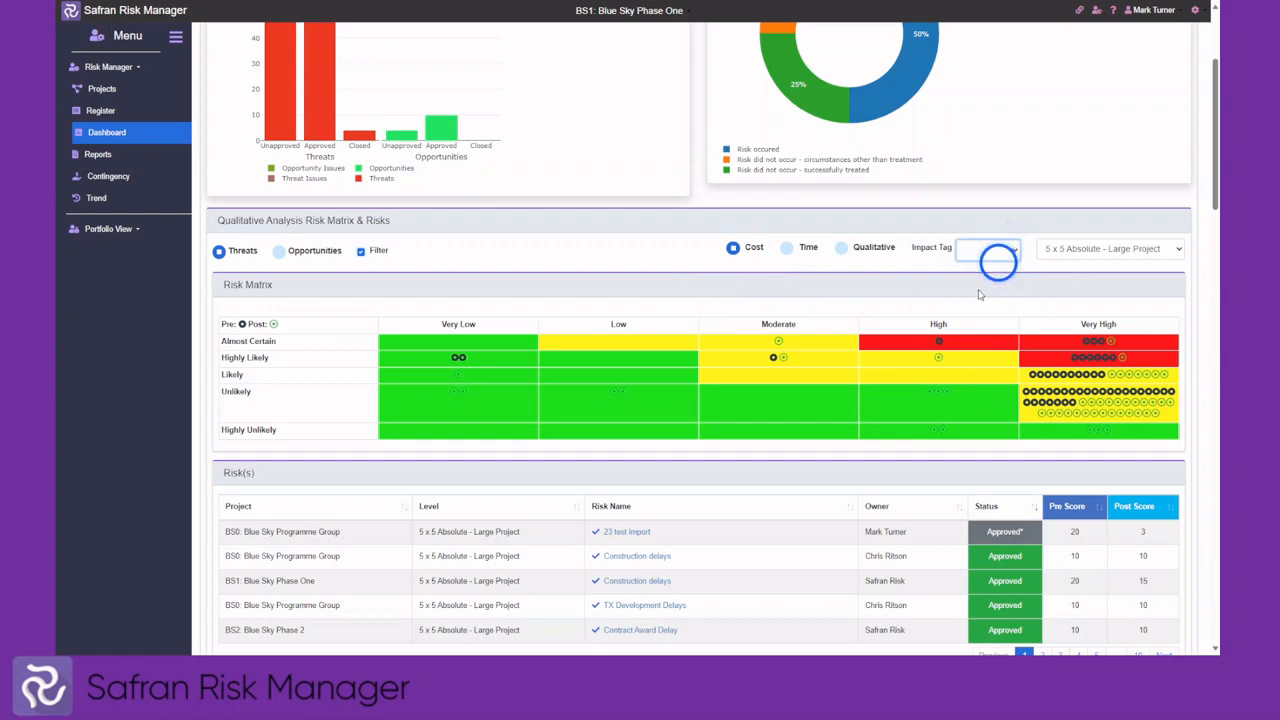
pyautogui.click(979, 292)
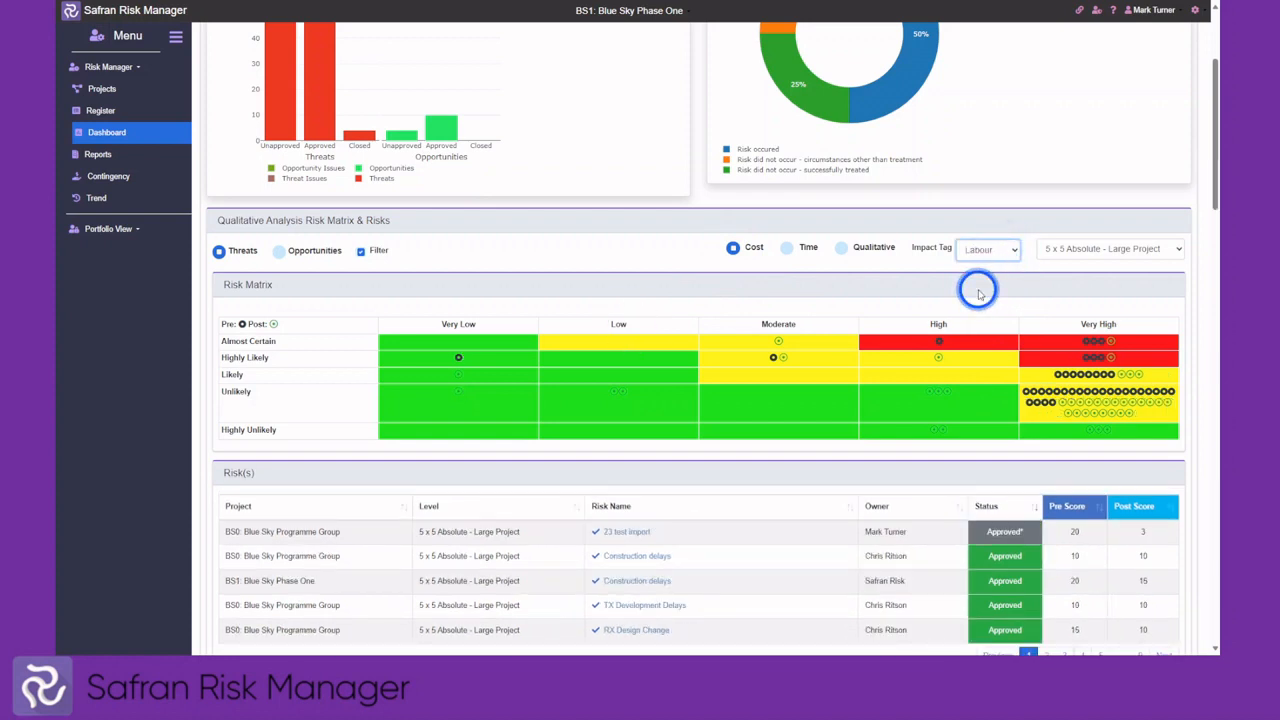
pyautogui.click(842, 251)
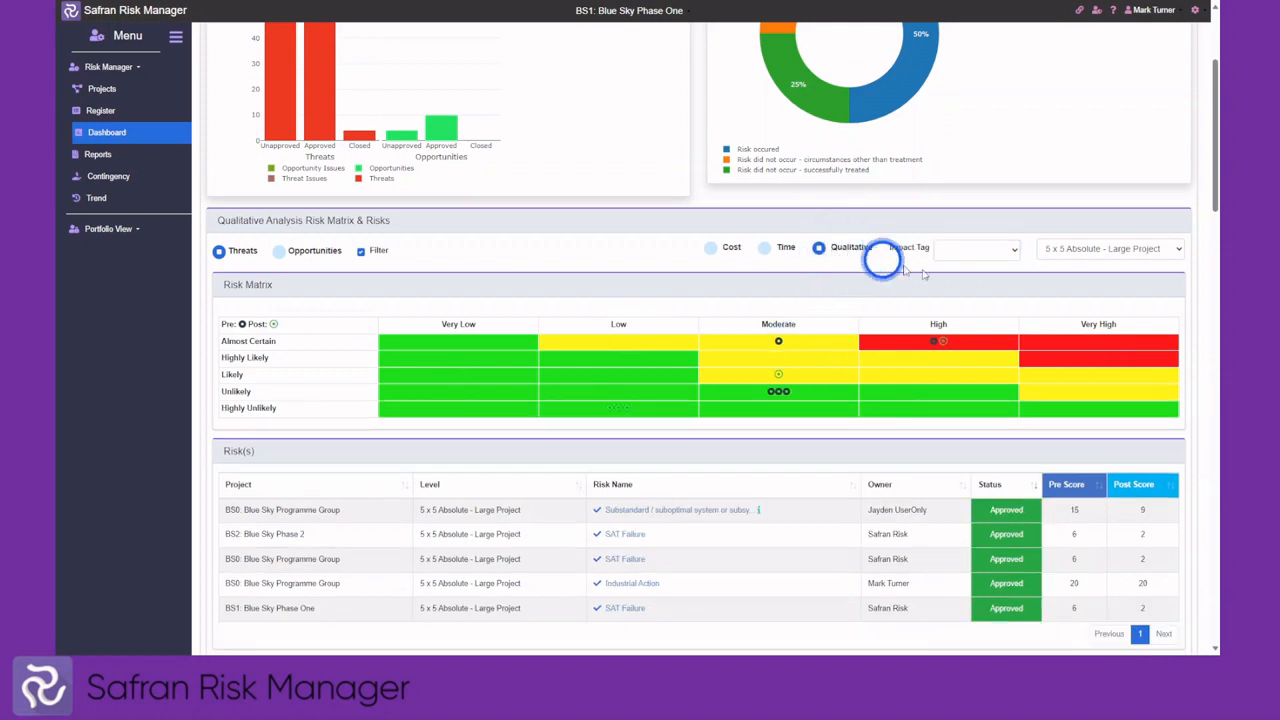
pyautogui.click(1012, 253)
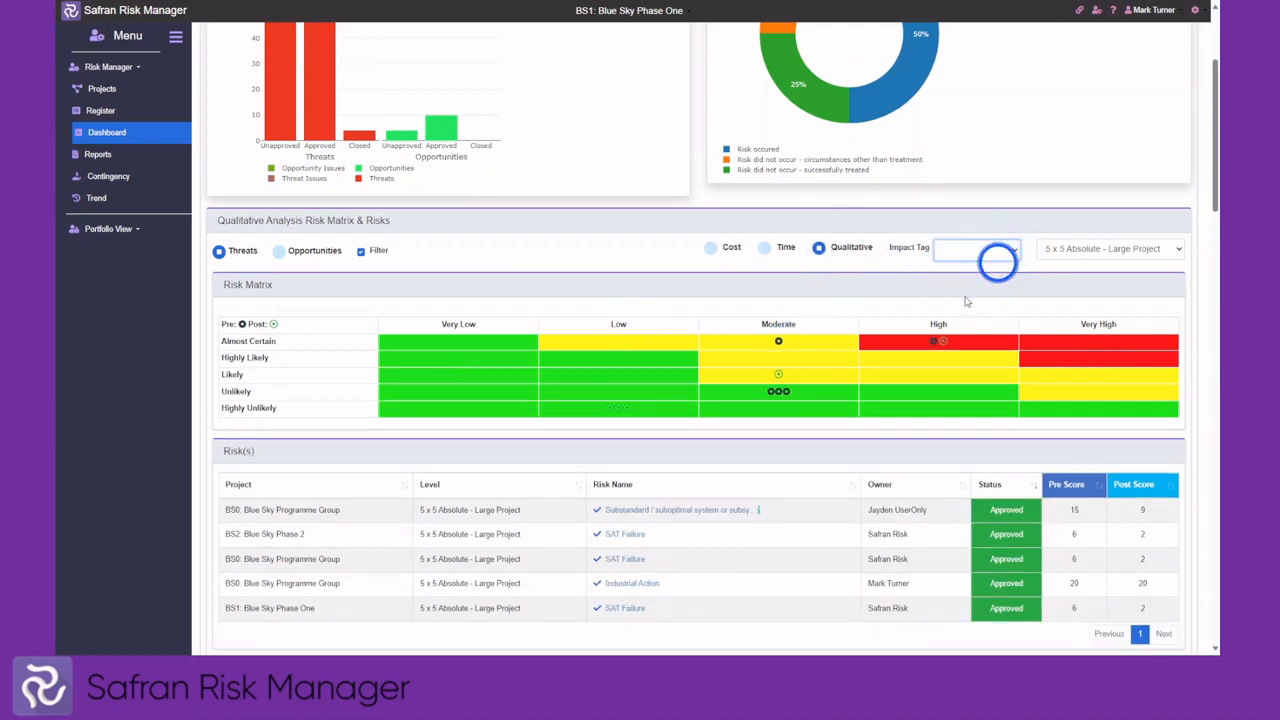
pyautogui.click(965, 293)
pyautogui.click(799, 344)
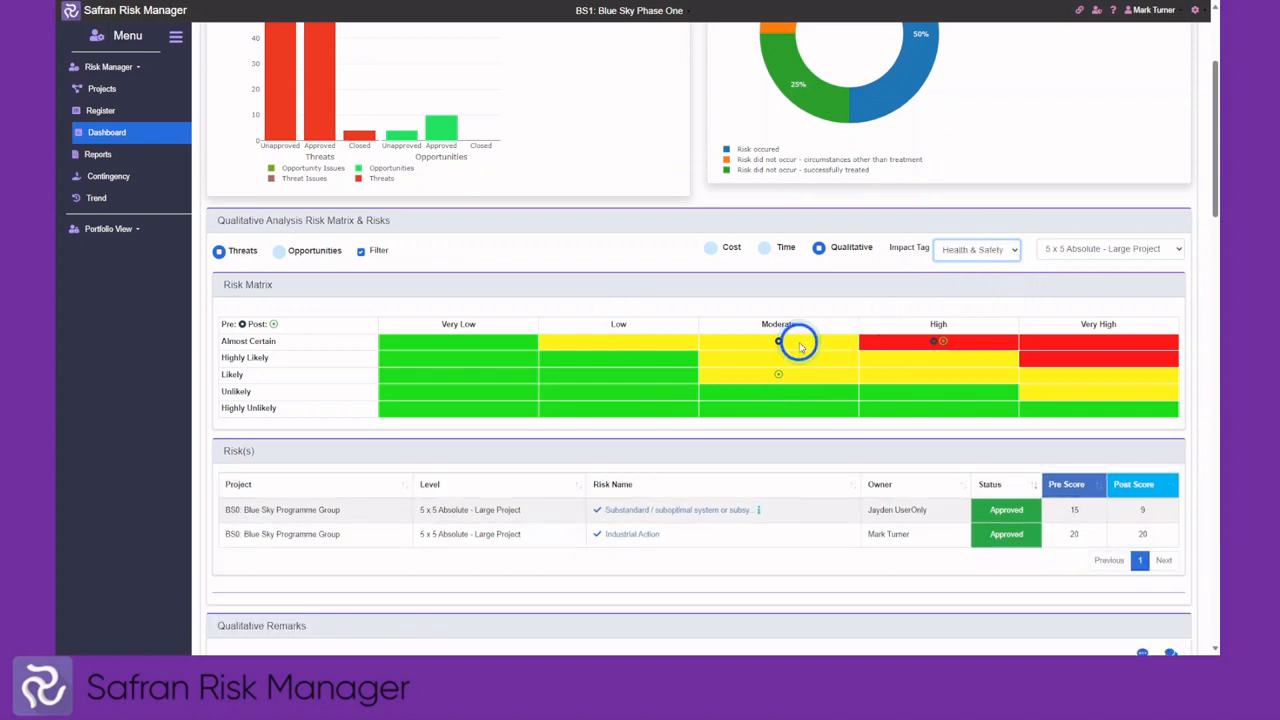
pyautogui.click(786, 375)
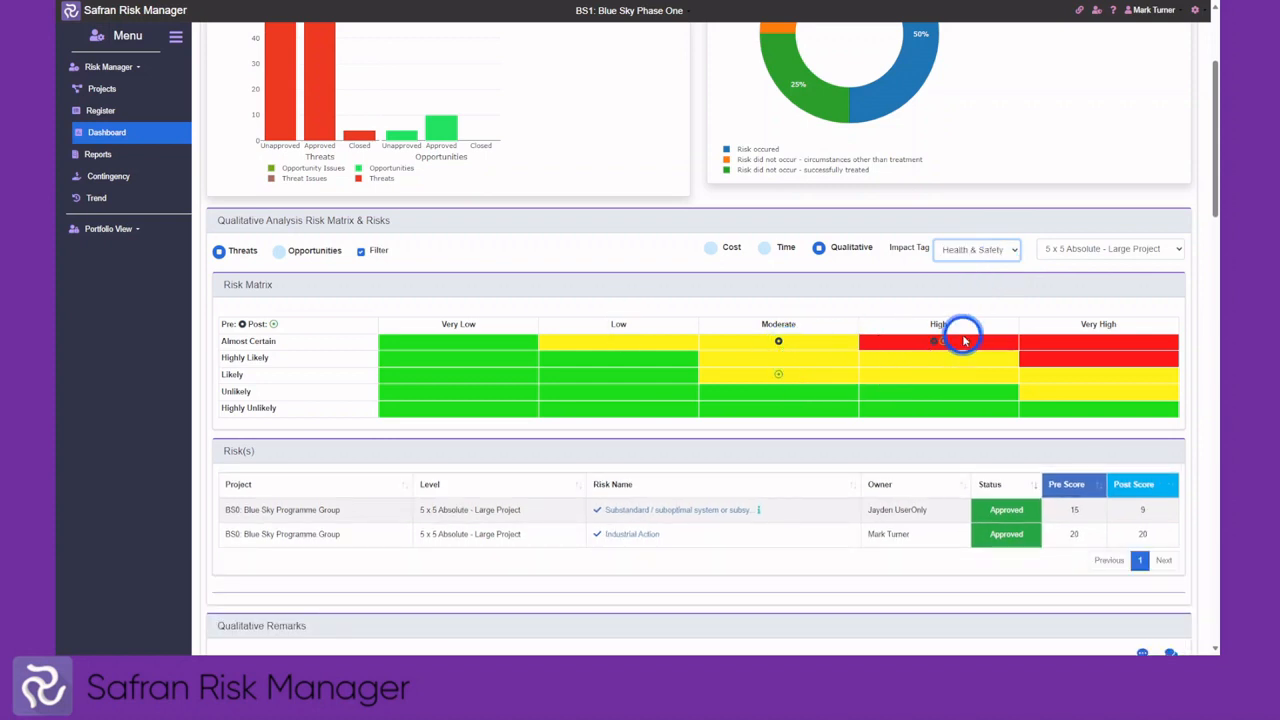
pyautogui.scroll(-1, 840, 334)
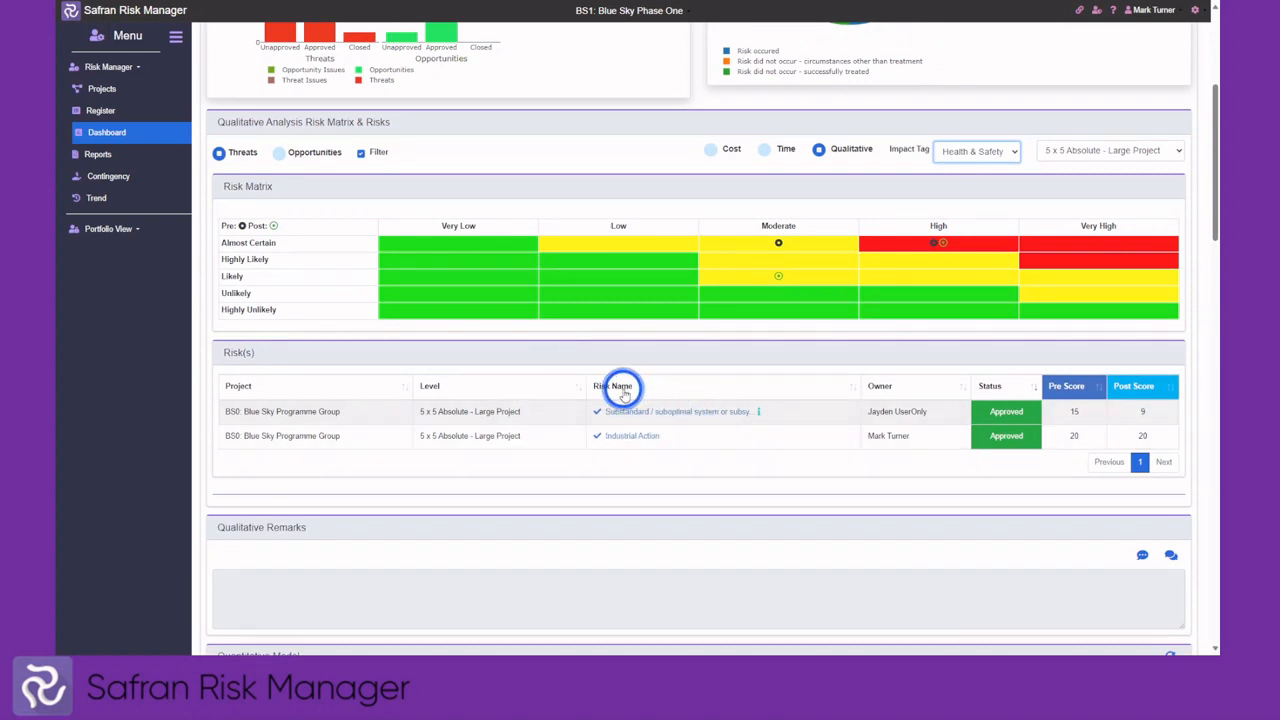
# Hide the Pre and Post histogram bars, keeping only the Cumulative-Pre and Cumulative-Post curves
pyautogui.scroll(-5, 640, 370)
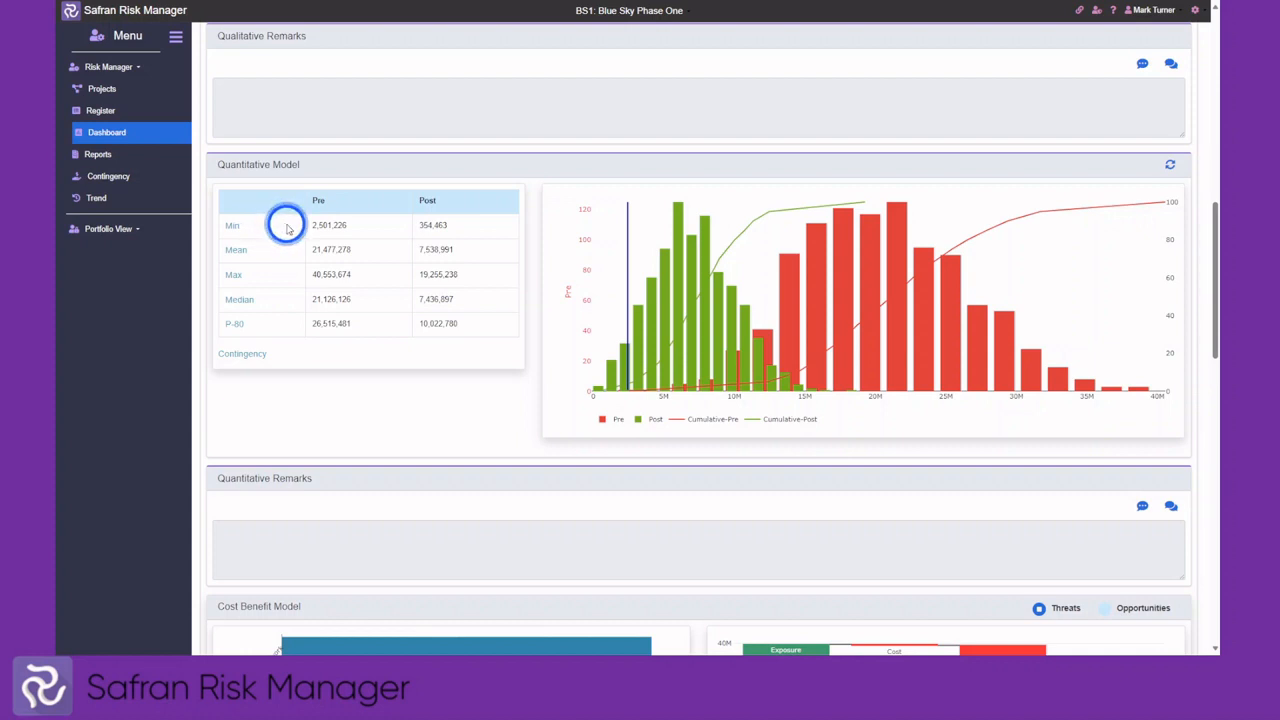
pyautogui.click(655, 420)
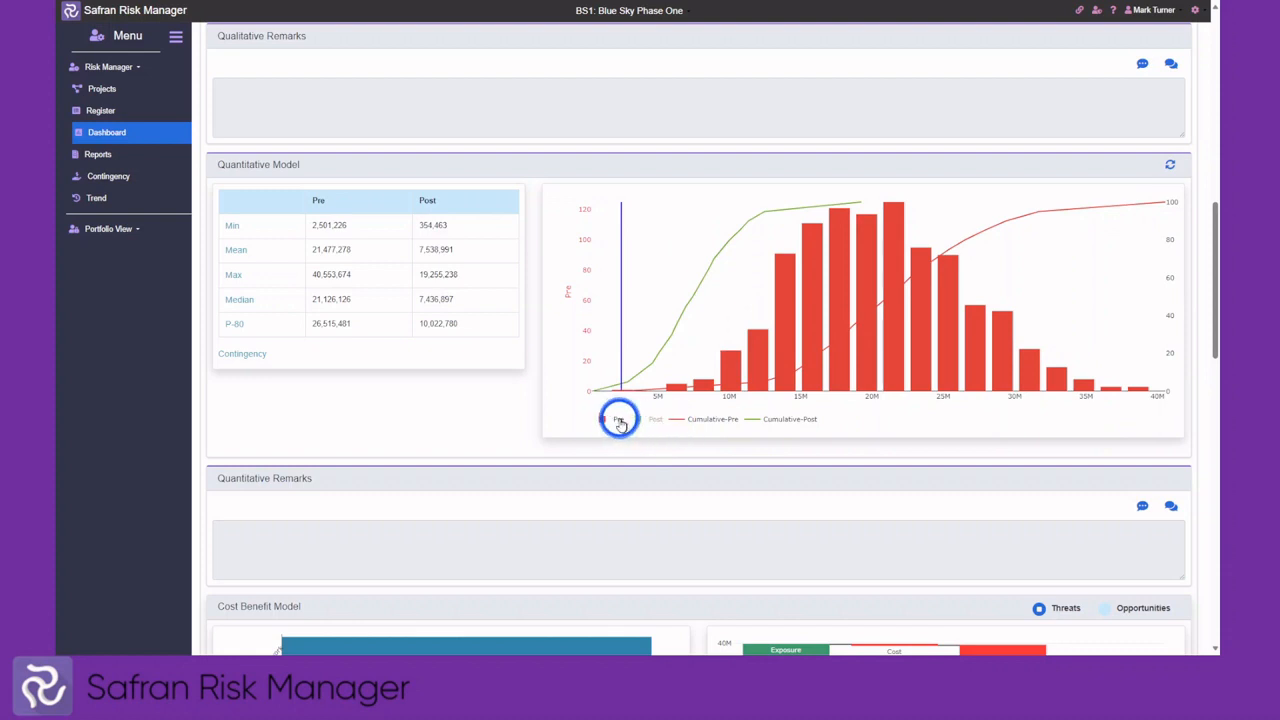
pyautogui.click(619, 420)
pyautogui.click(619, 420)
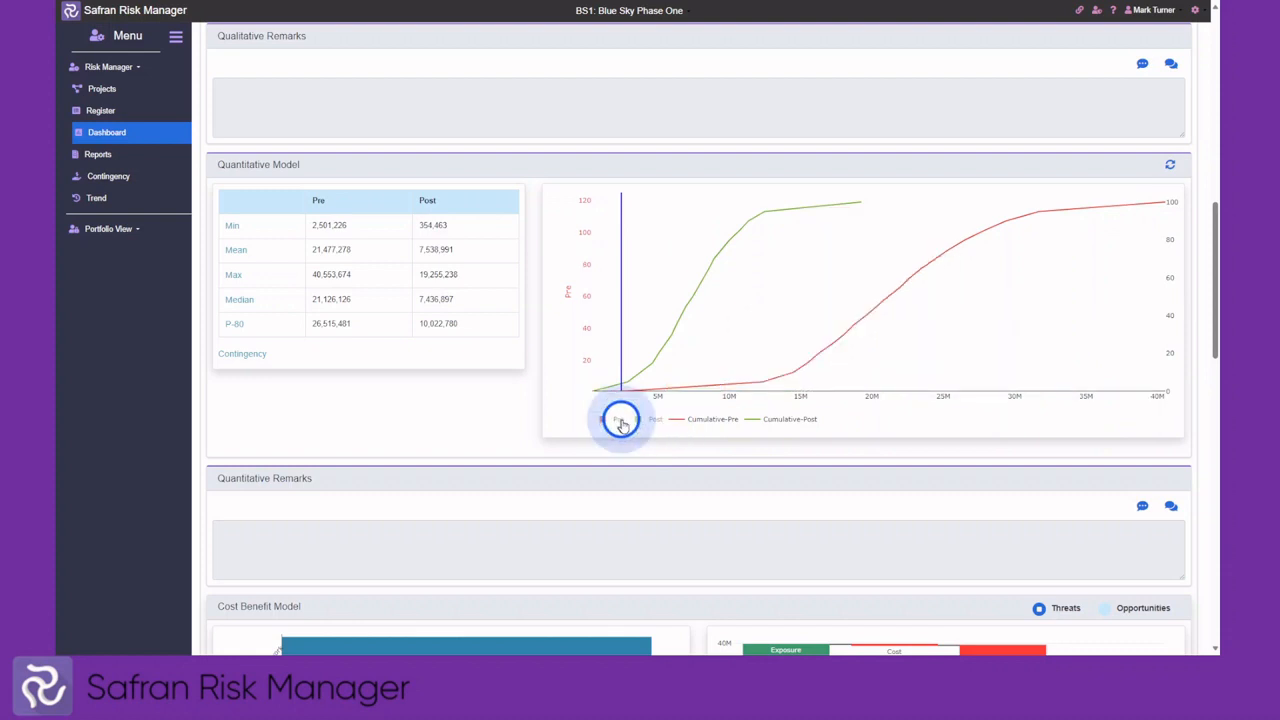
pyautogui.click(706, 421)
pyautogui.click(773, 421)
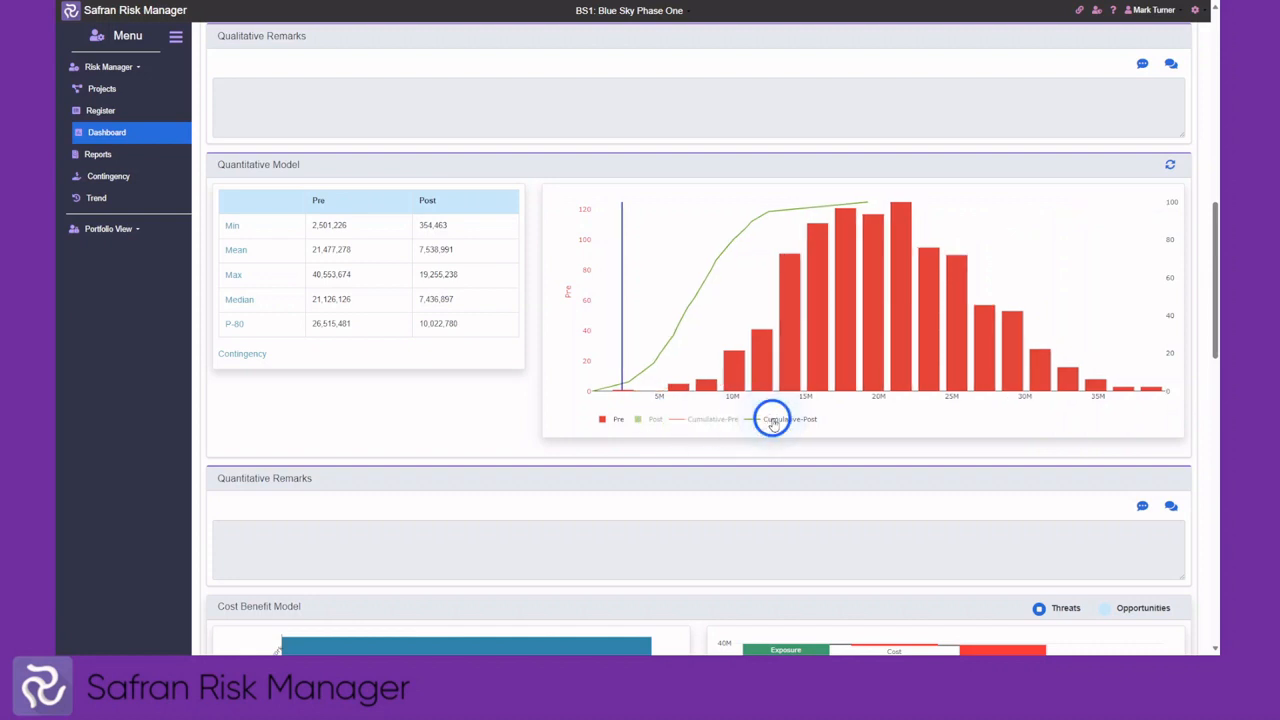
pyautogui.click(703, 425)
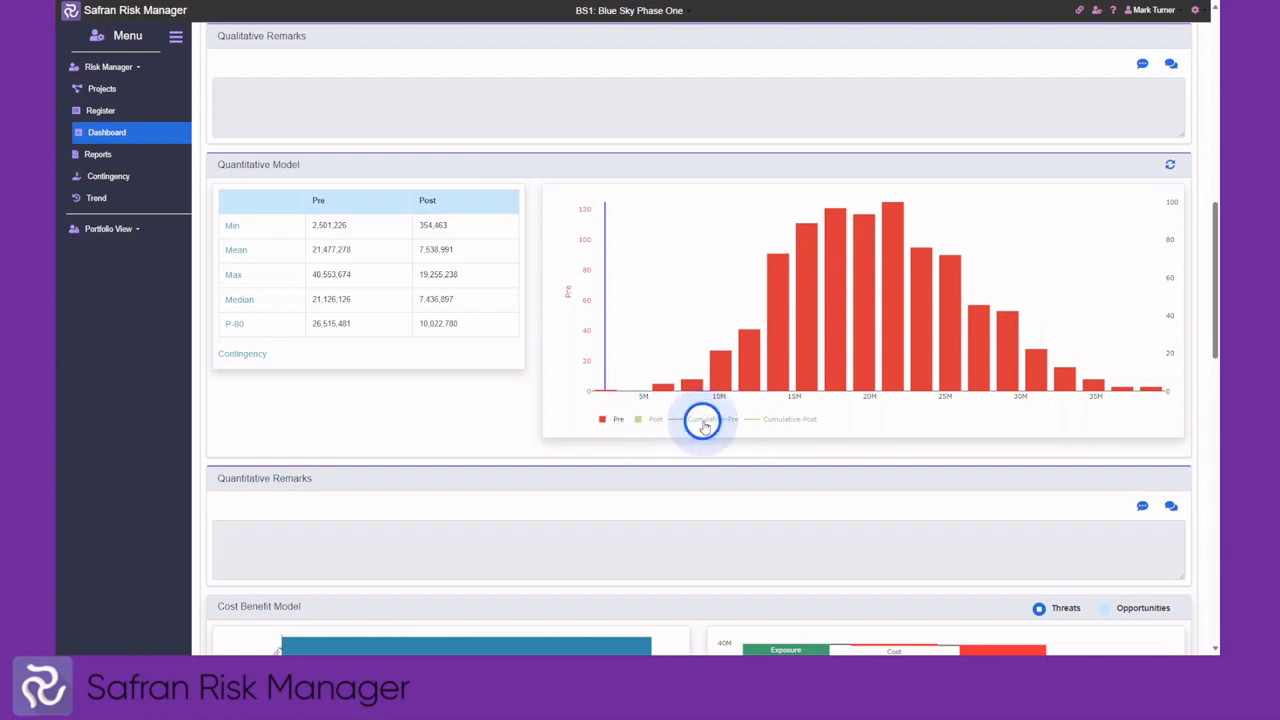
pyautogui.click(789, 421)
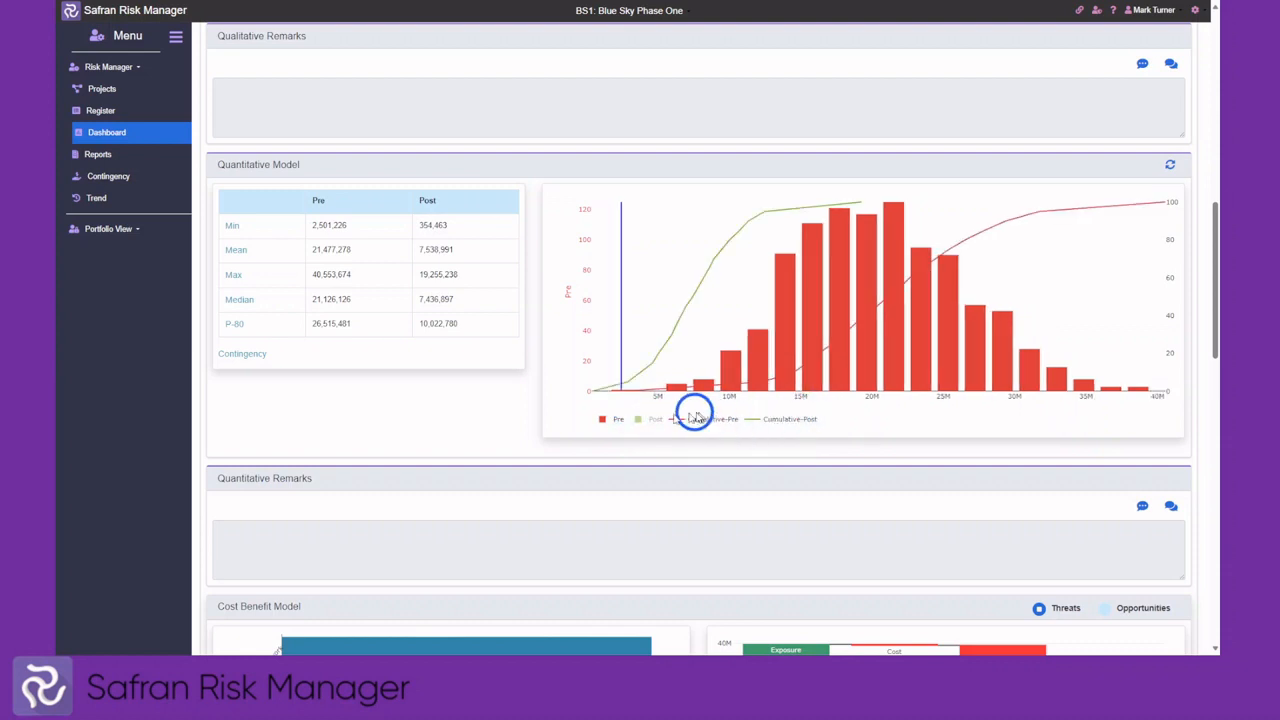
pyautogui.click(604, 420)
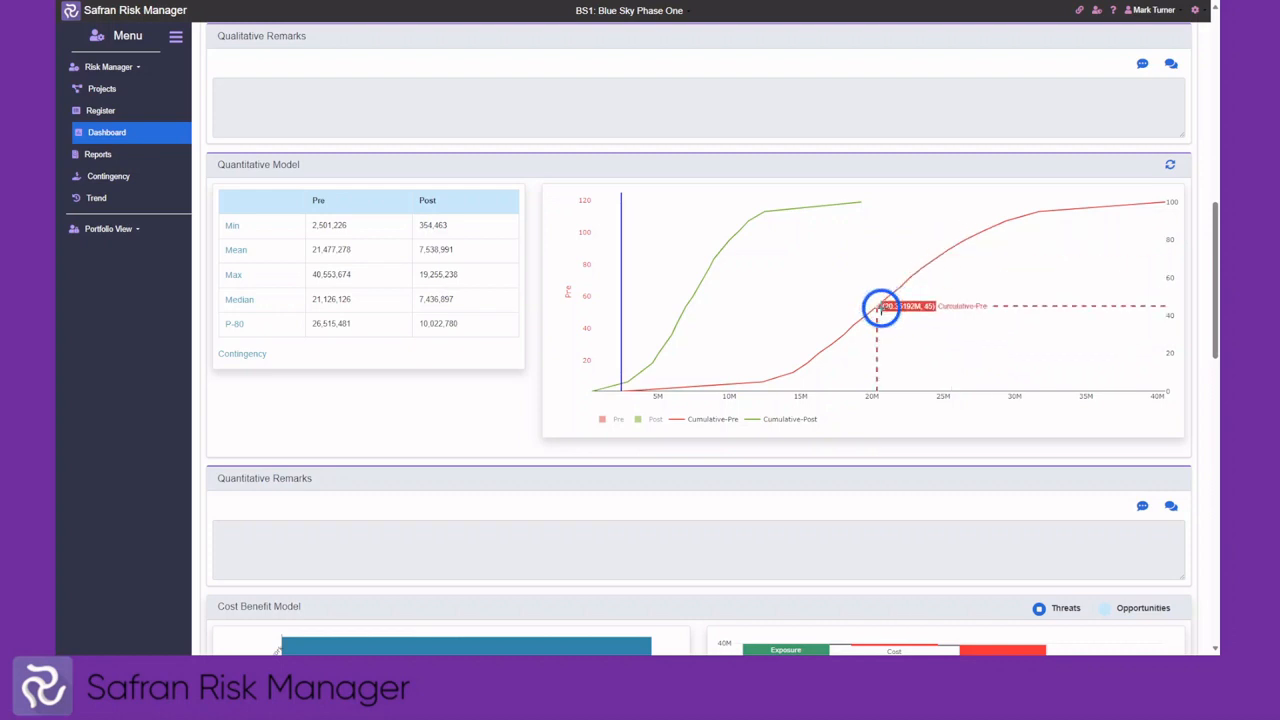
pyautogui.scroll(-5, 887, 308)
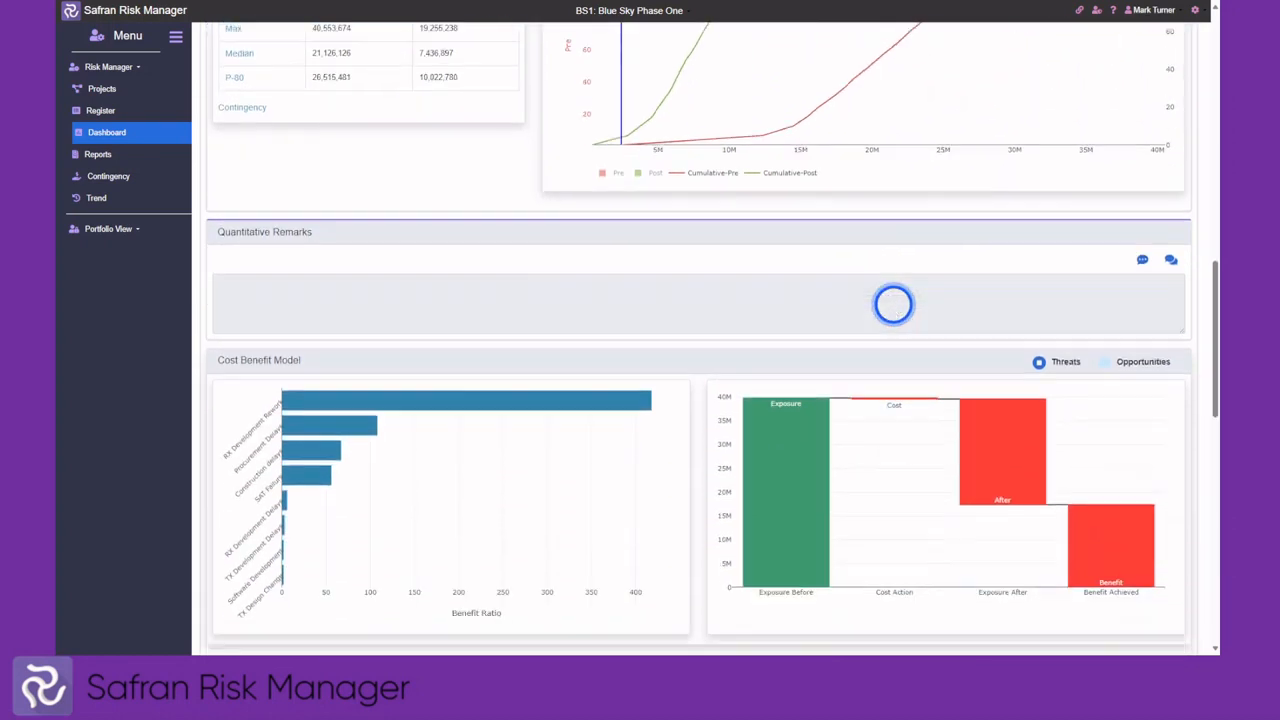
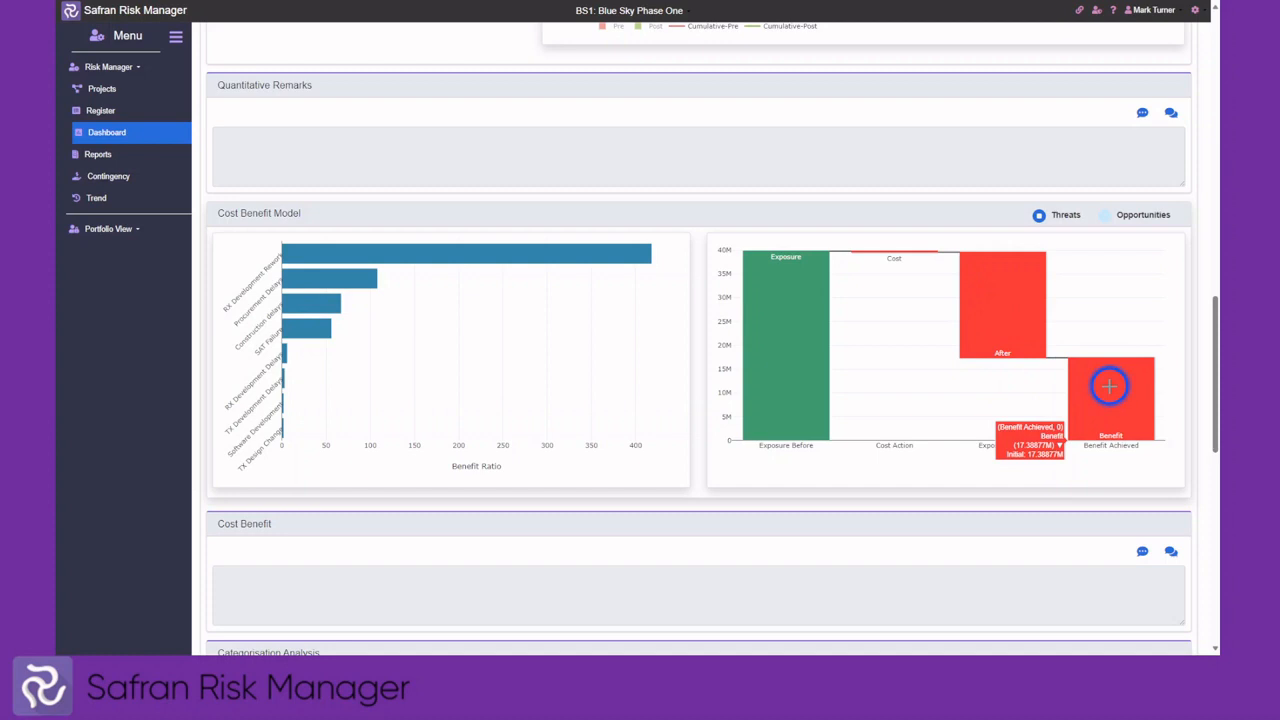
# Regroup the Categorisation Analysis count and value charts by RBS, then by Owner
pyautogui.scroll(-5, 771, 286)
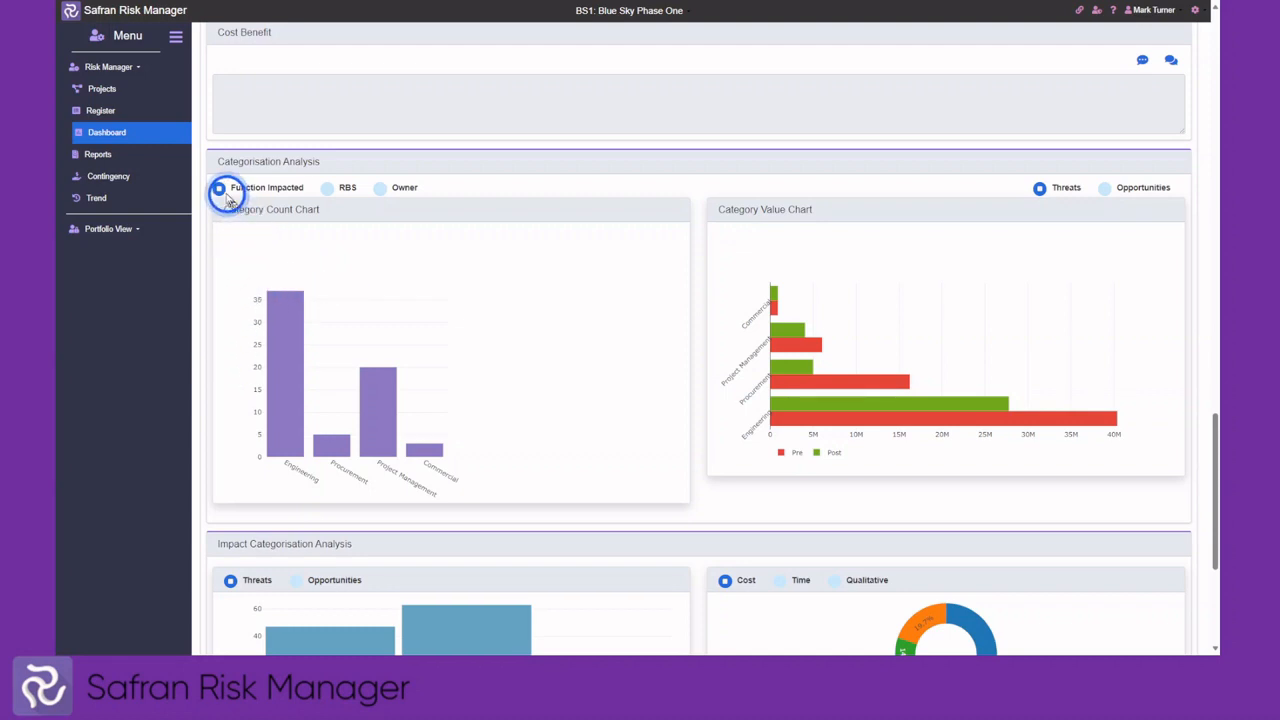
pyautogui.click(327, 189)
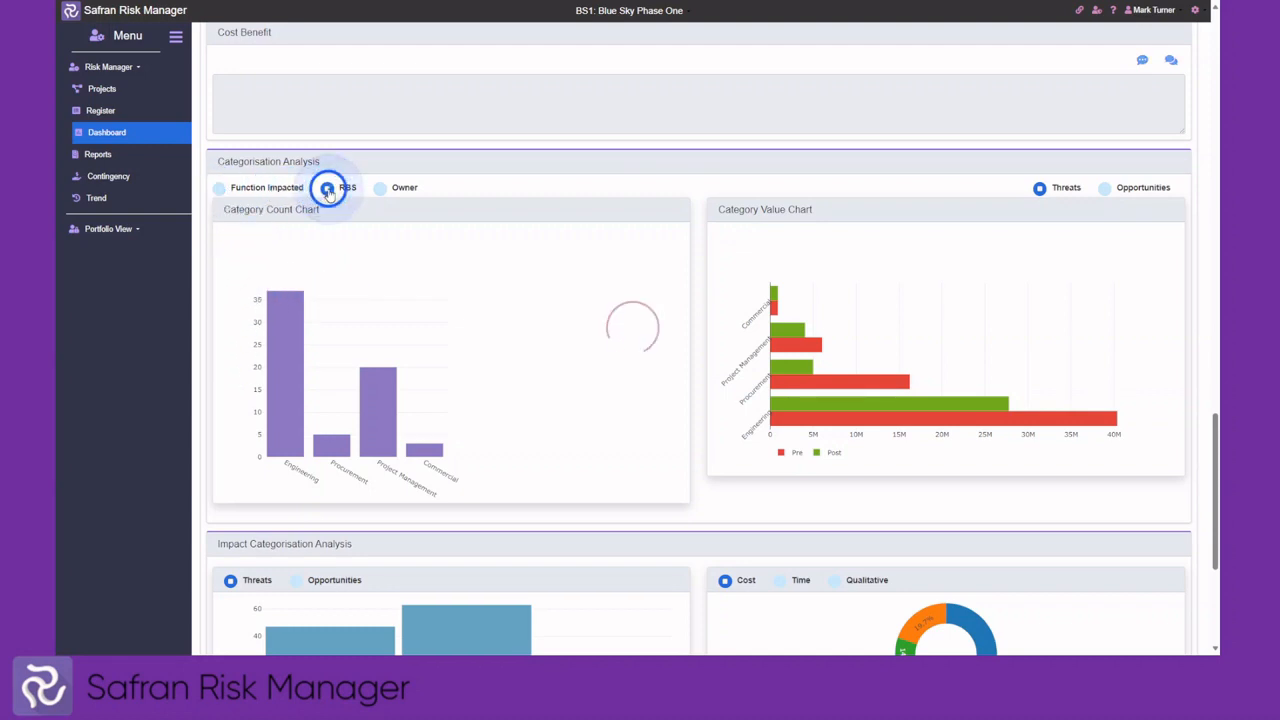
pyautogui.click(379, 189)
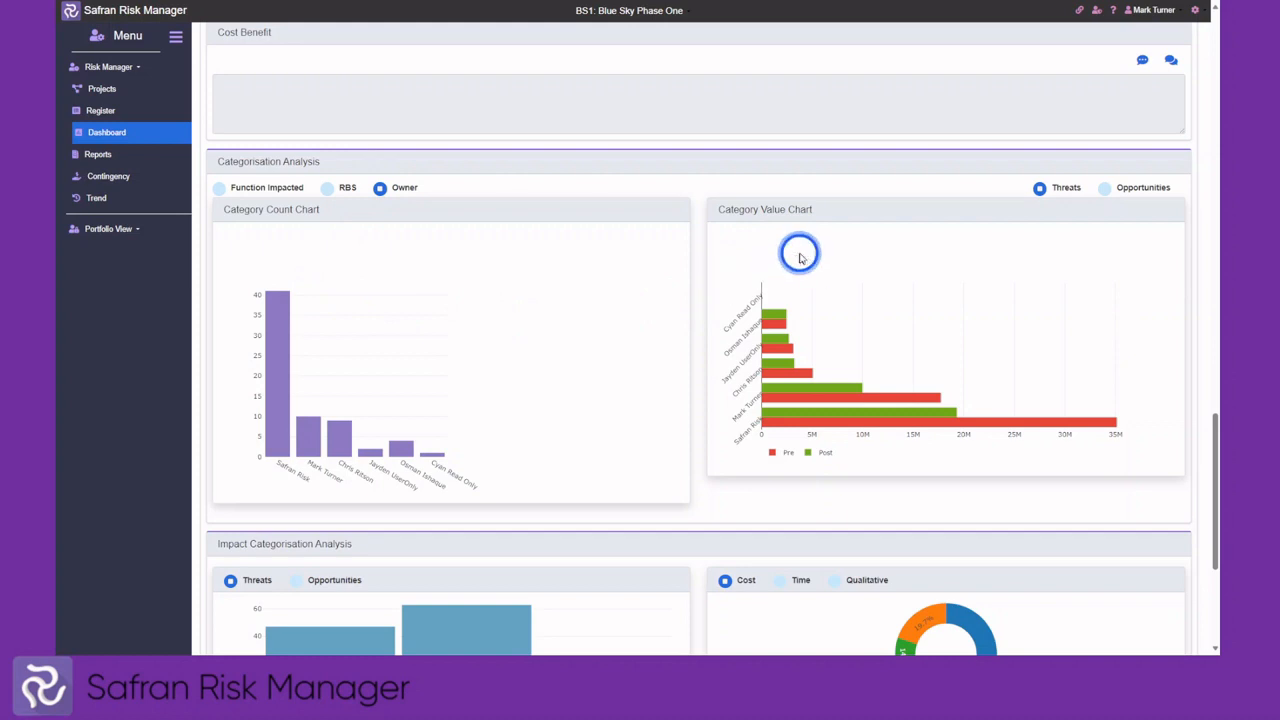
pyautogui.moveTo(805, 395)
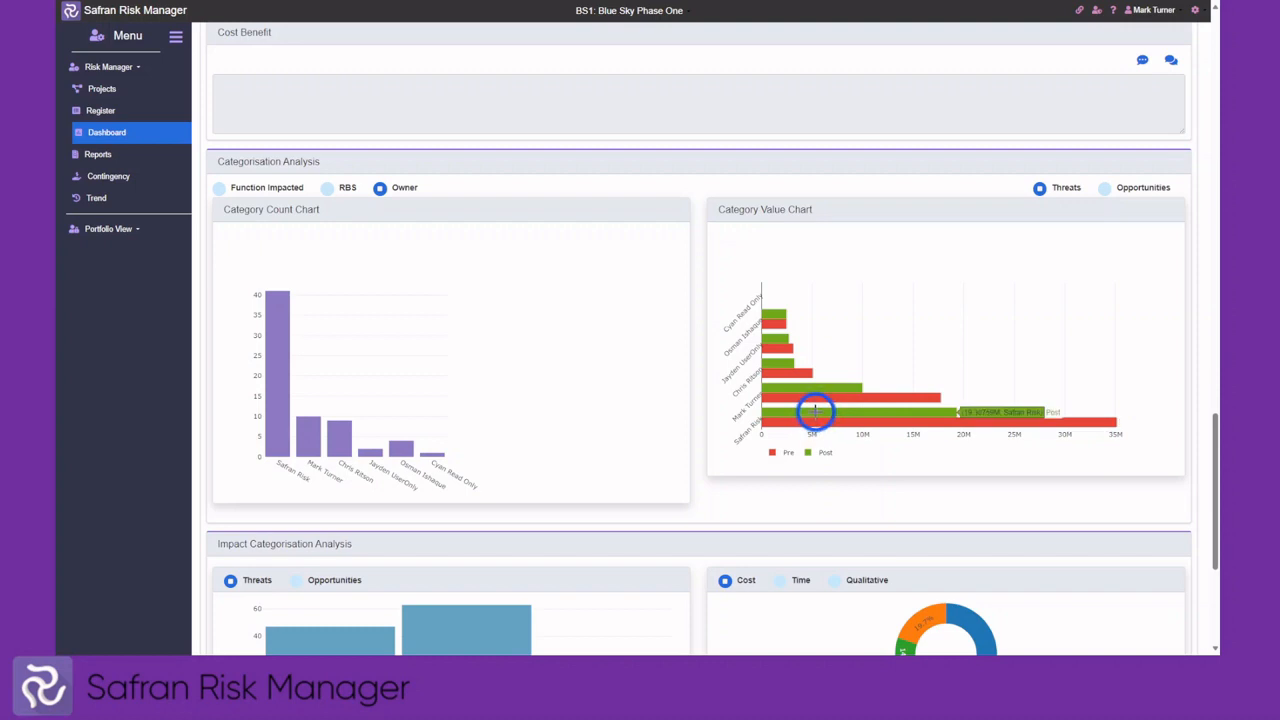
pyautogui.scroll(-3, 757, 237)
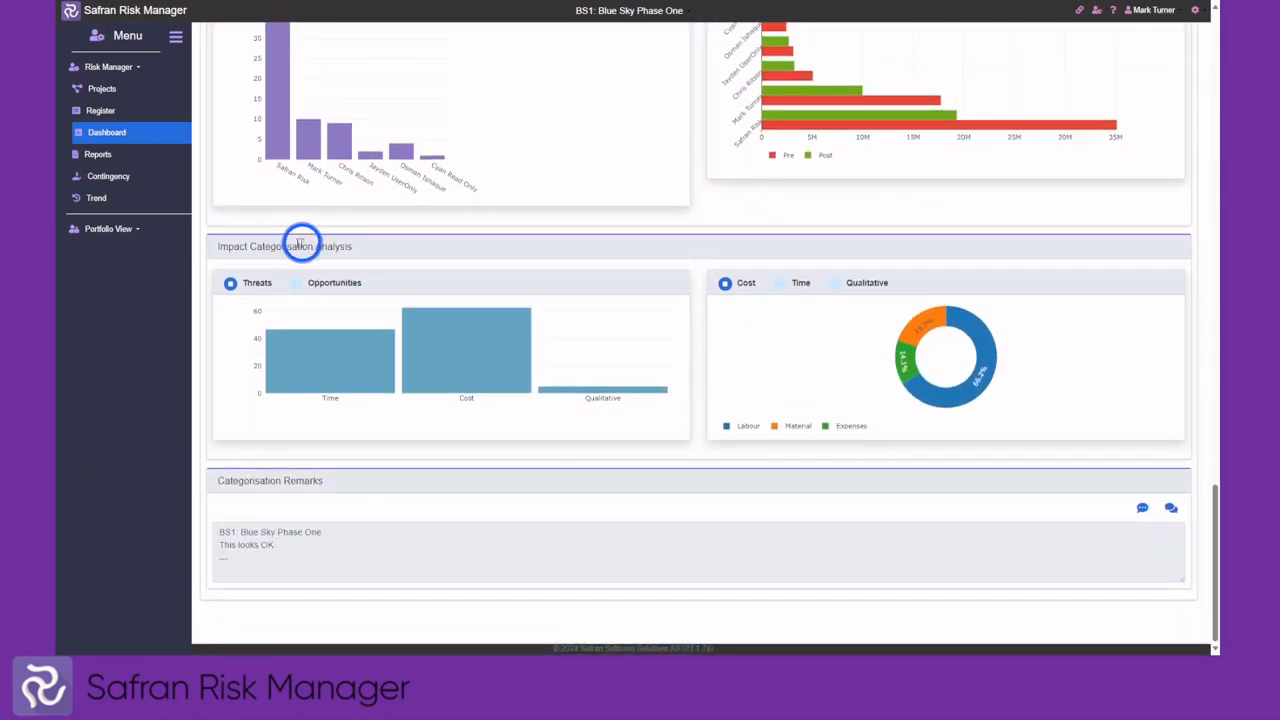
# Switch the impact donut to Time, then Qualitative: Reputation 60%, Health & Safety 40%
pyautogui.moveTo(343, 358)
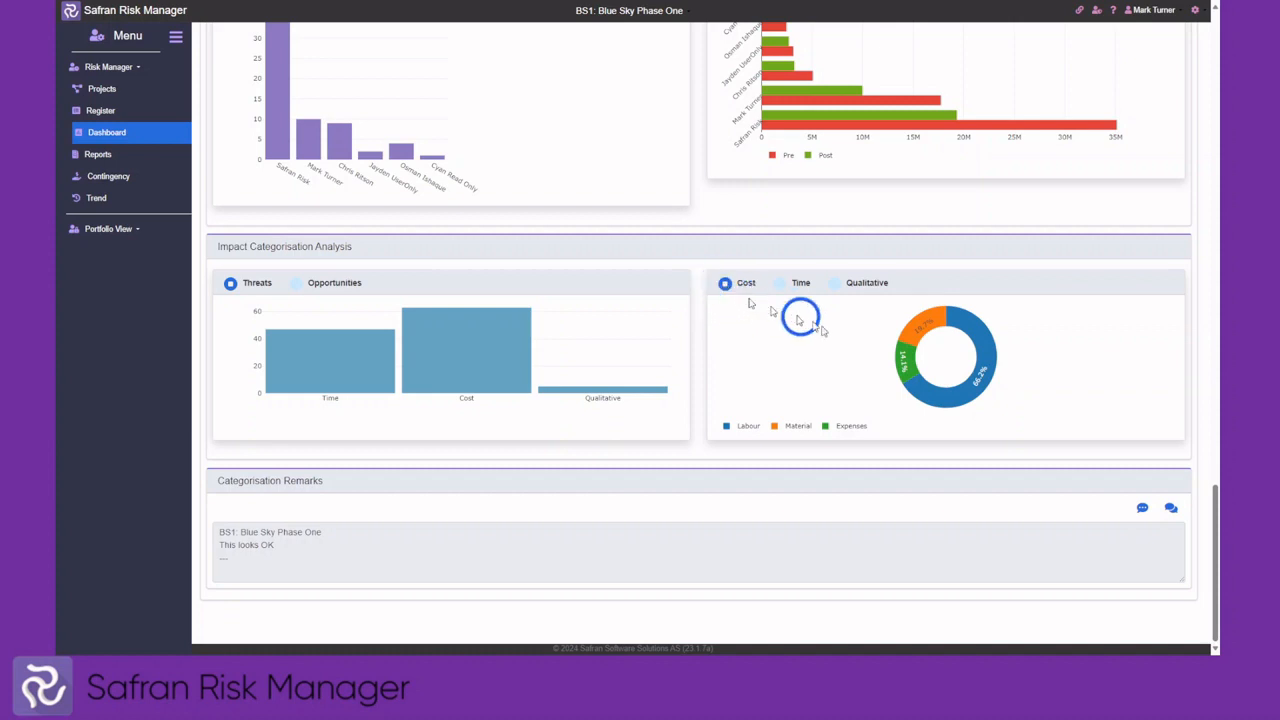
pyautogui.moveTo(943, 320)
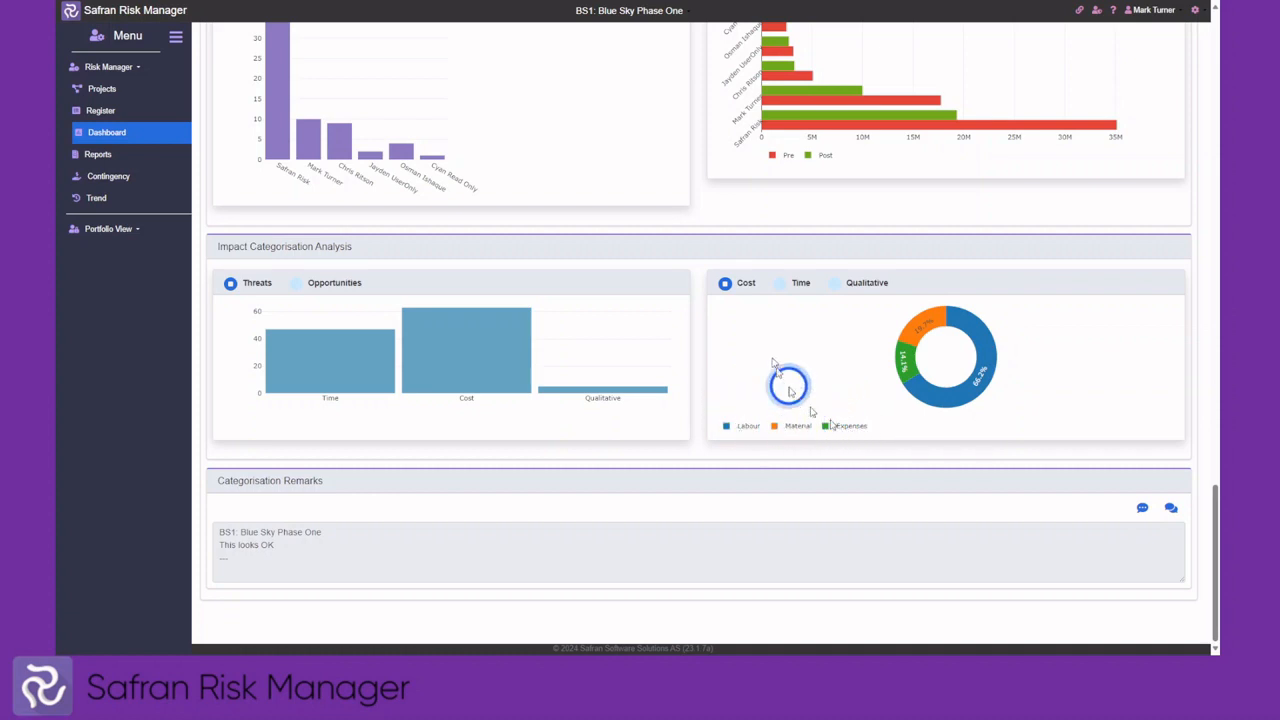
pyautogui.click(779, 285)
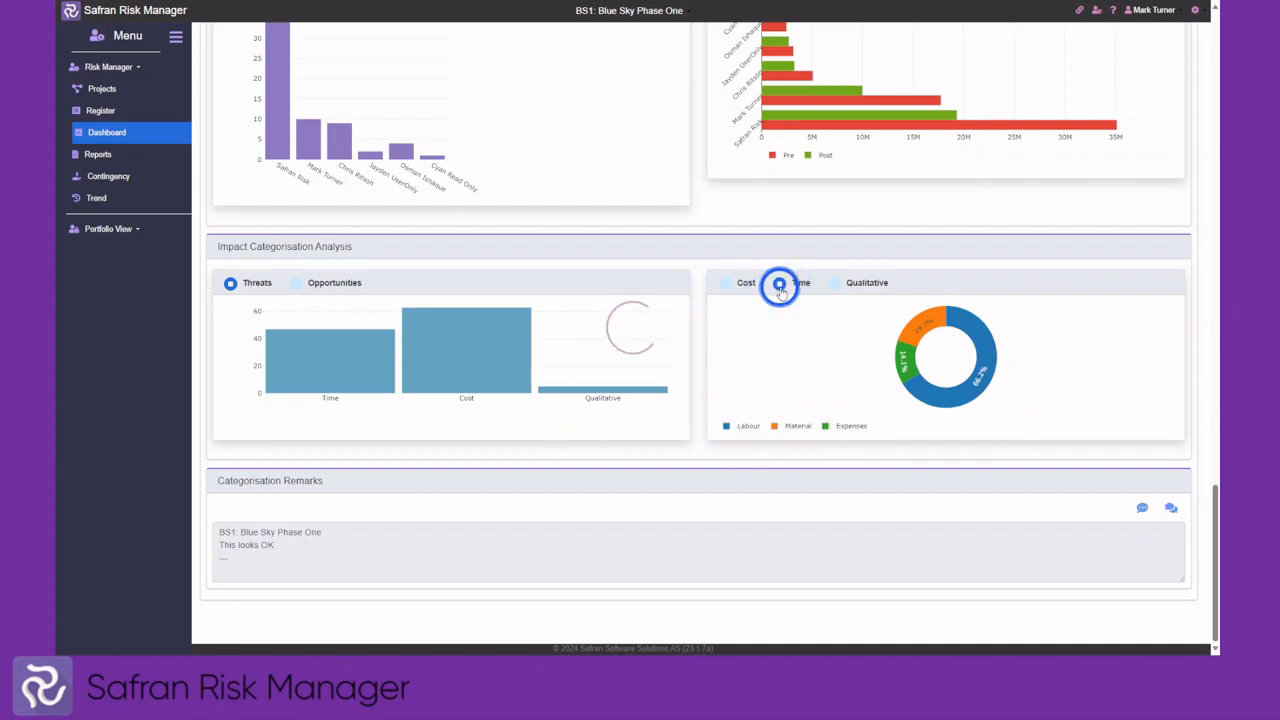
pyautogui.click(833, 285)
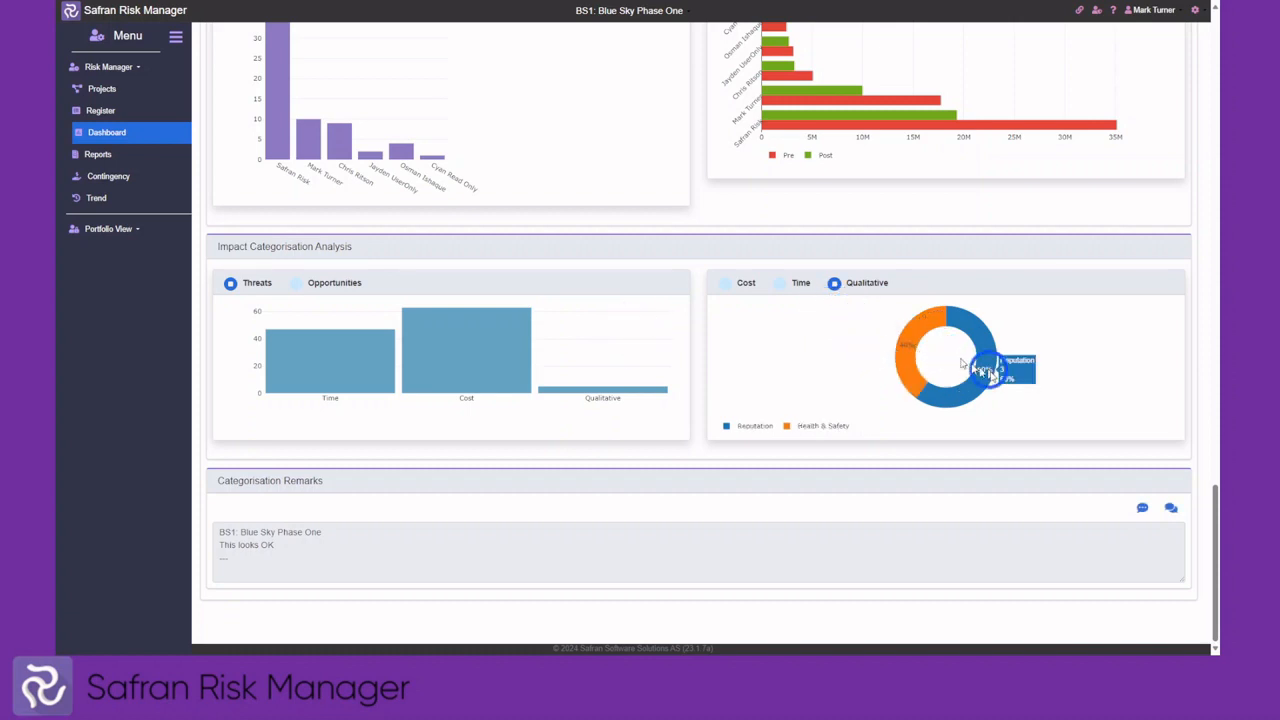
pyautogui.click(1144, 510)
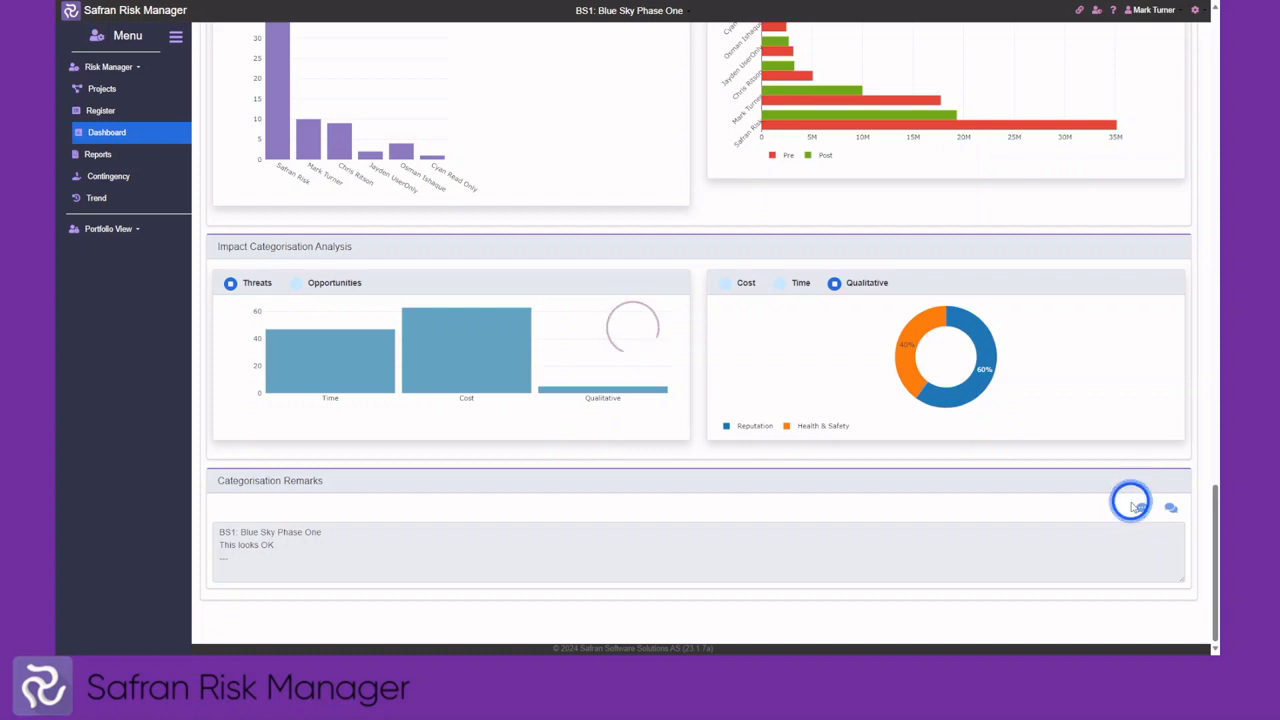
pyautogui.click(1133, 507)
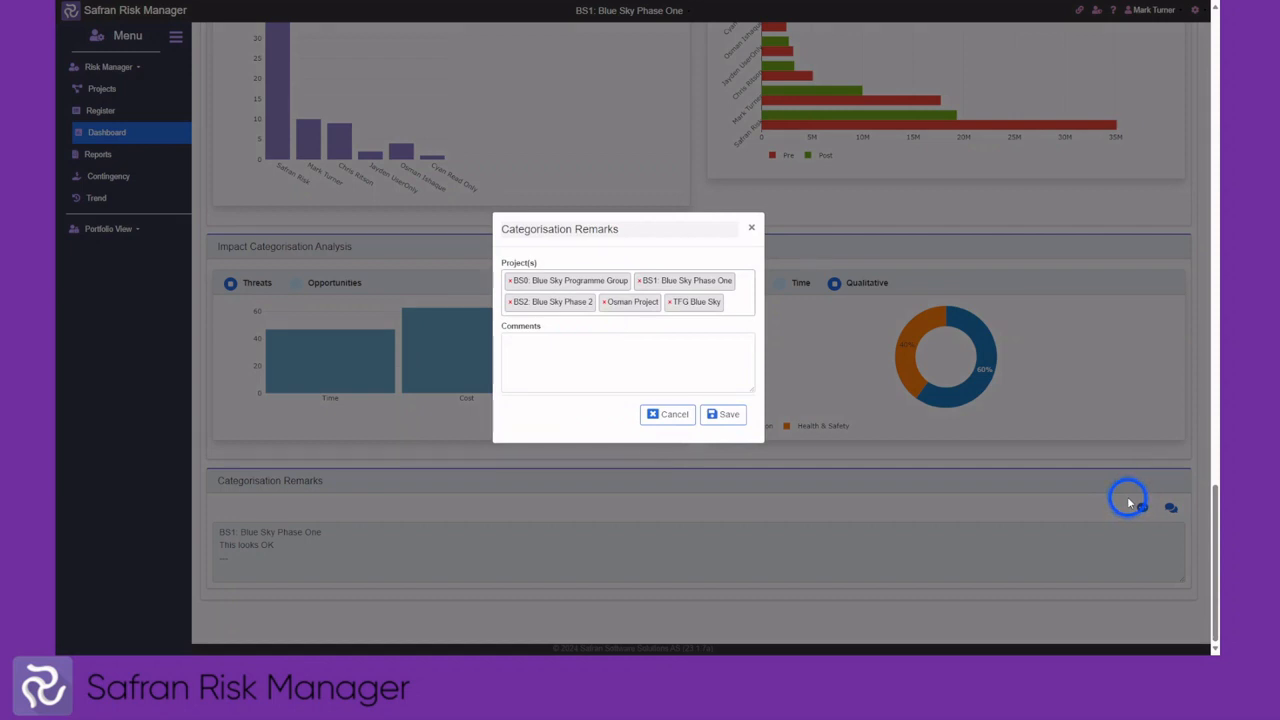
pyautogui.click(554, 352)
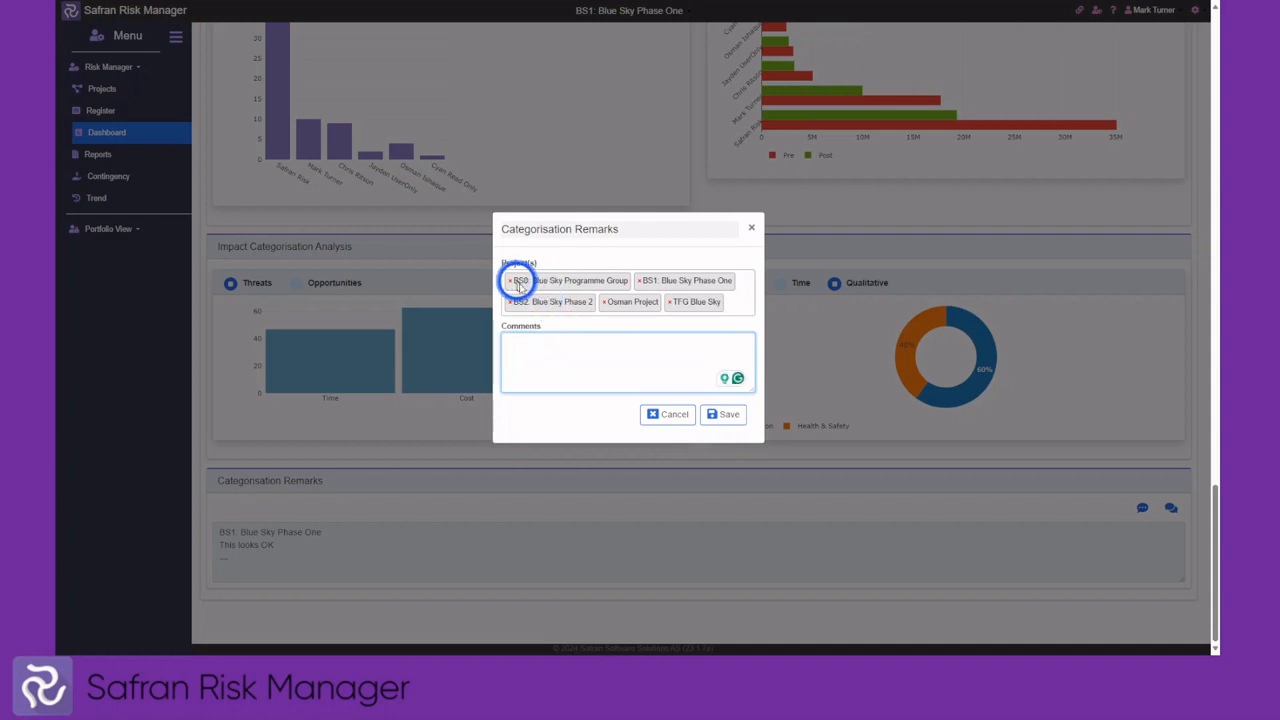
pyautogui.click(671, 415)
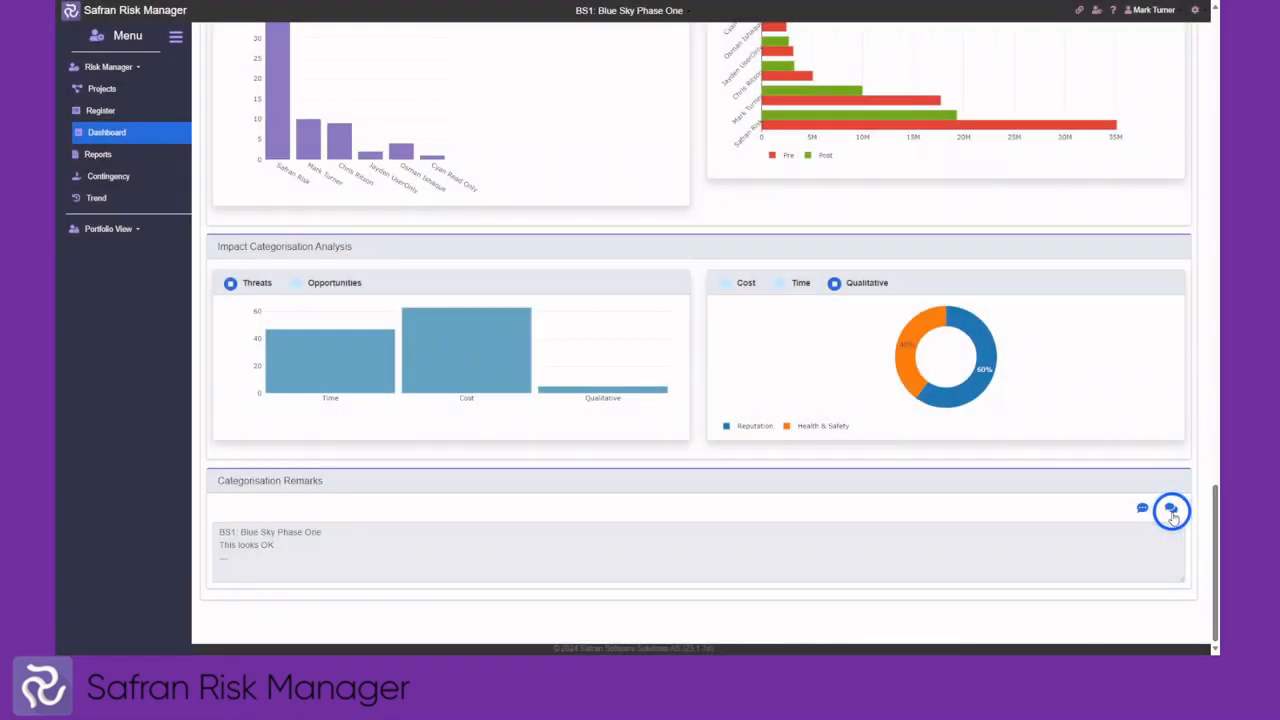
pyautogui.click(1172, 514)
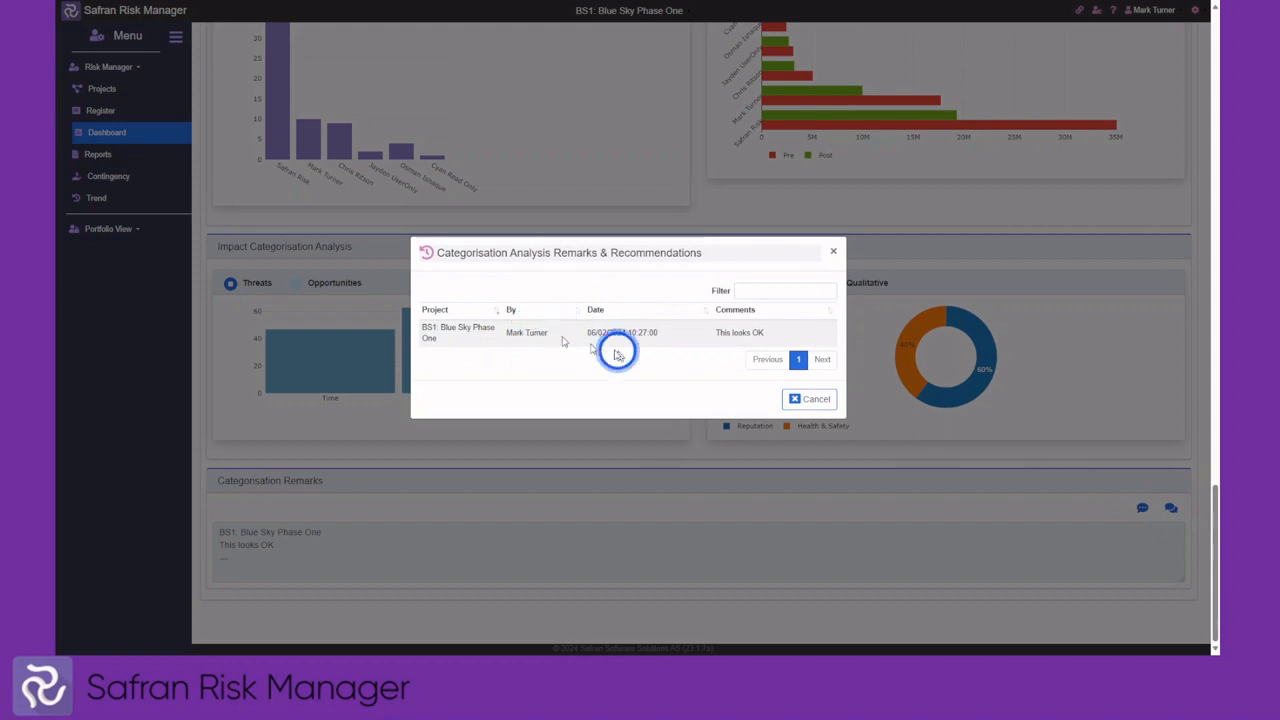
pyautogui.click(816, 399)
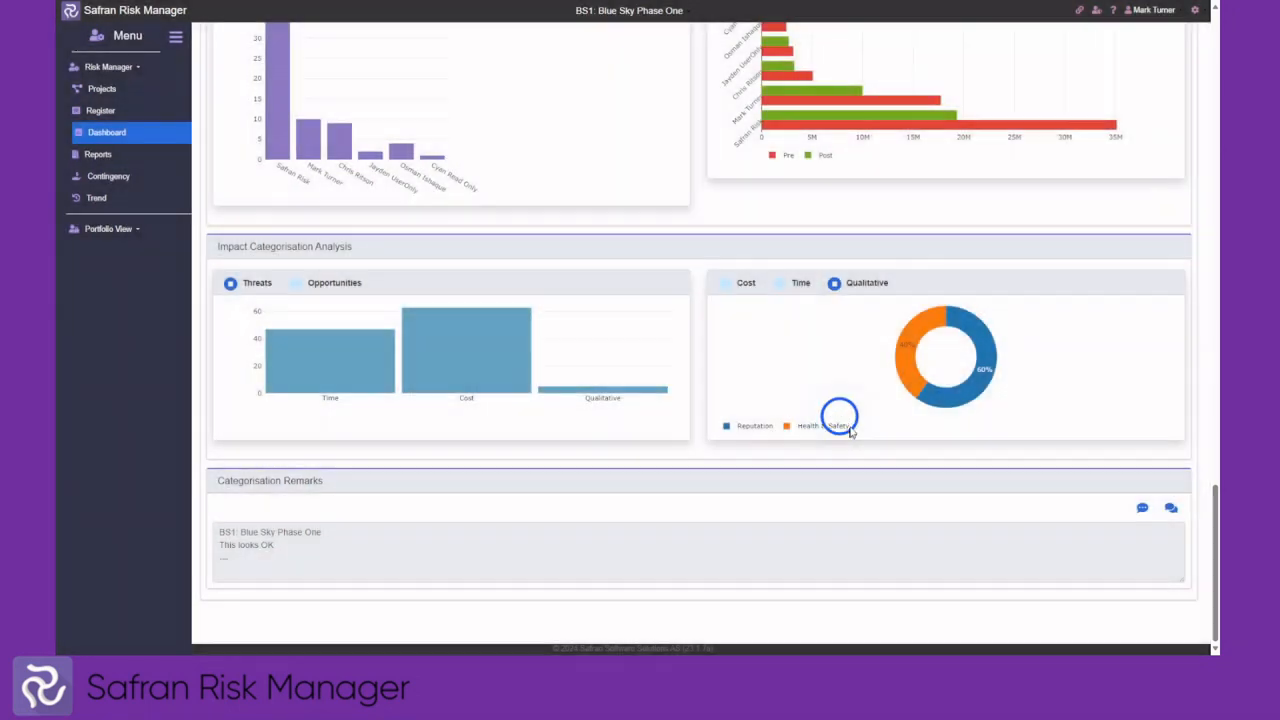
pyautogui.scroll(8, 440, 314)
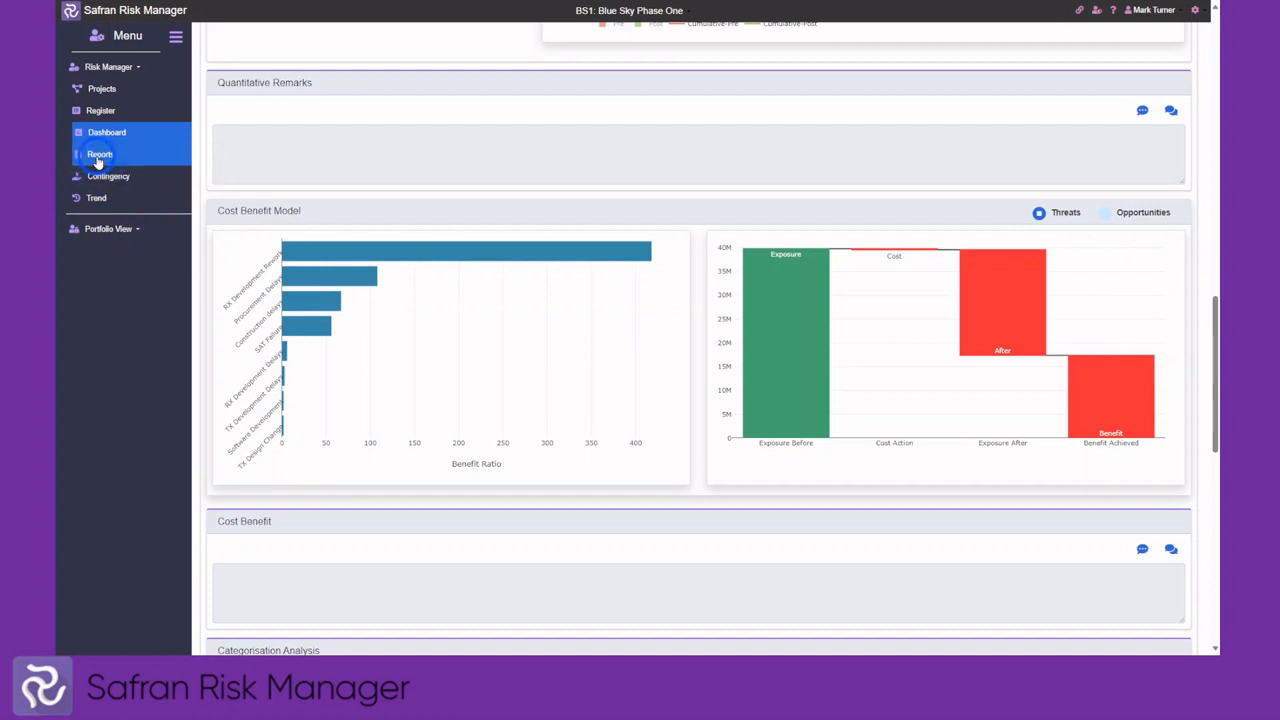
# View the Risk Details report for 1064 - Contract Award Delay, then return to Project Reports
pyautogui.click(99, 156)
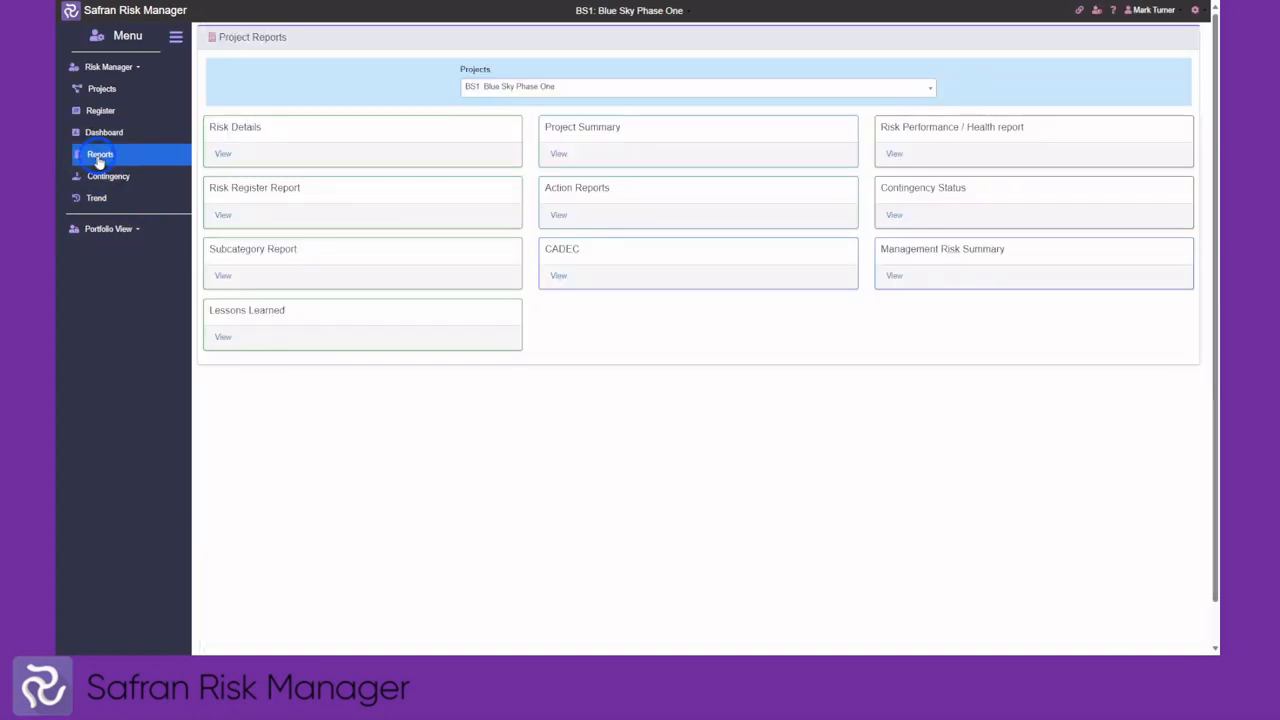
pyautogui.click(223, 155)
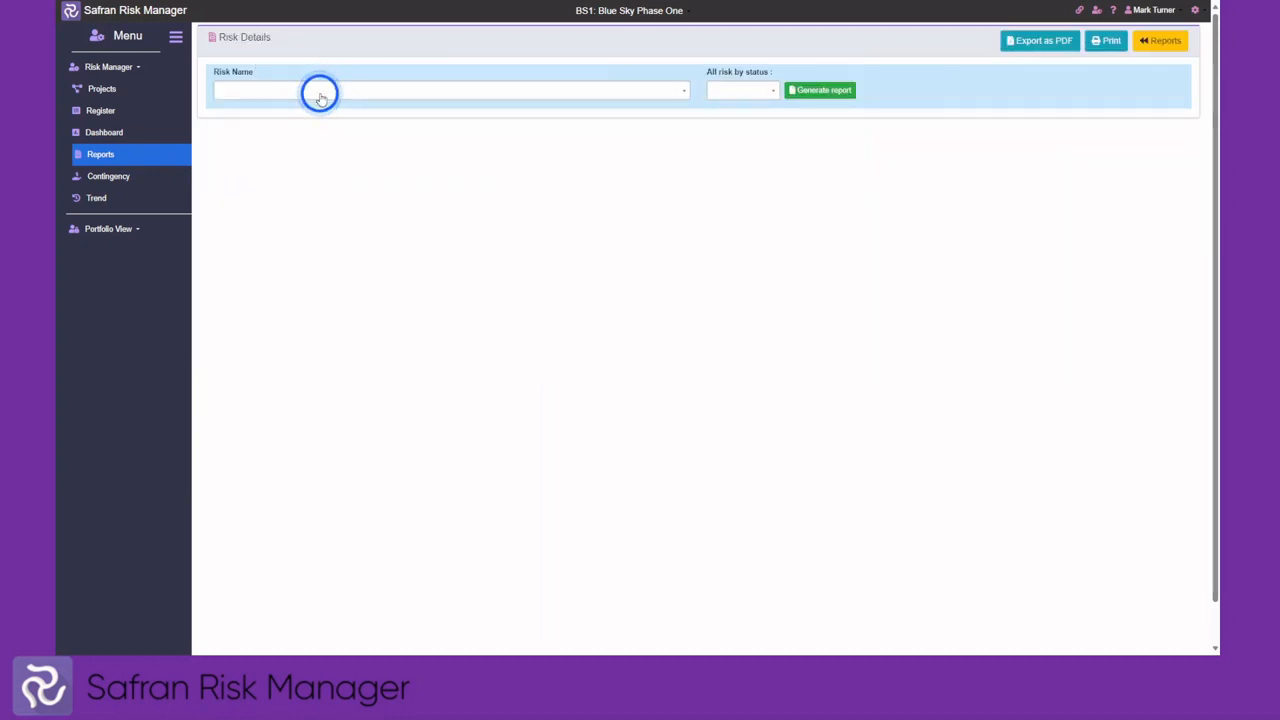
pyautogui.click(320, 91)
pyautogui.click(291, 151)
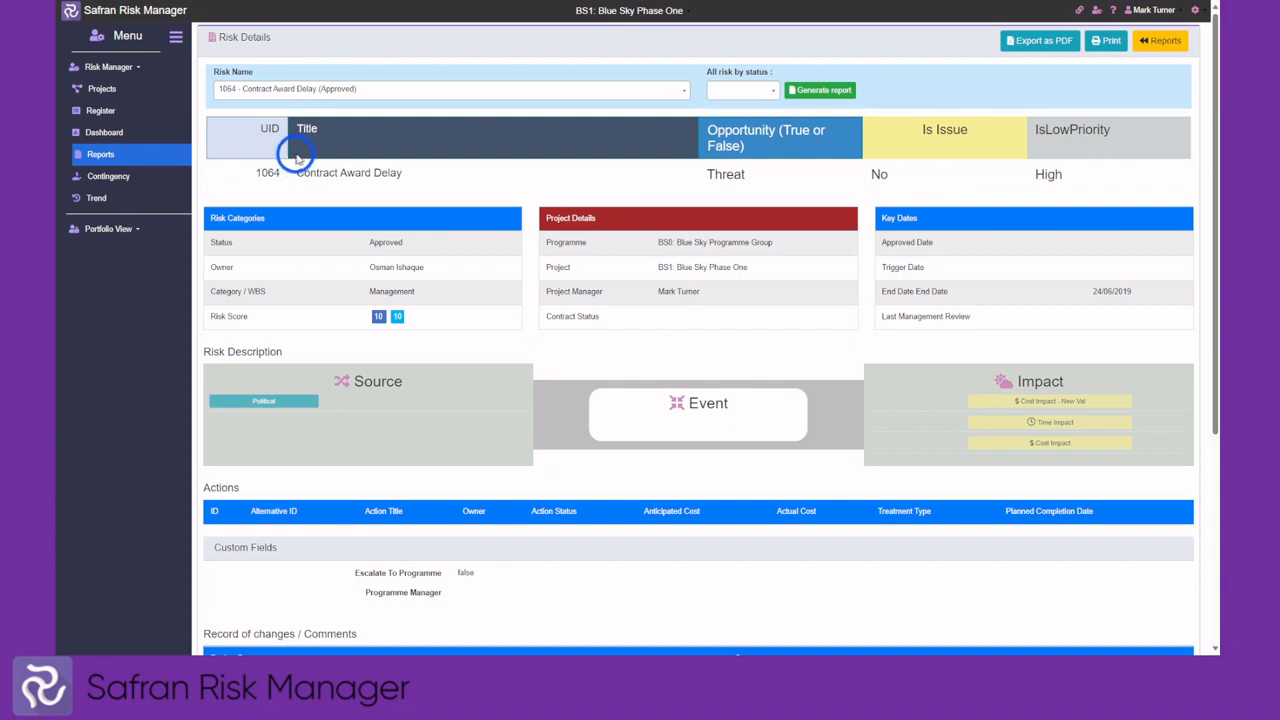
pyautogui.click(1164, 42)
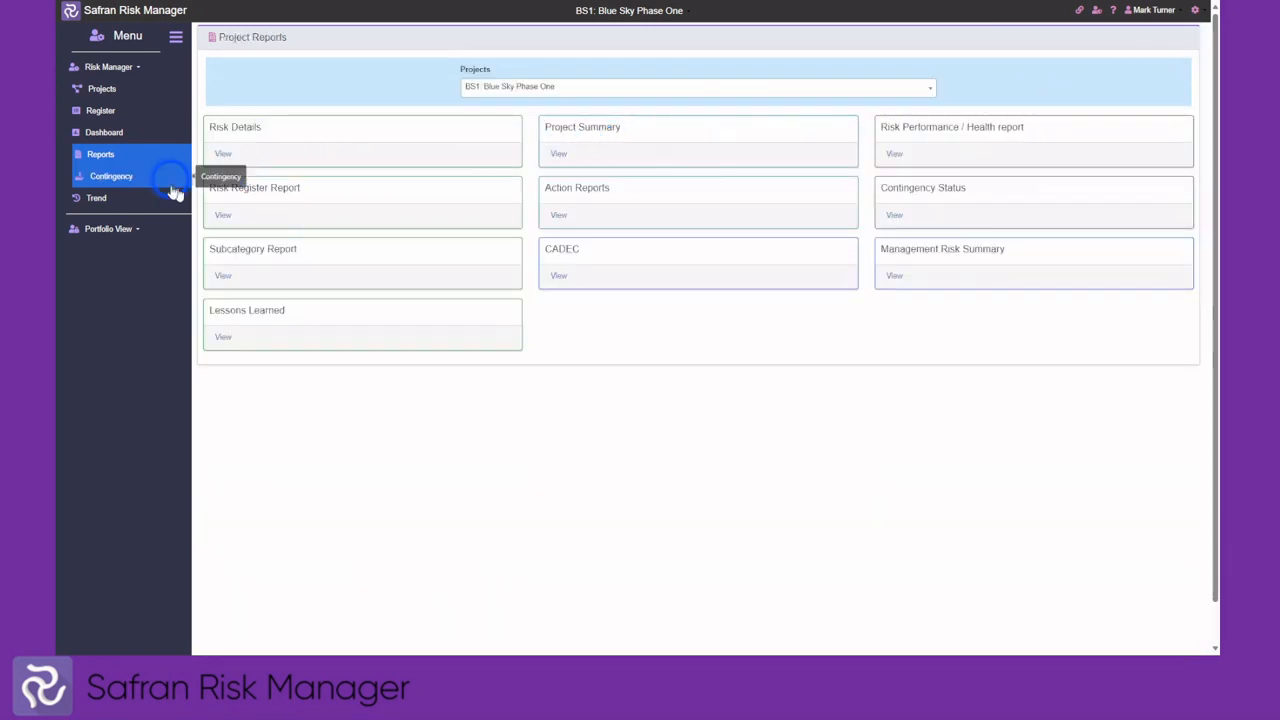
pyautogui.click(224, 217)
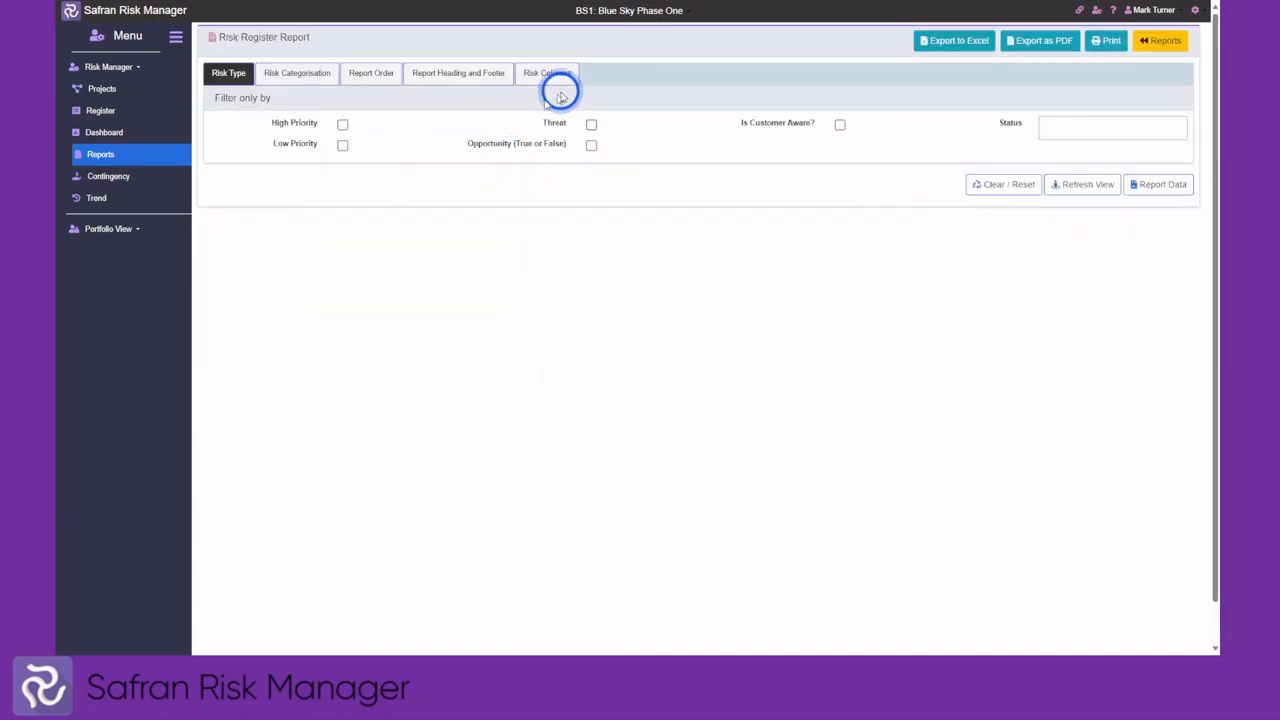
pyautogui.click(342, 124)
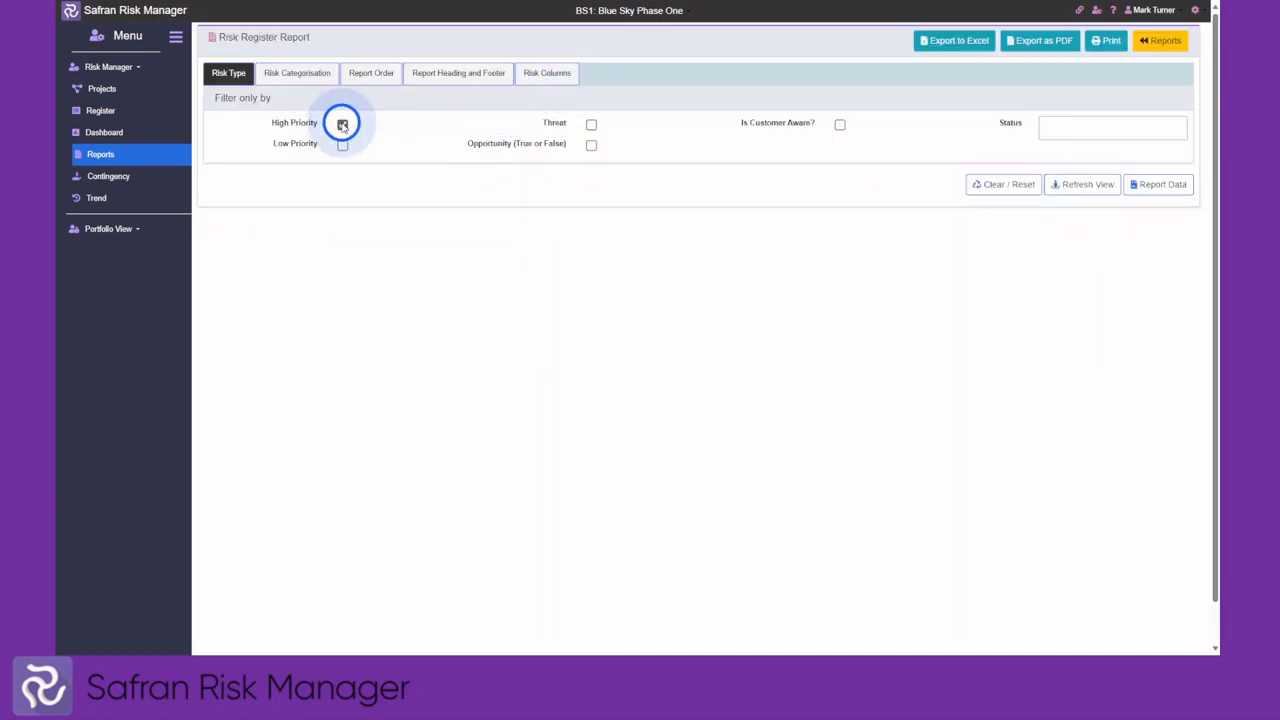
pyautogui.click(590, 124)
pyautogui.click(546, 74)
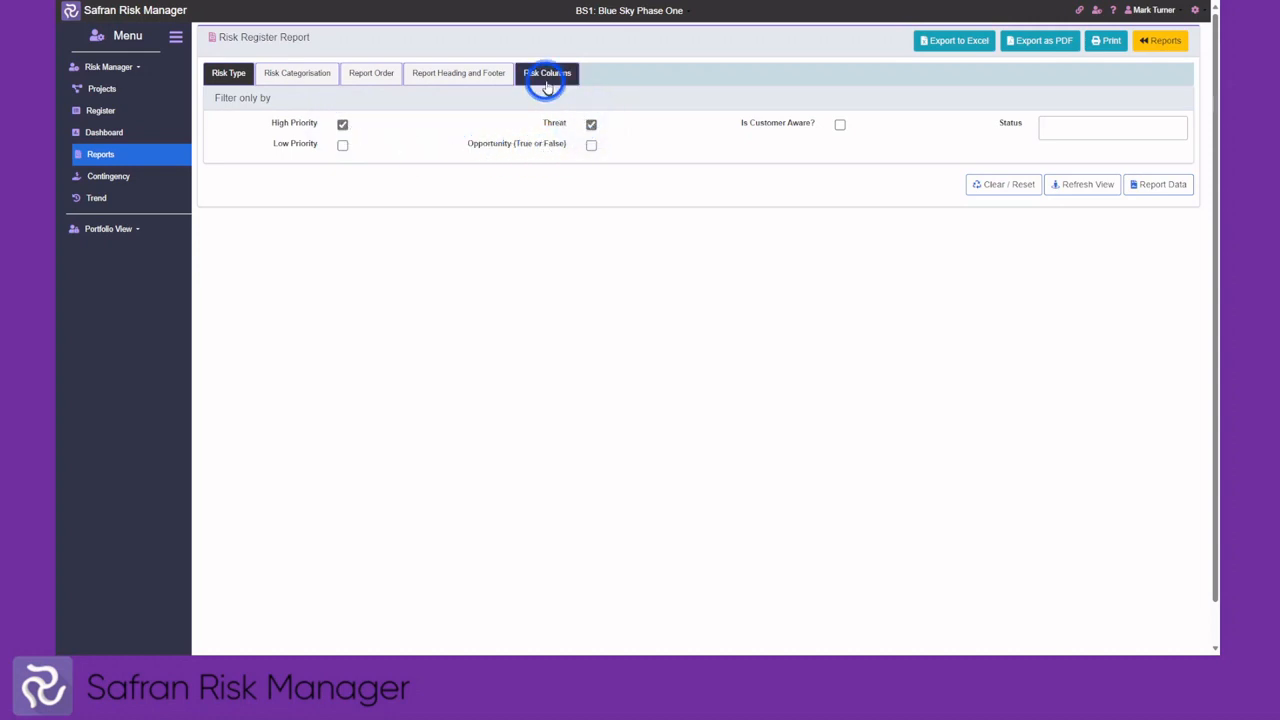
pyautogui.click(629, 174)
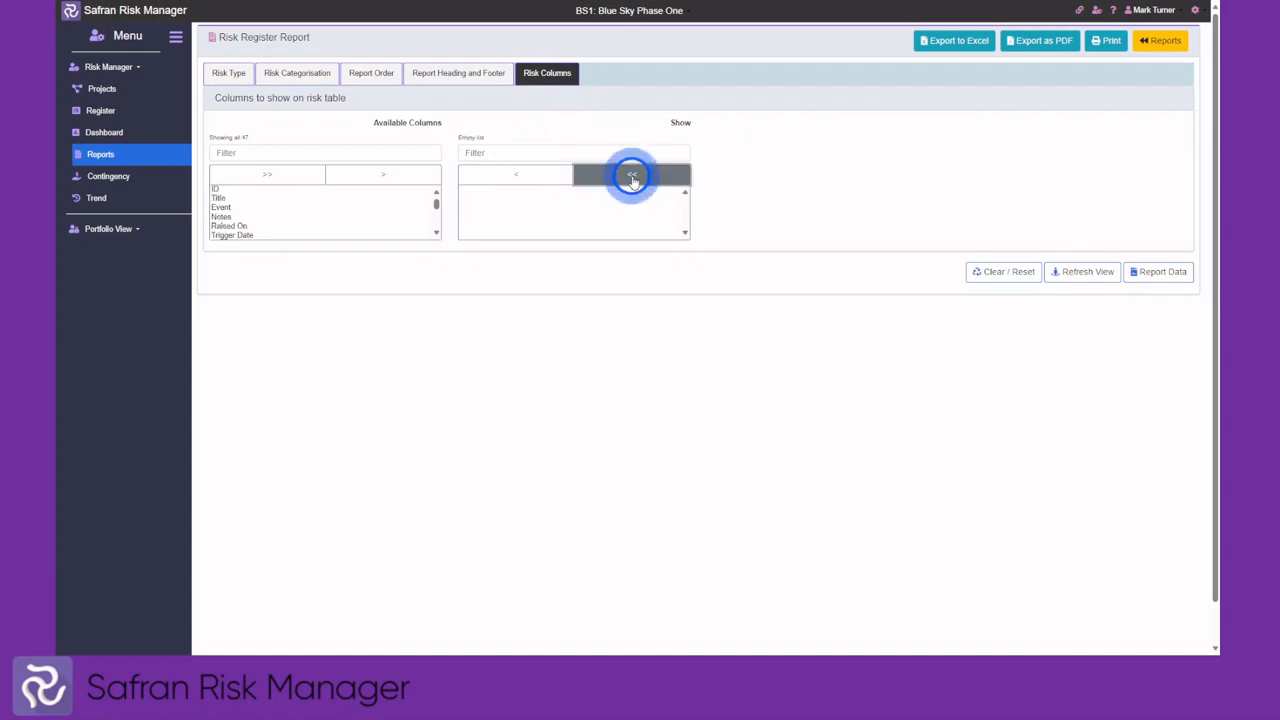
pyautogui.click(217, 197)
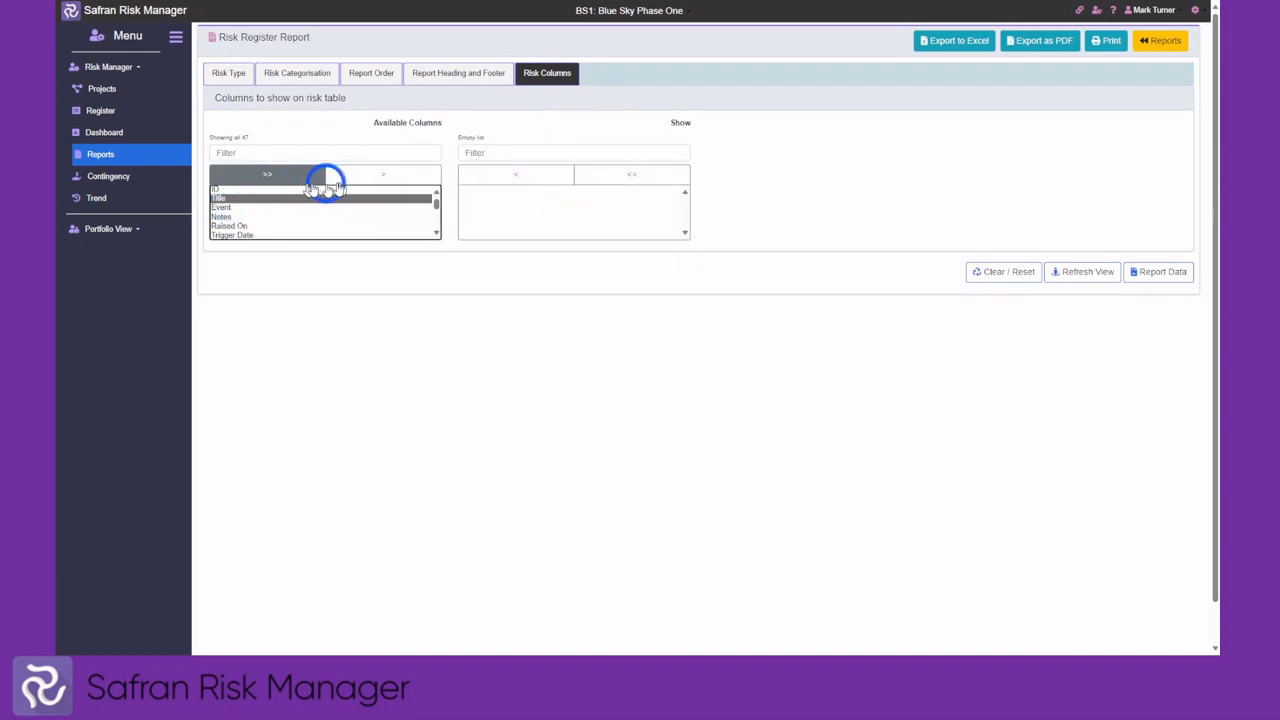
pyautogui.click(363, 176)
pyautogui.click(271, 226)
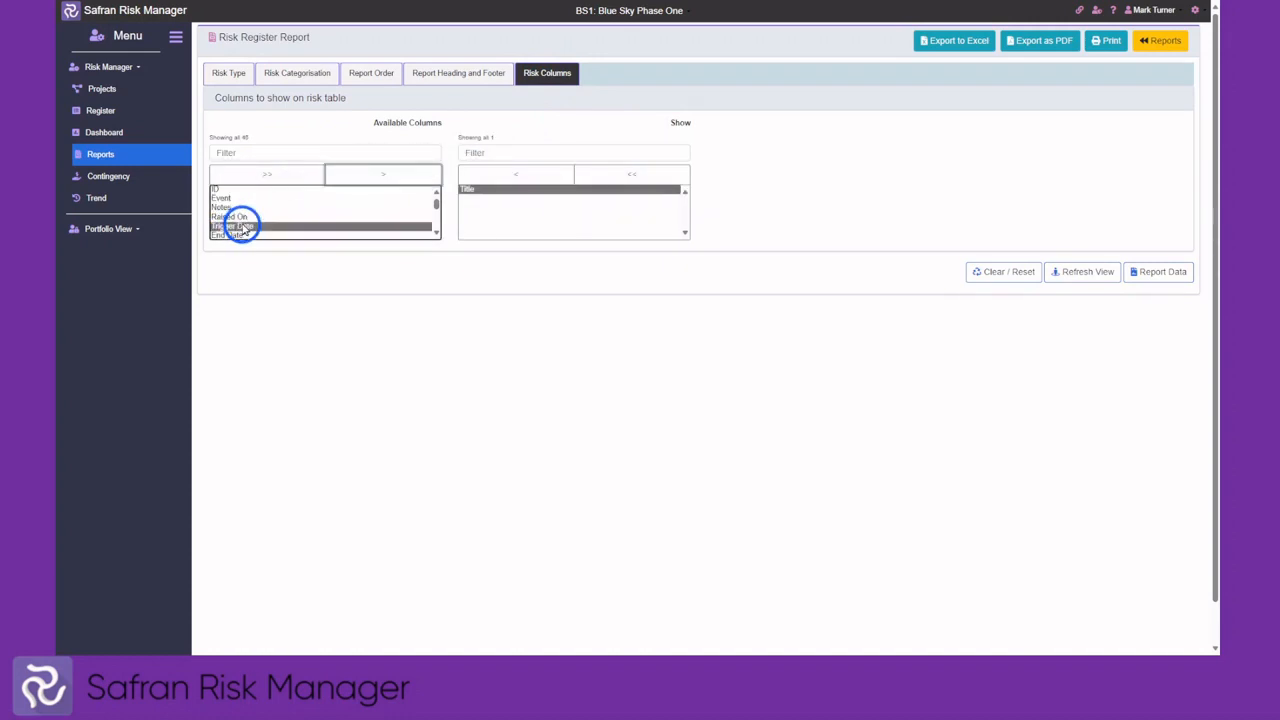
pyautogui.click(371, 176)
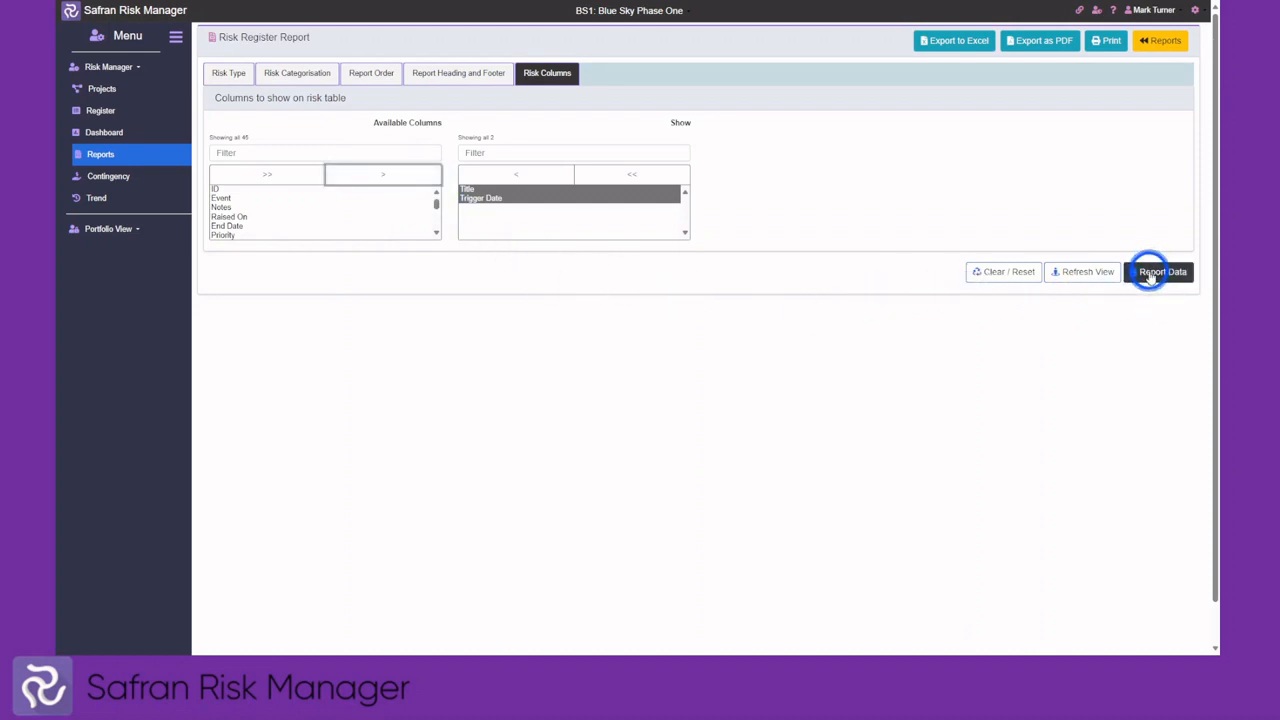
pyautogui.click(1151, 275)
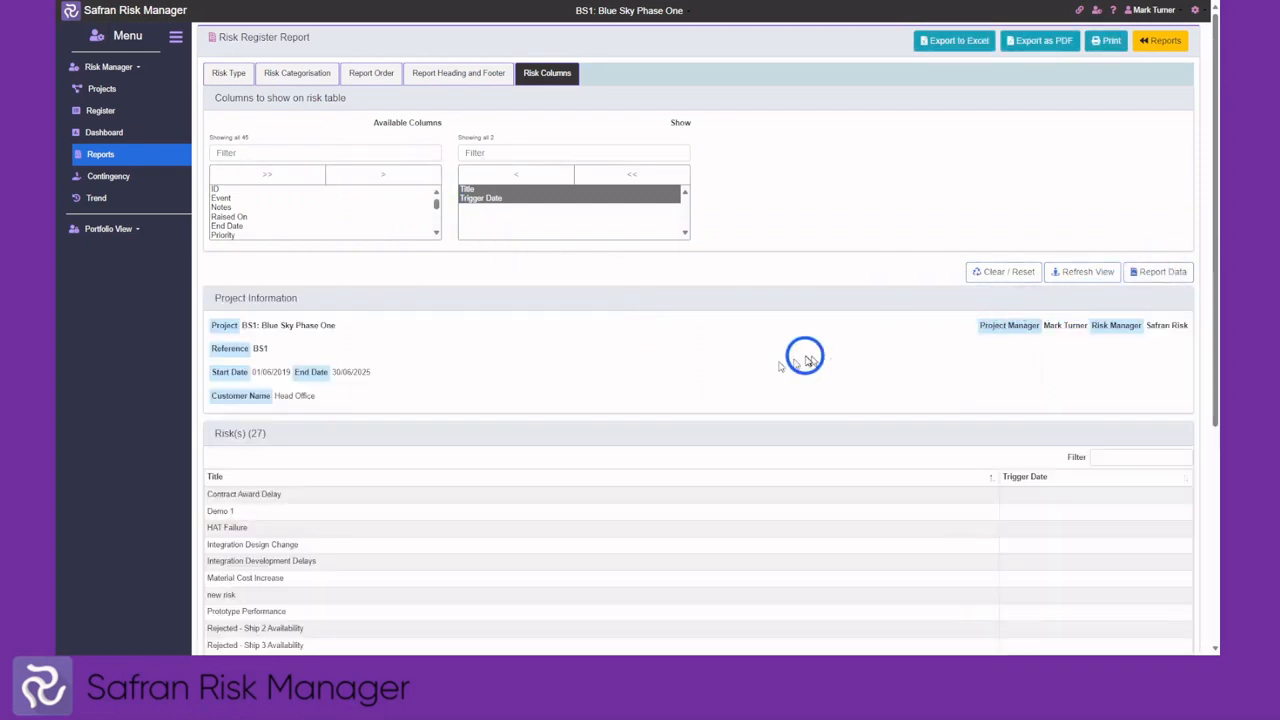
pyautogui.scroll(-3, 590, 390)
pyautogui.scroll(1, 572, 432)
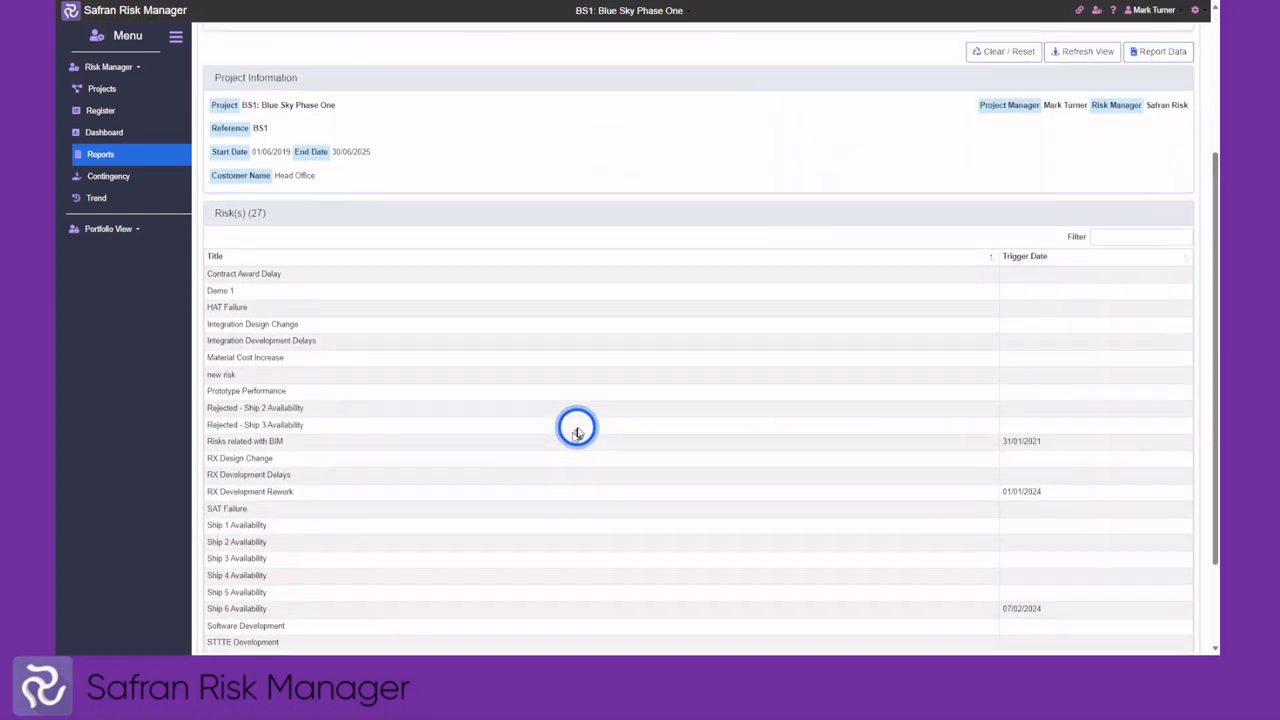
pyautogui.scroll(3, 577, 432)
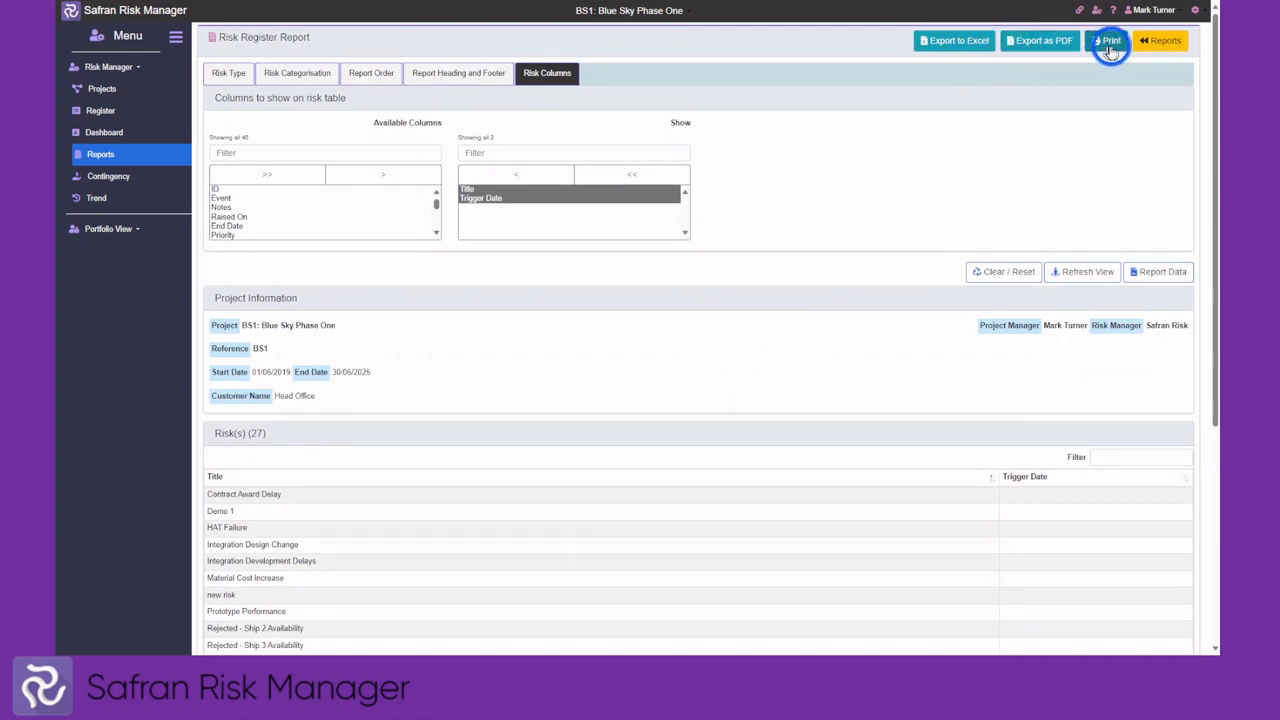
pyautogui.click(1163, 44)
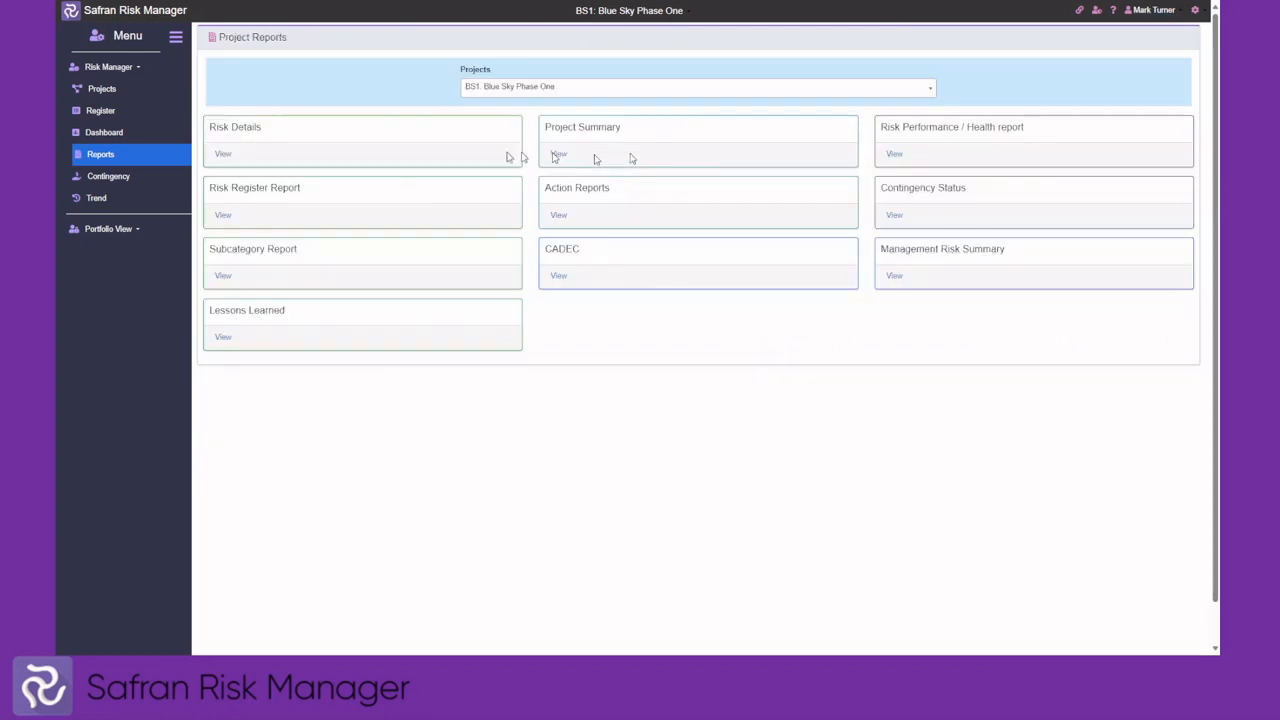
# On the Contingency page, start and cancel a Technical Contingency release, then review its movement history
pyautogui.click(113, 180)
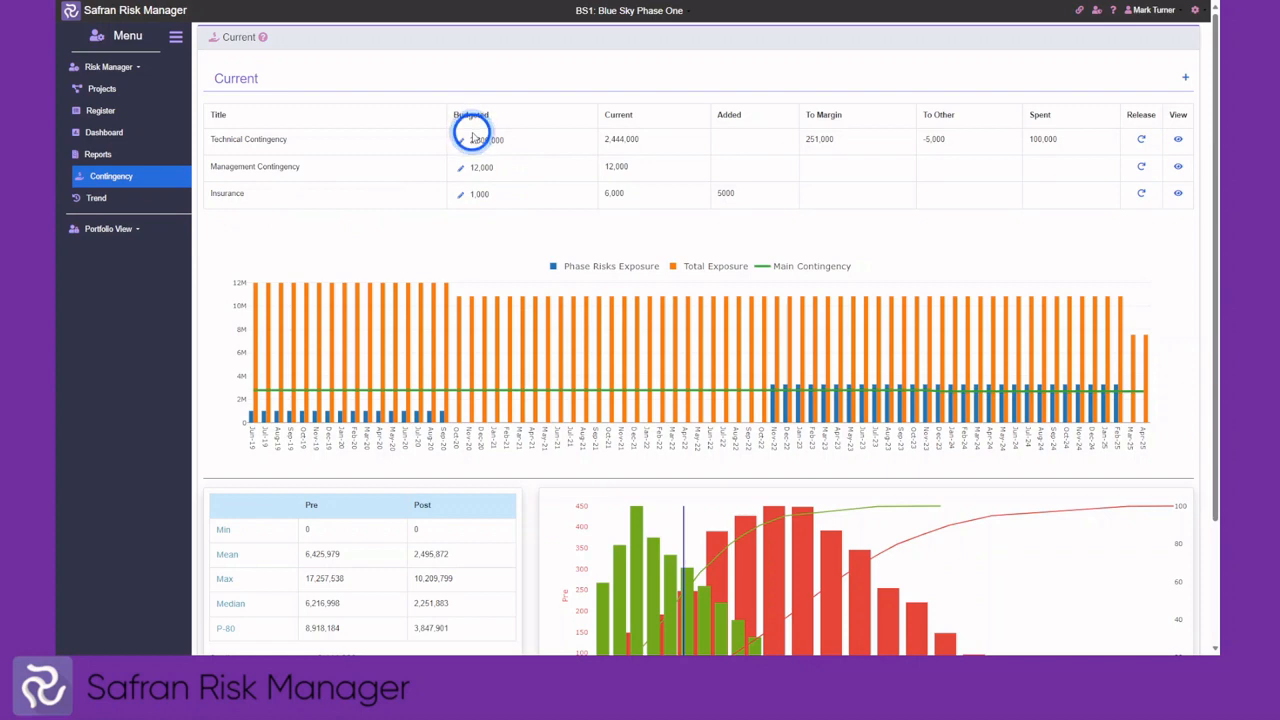
pyautogui.click(1141, 140)
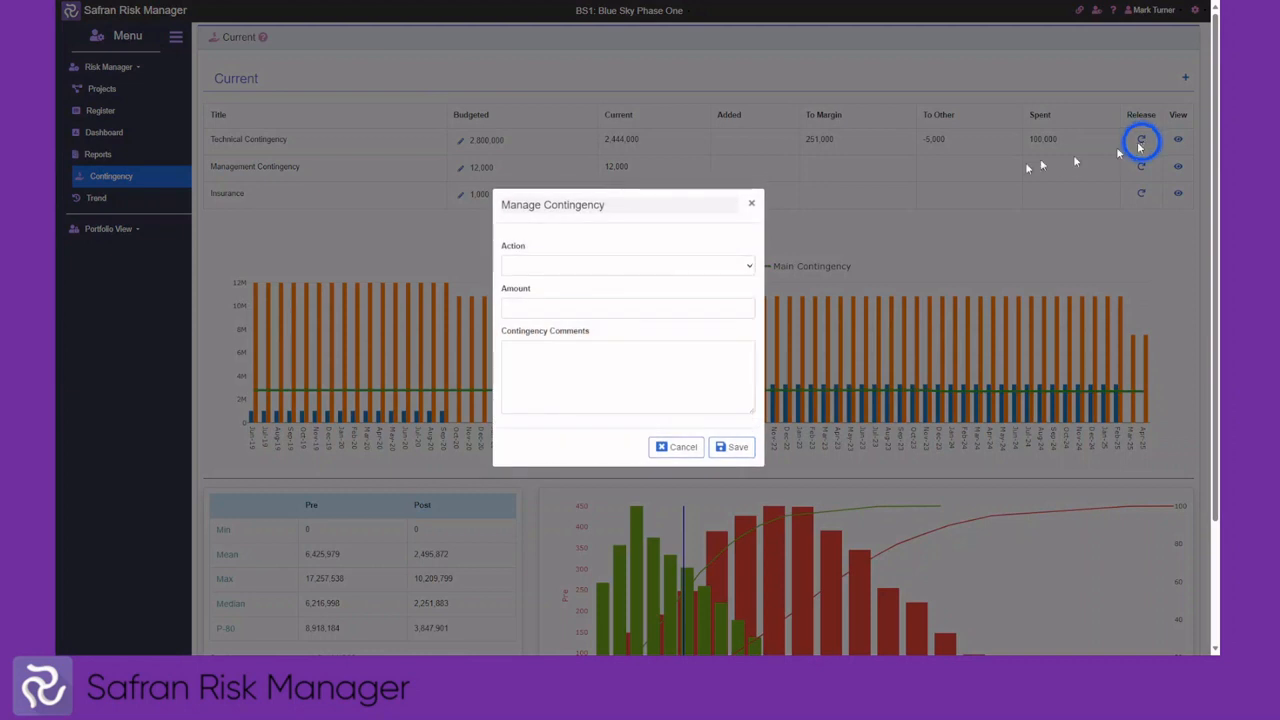
pyautogui.click(701, 267)
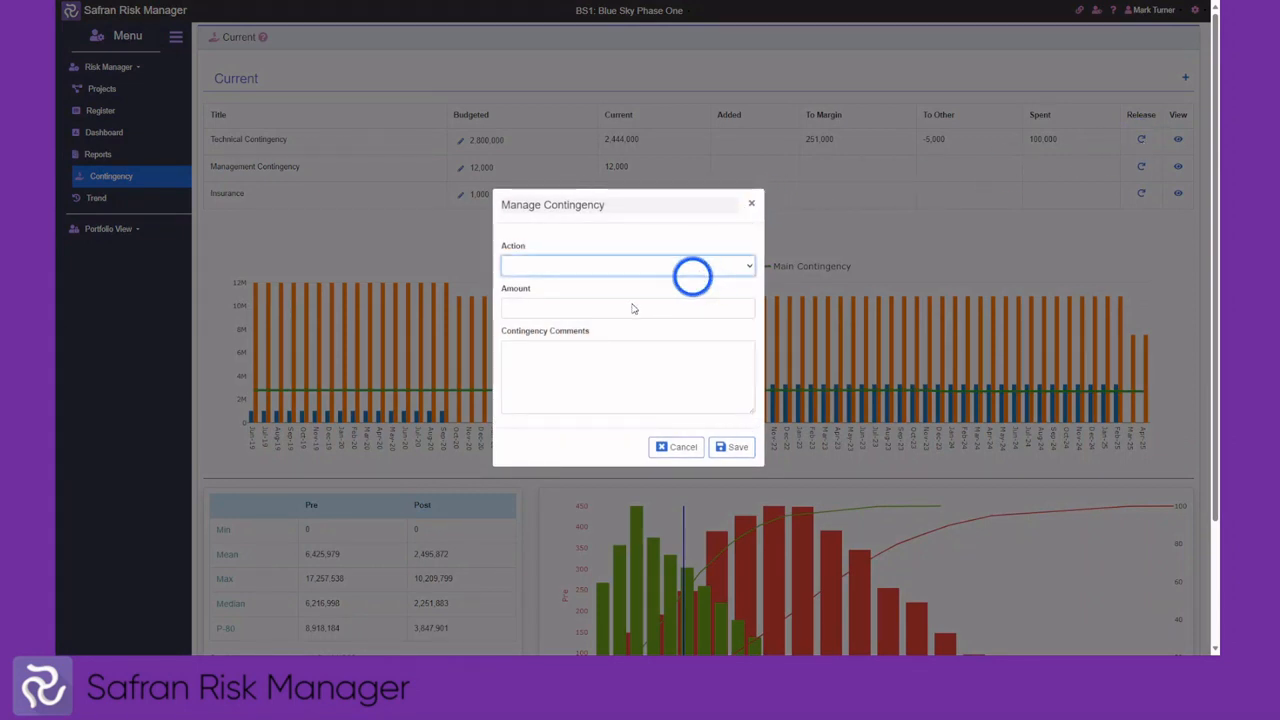
pyautogui.click(672, 447)
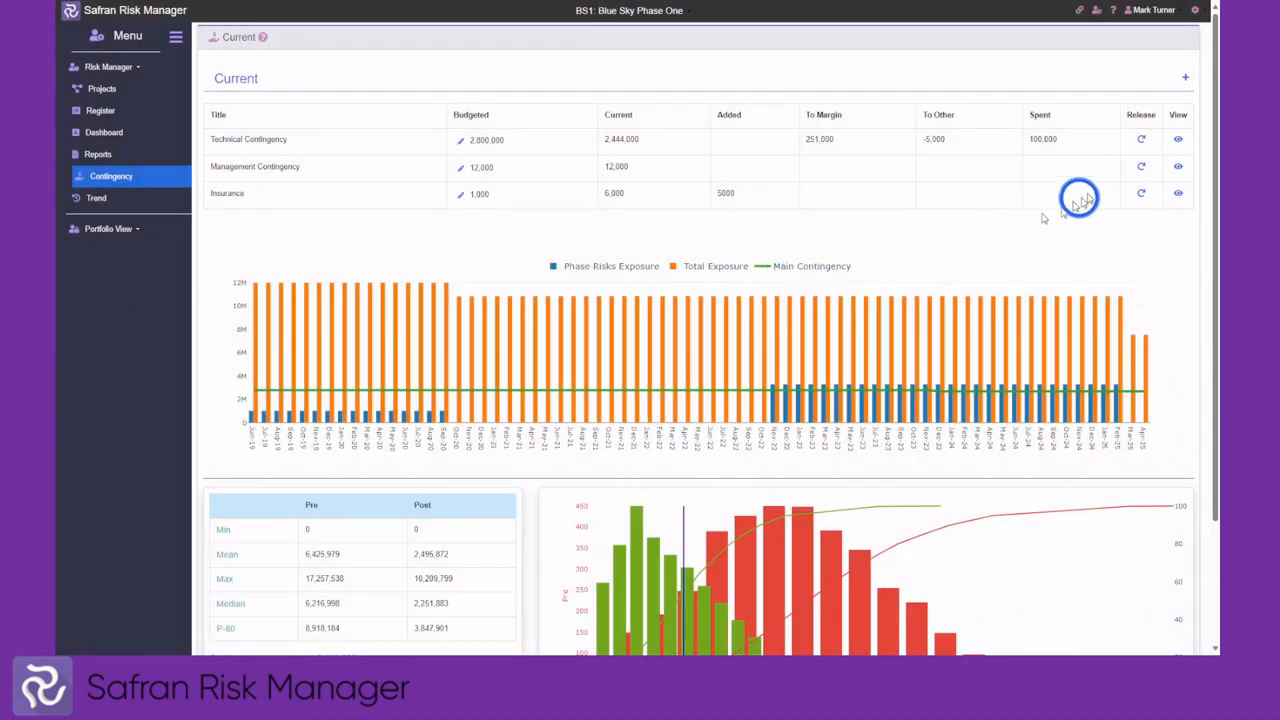
pyautogui.click(1179, 141)
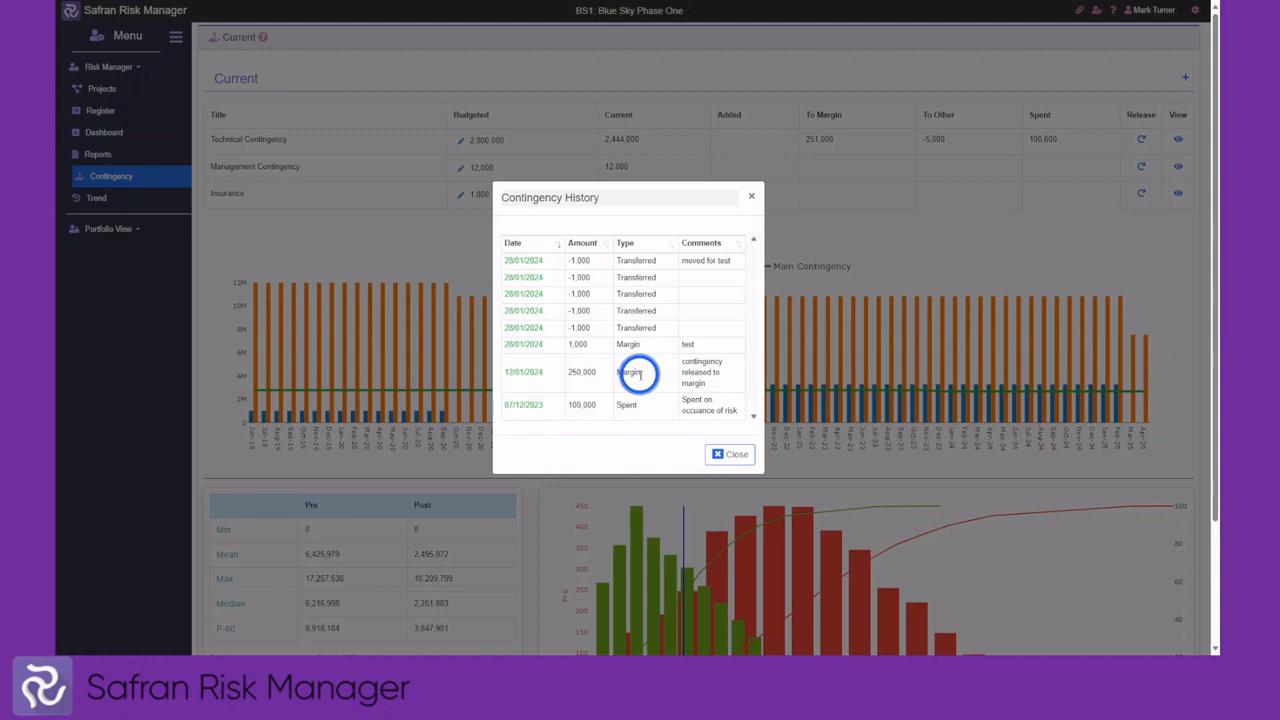
pyautogui.click(725, 454)
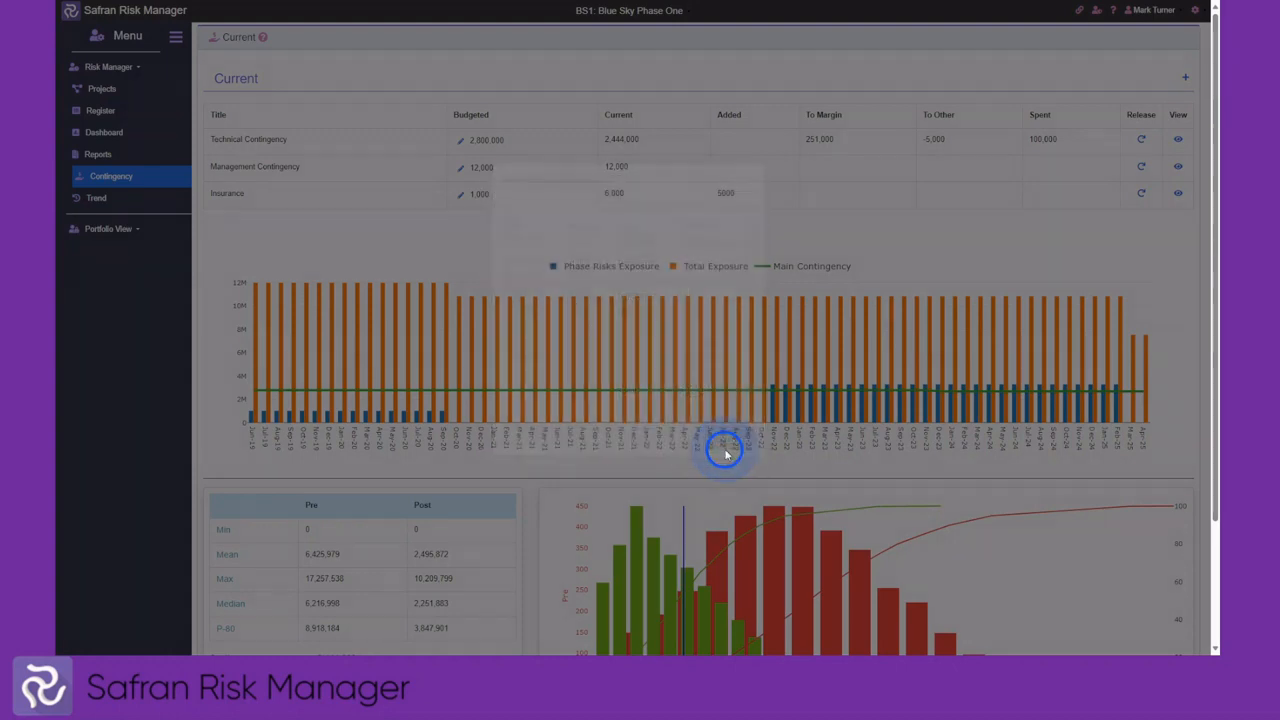
# Hide the Post and Pre bars on the contingency histogram, keeping the cumulative curves
pyautogui.scroll(-3, 706, 216)
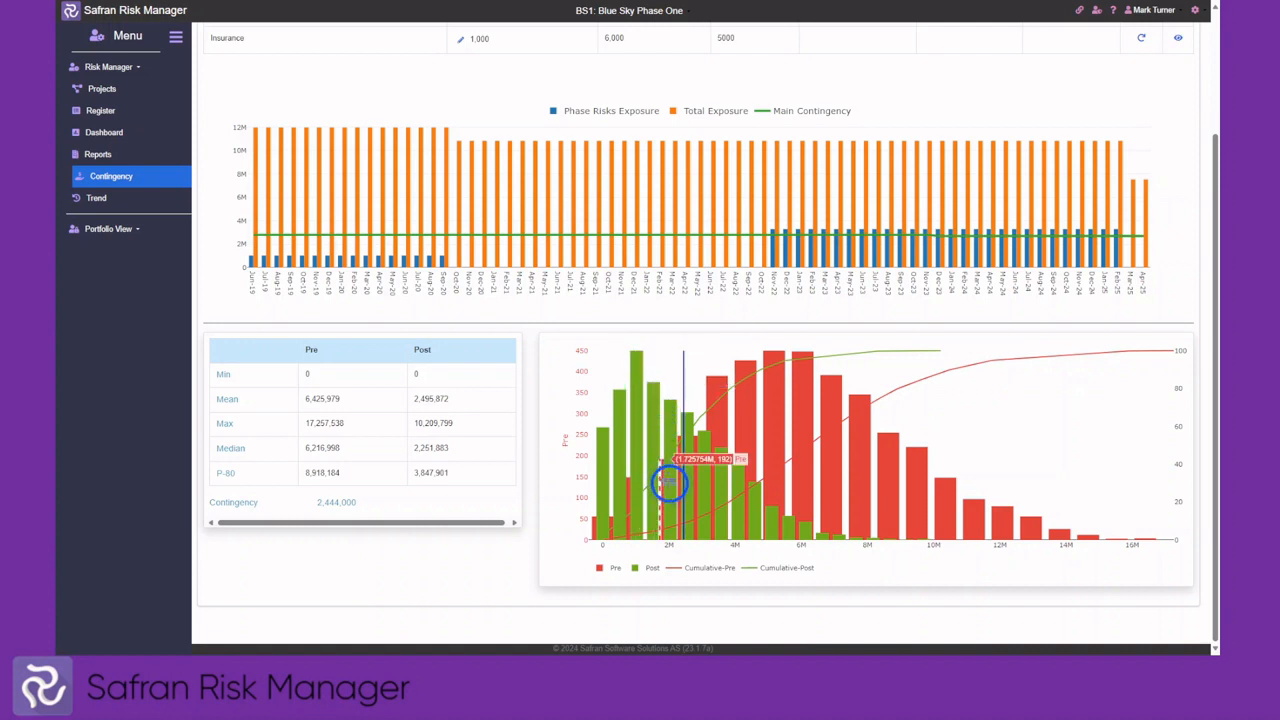
pyautogui.click(645, 565)
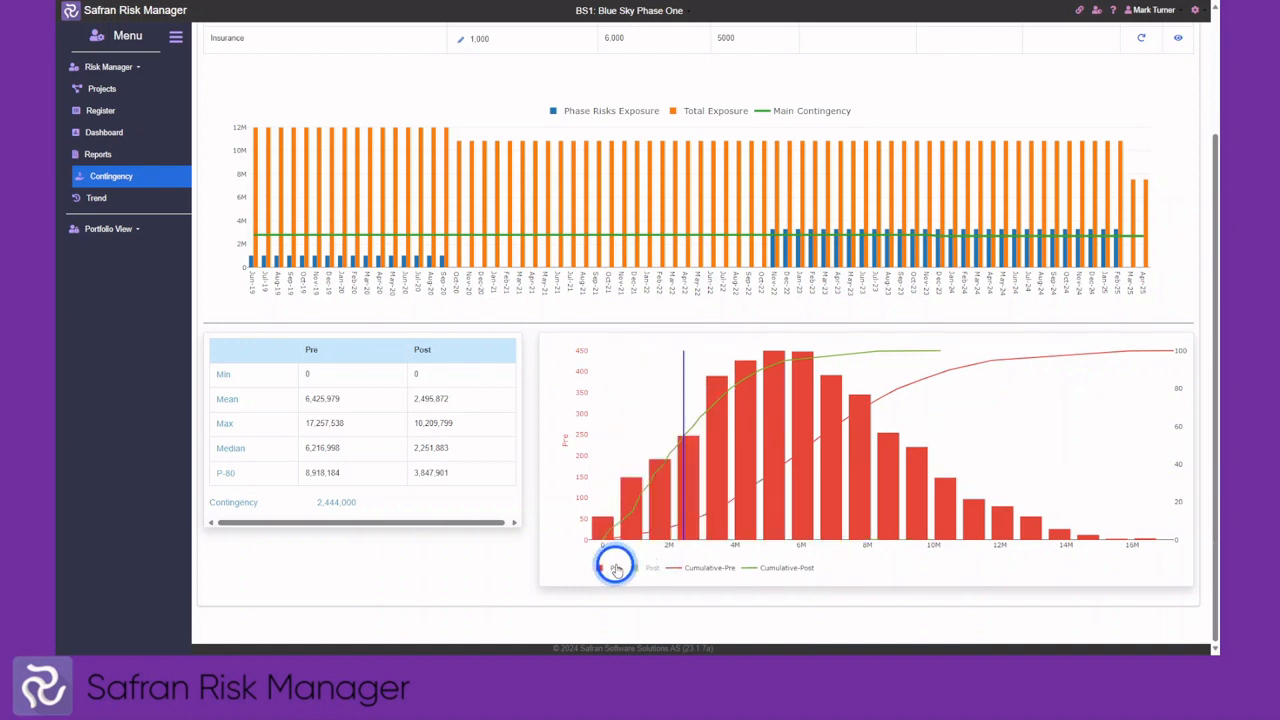
pyautogui.click(615, 567)
pyautogui.moveTo(670, 523)
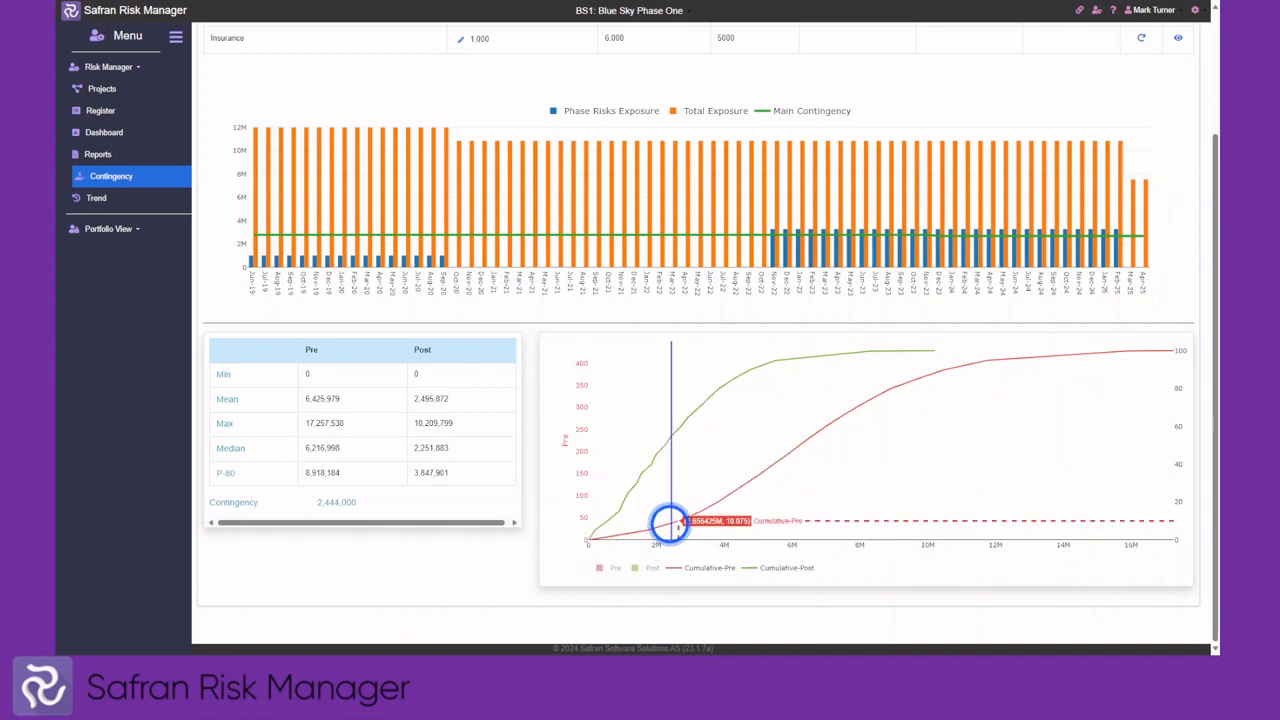
pyautogui.moveTo(670, 428)
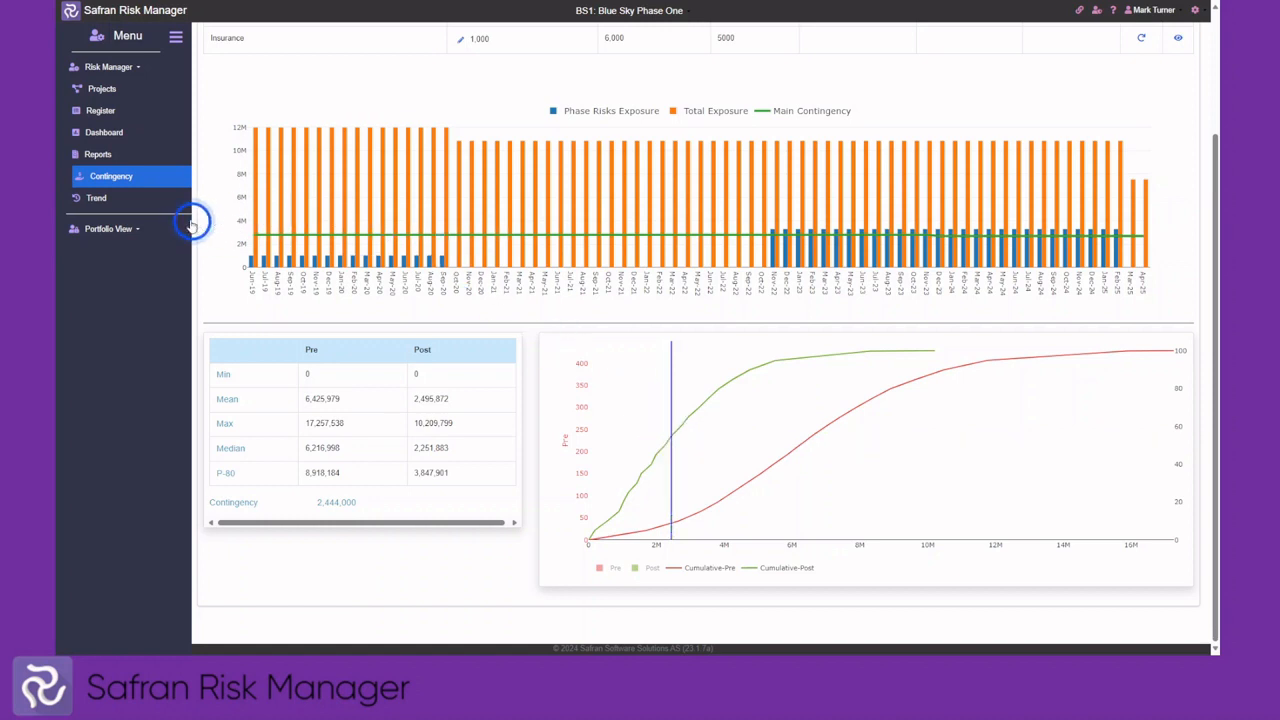
pyautogui.click(113, 198)
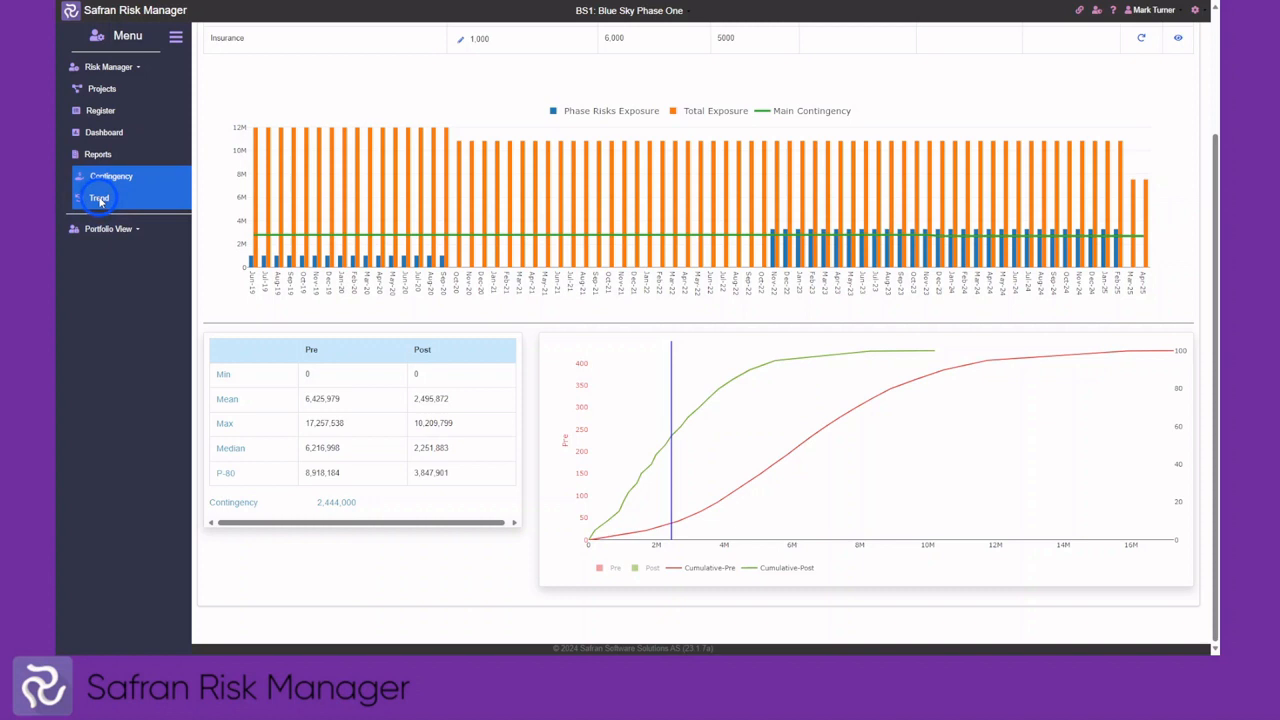
pyautogui.scroll(3, 420, 265)
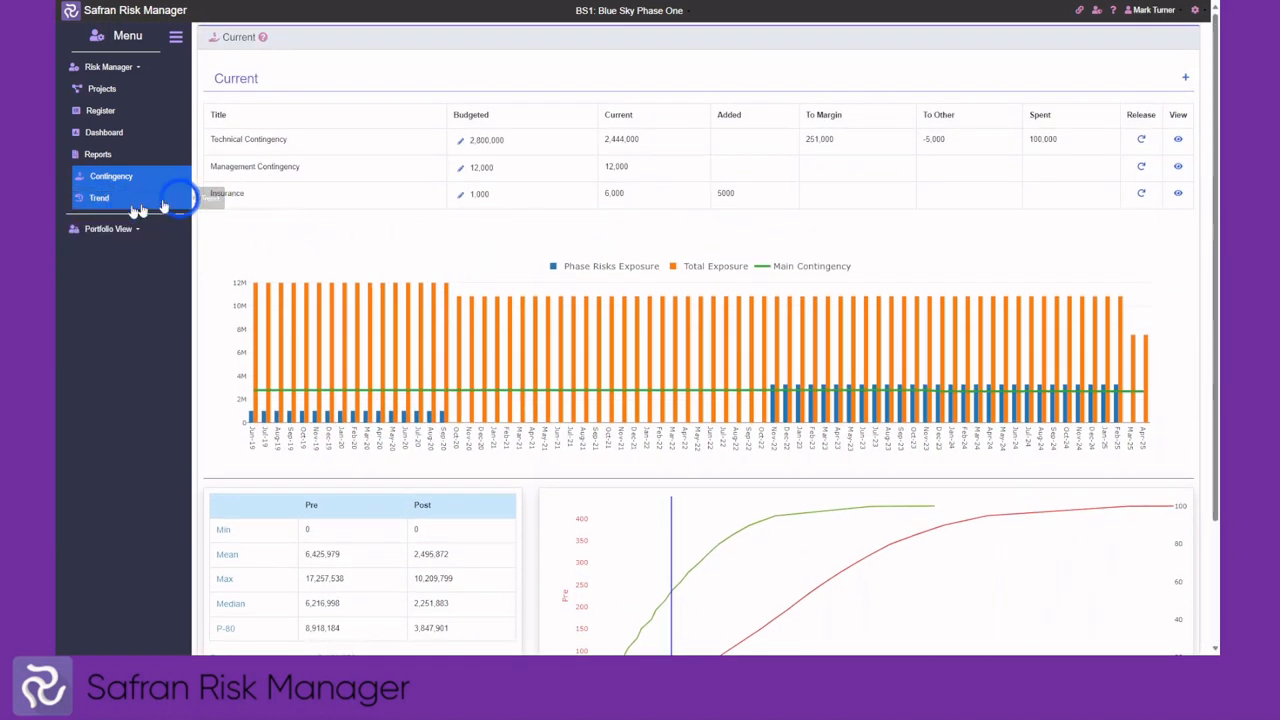
# Scroll through the Trend page's Monte Carlo, IOUD lock, action and contingency tracking charts
pyautogui.click(99, 200)
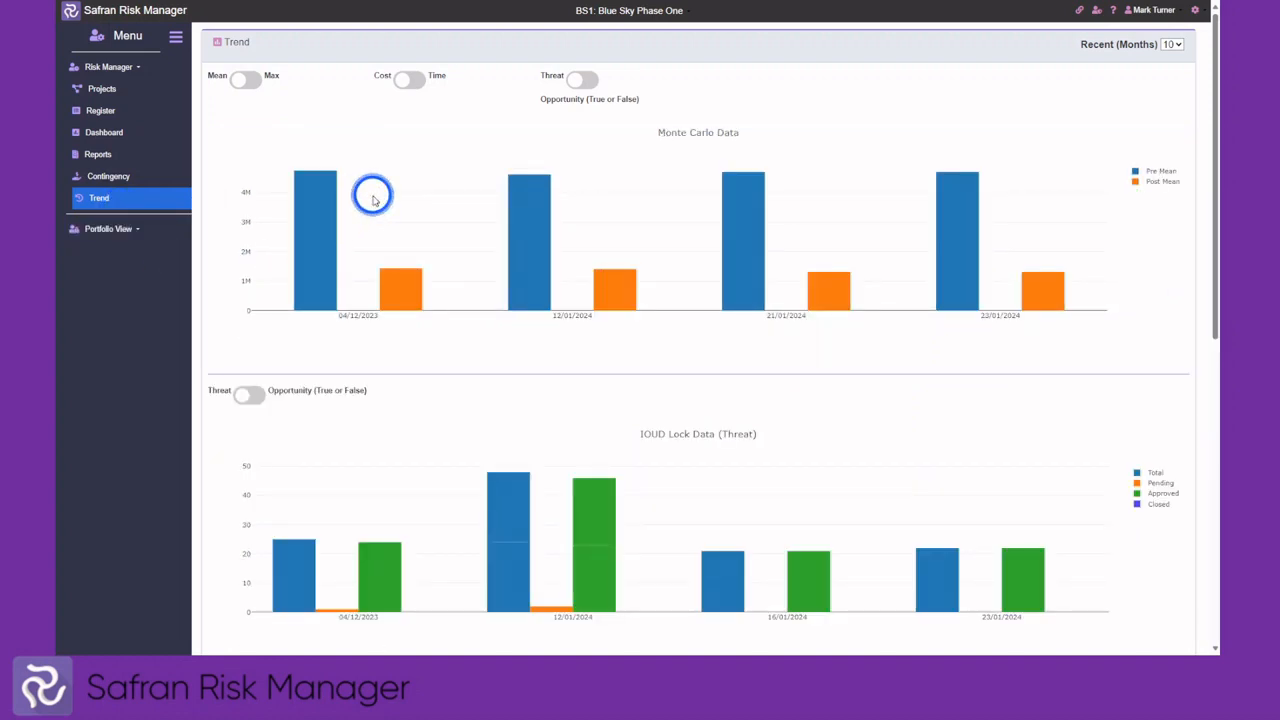
pyautogui.scroll(-1, 556, 286)
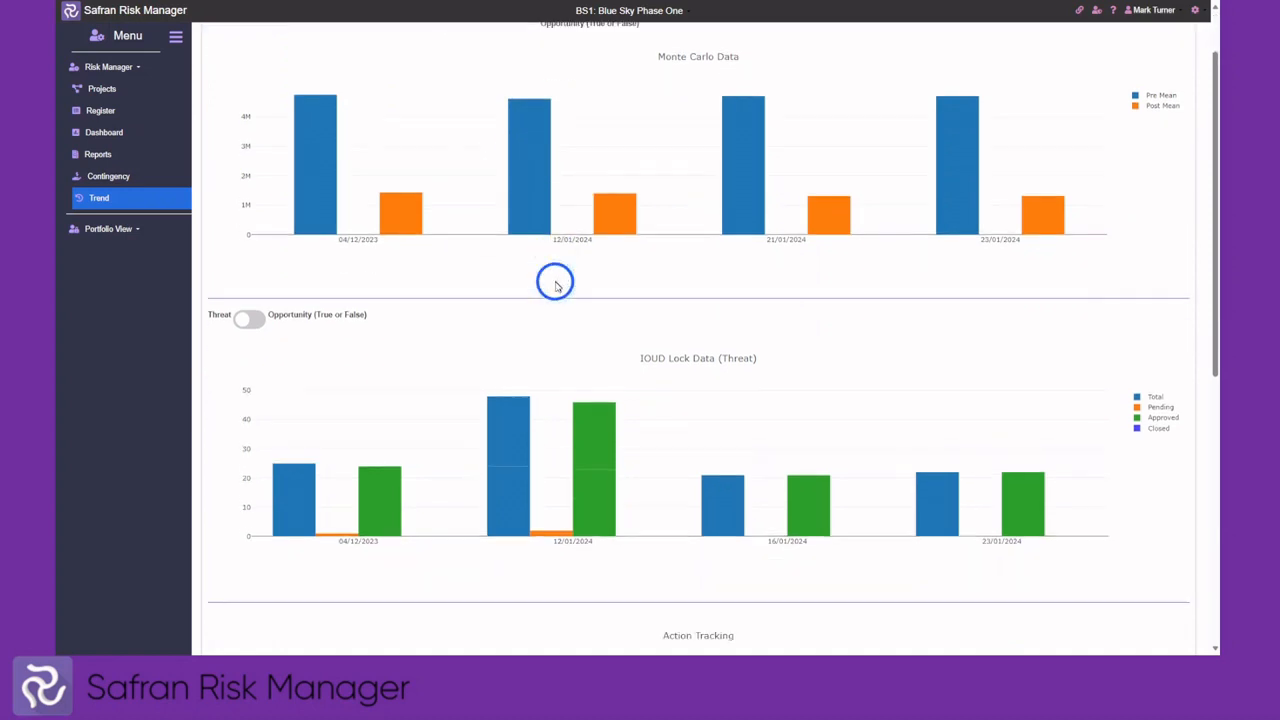
pyautogui.scroll(-3, 556, 286)
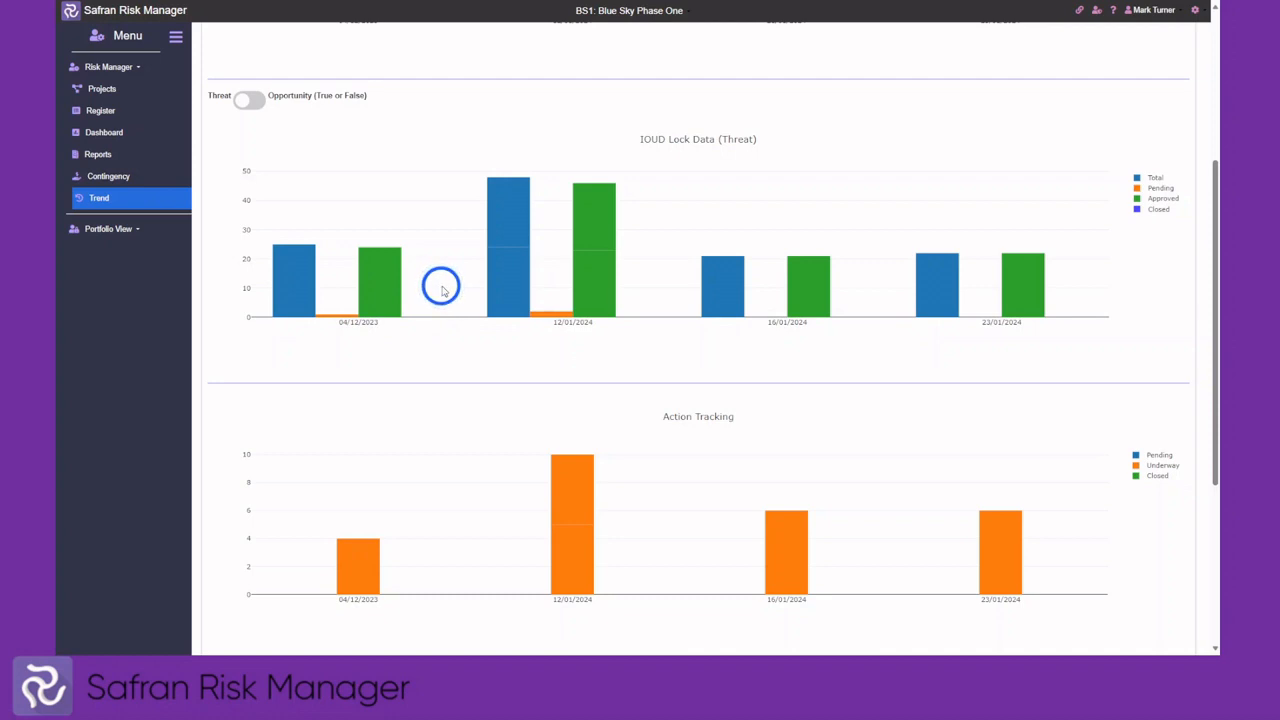
pyautogui.scroll(-3, 468, 280)
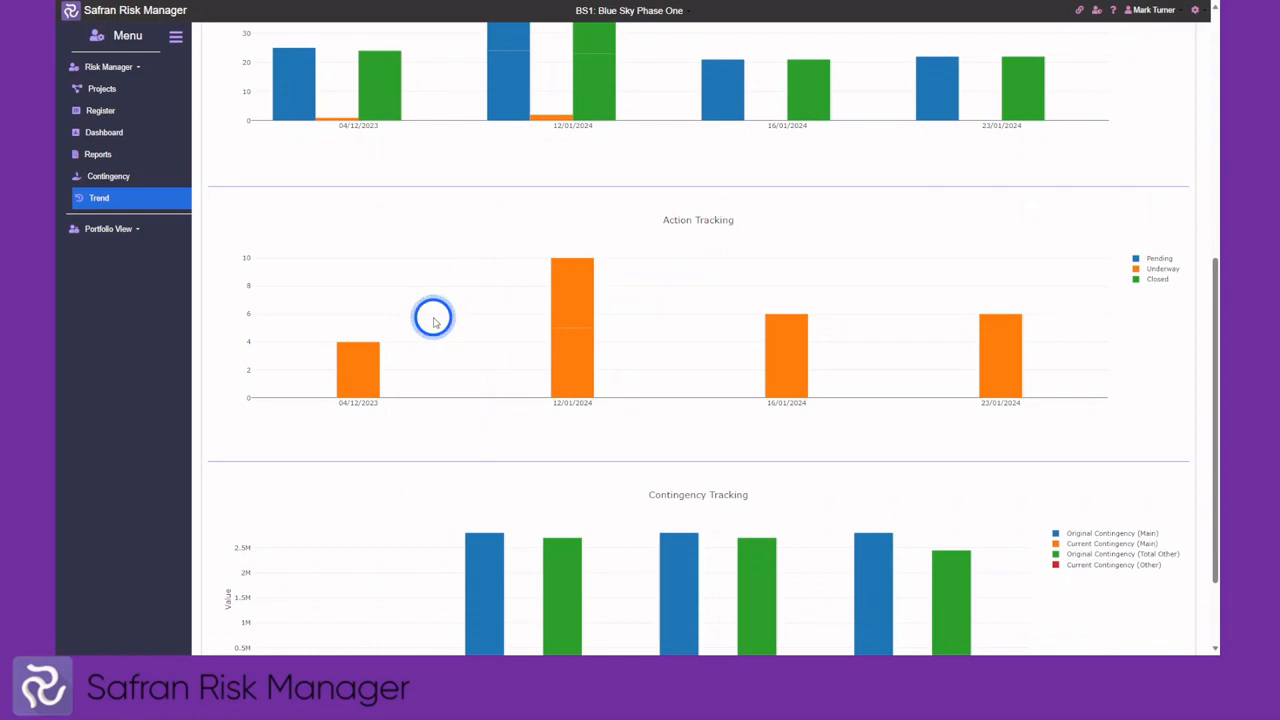
pyautogui.scroll(-2, 457, 297)
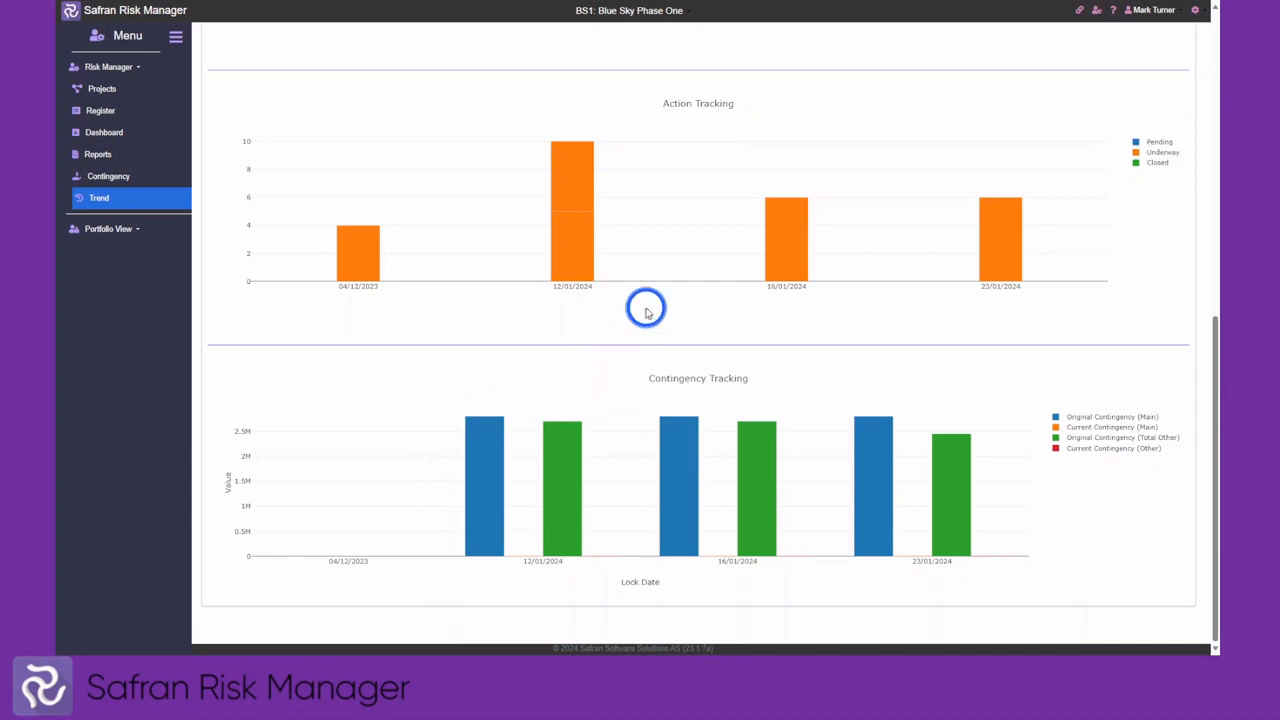
pyautogui.scroll(15, 646, 312)
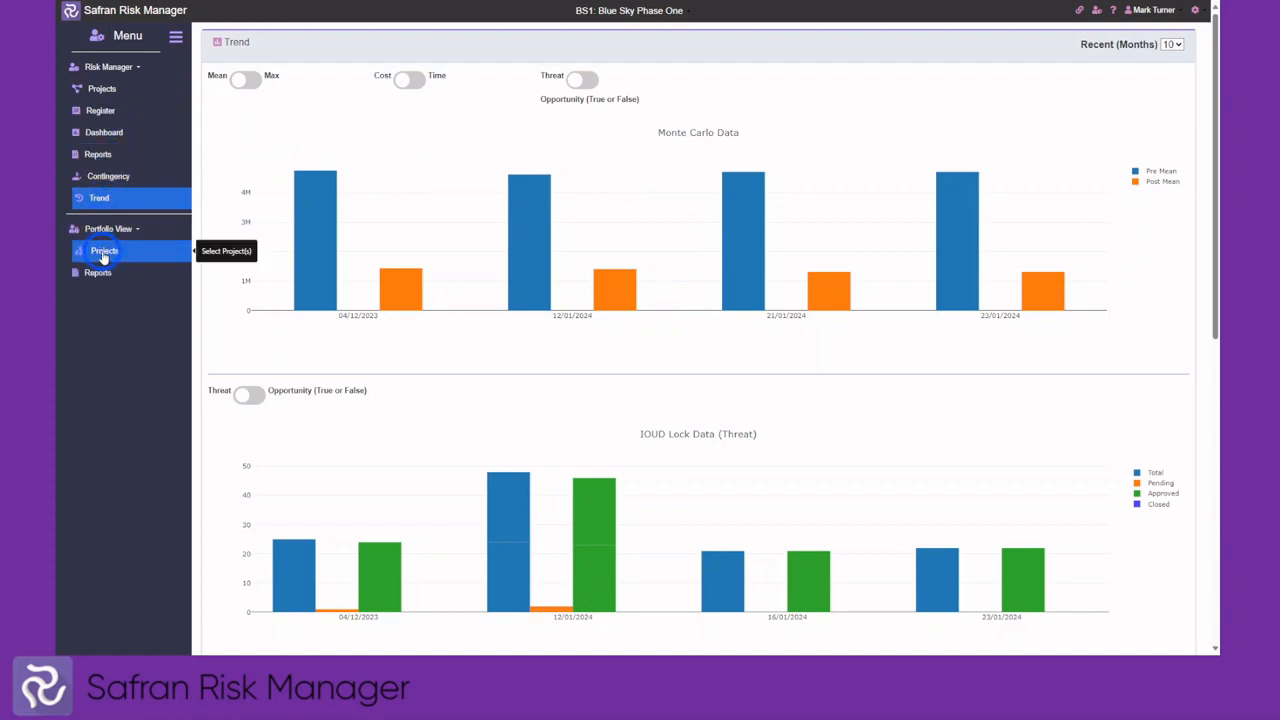
# Select BS0: Blue Sky Programme Group in the portfolio project tree and load its projects
pyautogui.click(103, 252)
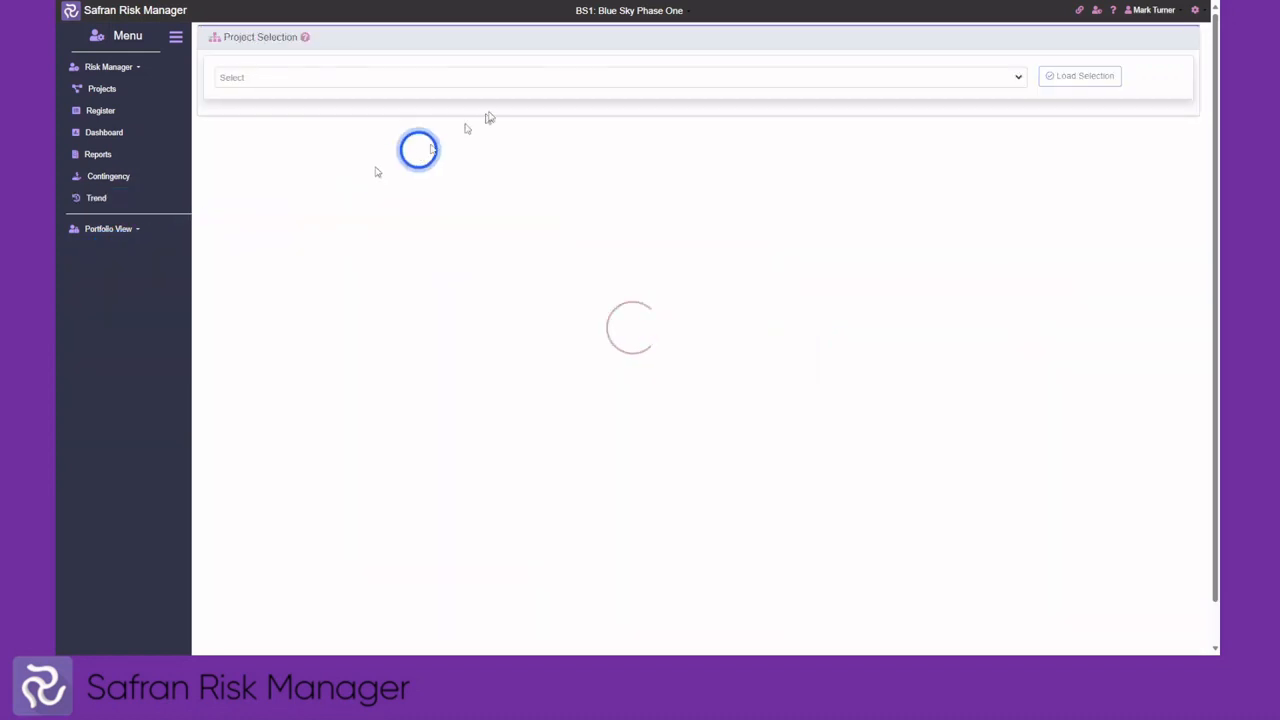
pyautogui.click(522, 76)
pyautogui.scroll(-10, 280, 250)
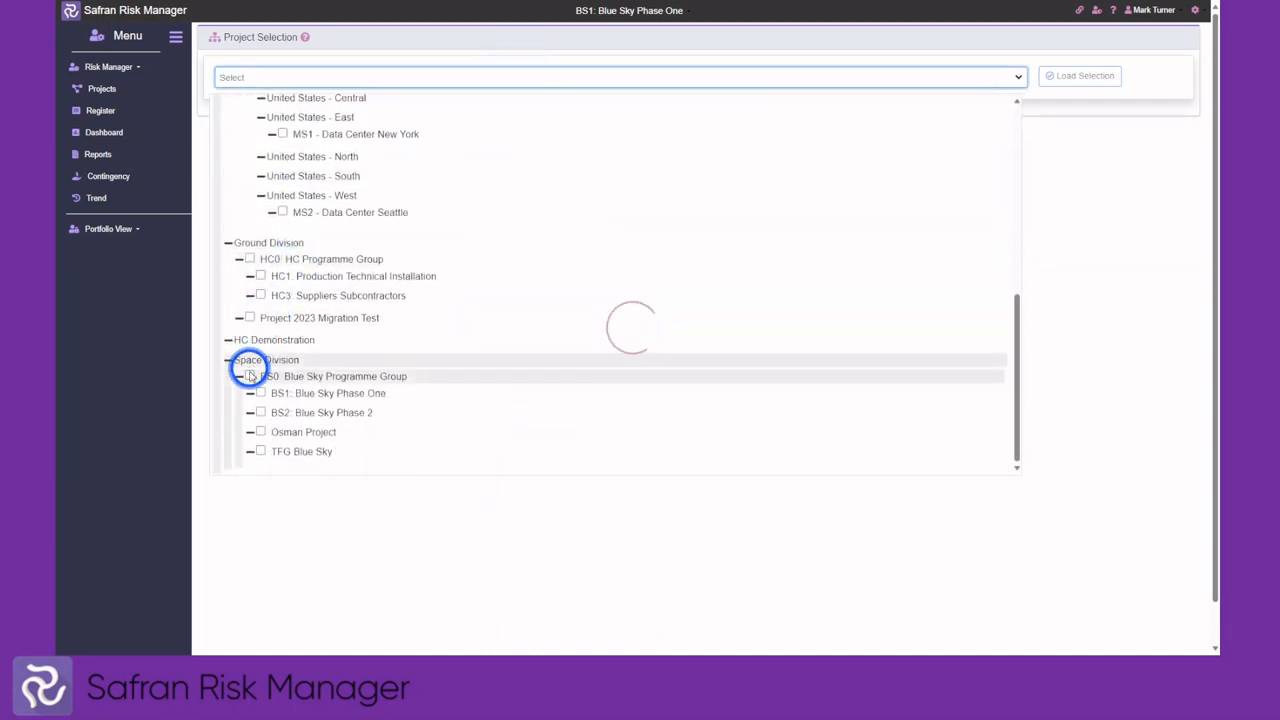
pyautogui.click(249, 375)
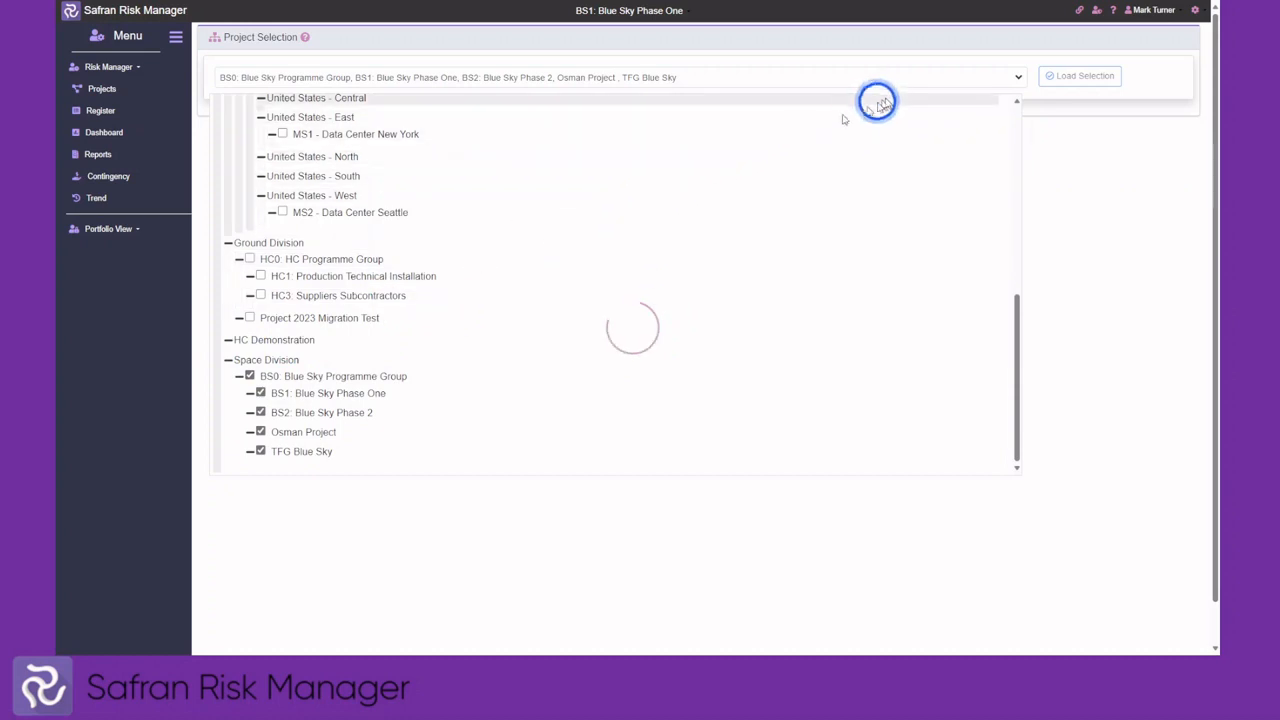
pyautogui.click(1063, 76)
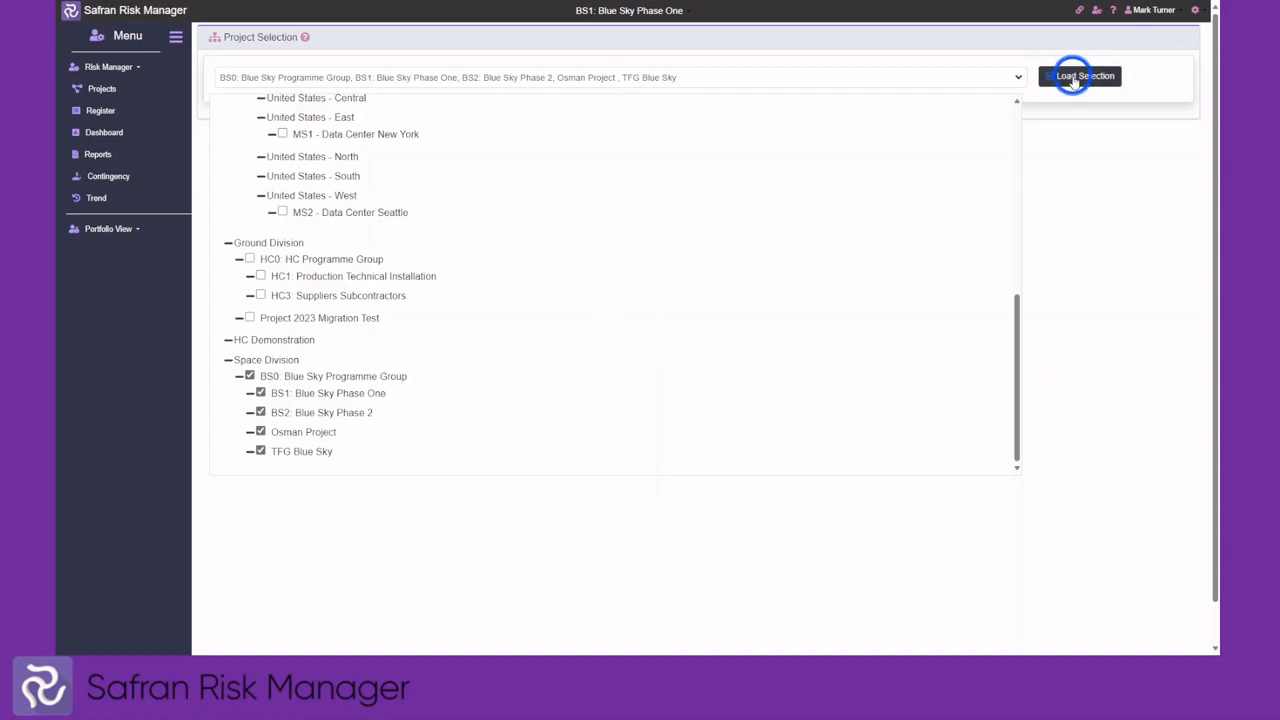
pyautogui.click(1073, 78)
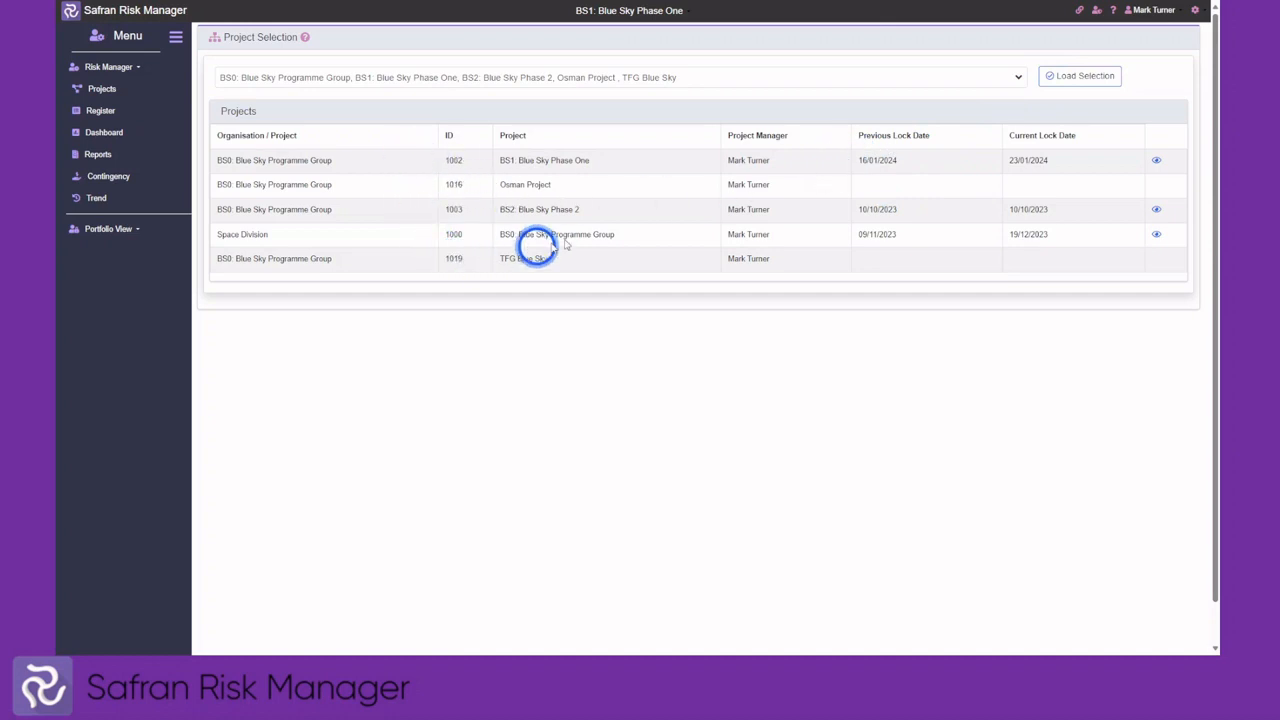
pyautogui.click(127, 230)
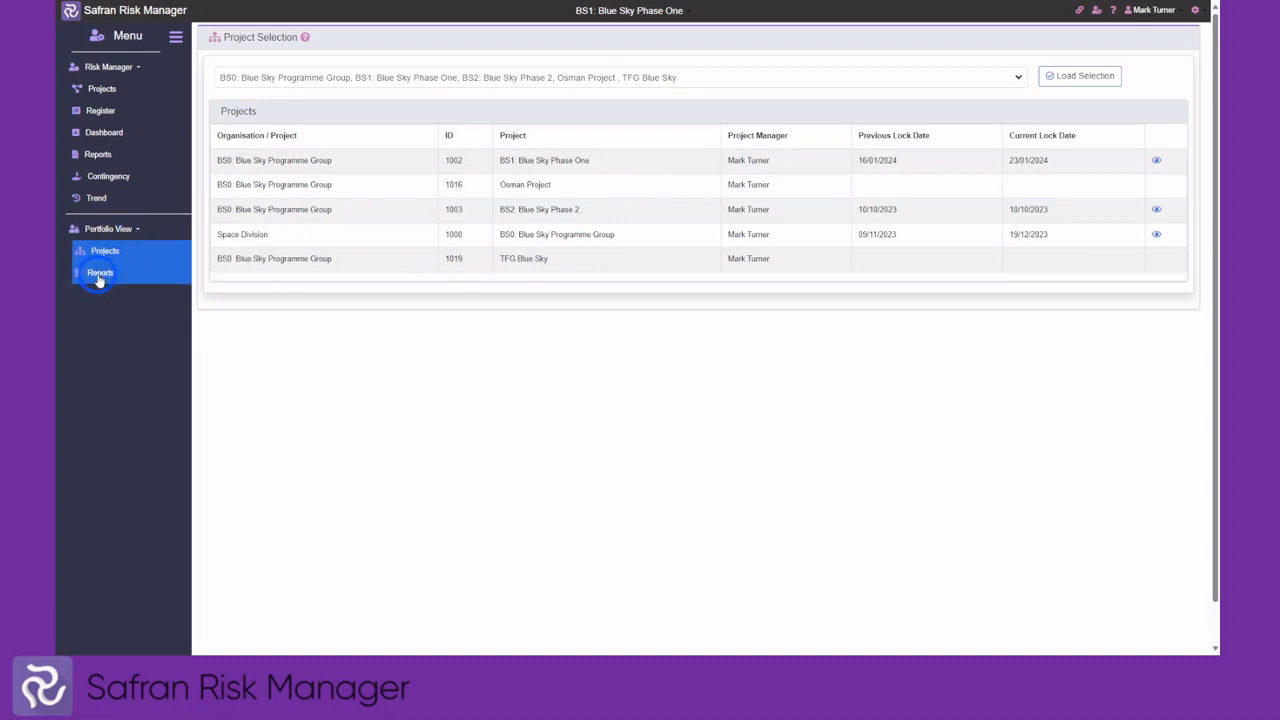
# View the portfolio Contingency Movement report (6,800,000 original, 6,150,000 current), then return to Reports
pyautogui.click(99, 273)
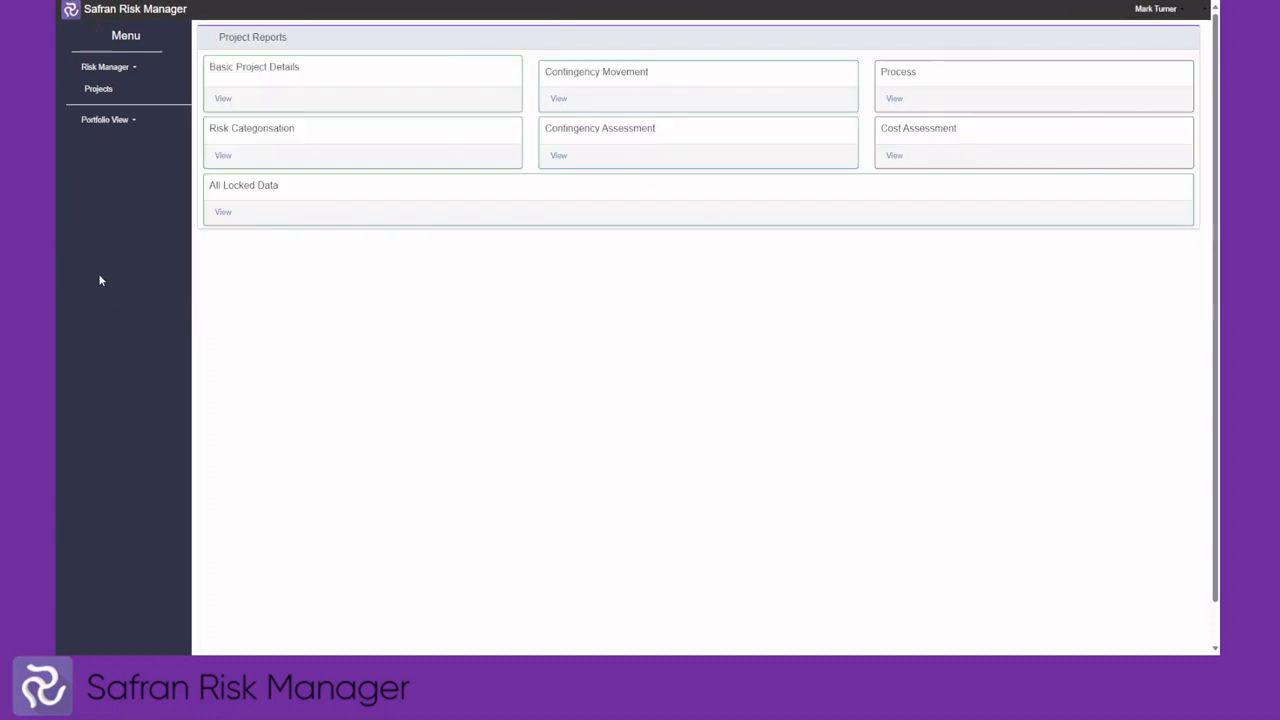
pyautogui.click(559, 100)
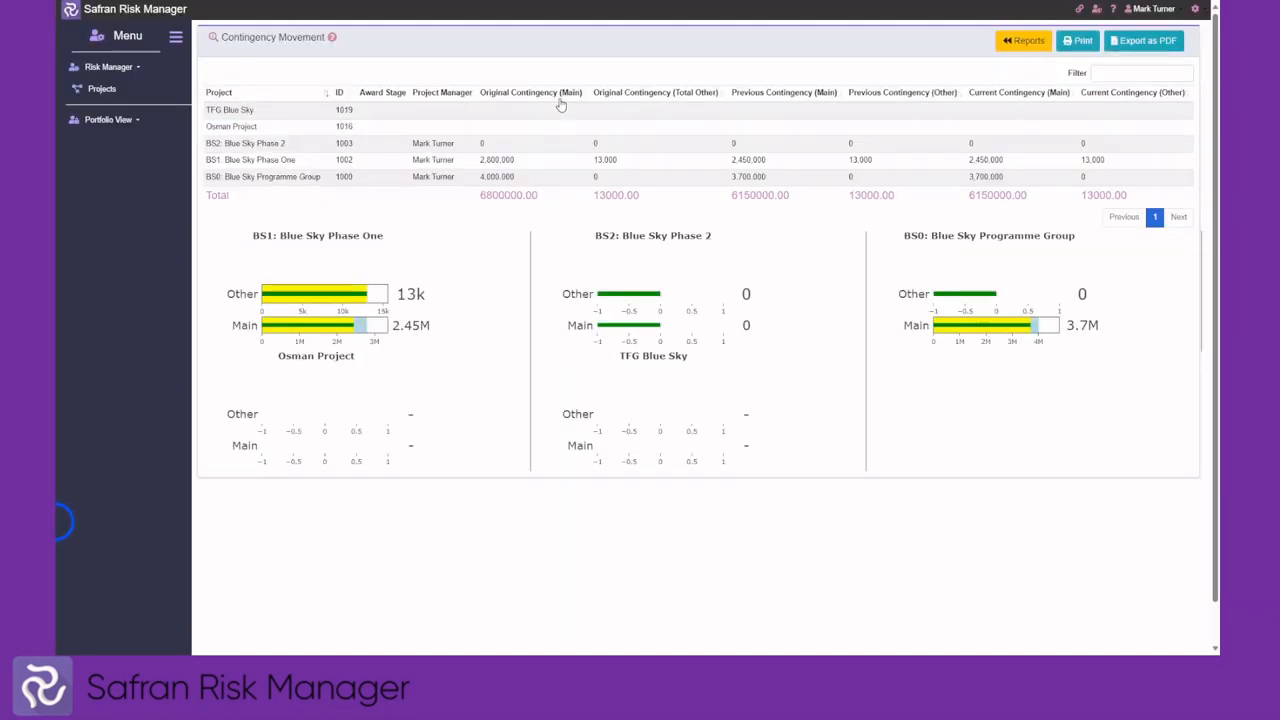
pyautogui.click(1025, 42)
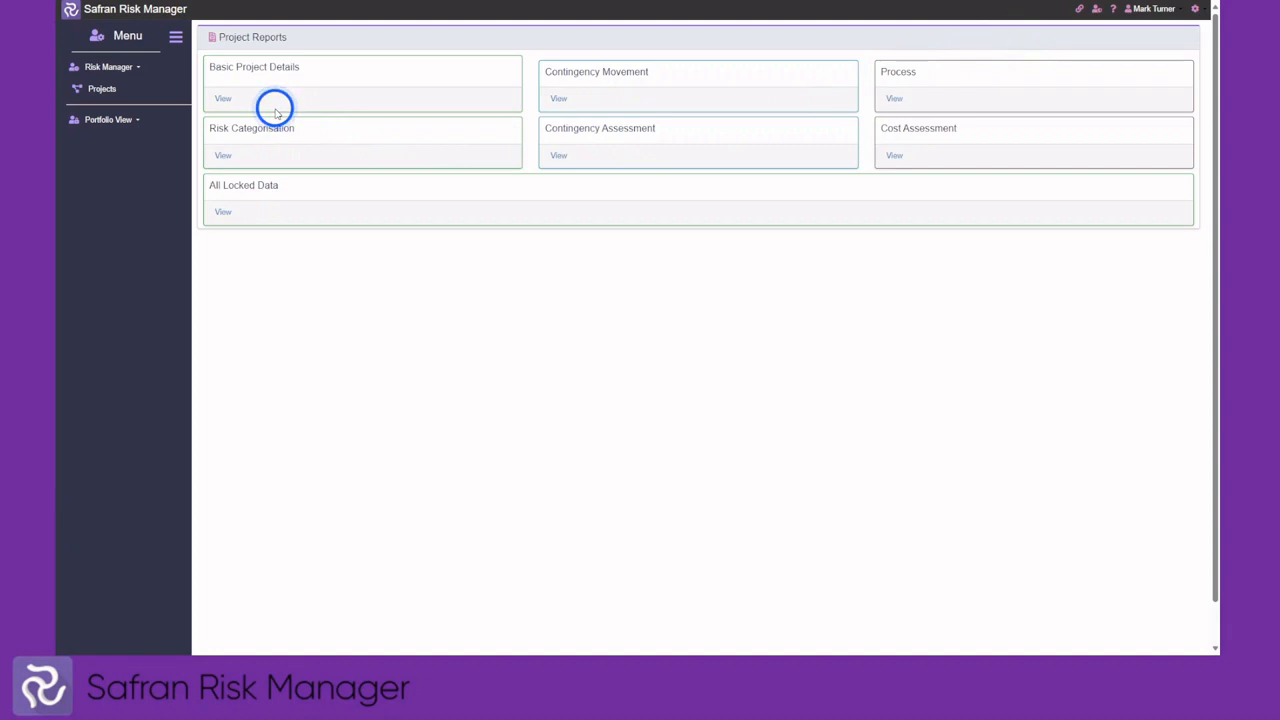
# Open the Projects register listing every project's stage, threats, opportunities and actions
pyautogui.click(108, 90)
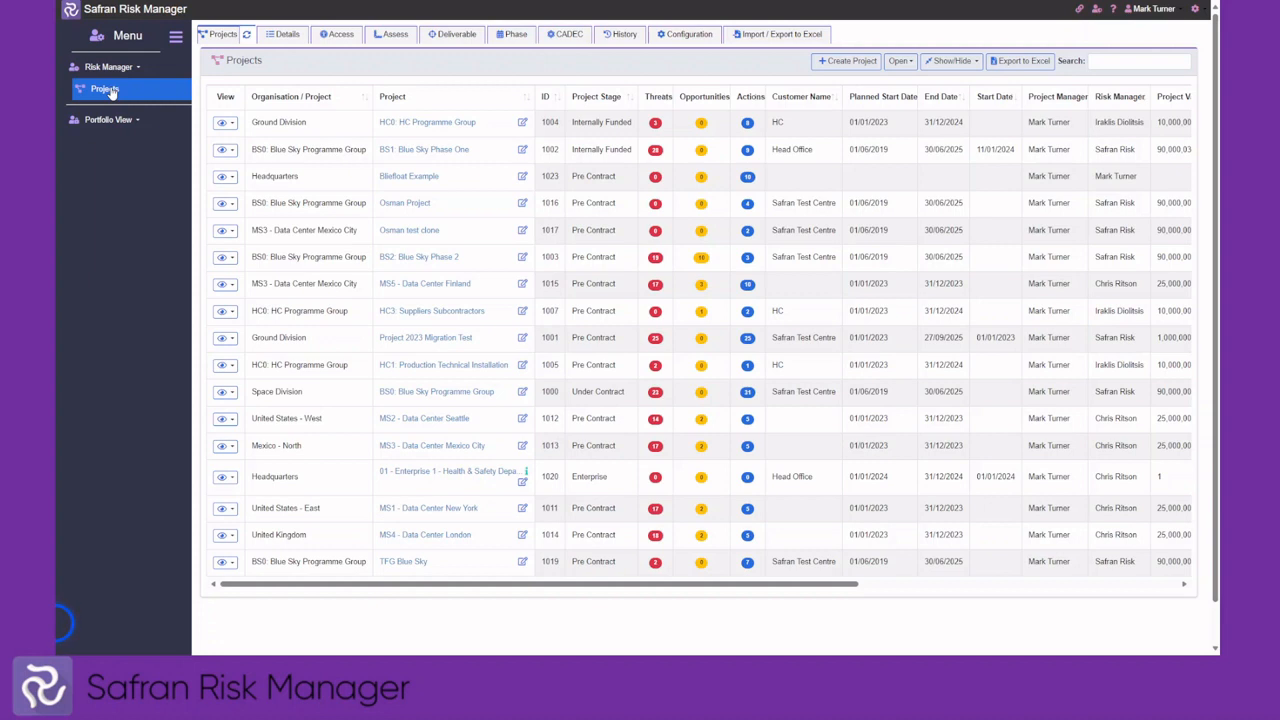
pyautogui.click(114, 94)
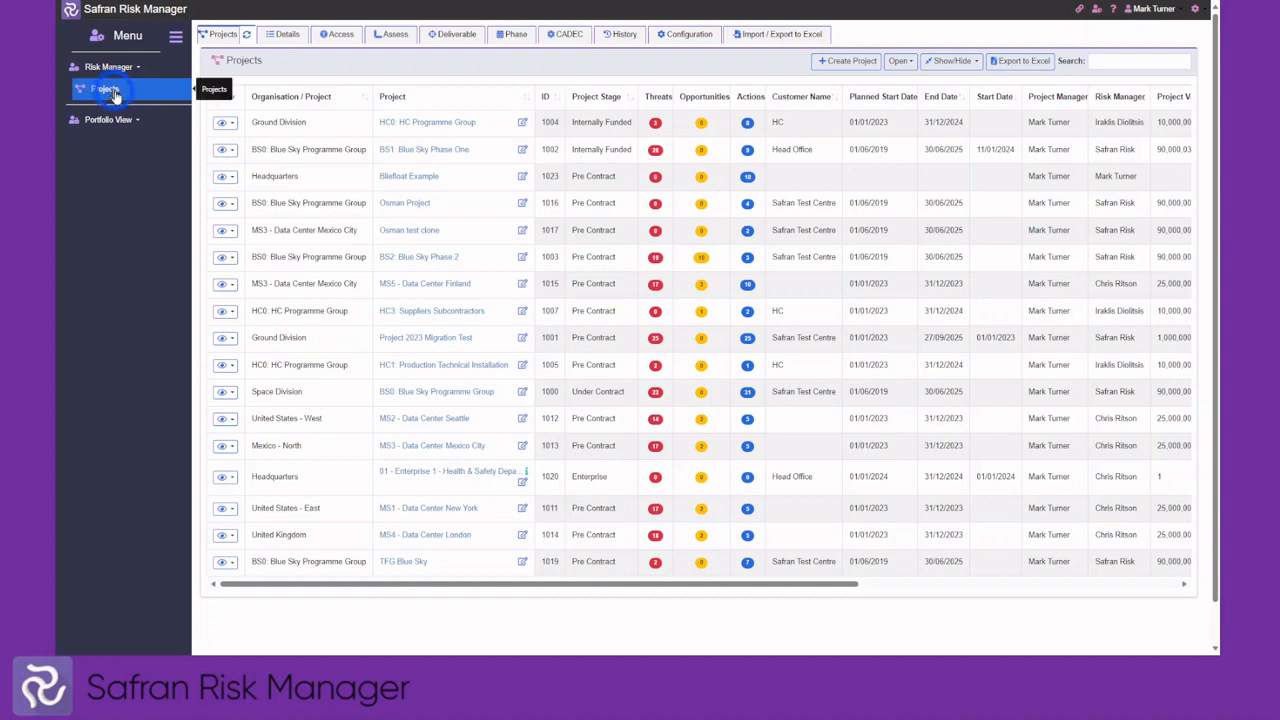